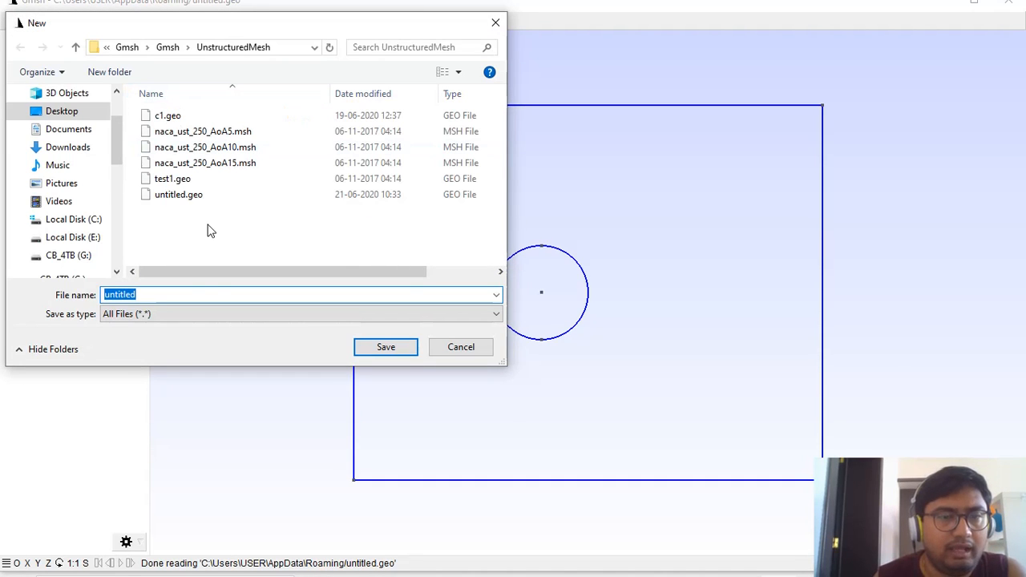
Create a new geometry file named cyl_mesh.geo in the UnstructuredMesh folder, using the Built-in geometry kernel
click(186, 290)
double_click(170, 290)
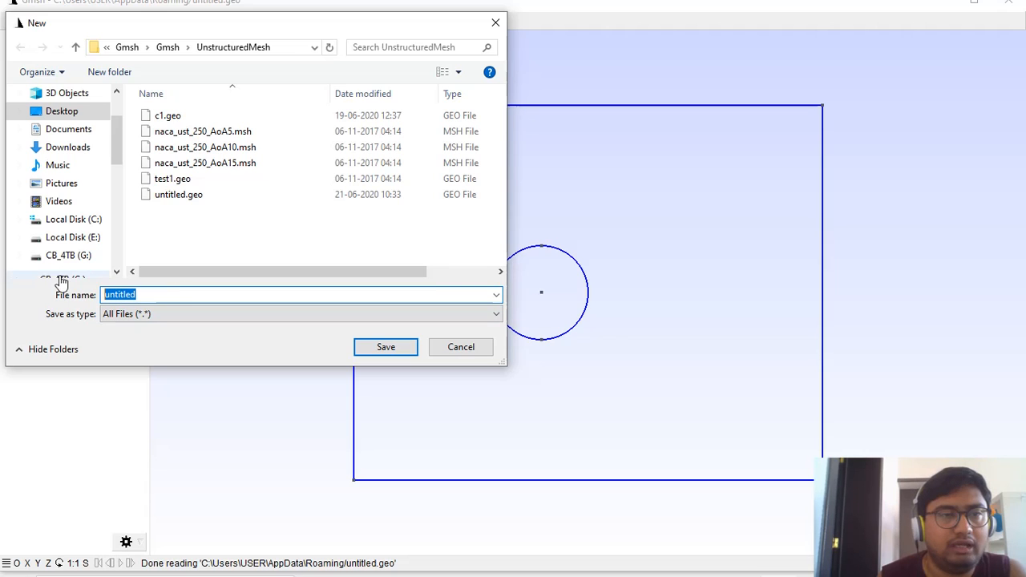
text(cyl)
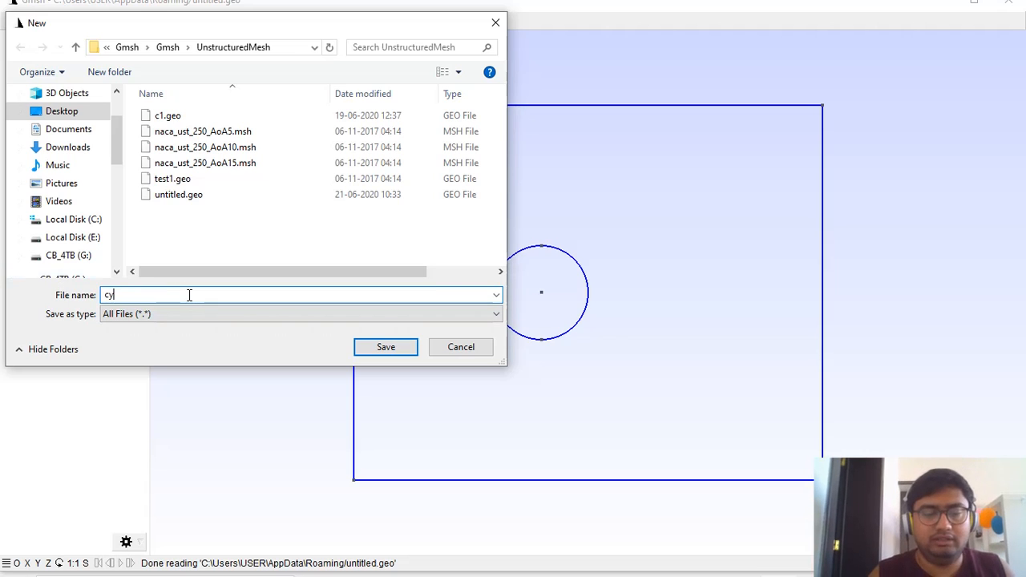
text(_)
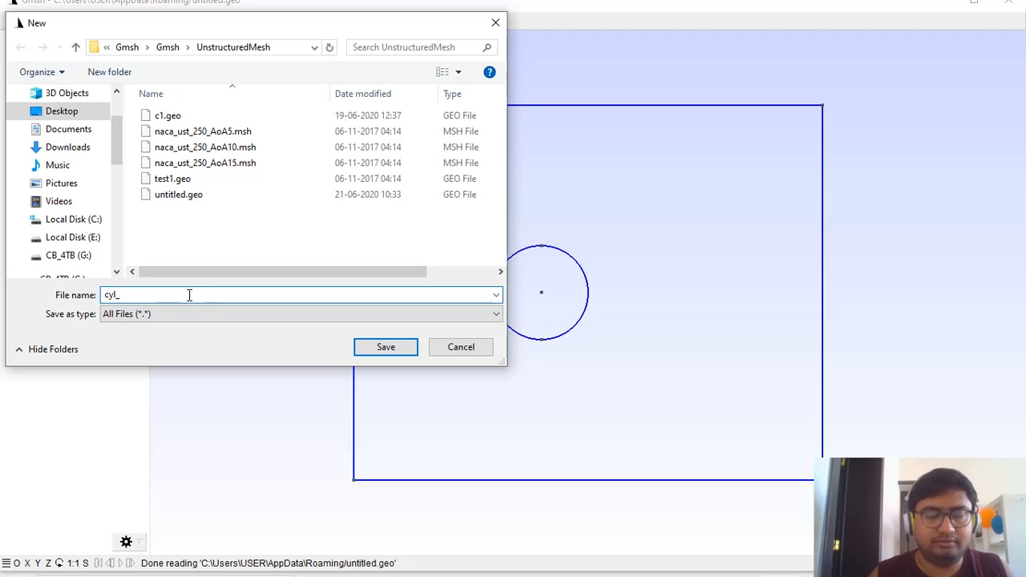
text(mesh)
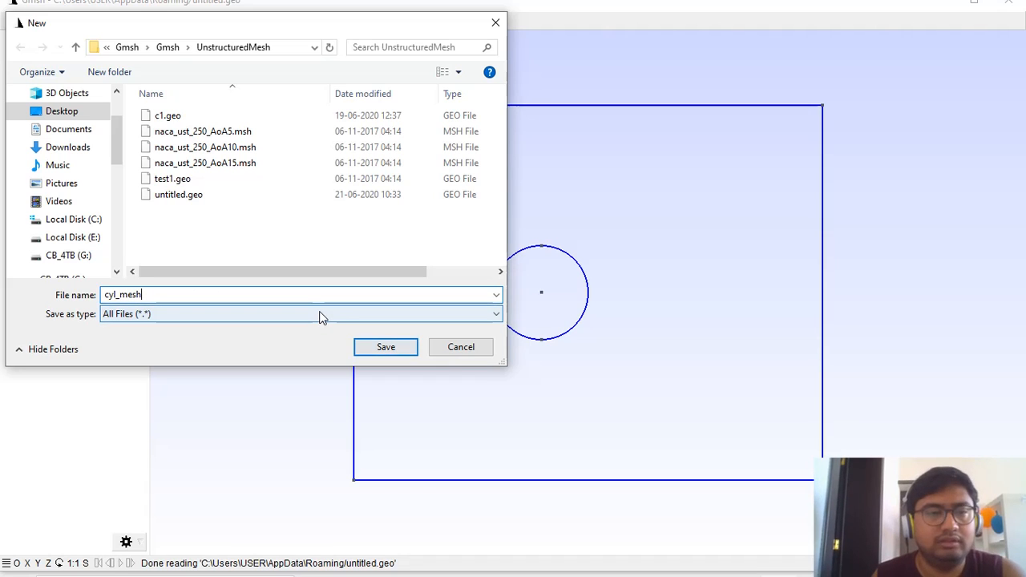
text(.geo)
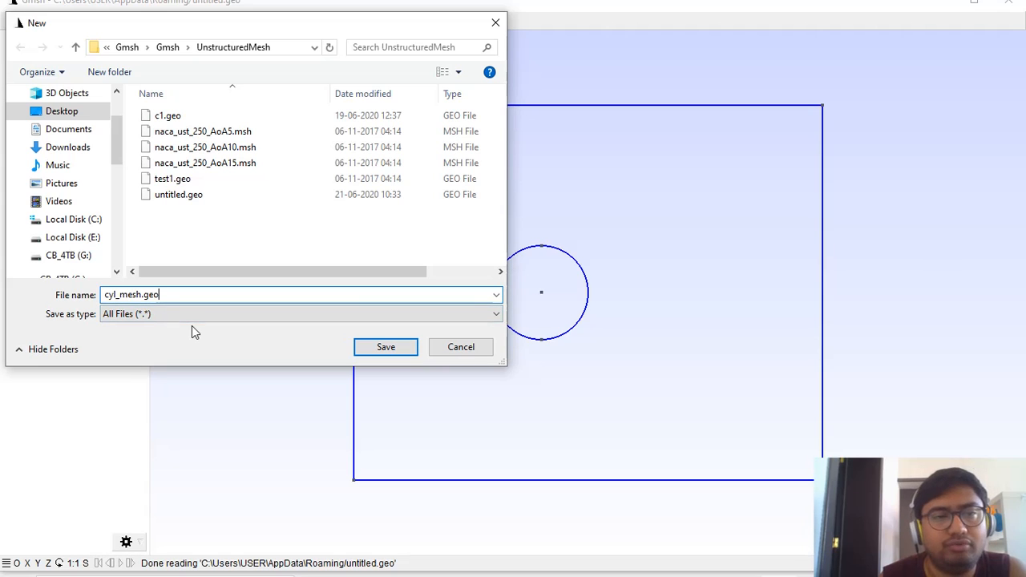
click(378, 342)
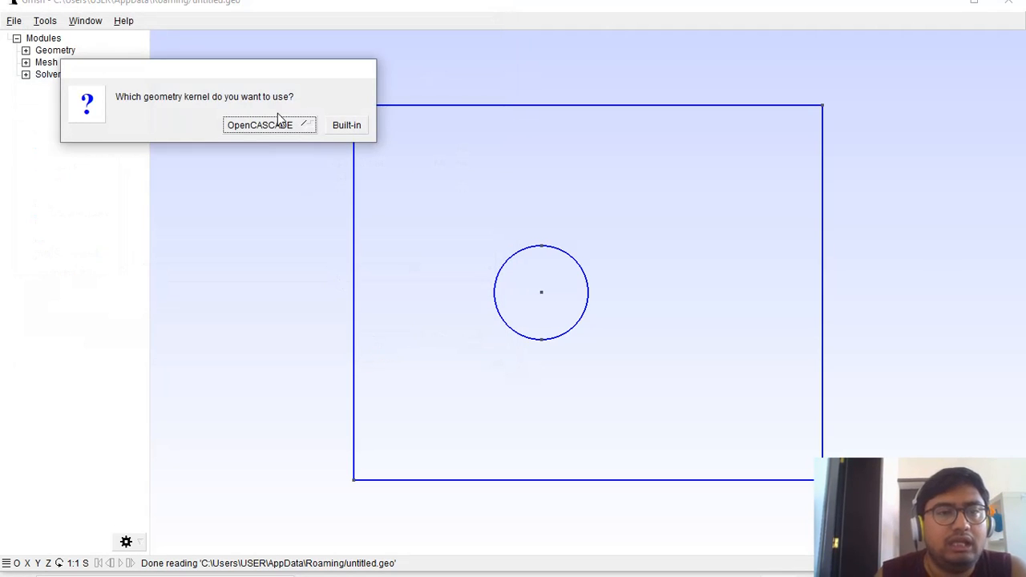
click(345, 127)
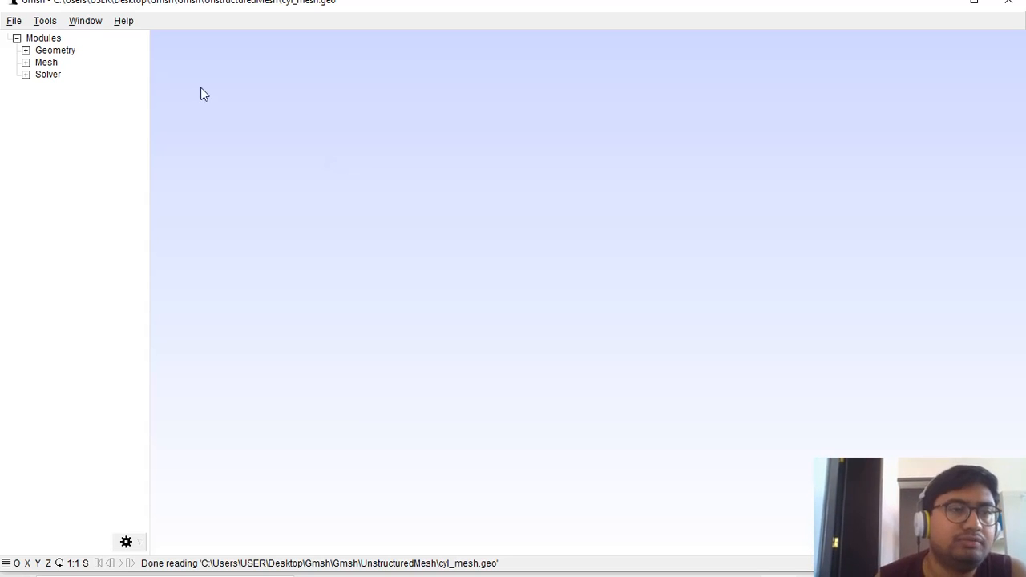
Look through the Geometry module's elementary entity and physical group commands
click(26, 50)
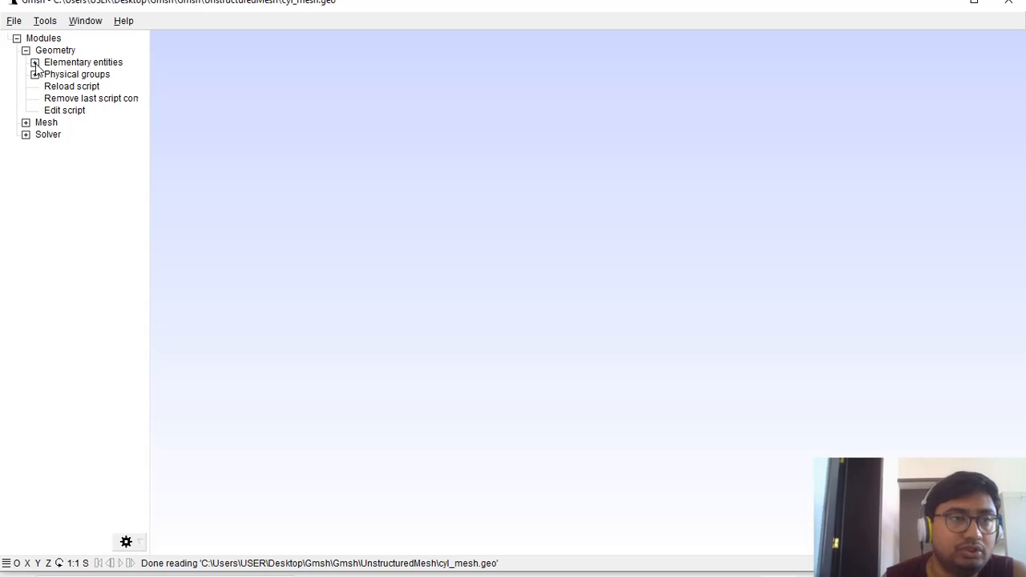
click(26, 51)
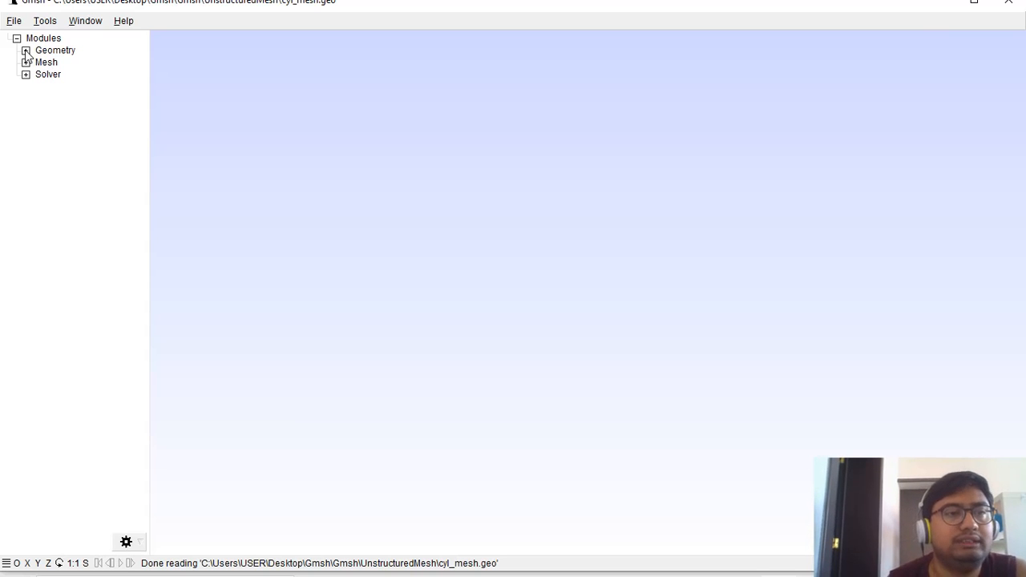
click(26, 51)
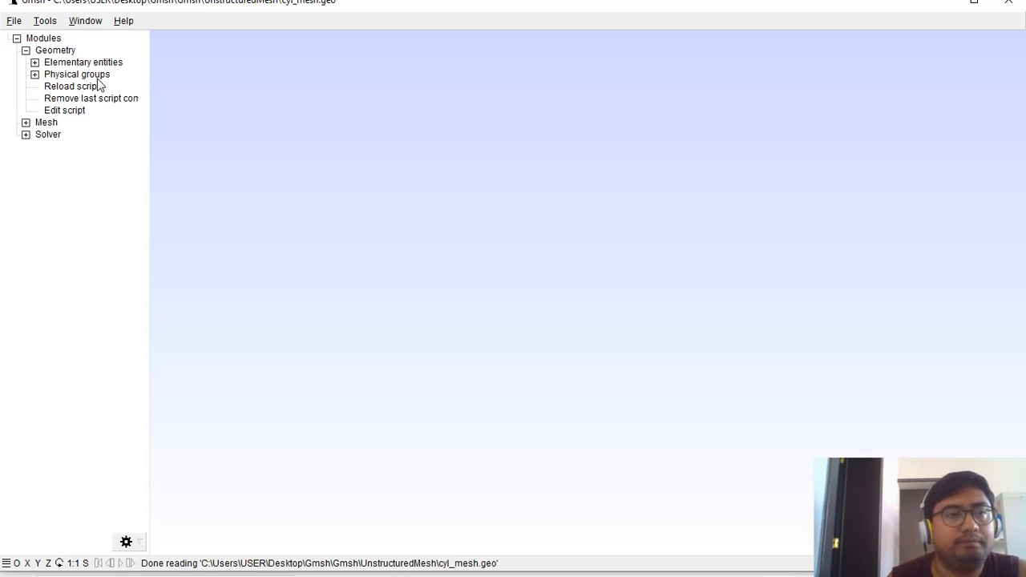
click(34, 62)
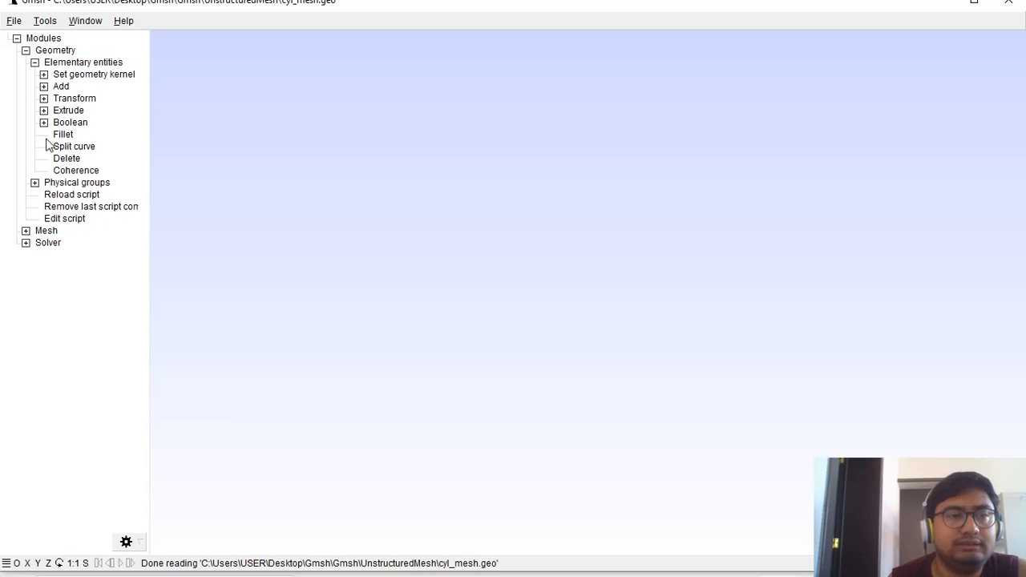
click(35, 63)
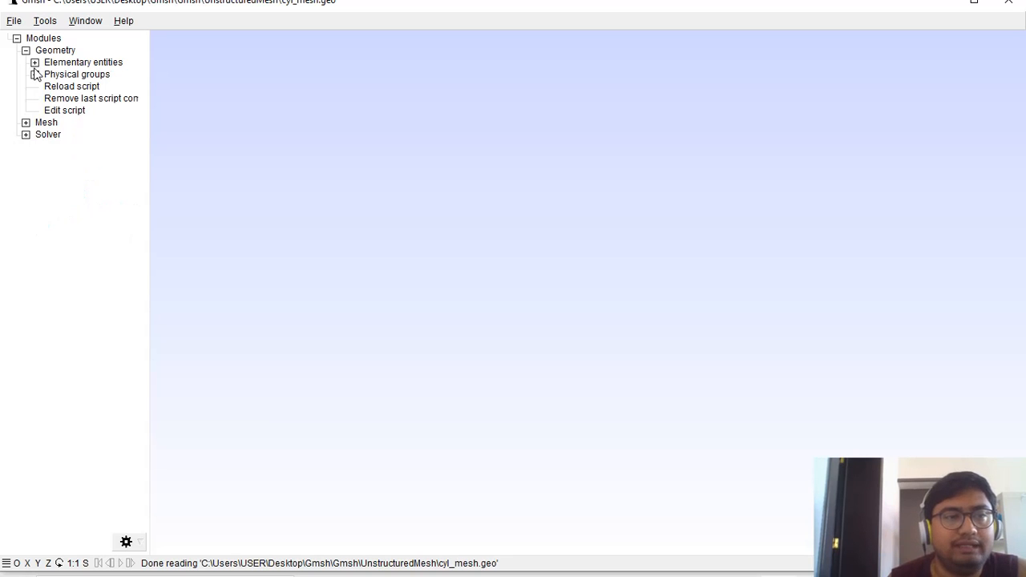
click(34, 75)
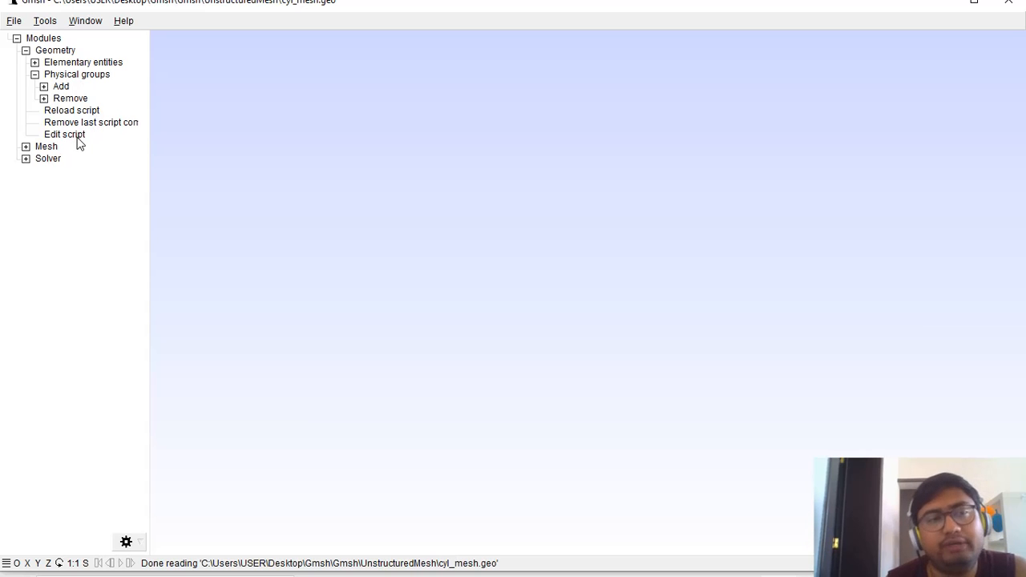
click(34, 75)
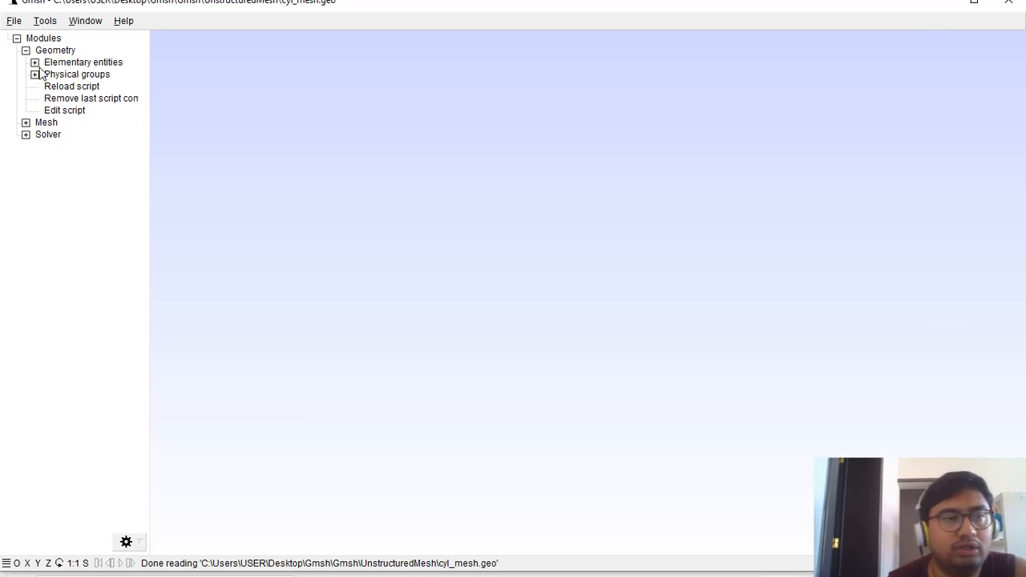
Add an elementary point at X 0, Y 0, Z 0 with a prescribed mesh size of 1.0
click(35, 63)
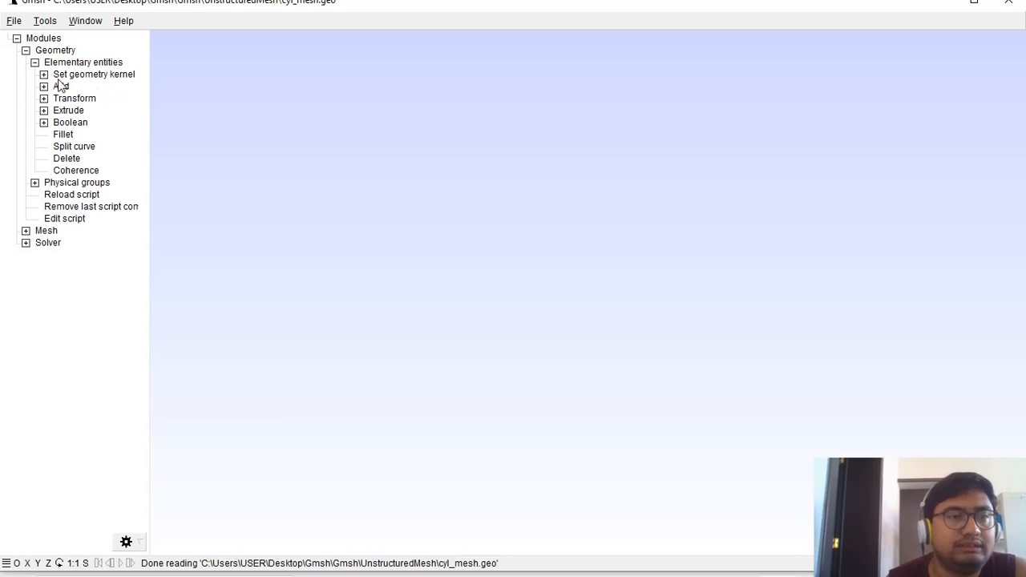
click(45, 85)
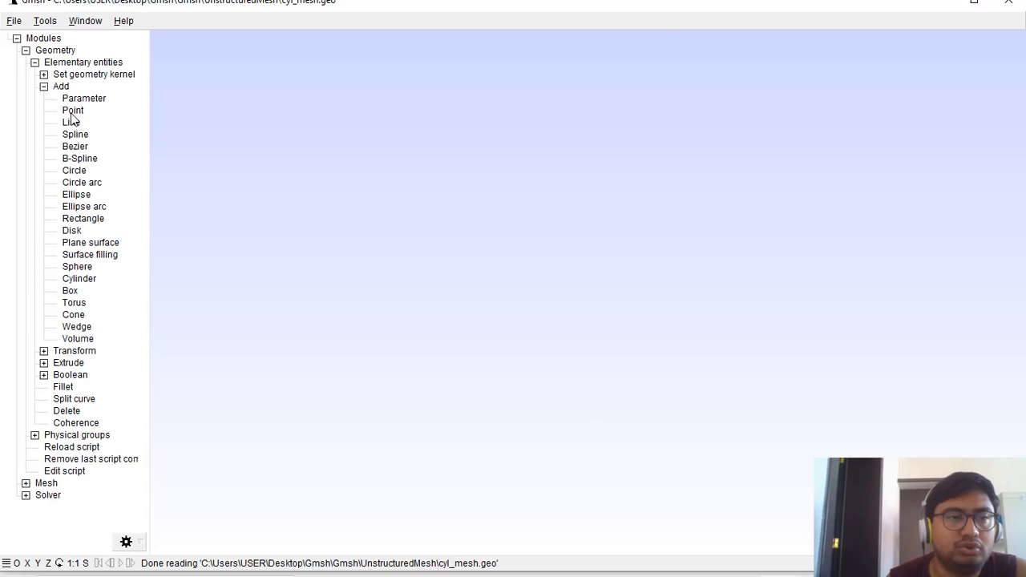
click(71, 113)
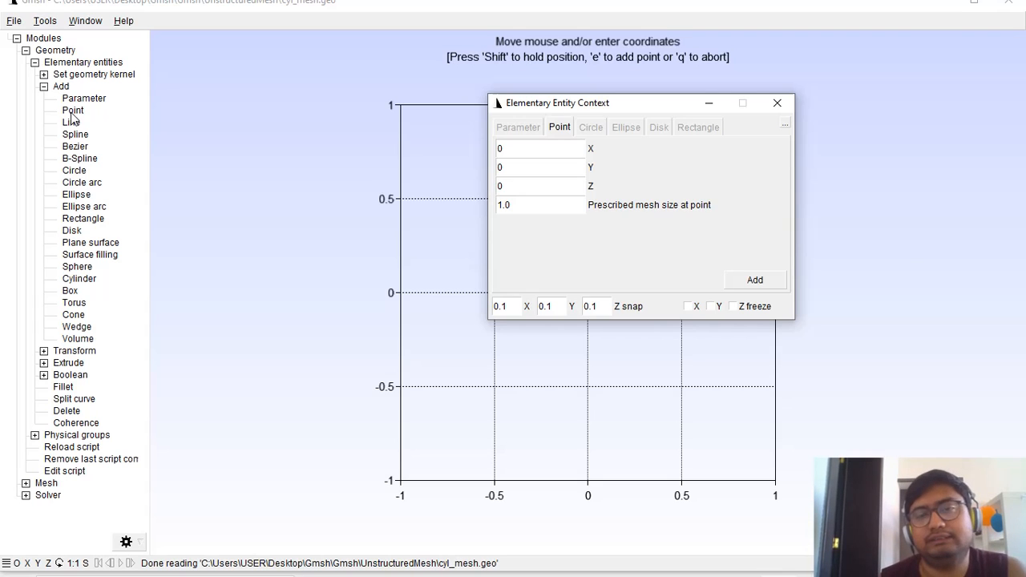
double_click(522, 151)
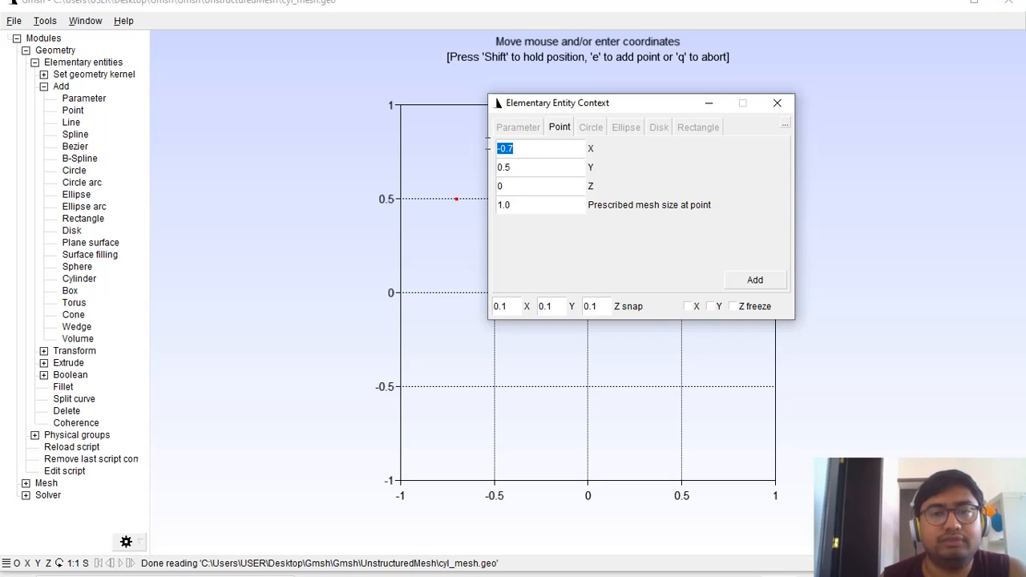
text(0)
double_click(549, 167)
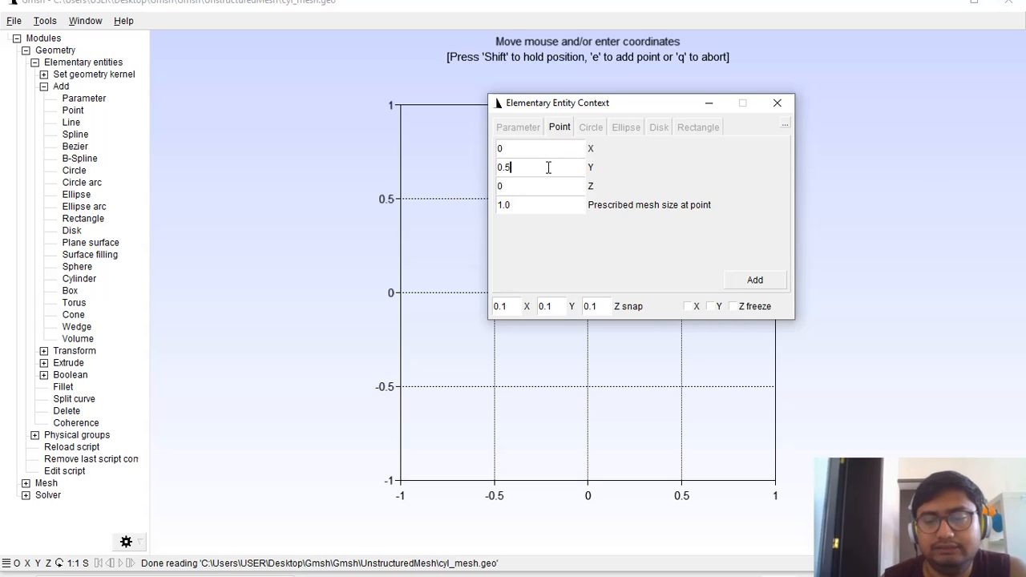
key(BackSpace)
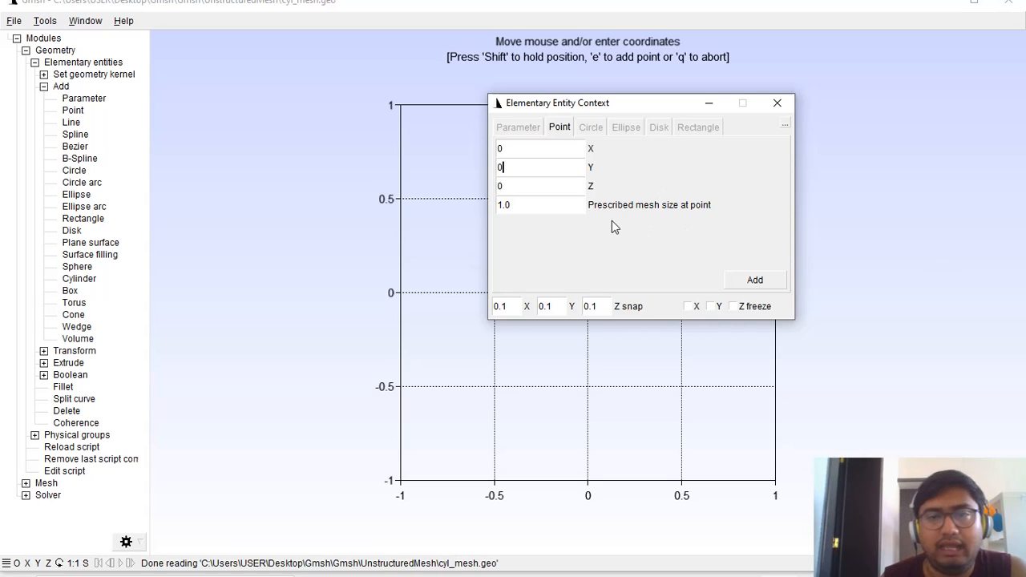
drag(513, 206, 497, 207)
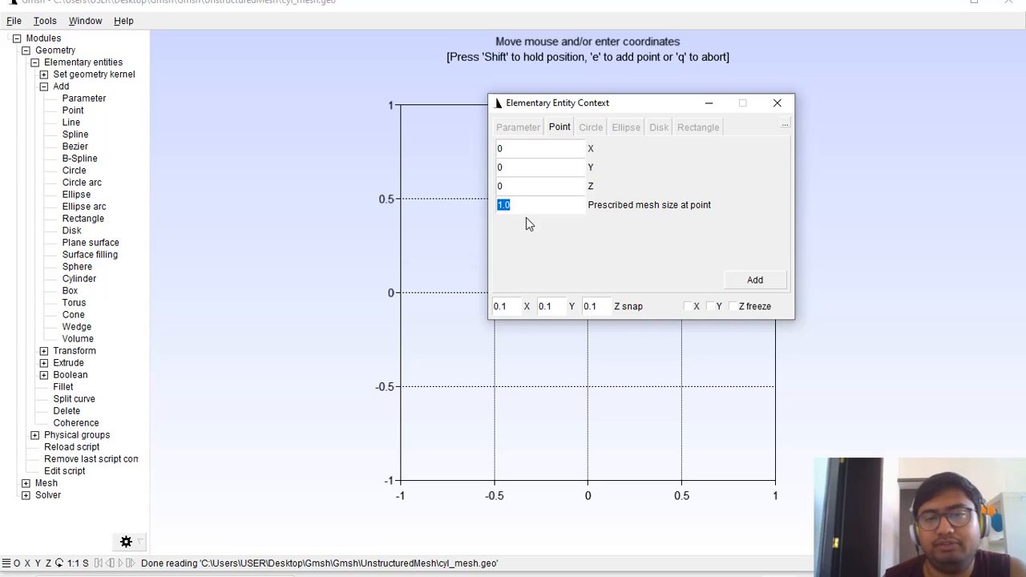
click(770, 283)
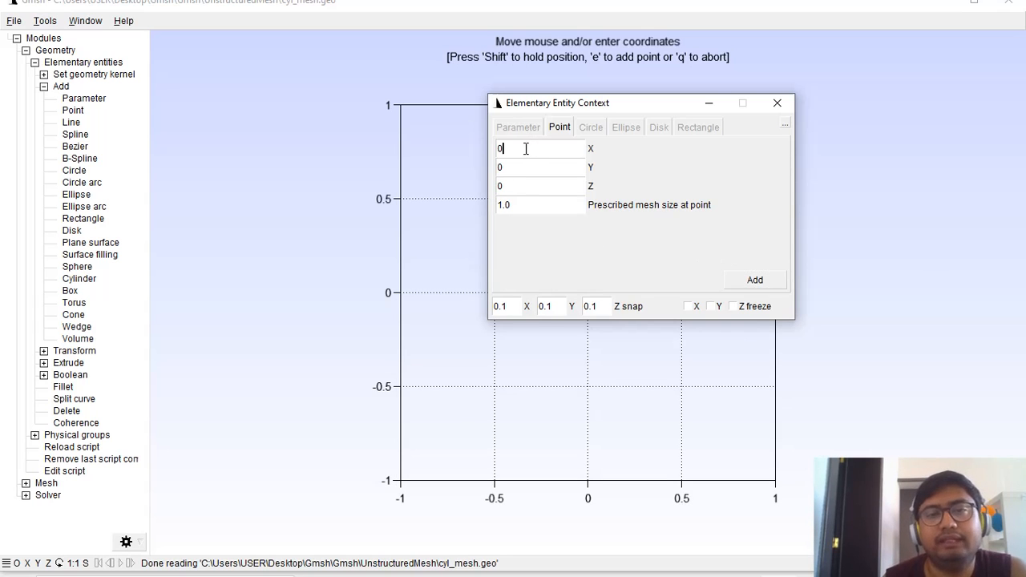
Check the domain dimensions in the cyl_geo.png drawing in Photos, and return to Gmsh
drag(524, 149, 485, 134)
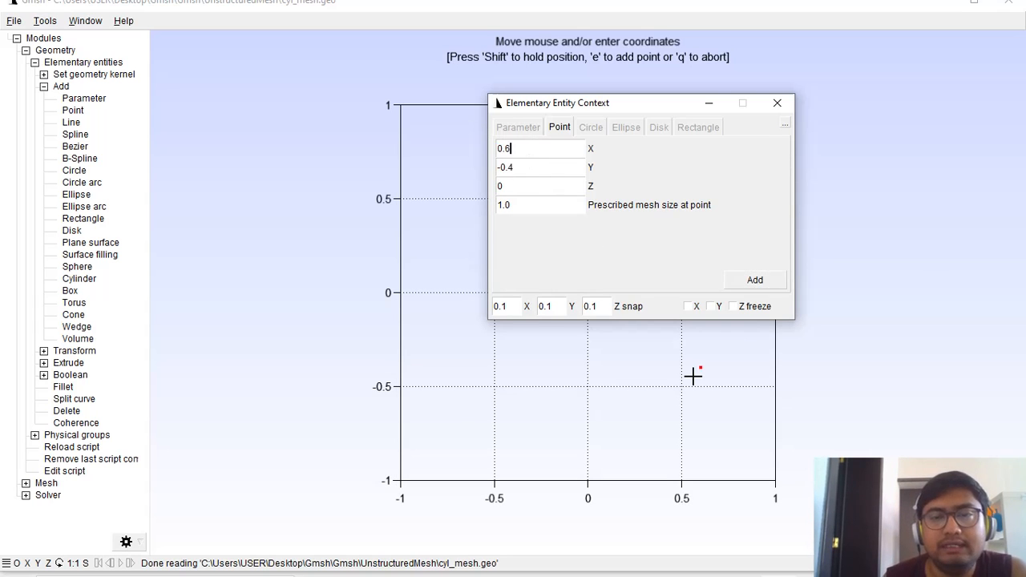
click(744, 564)
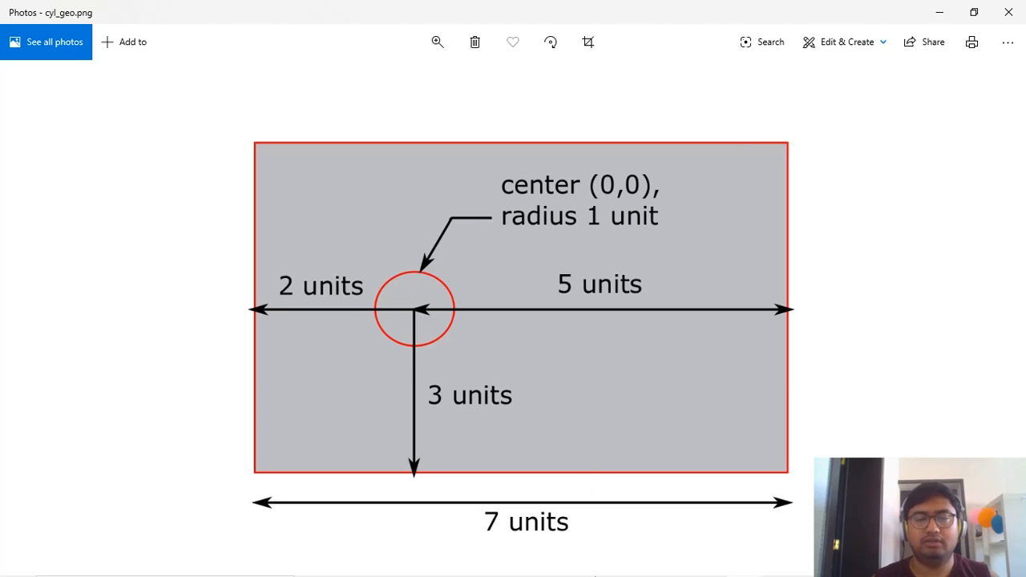
mouse_move(601, 572)
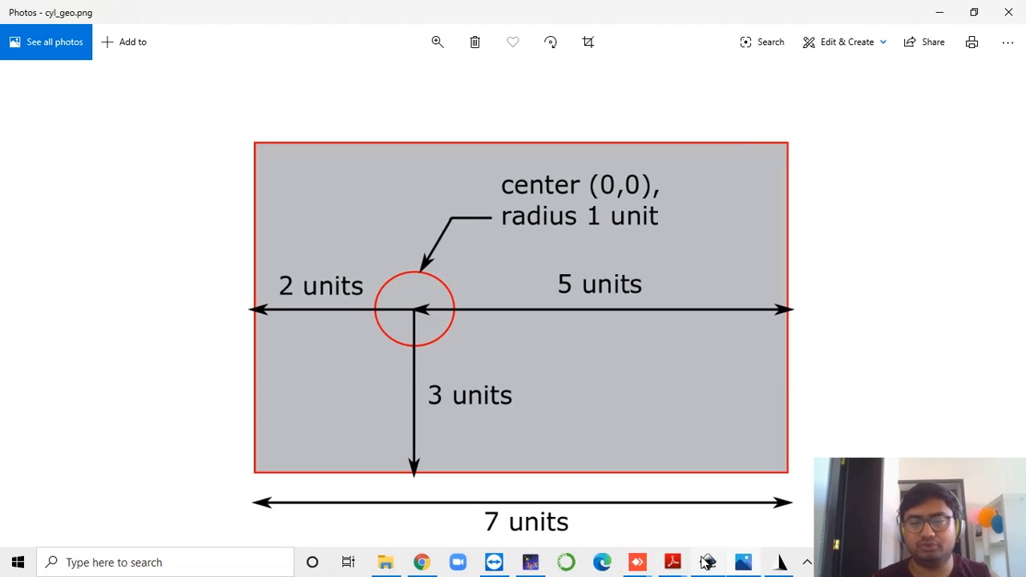
click(780, 562)
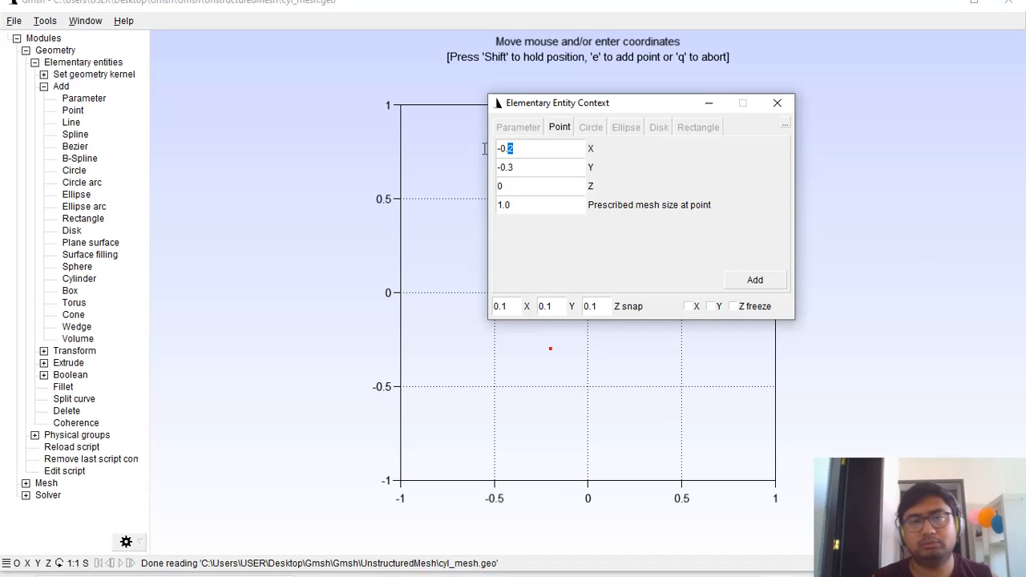
Add the domain's lower-left corner point at X -2, Y -3, Z 0 with mesh size 1.0
drag(513, 149, 467, 145)
text(-)
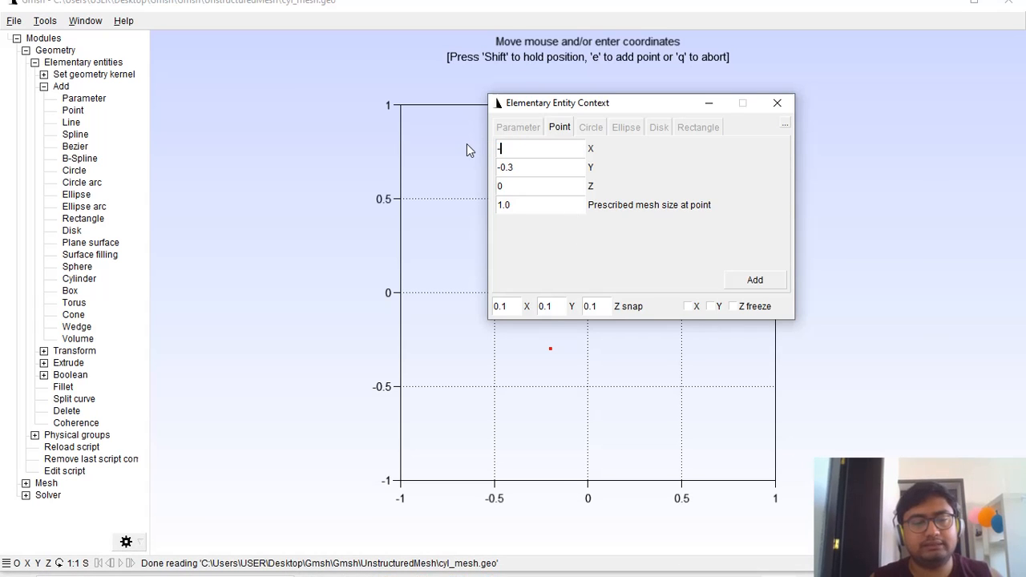
text(0.6)
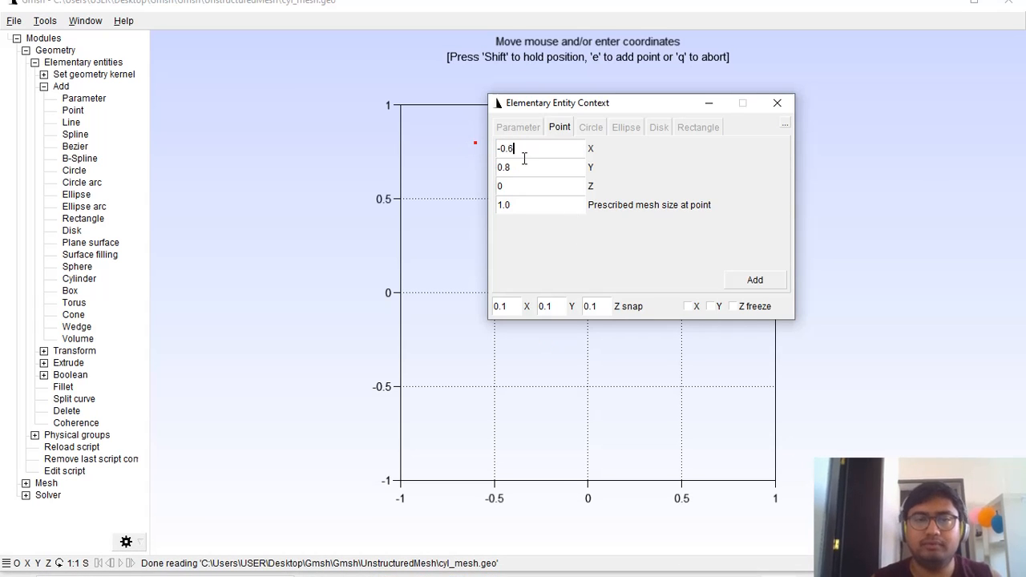
click(524, 162)
drag(523, 150, 490, 144)
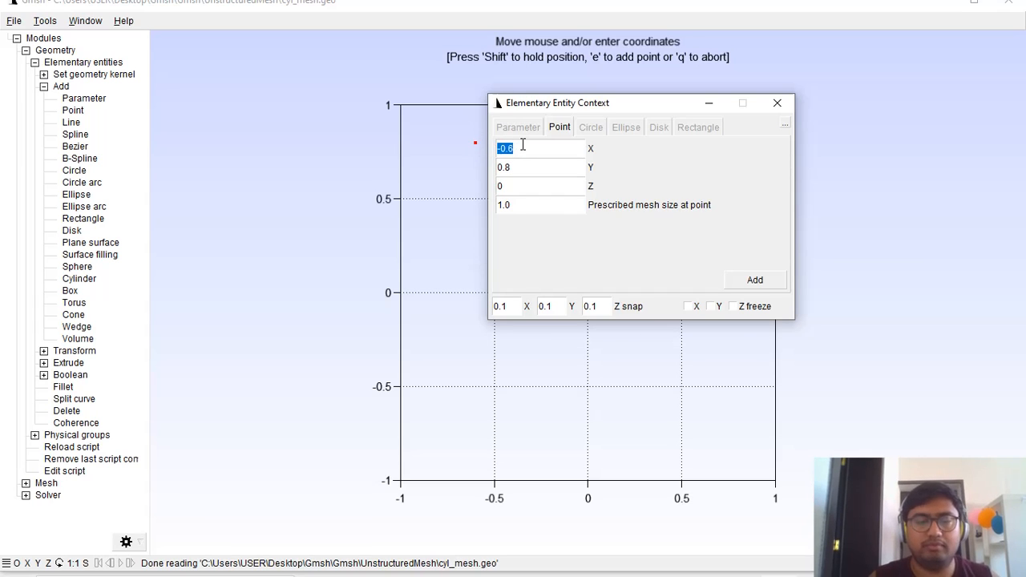
text(-2)
key(Tab)
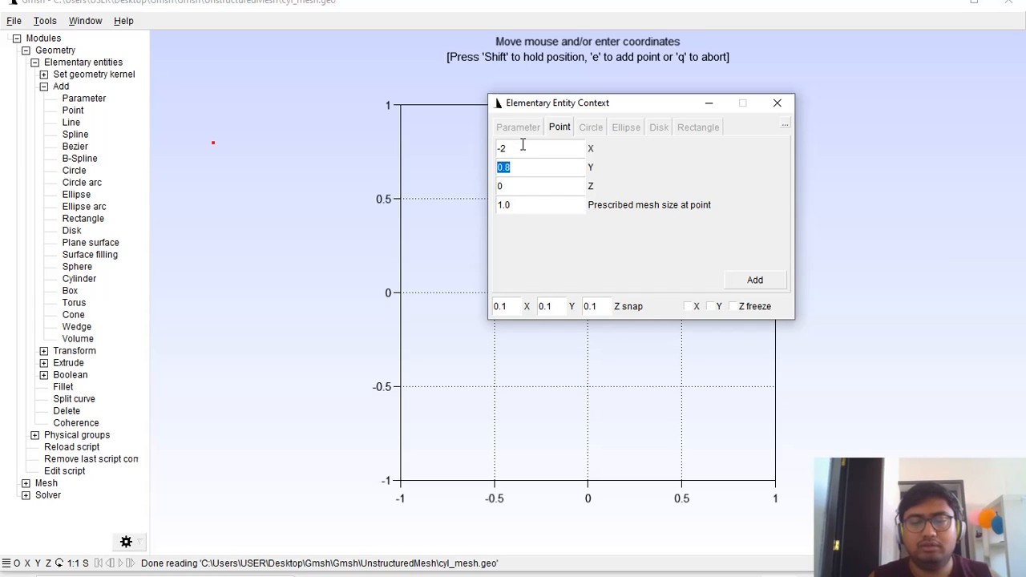
text(-)
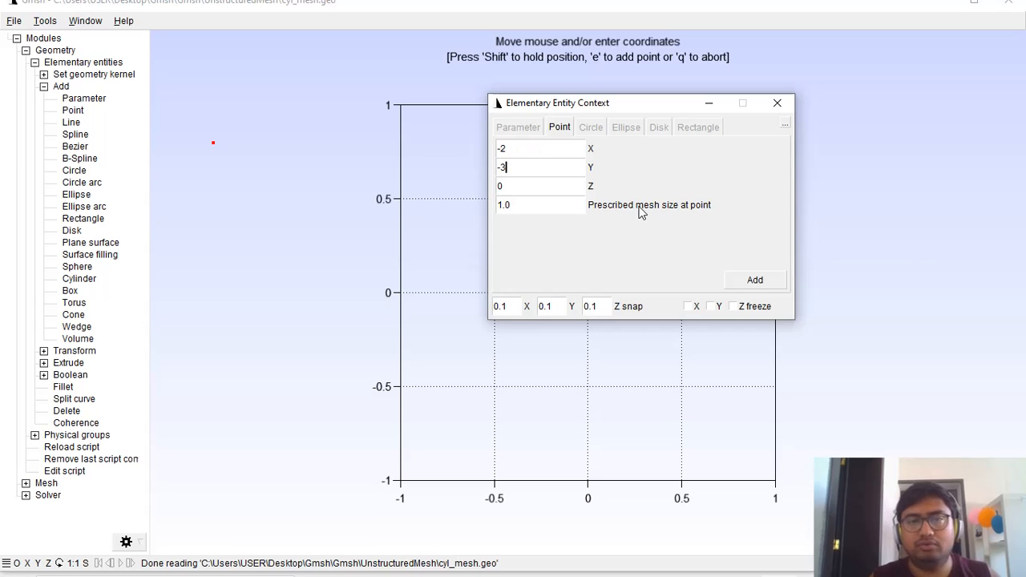
text(3)
click(756, 280)
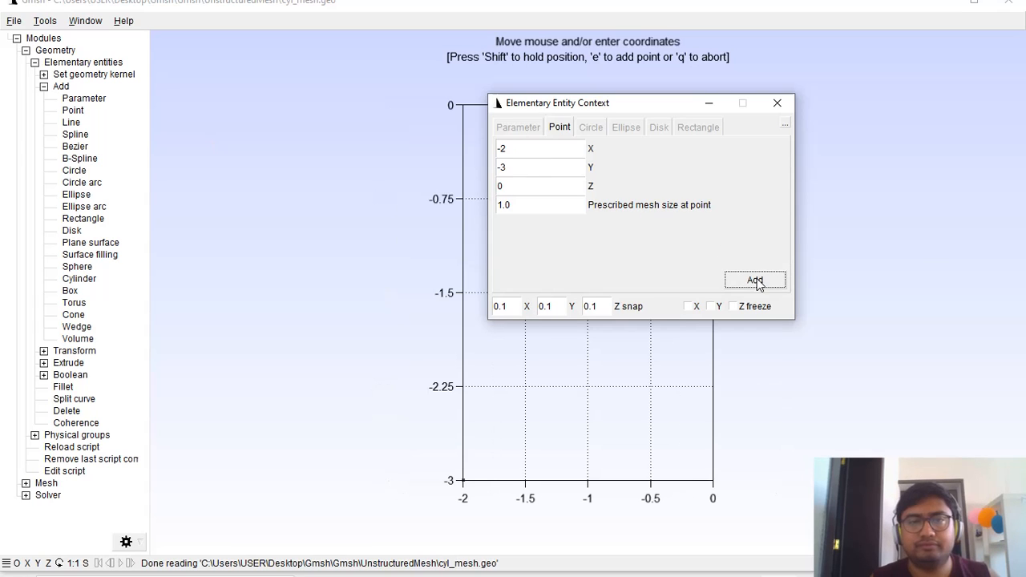
Add the domain's upper-left corner point at X -2, Y 3, Z 0 with mesh size 1.0
click(527, 172)
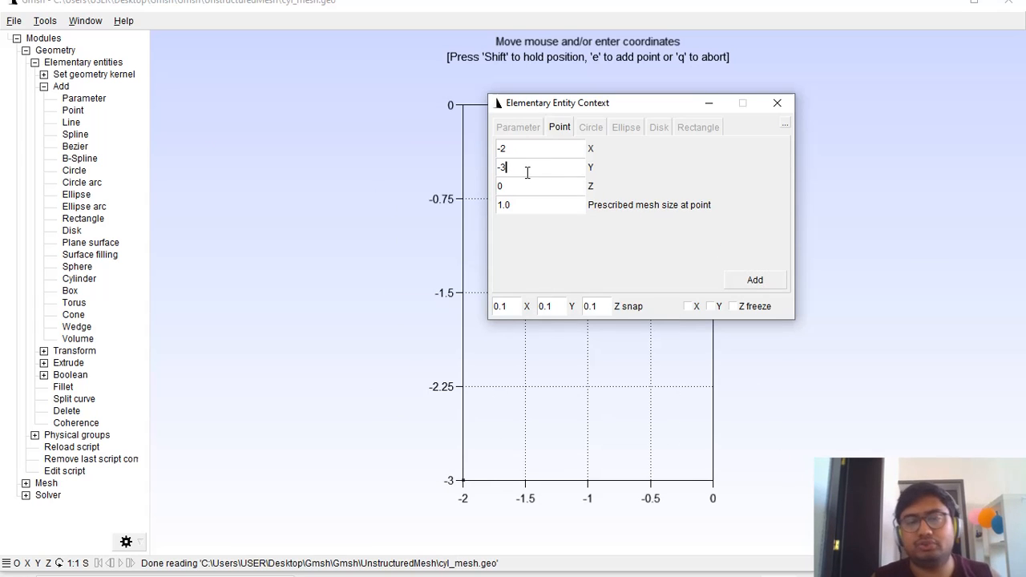
key(BackSpace)
key(BackSpace)
text(3)
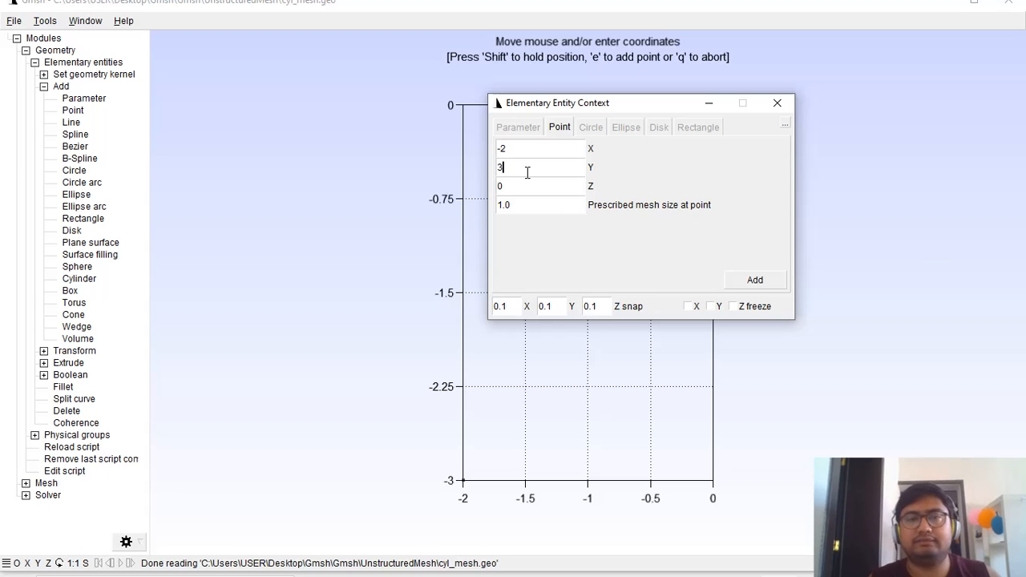
click(753, 281)
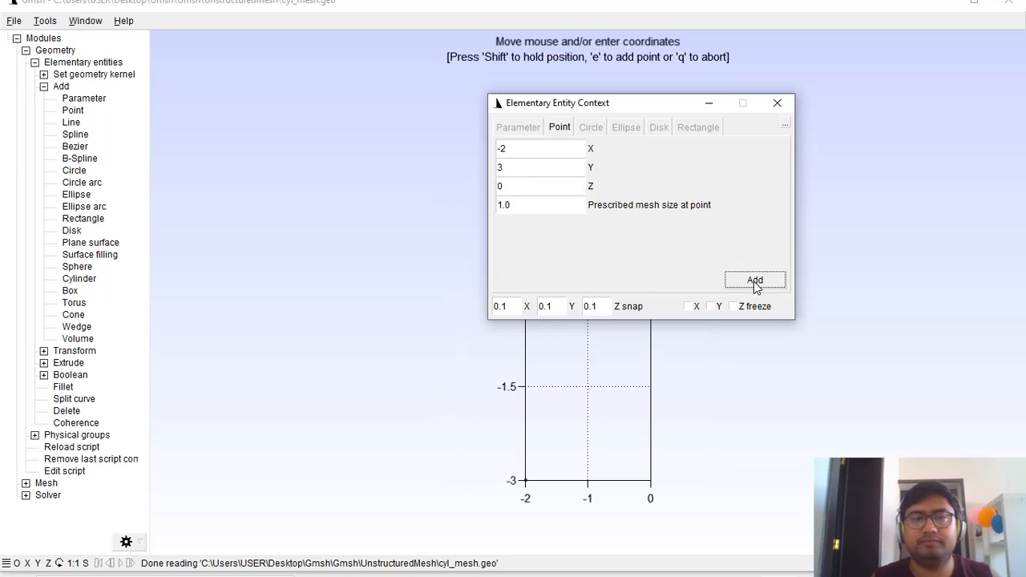
Add the domain's lower-right corner point at X 5, Y -3, Z 0 with mesh size 1.0
click(545, 151)
key(BackSpace)
text(5)
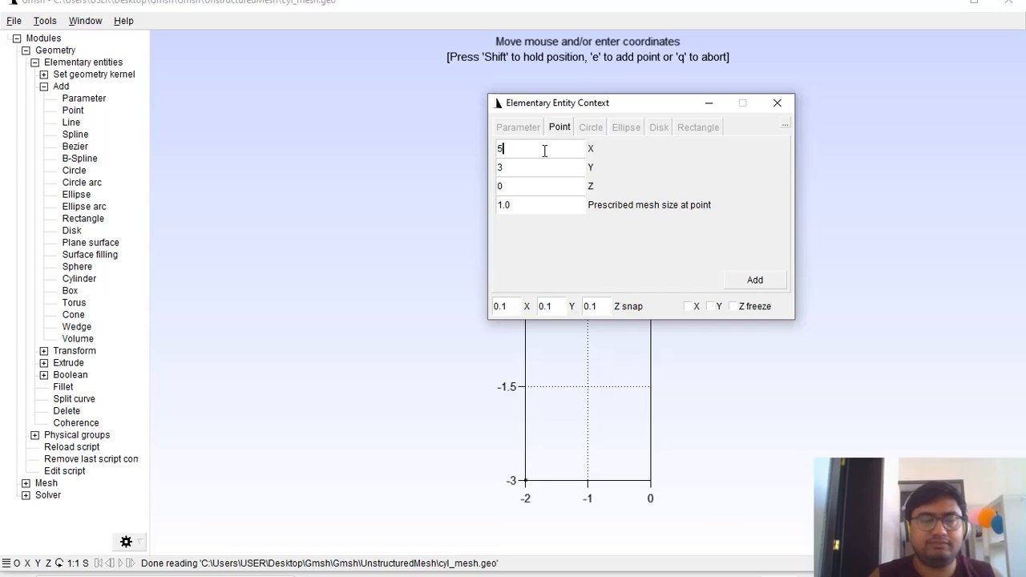
click(538, 167)
key(BackSpace)
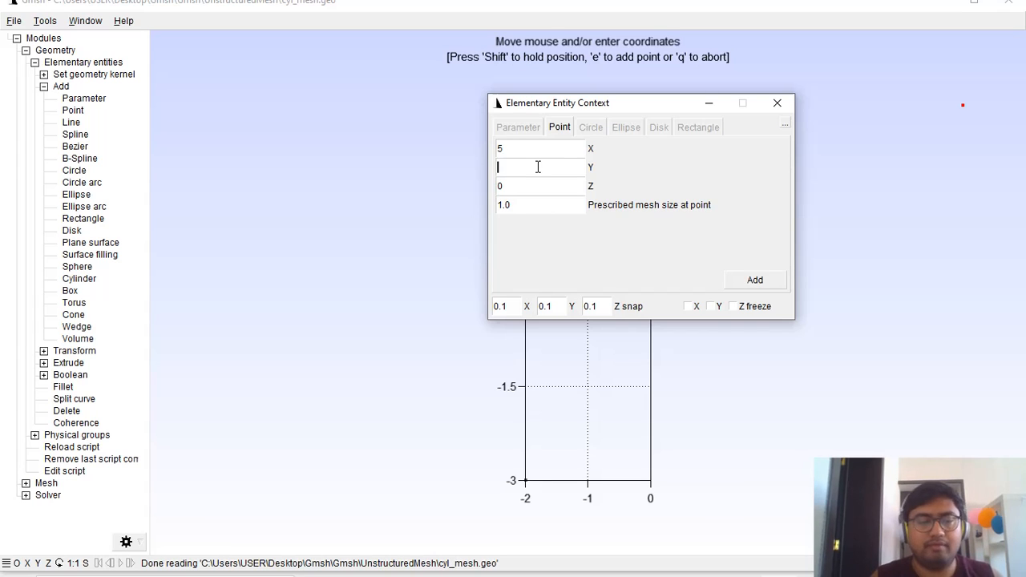
text(-3)
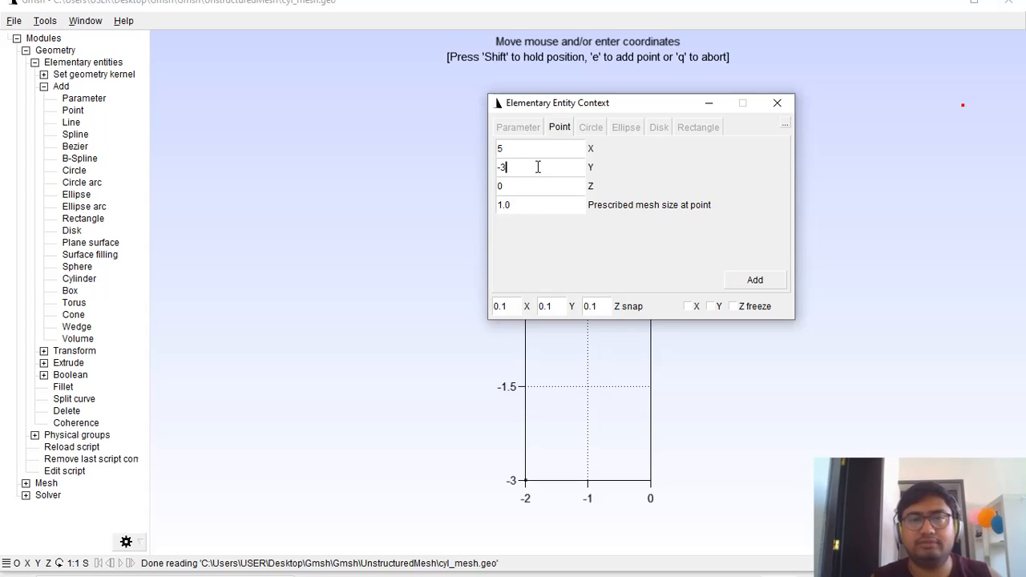
click(763, 286)
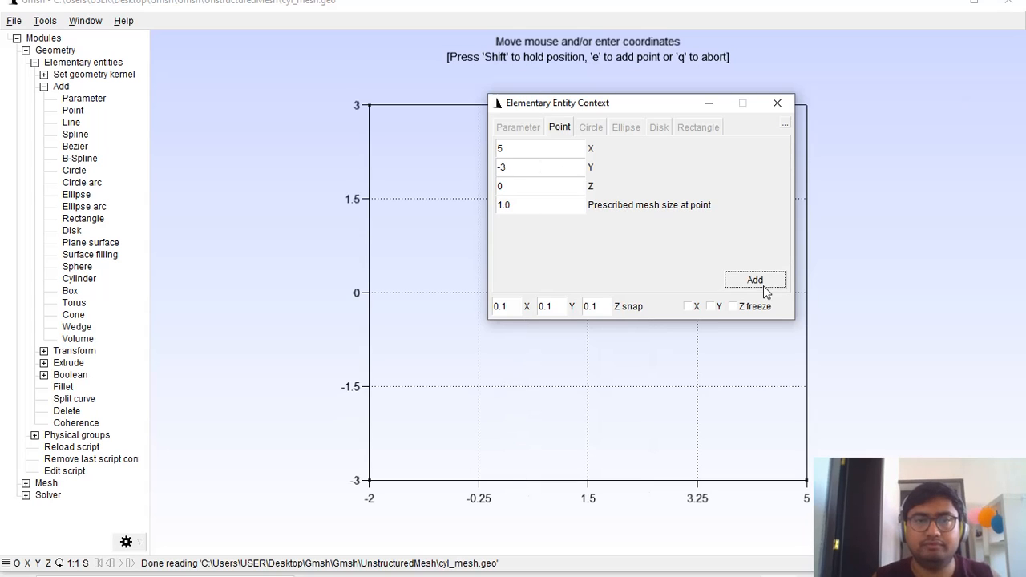
Add the domain's upper-right corner point at X 5, Y 3, Z 0 with mesh size 1.0
click(526, 166)
key(BackSpace)
key(BackSpace)
text(3)
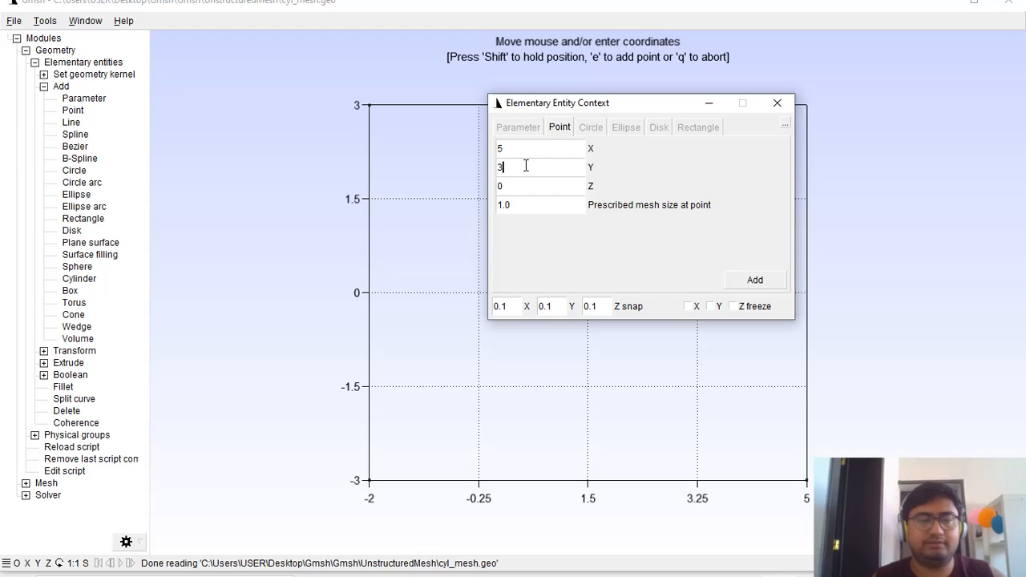
click(756, 281)
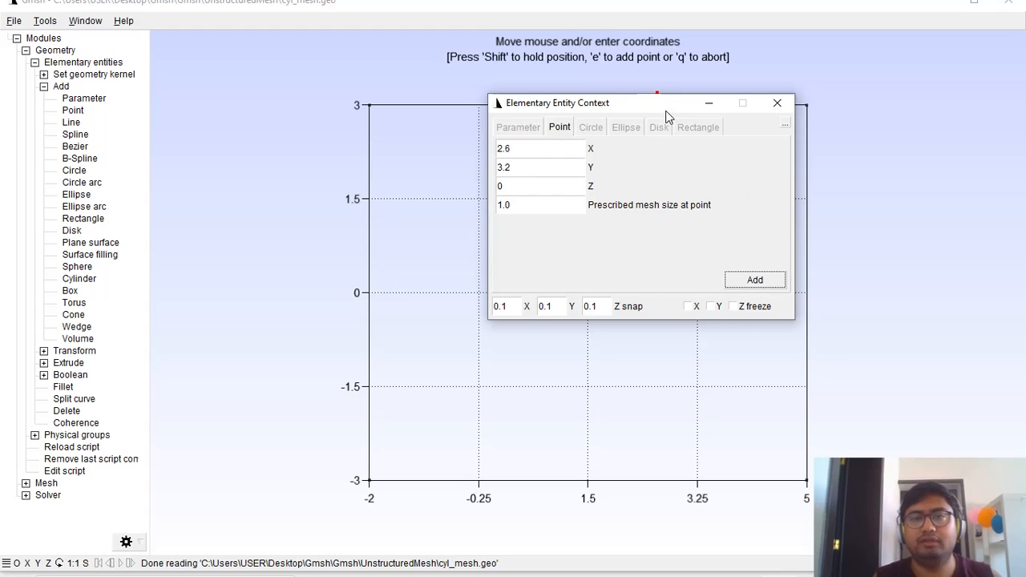
Move the point entry window aside to view the placed points, and close it
drag(664, 107, 749, 166)
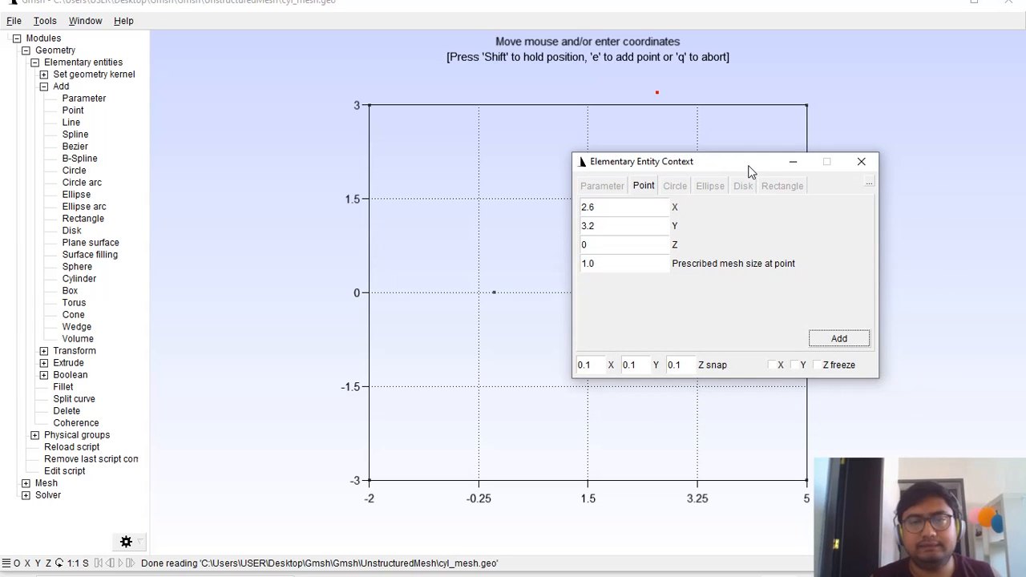
drag(749, 167, 717, 147)
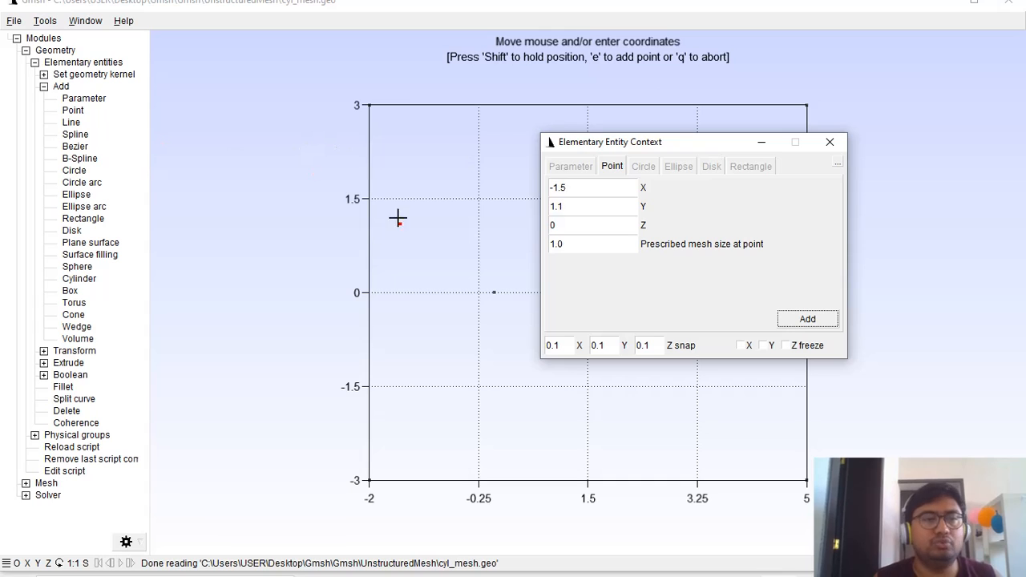
click(830, 142)
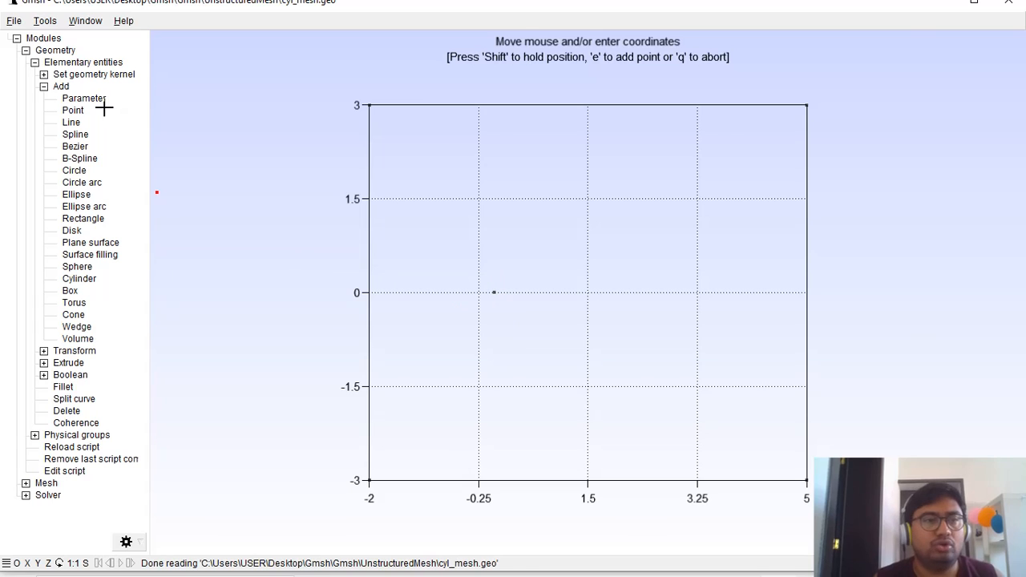
Check the cylinder's radius in cyl_geo.png in Photos, and in Gmsh add its top point at X 0, Y 1, Z 0 with mesh size 1.0
click(74, 110)
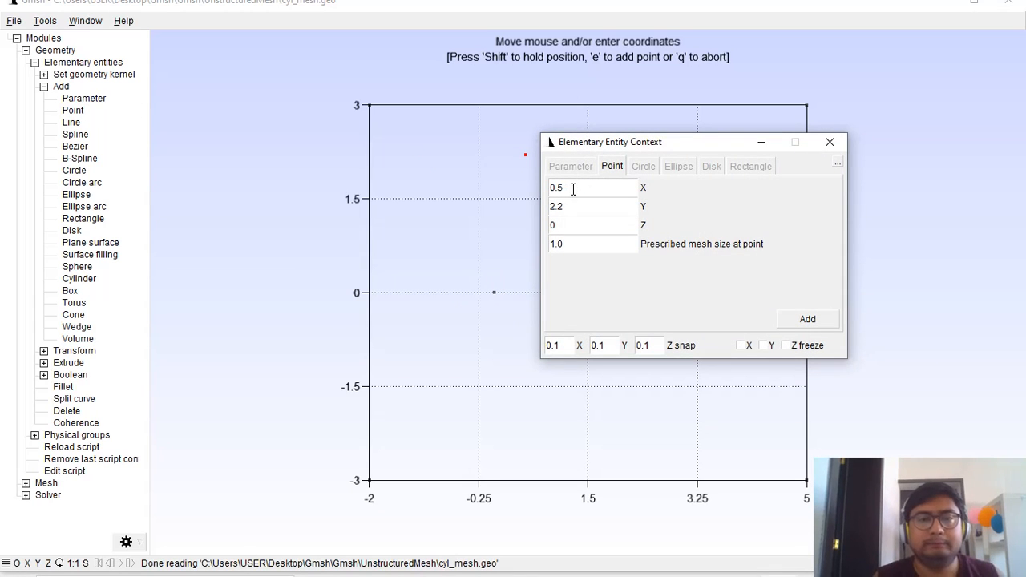
mouse_move(772, 545)
click(747, 567)
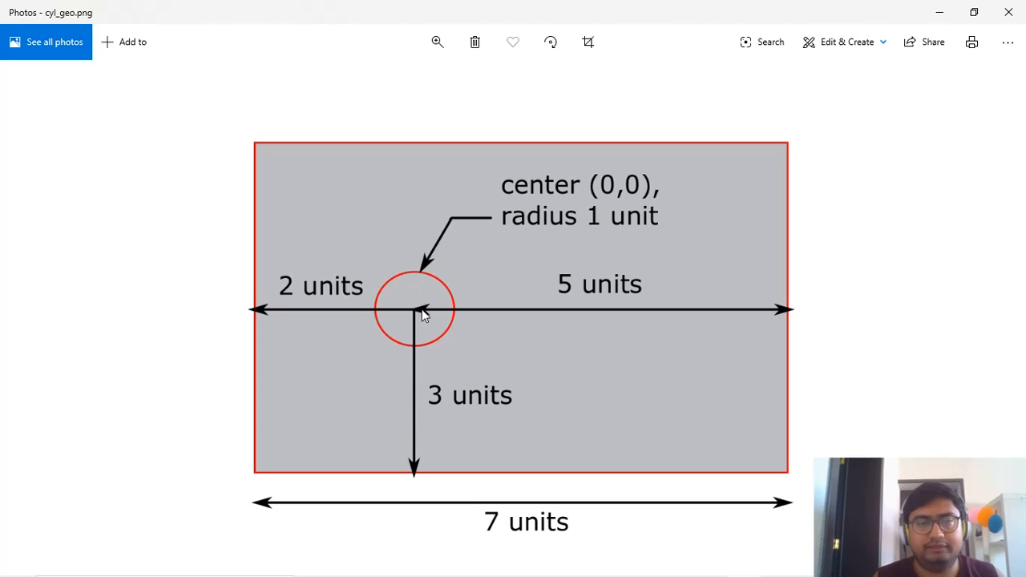
mouse_move(792, 571)
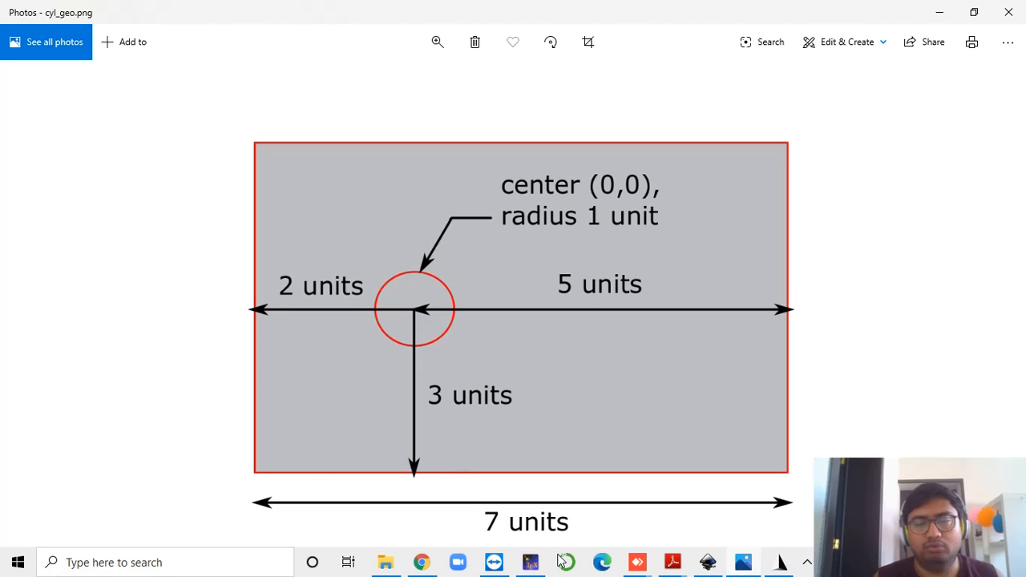
click(782, 564)
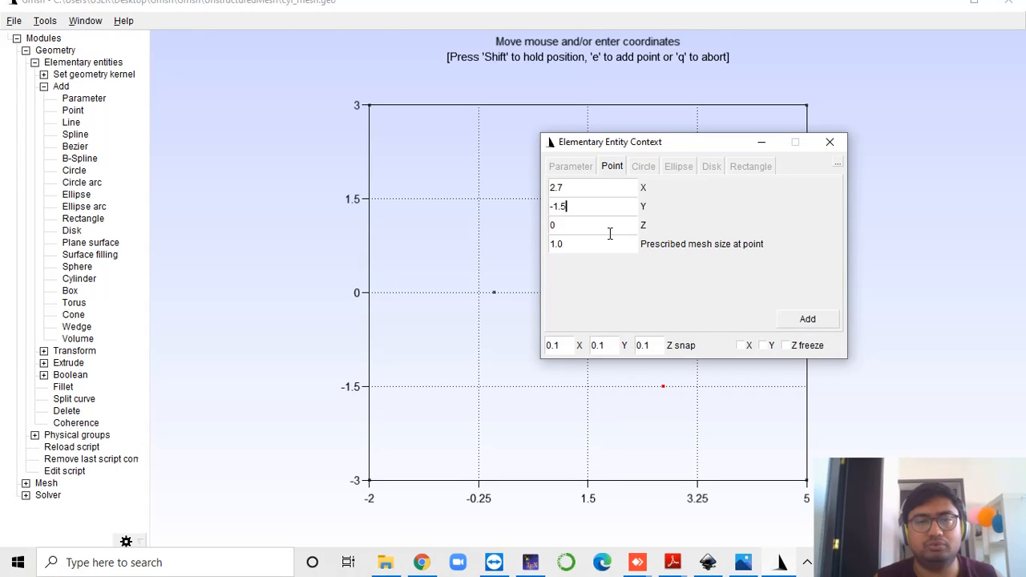
drag(578, 189, 540, 186)
text(0)
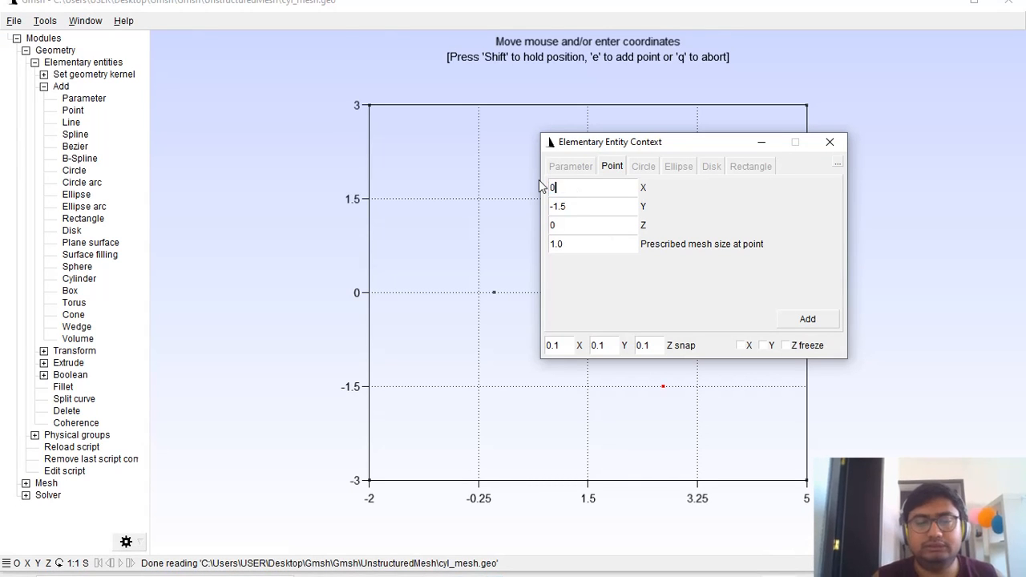
key(Tab)
text(1)
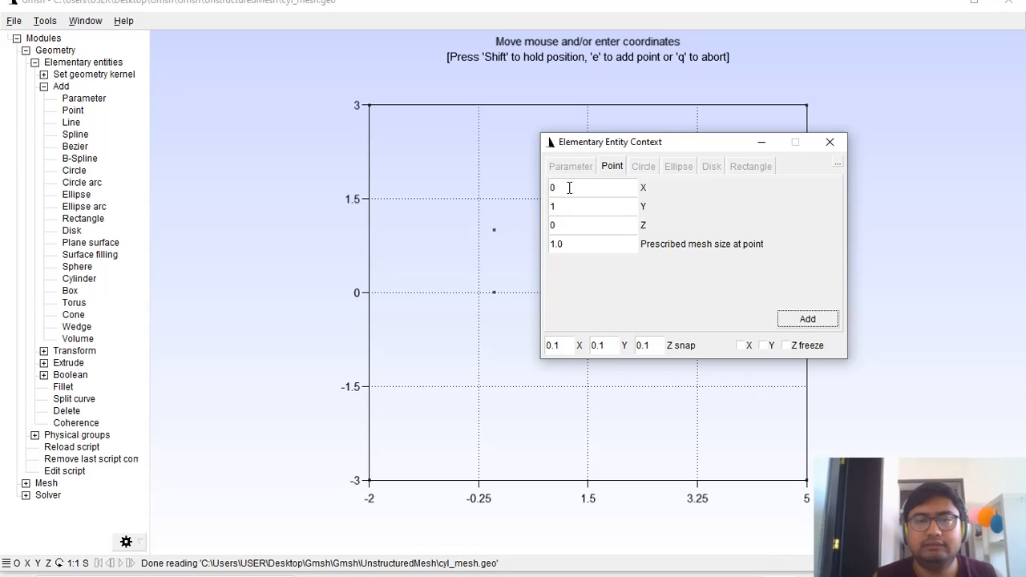
Add the cylinder's bottom point at X 0, Y -1, Z 0 with mesh size 1.0, close point entry and return to Gmsh
click(564, 207)
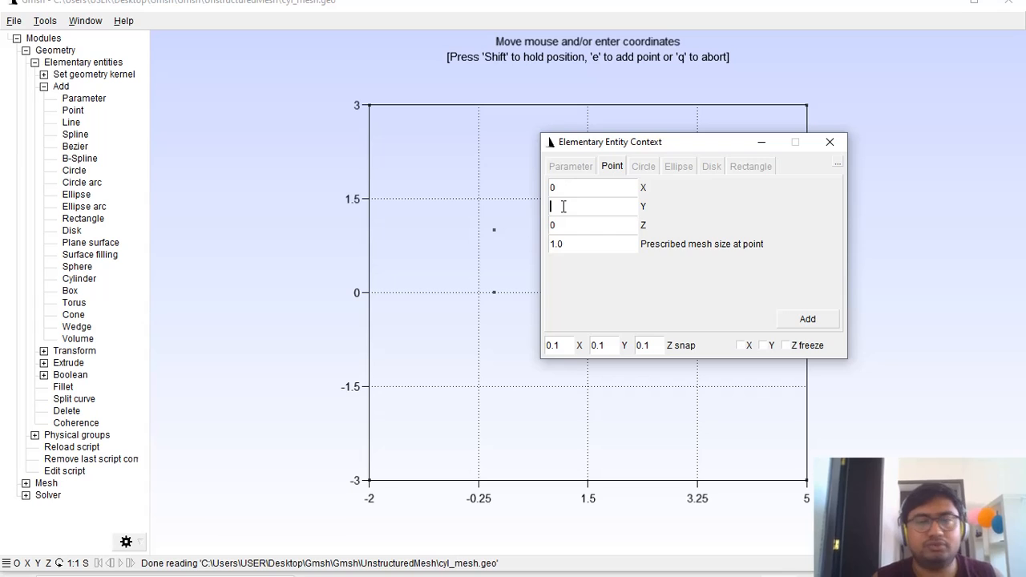
text(-1)
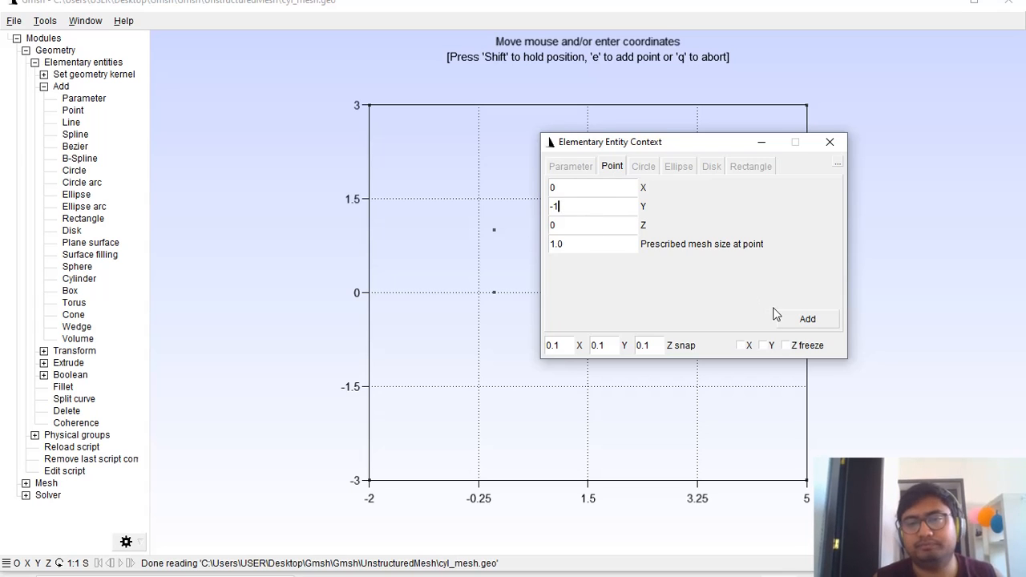
click(796, 320)
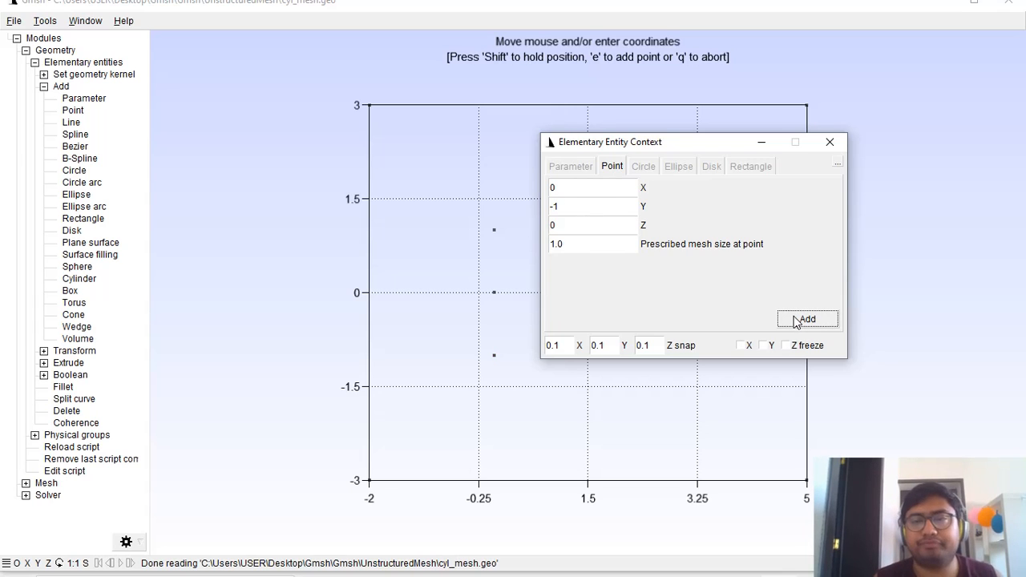
click(832, 142)
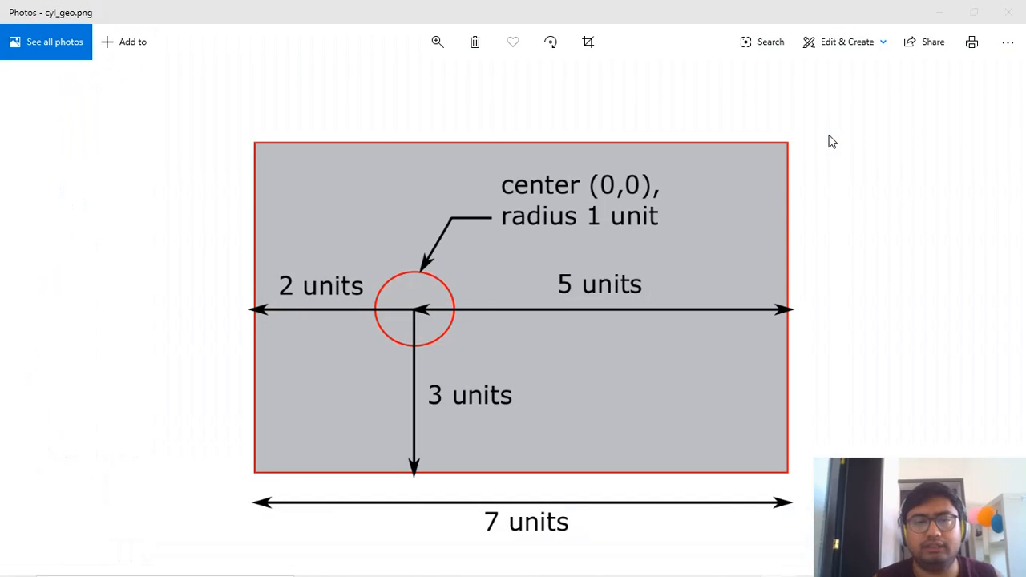
mouse_move(778, 572)
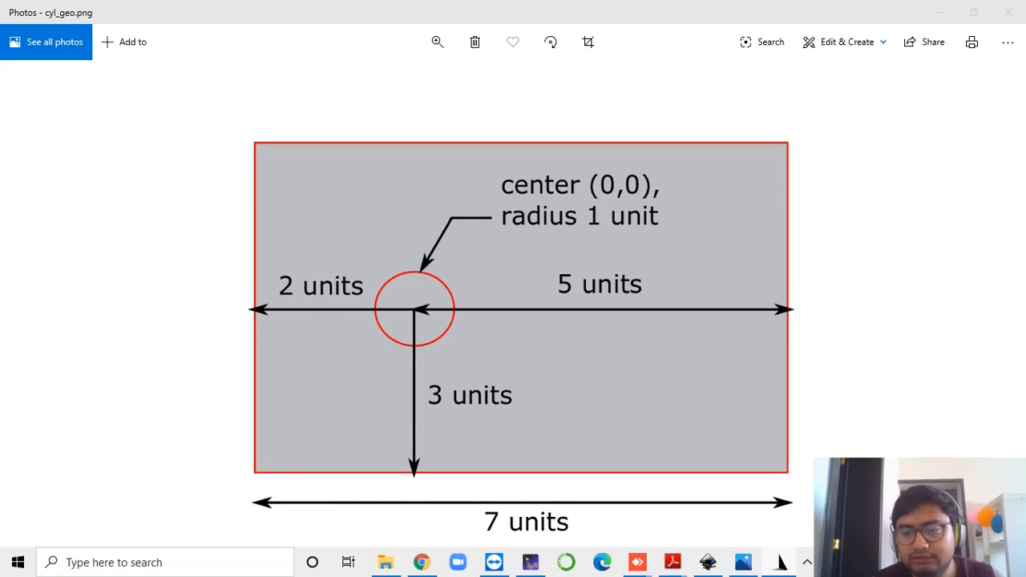
click(781, 563)
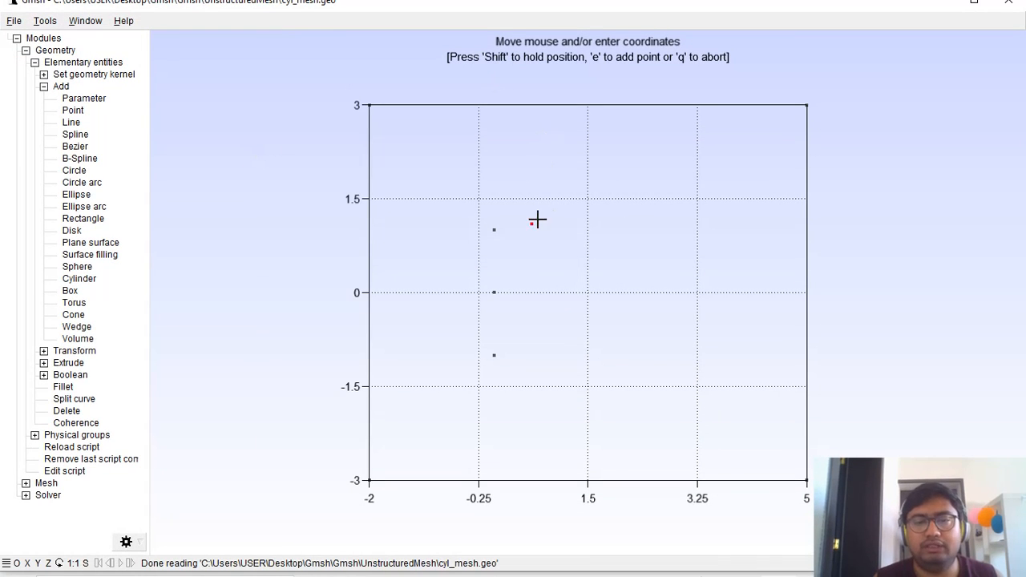
mouse_move(778, 571)
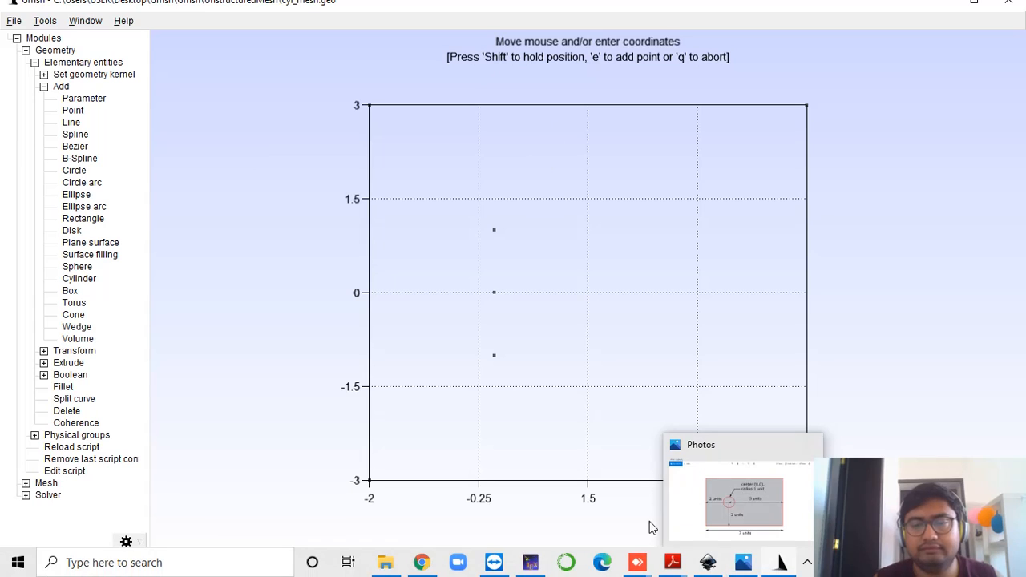
click(808, 563)
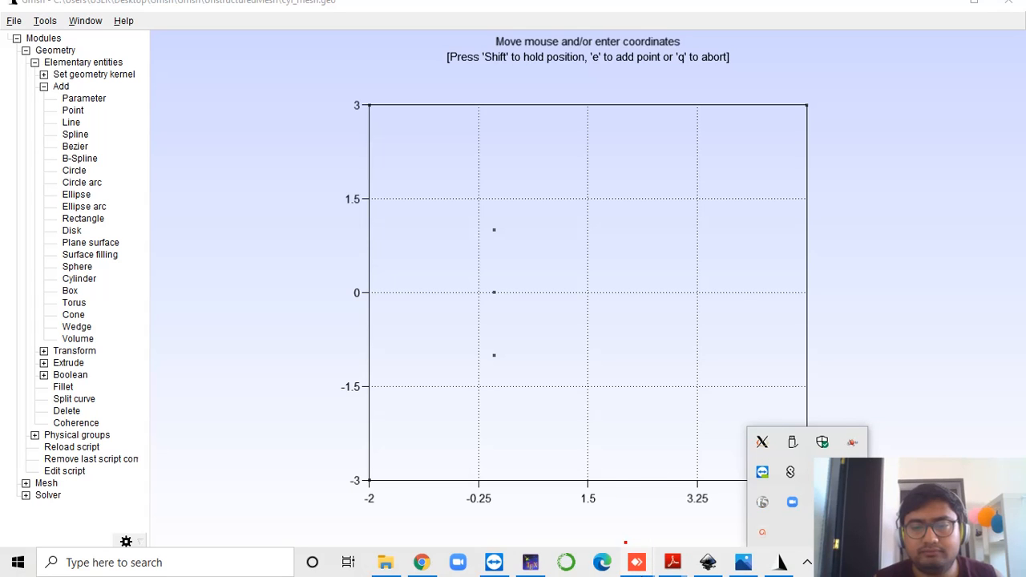
mouse_move(637, 561)
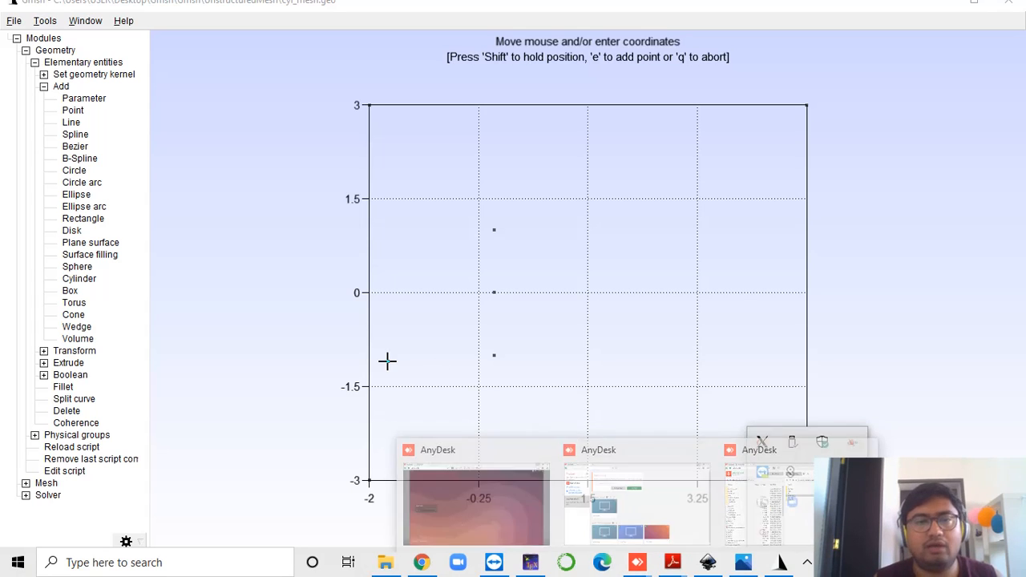
Create the cylinder's left half as a circle arc from (0, 1) to (0, -1), centered at the origin point
click(80, 182)
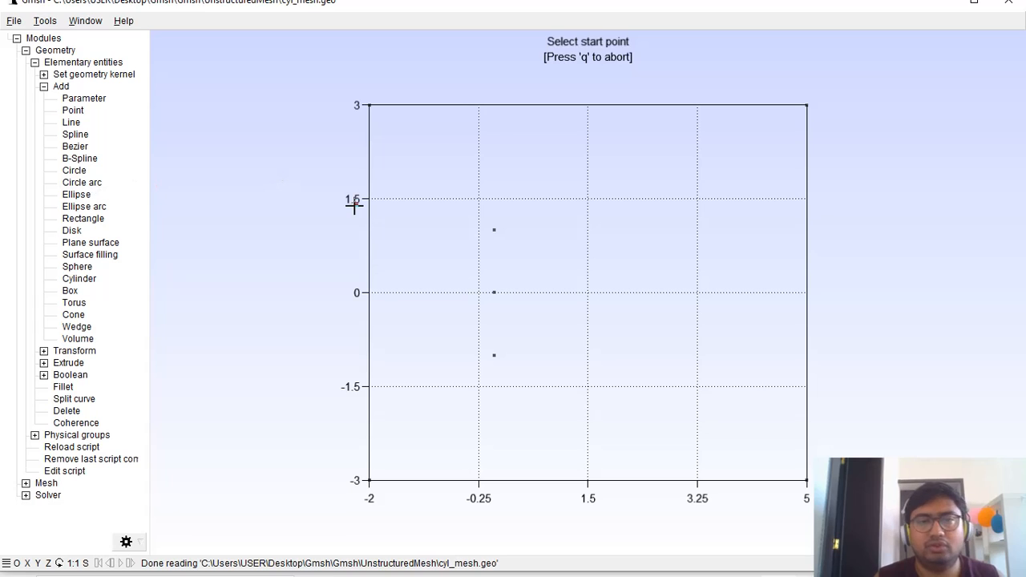
click(494, 230)
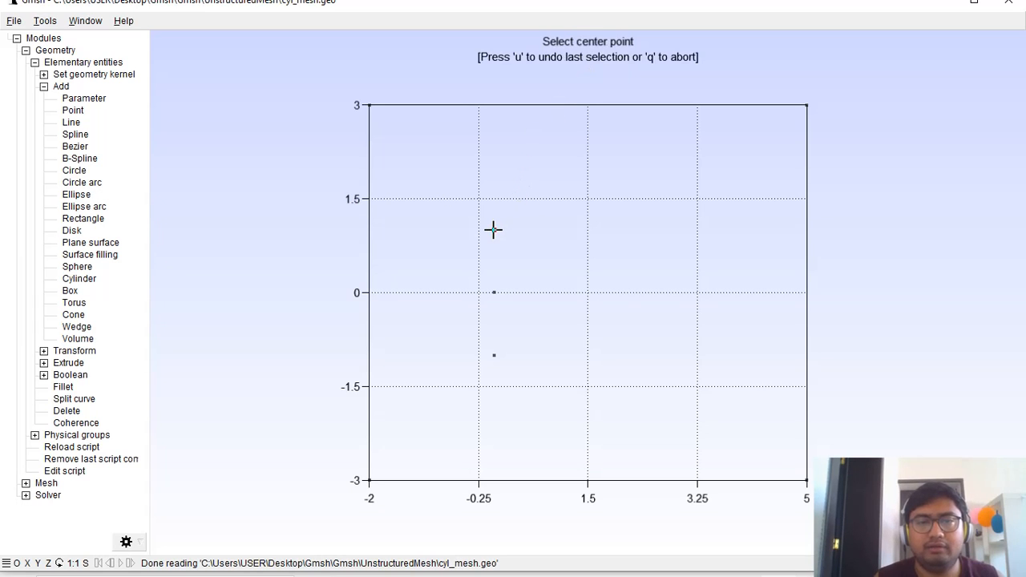
click(494, 293)
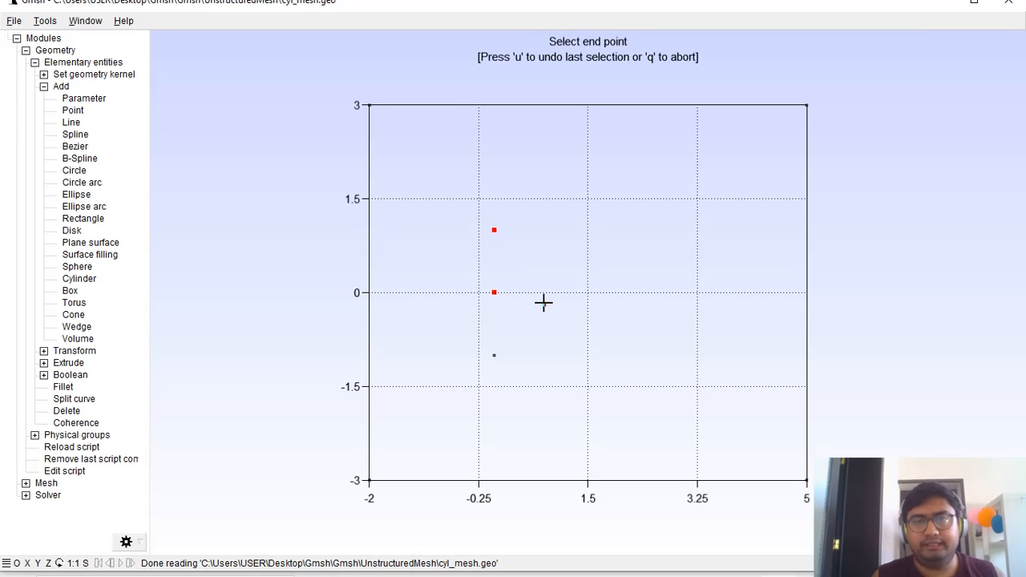
click(493, 355)
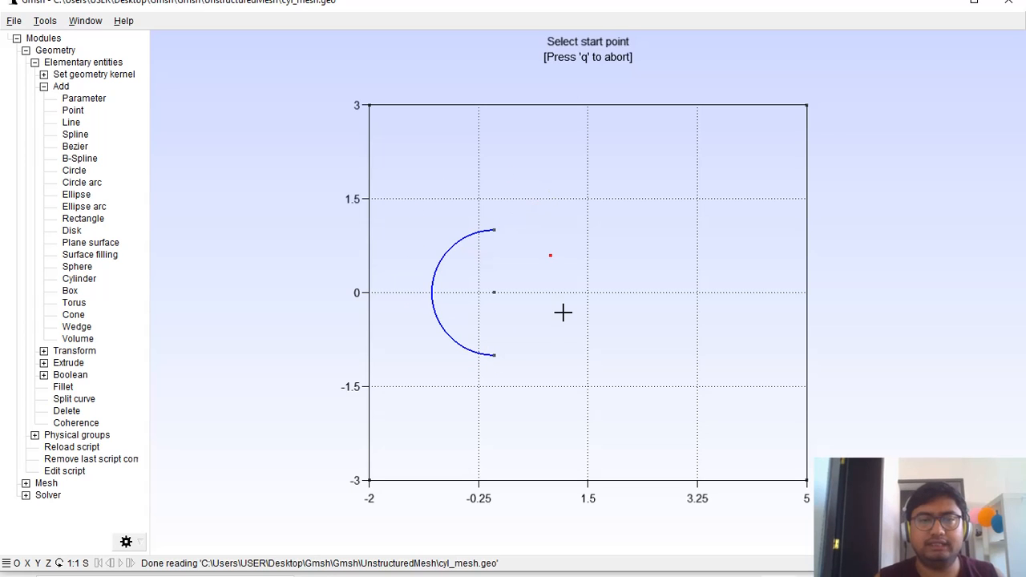
Close the cylinder with a second circle arc from (0, -1) to (0, 1), centered at the origin point
click(493, 355)
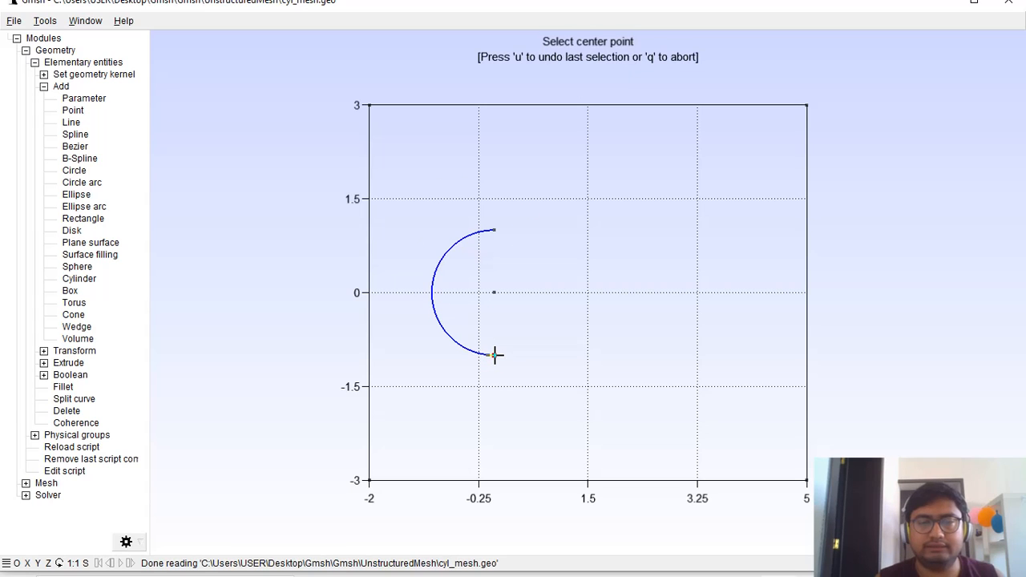
click(494, 293)
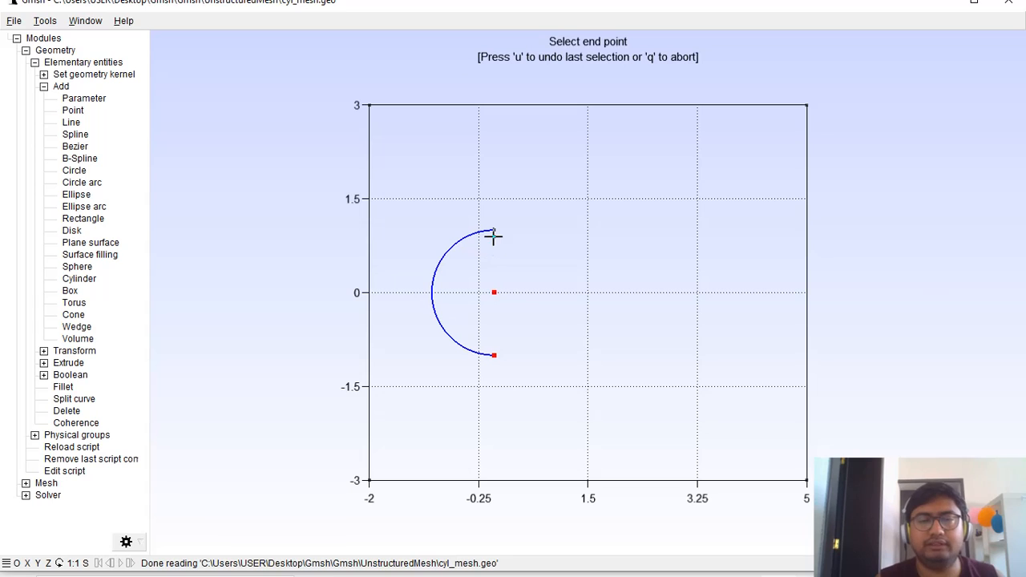
click(494, 230)
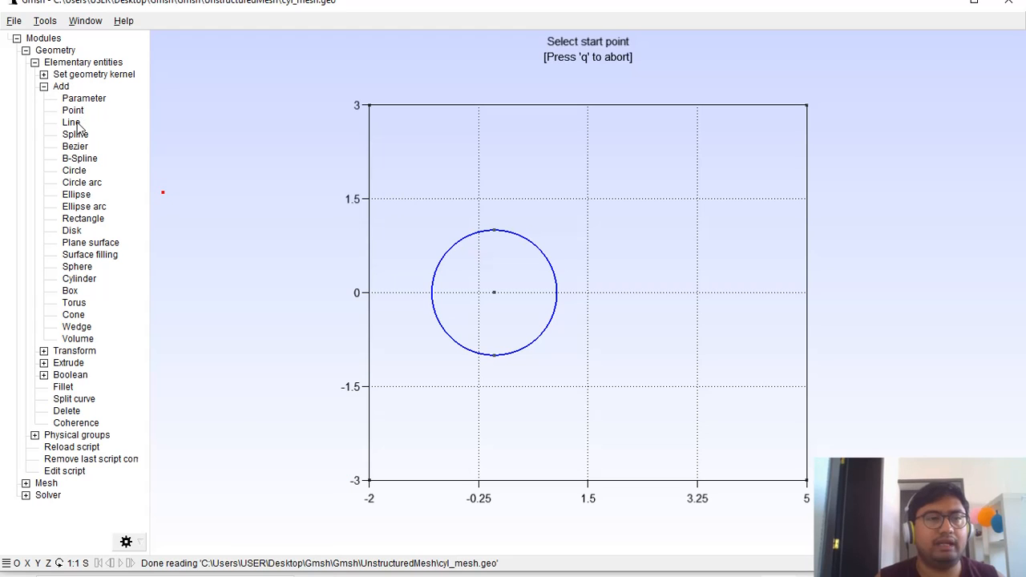
Draw the domain's left edge from (-2, -3) to (-2, 3) and its top edge from (-2, 3) to (5, 3) as lines
click(370, 481)
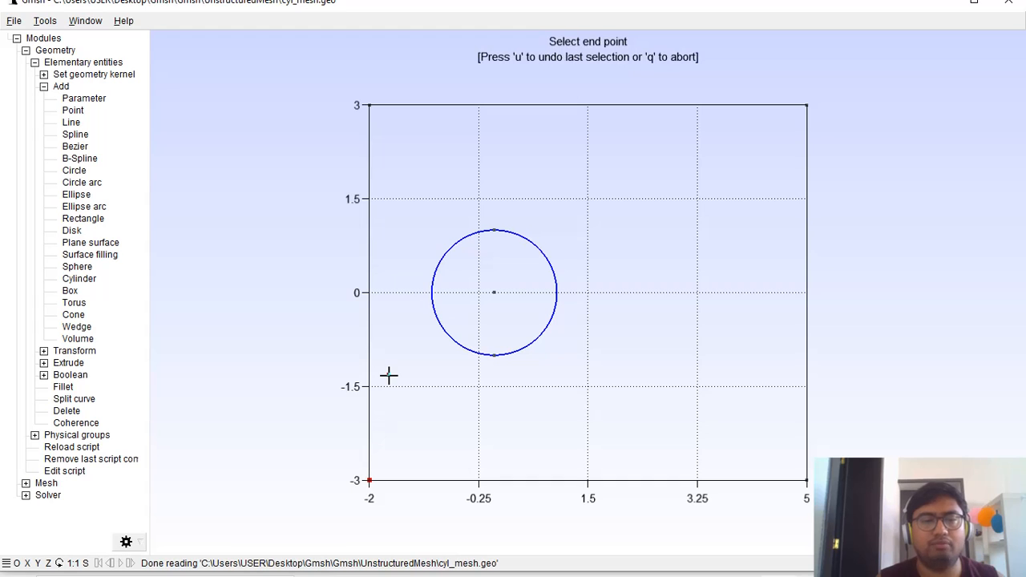
click(368, 105)
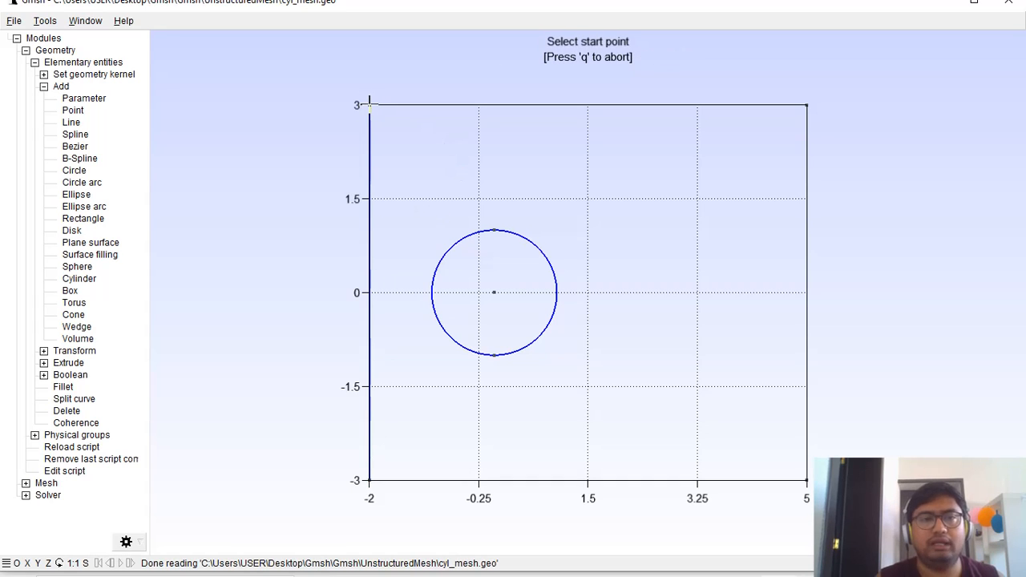
click(370, 105)
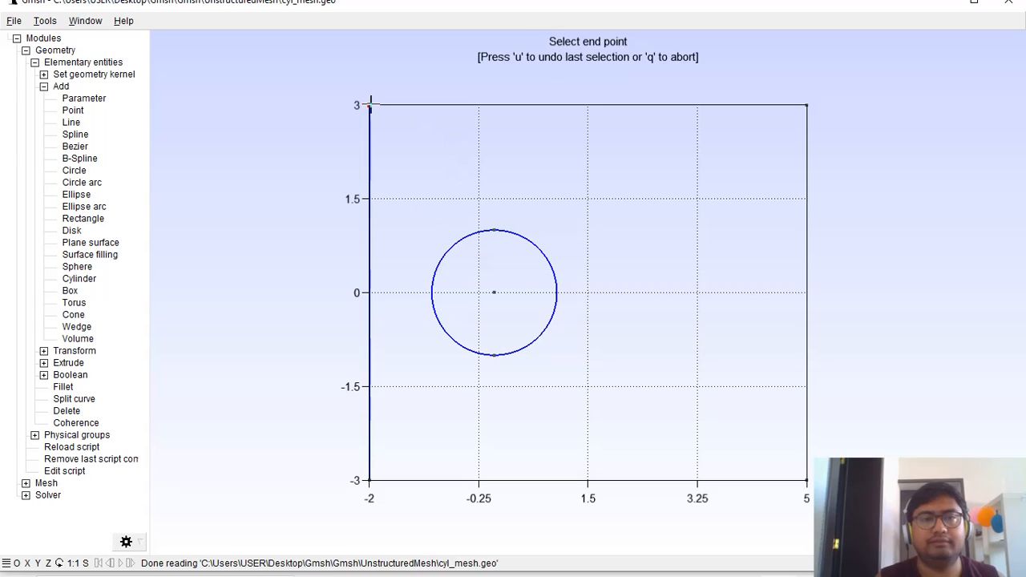
click(807, 104)
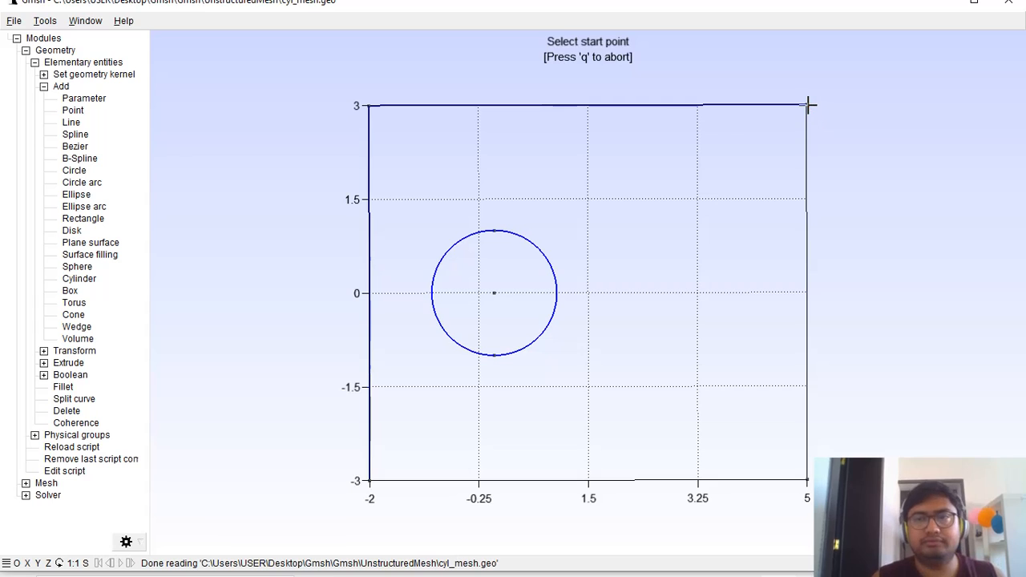
Draw the domain's right edge from (5, 3) to (5, -3) and its bottom edge from (5, -3) to (-2, -3) as lines
click(808, 105)
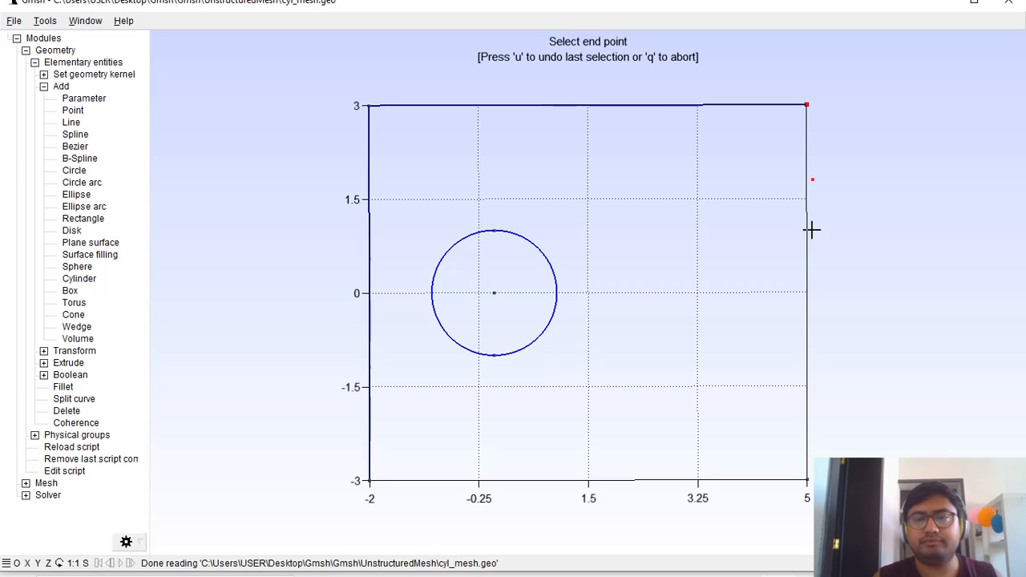
click(807, 480)
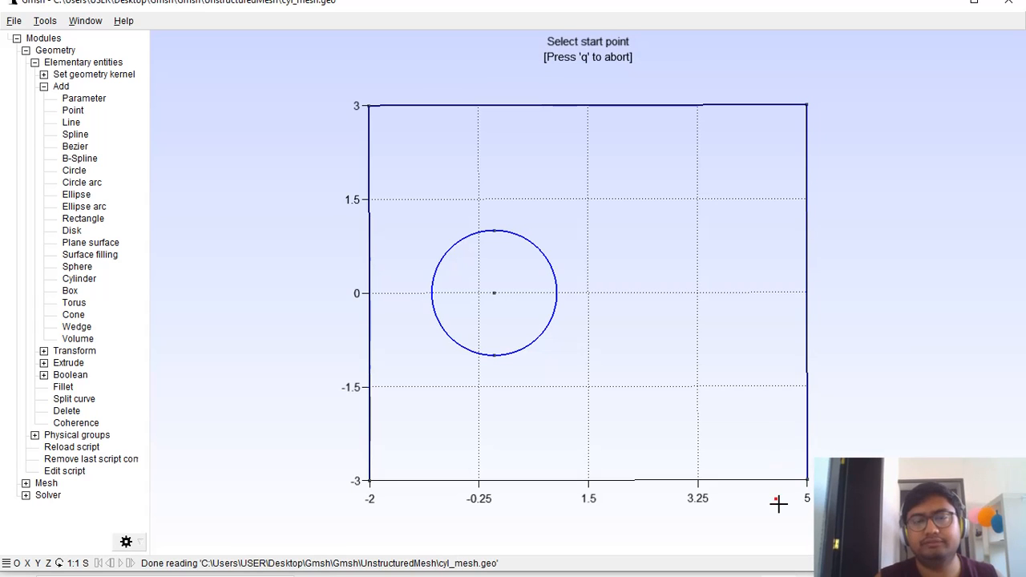
click(807, 480)
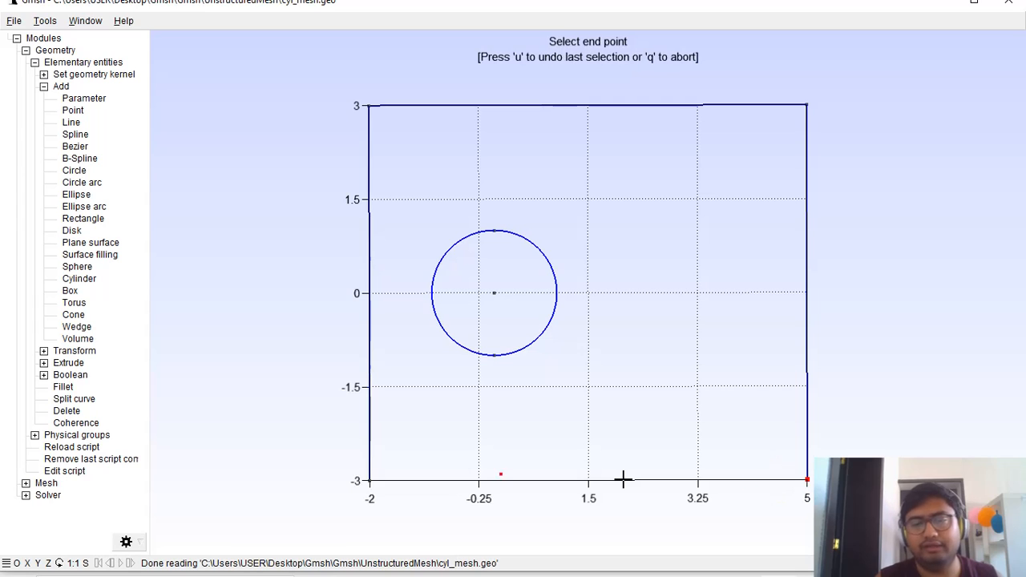
click(369, 480)
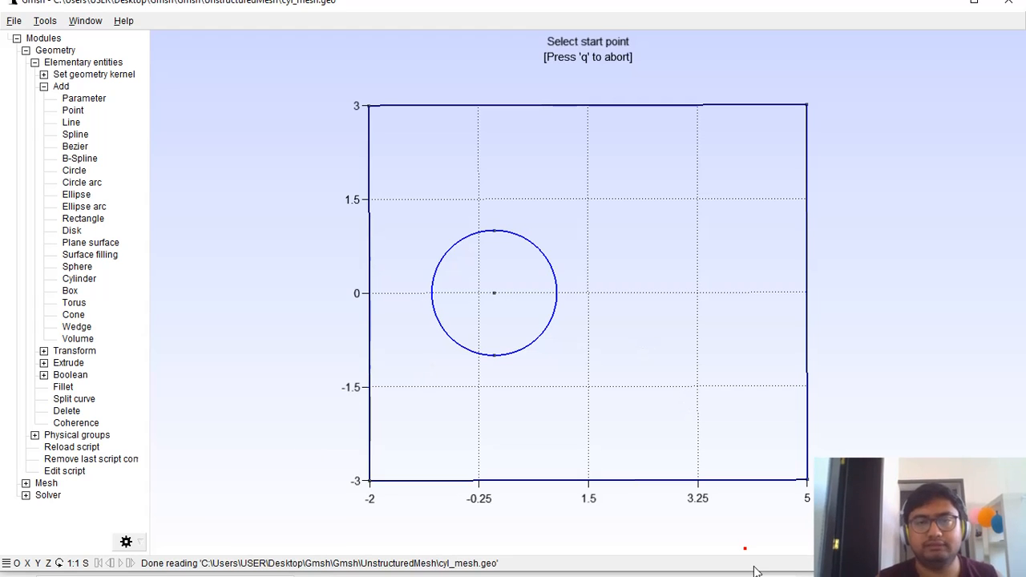
mouse_move(750, 574)
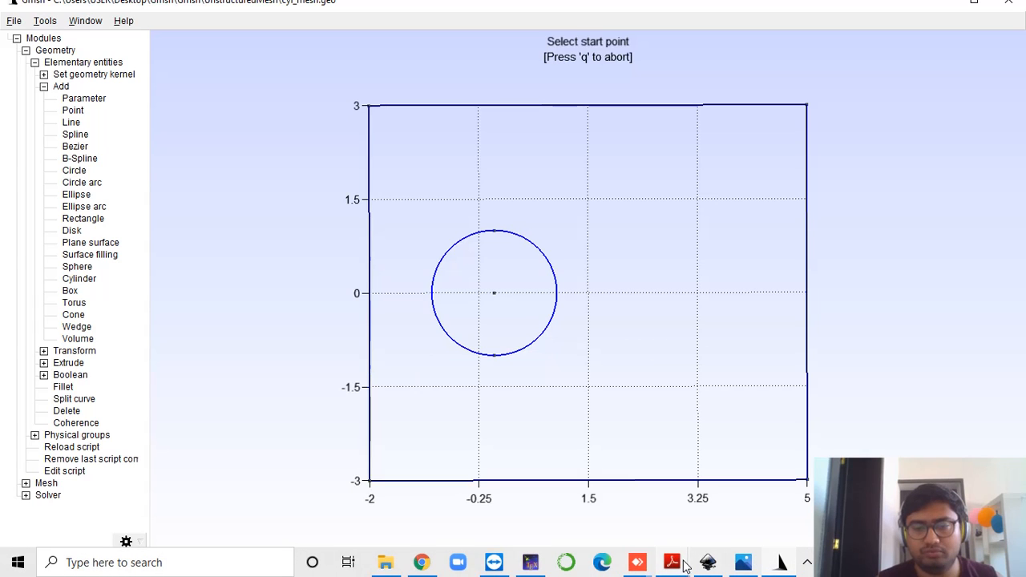
click(808, 566)
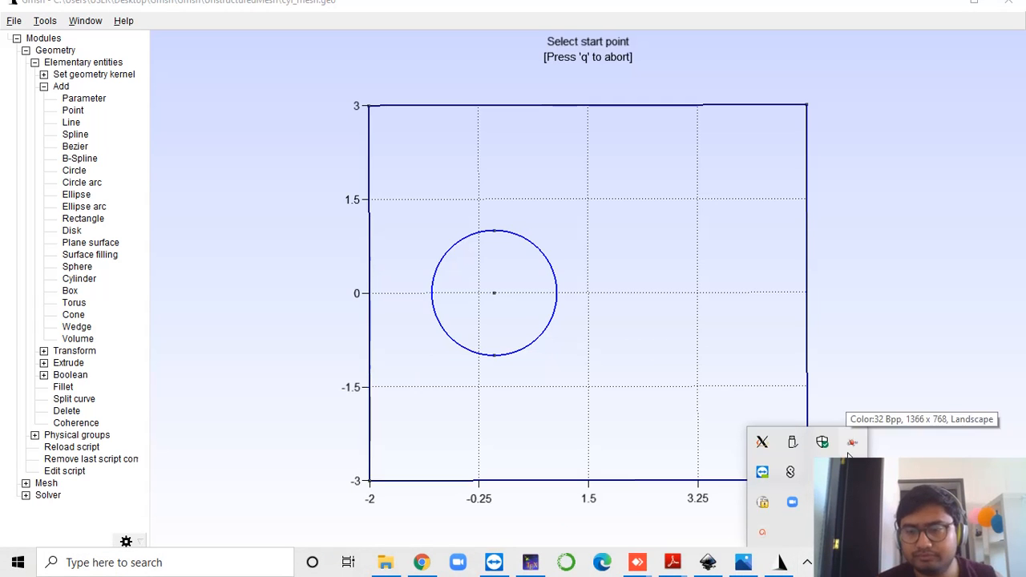
click(765, 530)
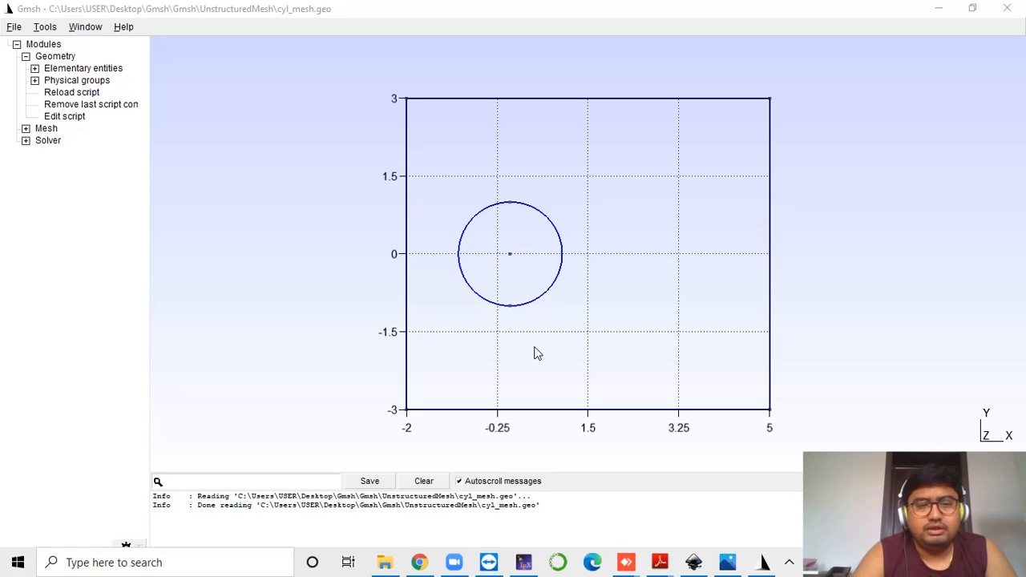
Switch to File Explorer and open cyl_mesh.geo from the UnstructuredMesh folder in Notepad++
click(388, 565)
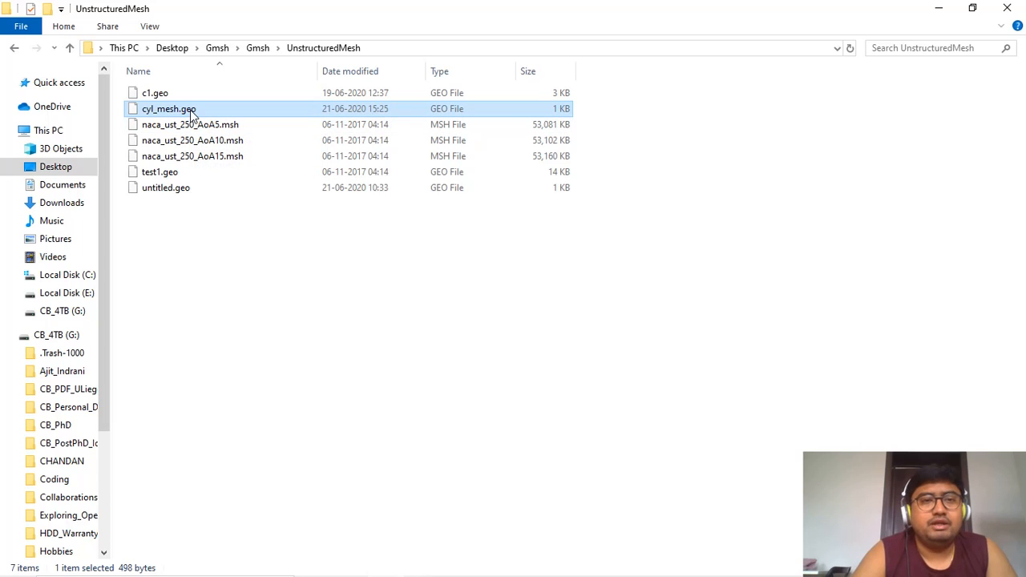
right_click(191, 115)
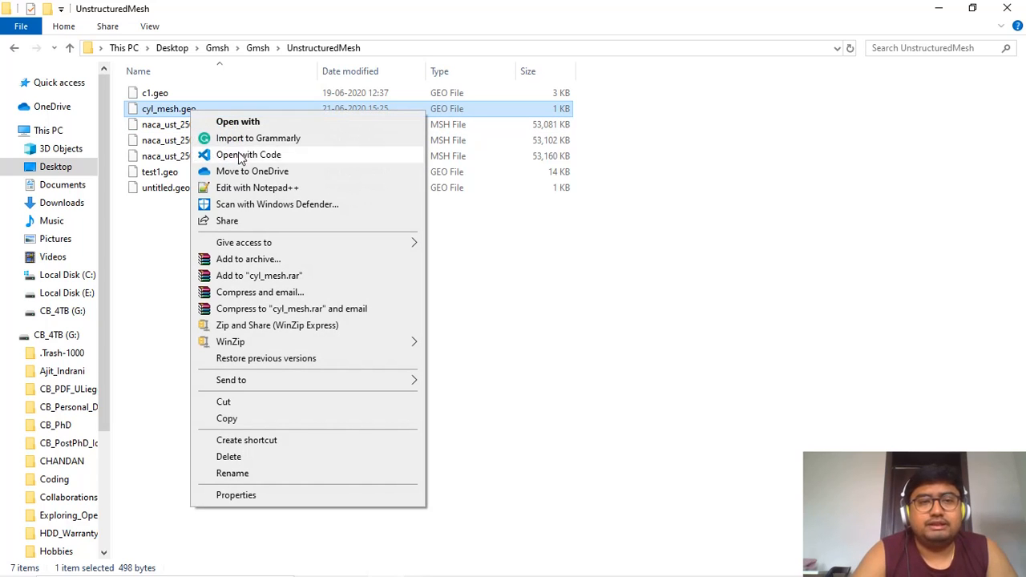
click(251, 187)
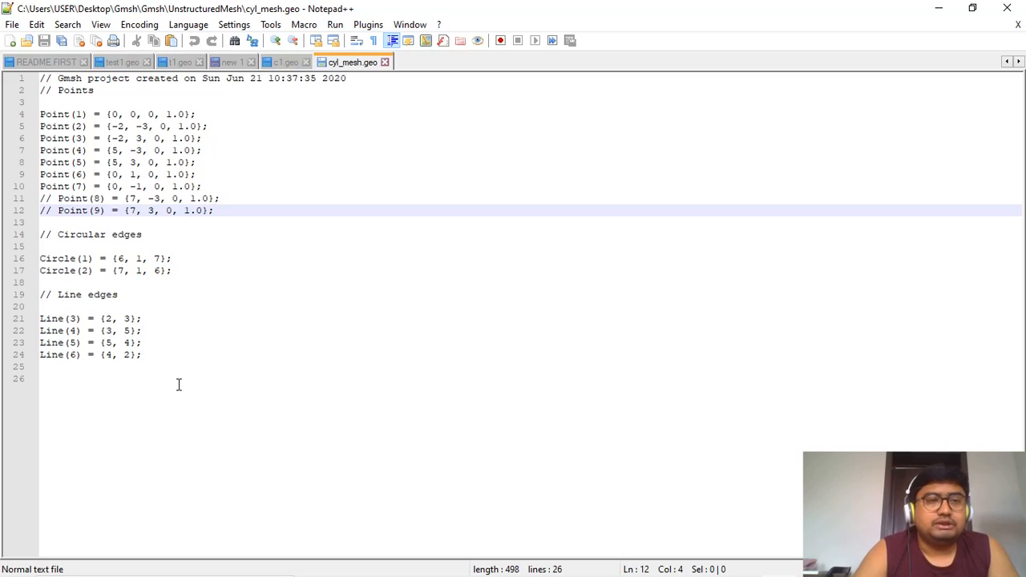
Uncomment the Point(8) and Point(9) definitions in cyl_mesh.geo and save the file
click(57, 198)
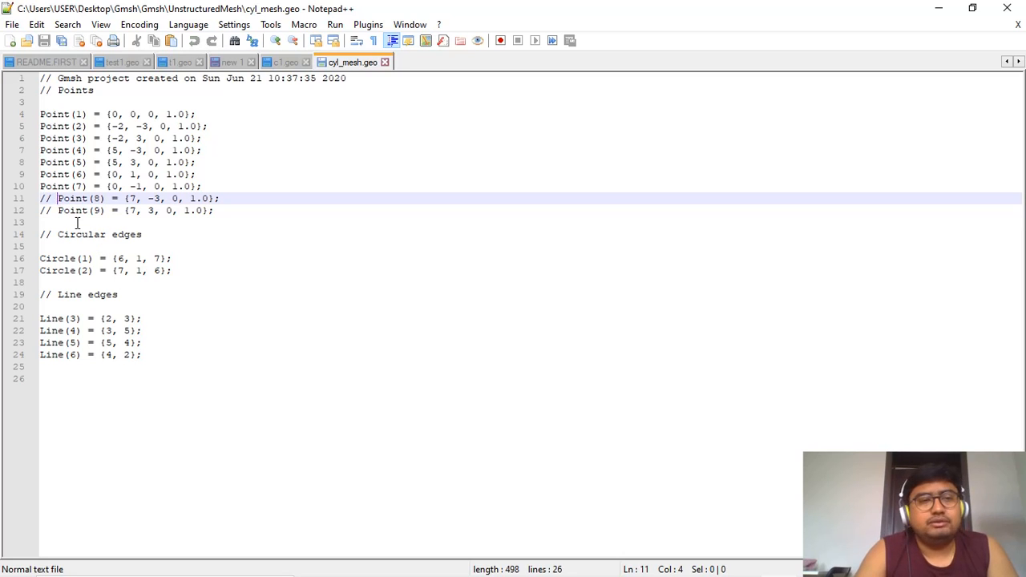
key(BackSpace)
key(BackSpace)
key(BackSpace)
click(58, 211)
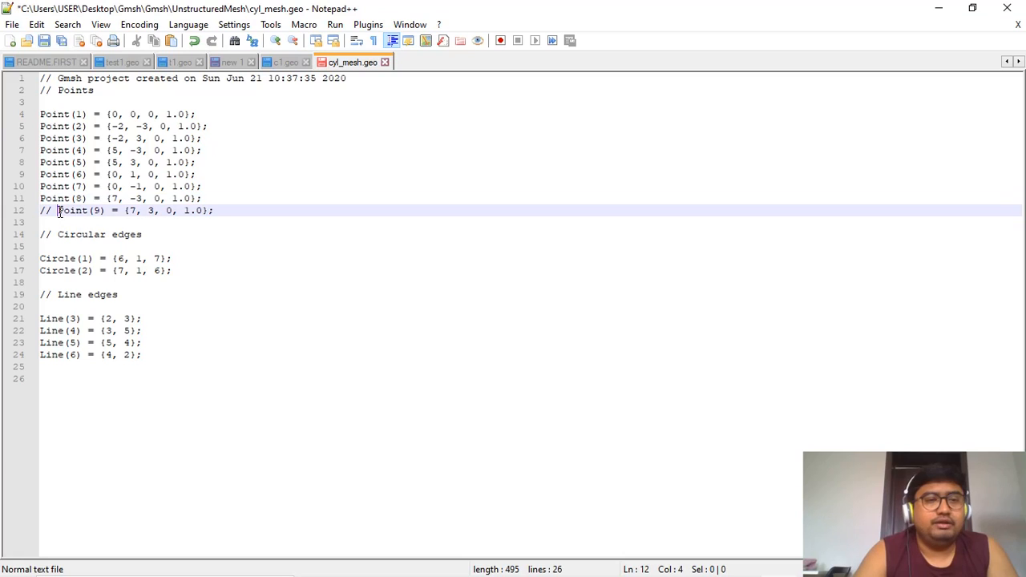
key(BackSpace)
key(BackSpace)
key(BackSpace)
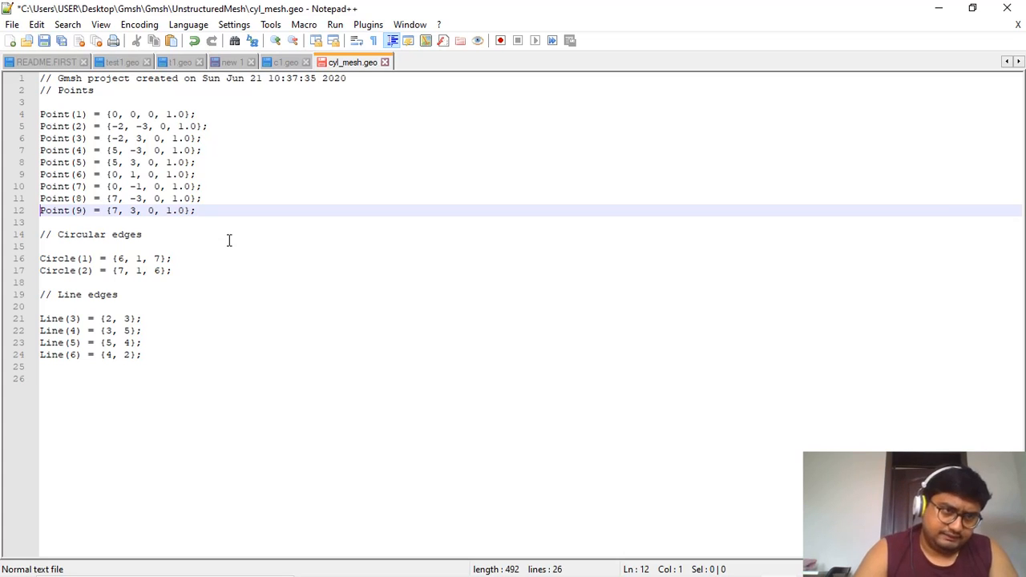
key(ctrl+s)
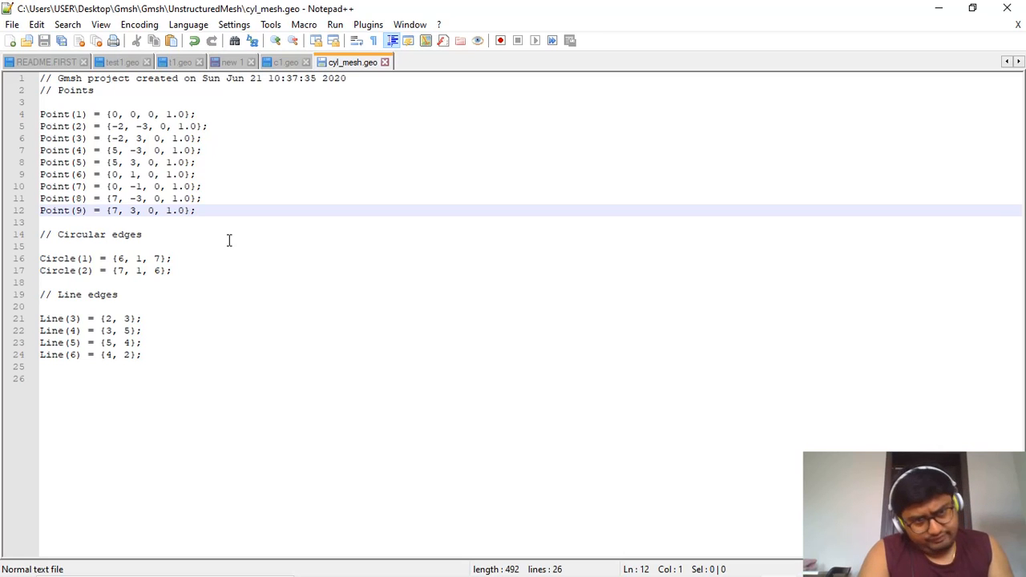
Switch to Gmsh and reload the geometry script with the two extra points
mouse_move(634, 576)
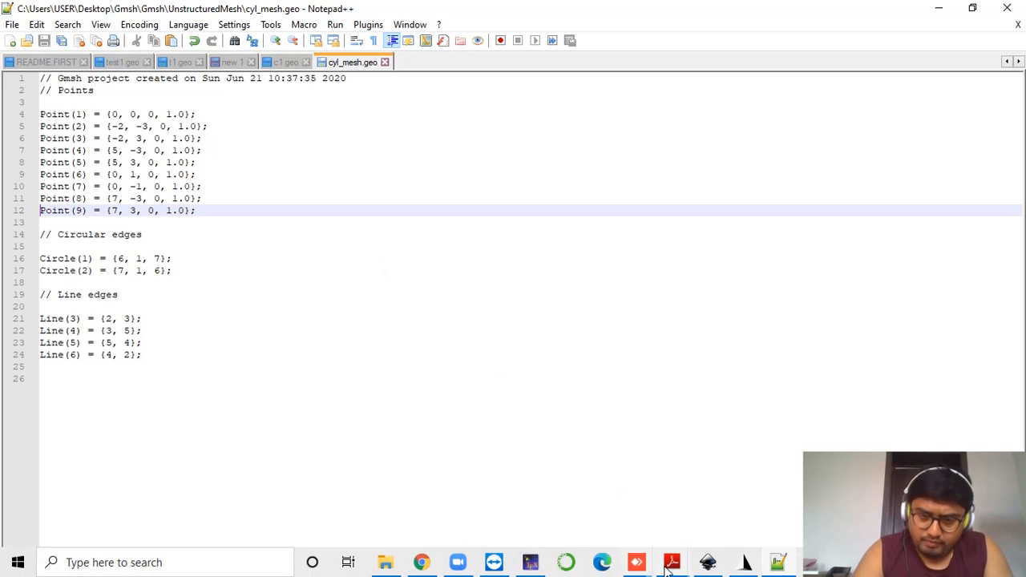
click(744, 564)
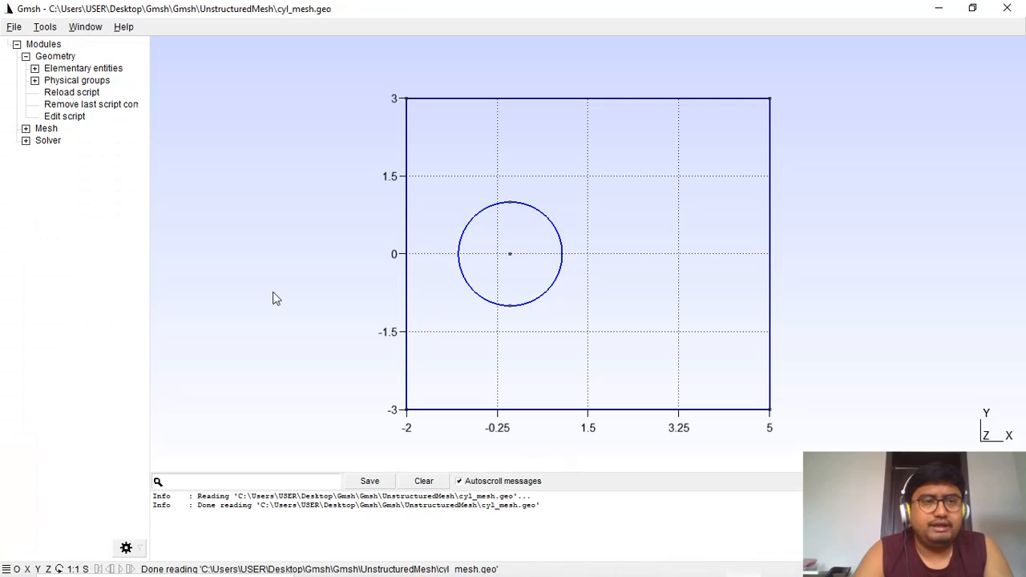
click(71, 93)
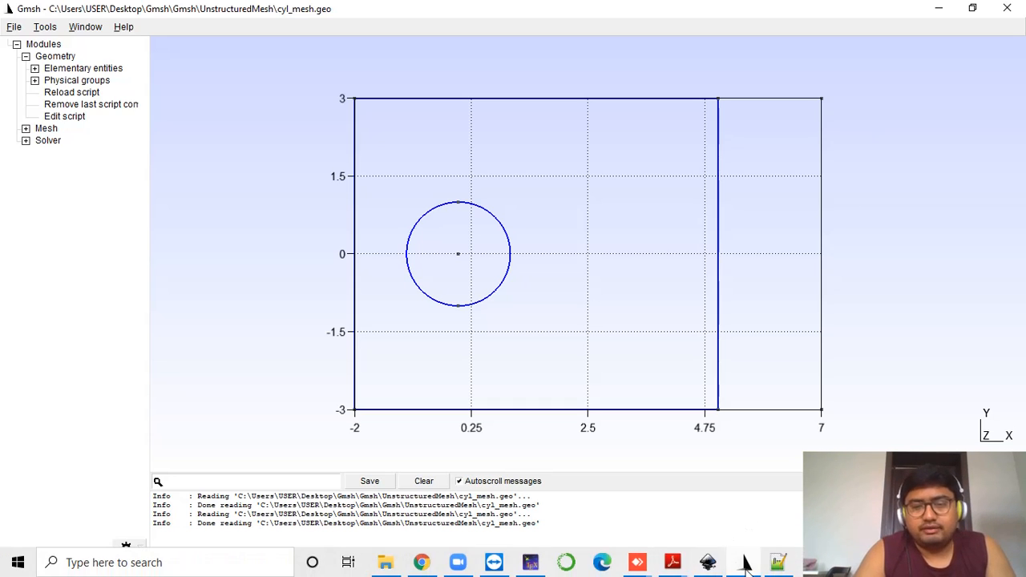
Delete the Point(8) and Point(9) lines from cyl_mesh.geo in Notepad++, save it, and reload the script in Gmsh
click(745, 565)
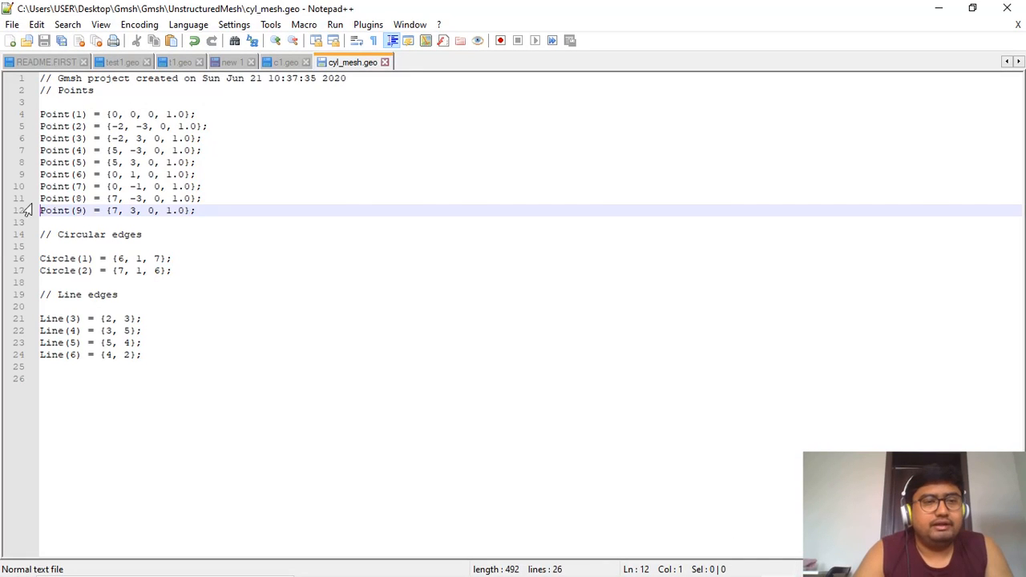
drag(207, 210, 29, 198)
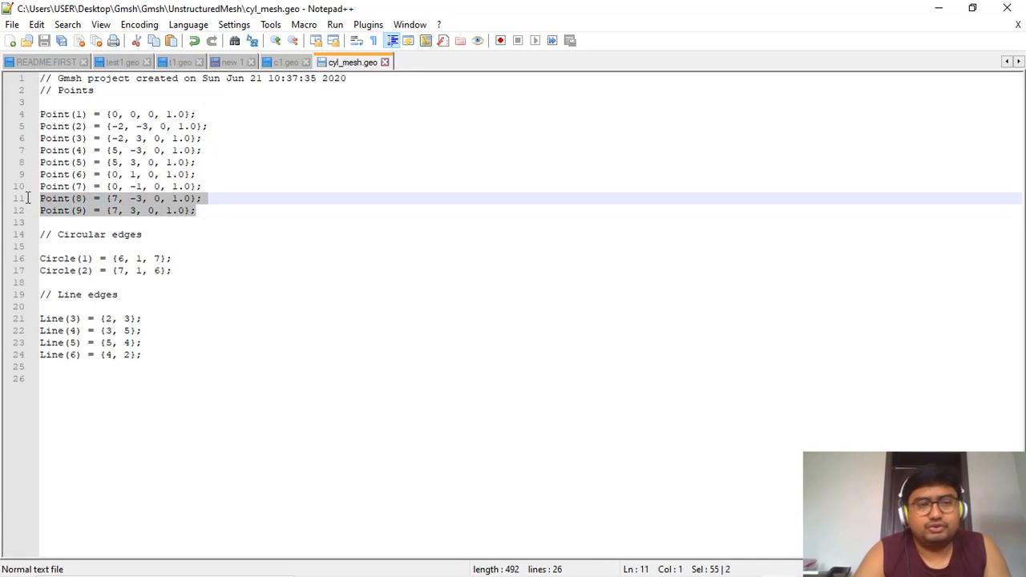
key(BackSpace)
key(BackSpace)
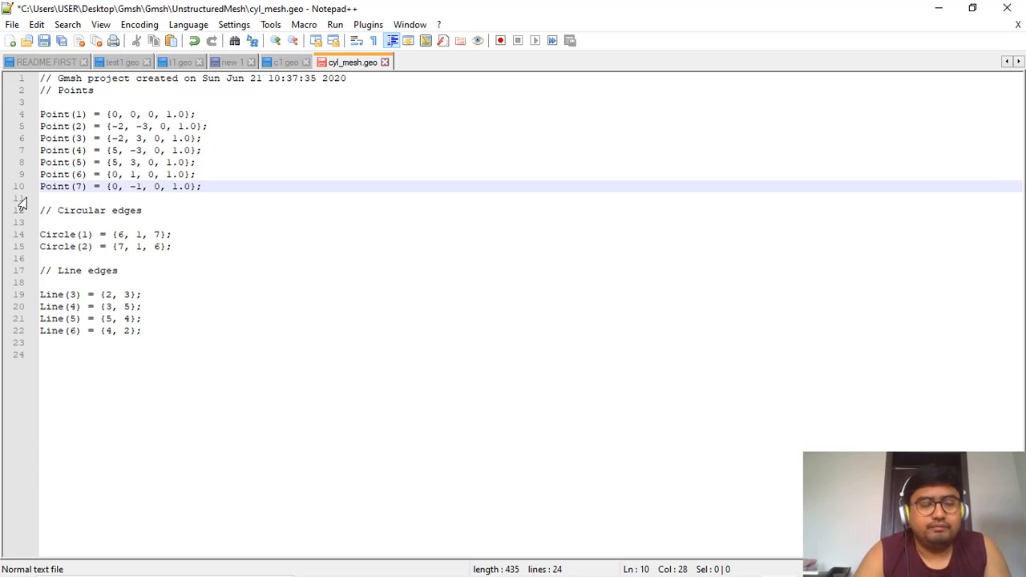
key(ctrl+s)
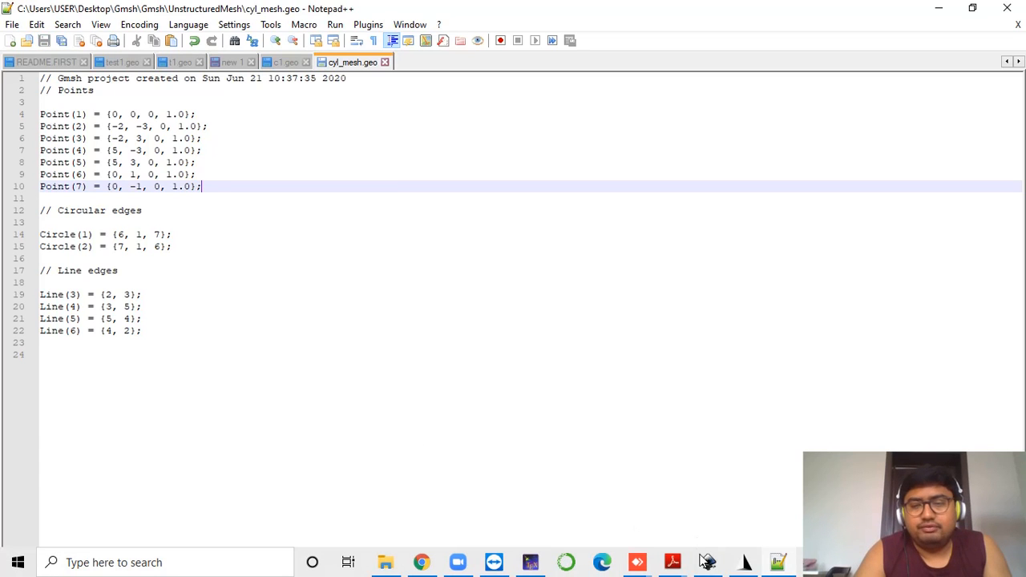
click(706, 561)
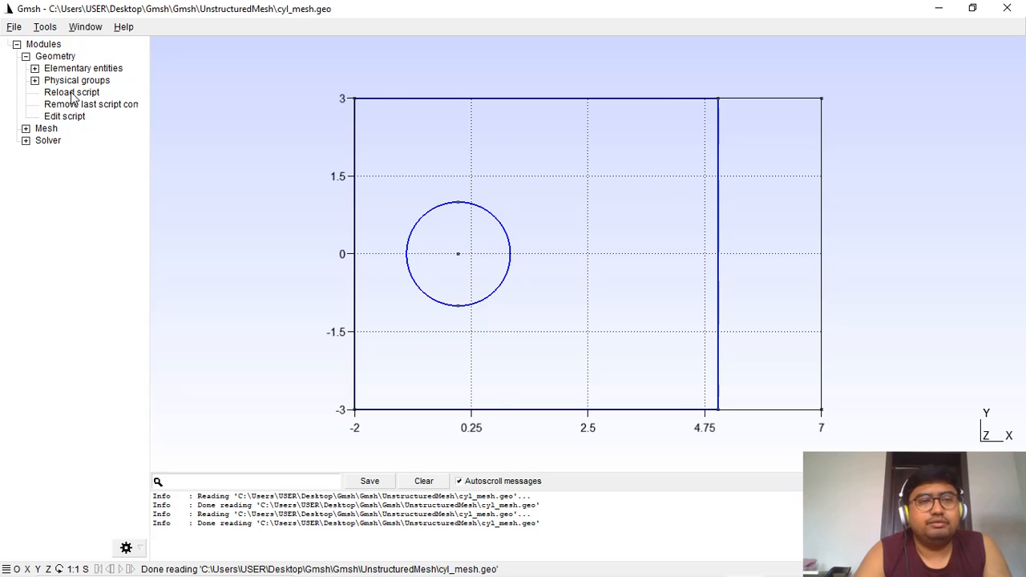
click(72, 93)
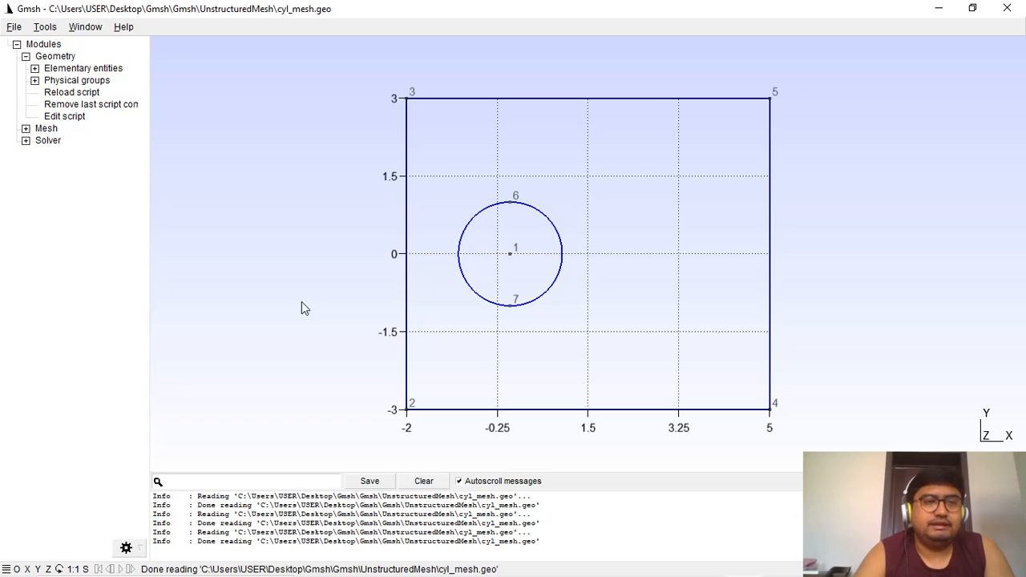
Create a plane surface bounded by the outer rectangle, with the cylinder circle as its hole, and end surface creation
click(34, 69)
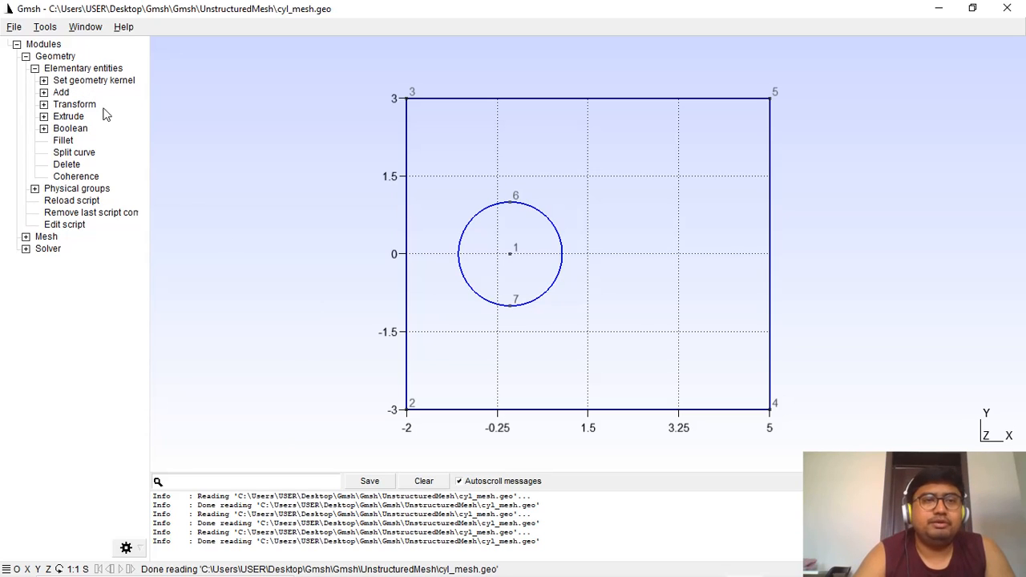
click(43, 93)
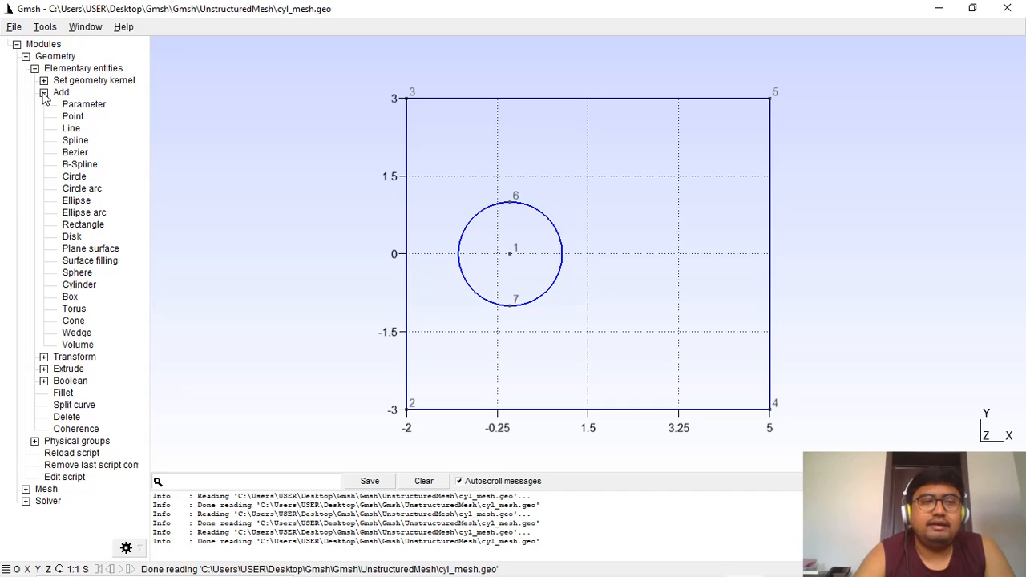
click(100, 250)
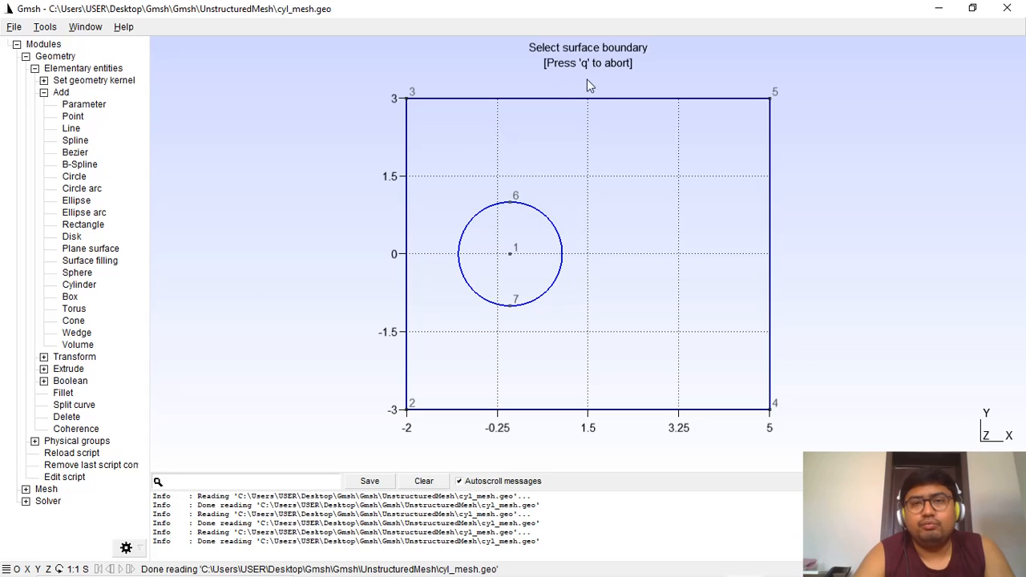
click(647, 98)
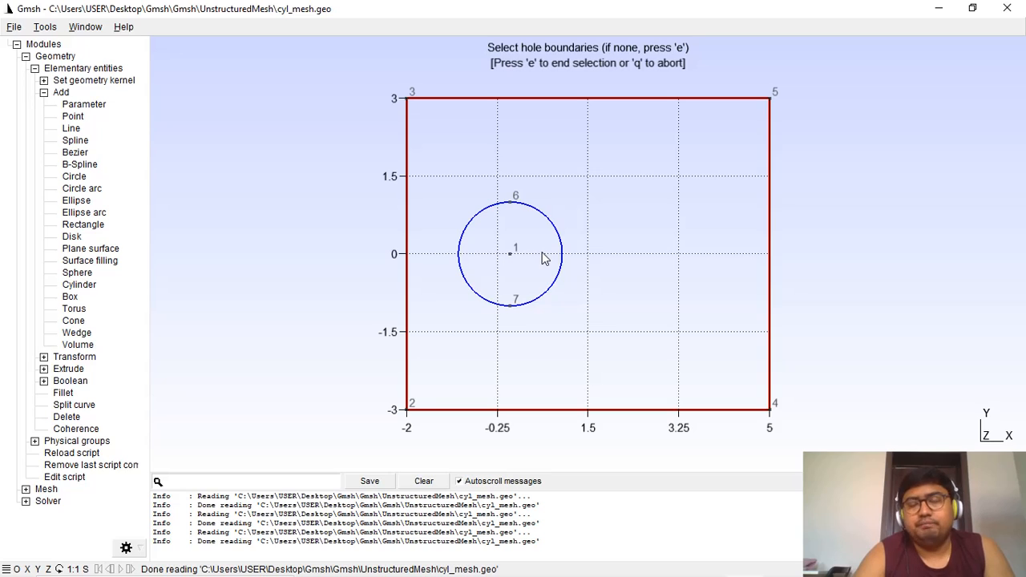
click(535, 208)
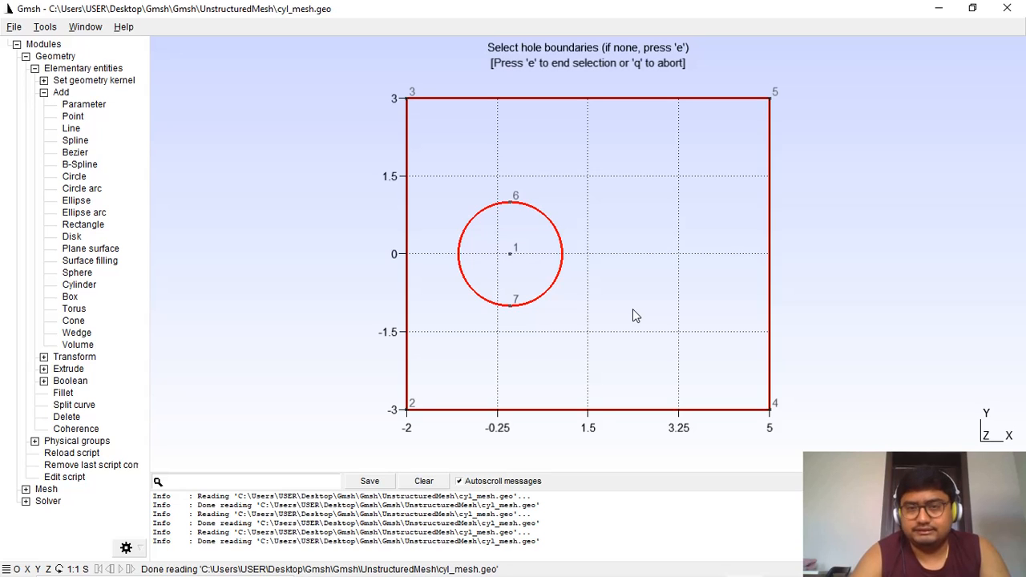
key(e)
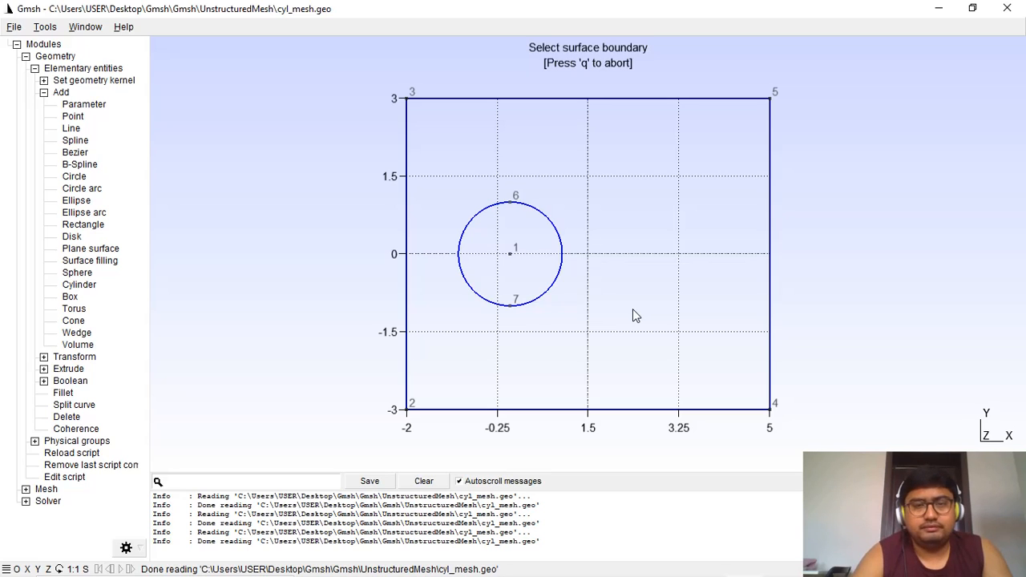
key(q)
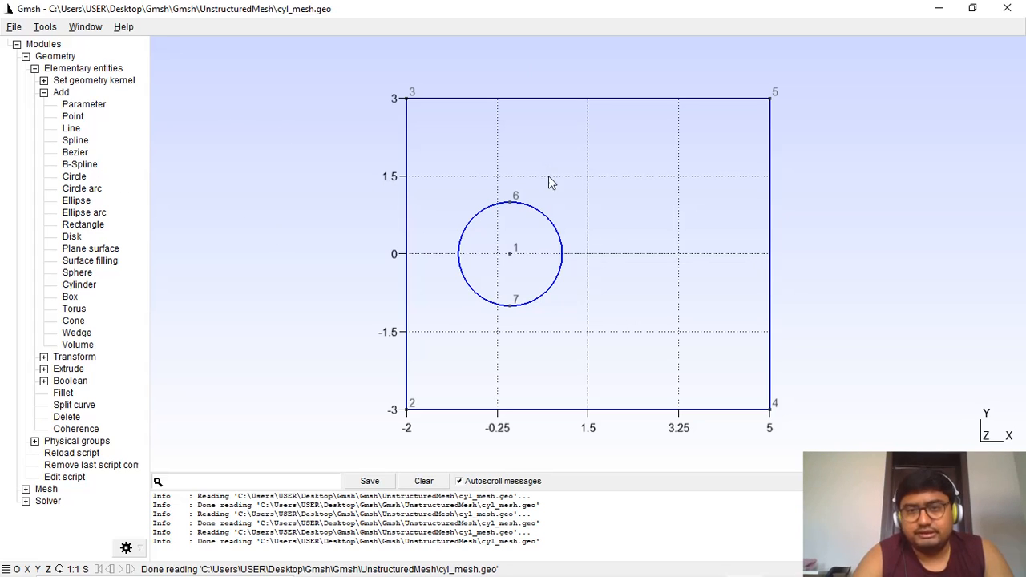
Generate the 1D mesh on the curves and the 2D mesh on the plane surface
click(26, 56)
click(25, 68)
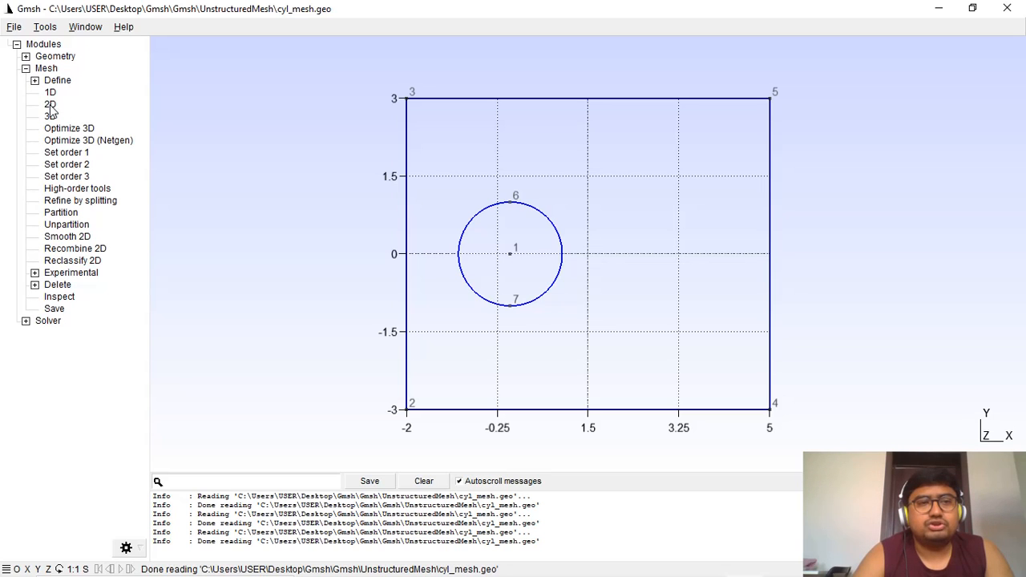
click(50, 94)
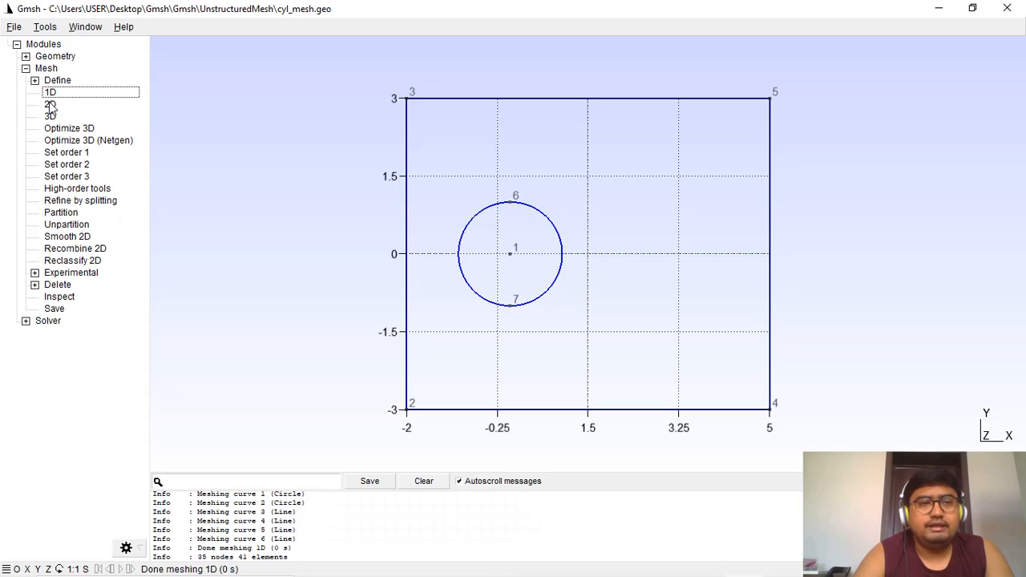
click(49, 104)
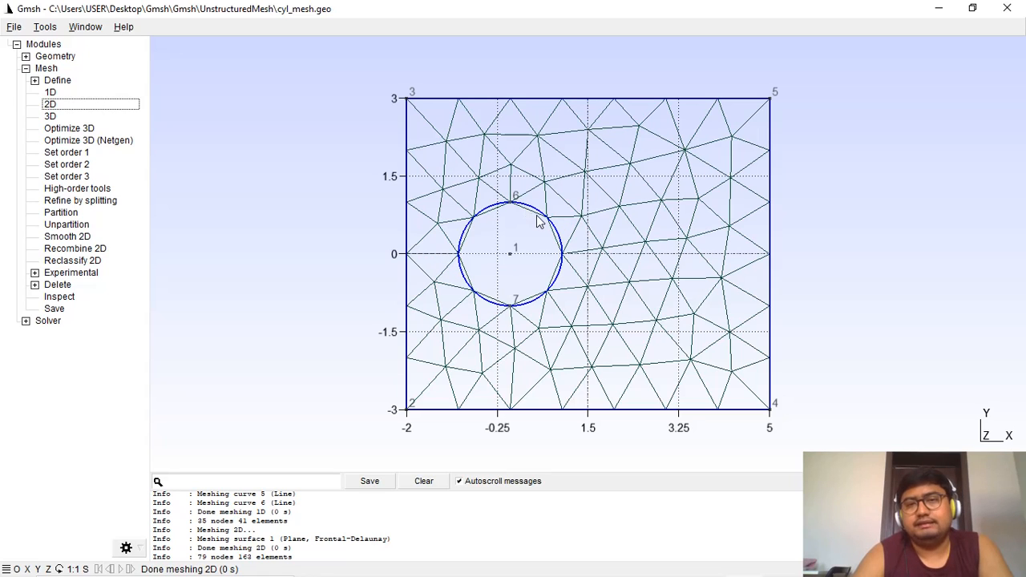
mouse_move(589, 274)
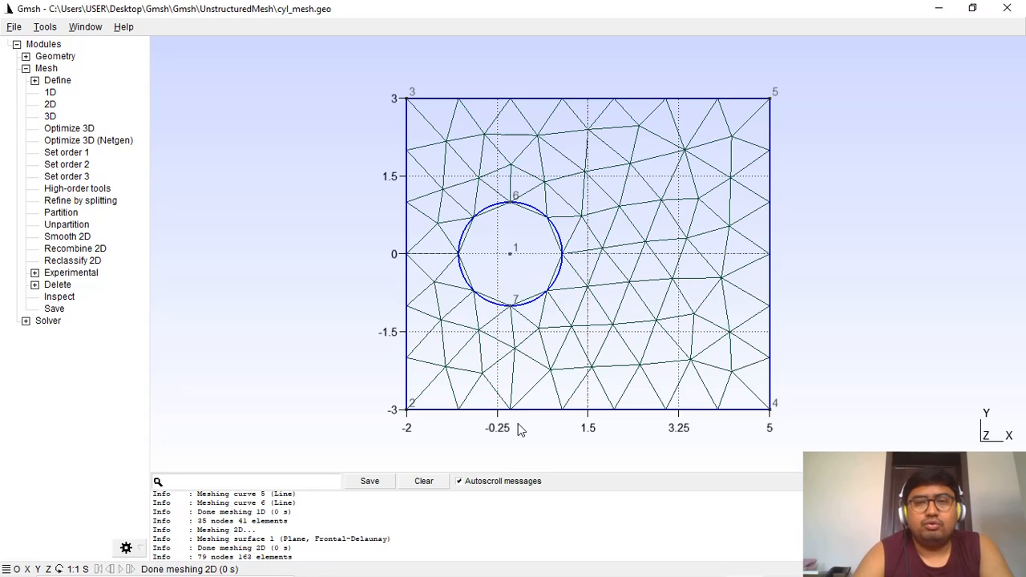
mouse_move(597, 576)
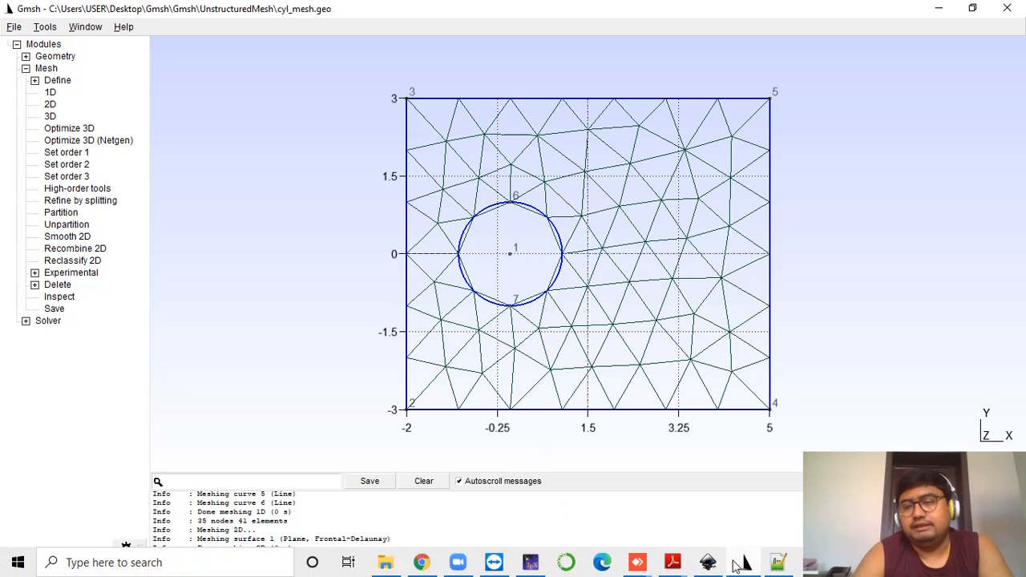
Switch to Notepad++, reload the externally modified cyl_mesh.geo, and add the mesh size variable k=0.2 above the point definitions
key(alt+Tab)
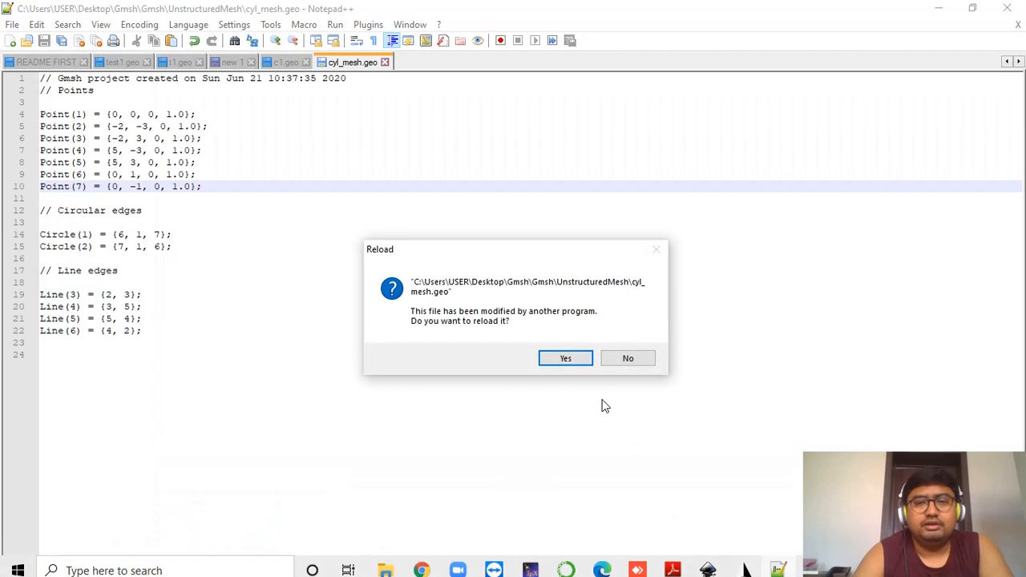
click(566, 361)
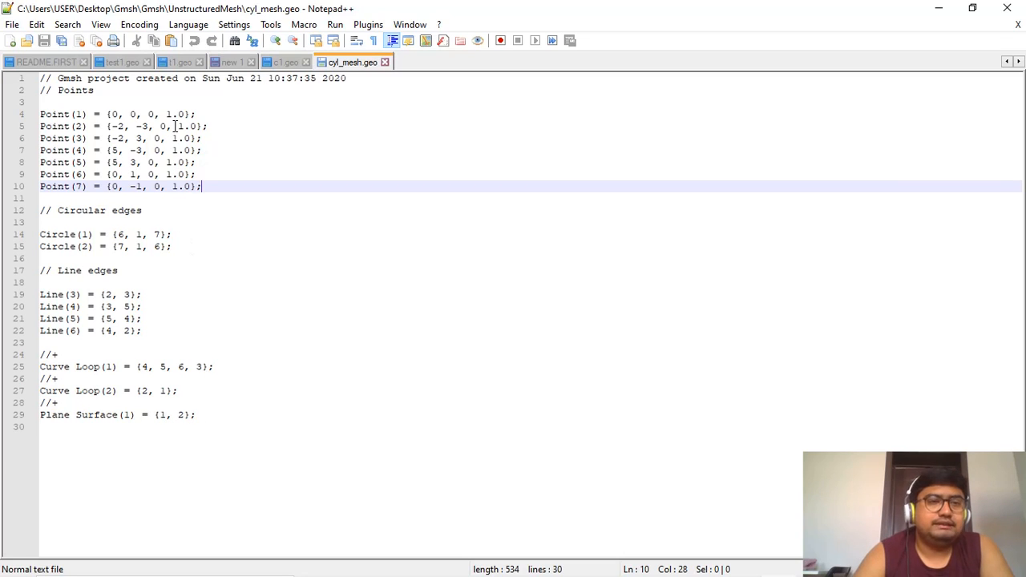
drag(185, 114, 166, 114)
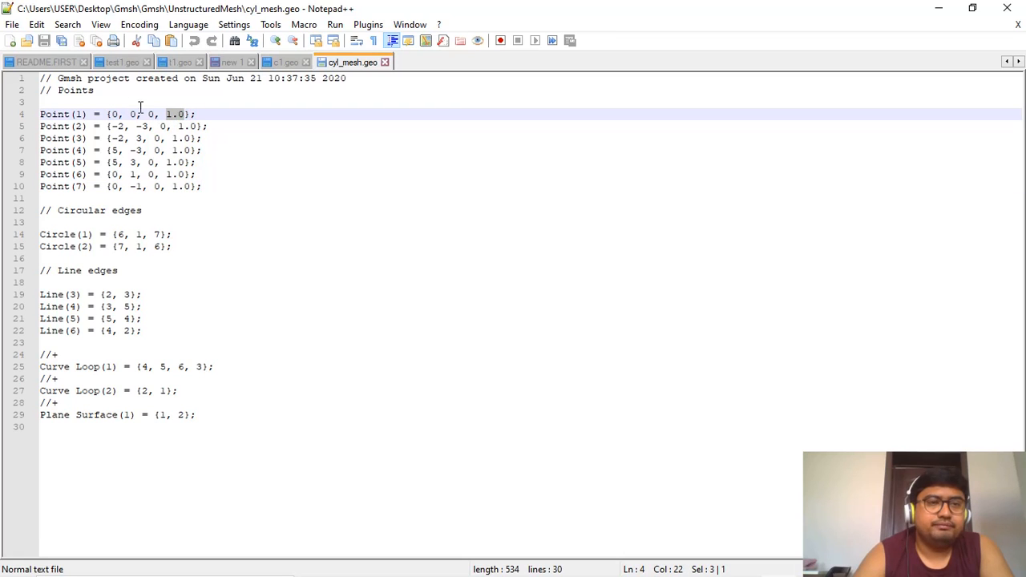
click(122, 94)
key(Return)
key(Return)
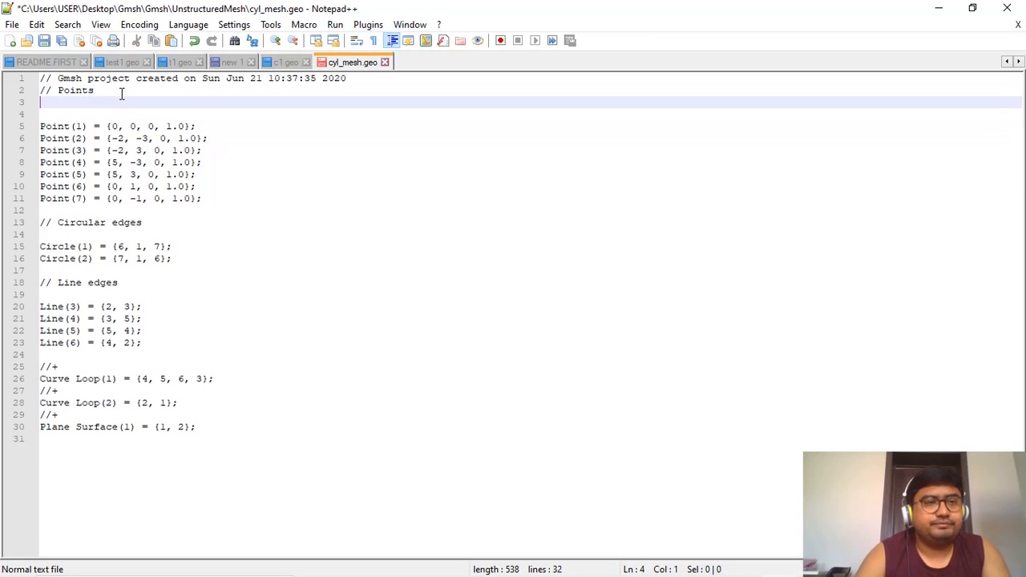
text(x)
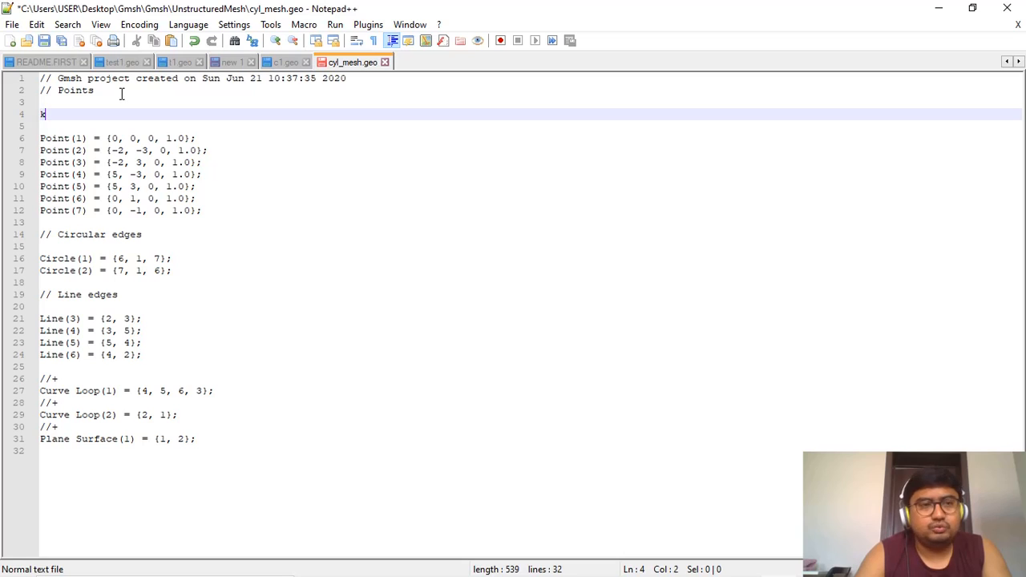
text(=0.)
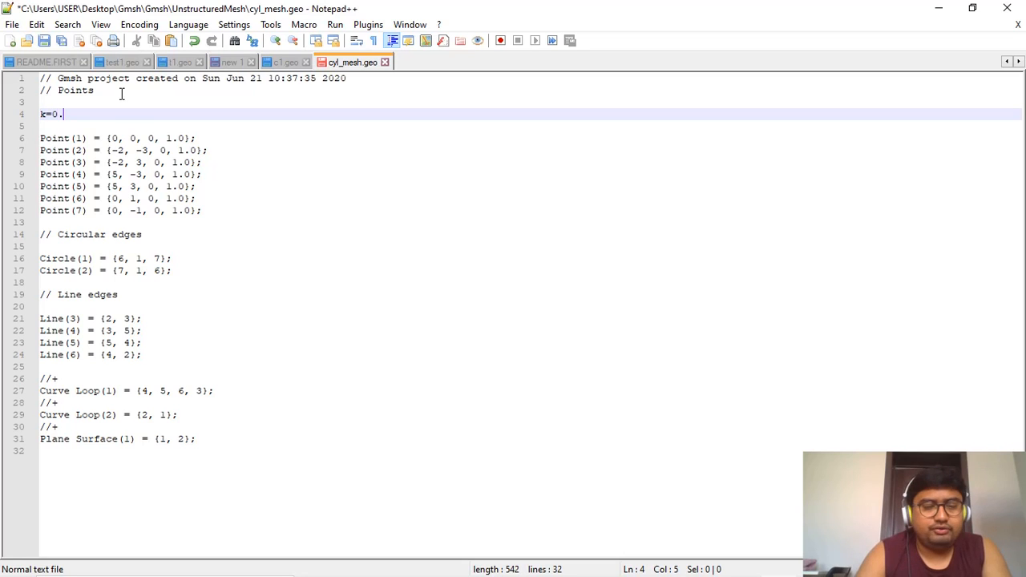
text(2)
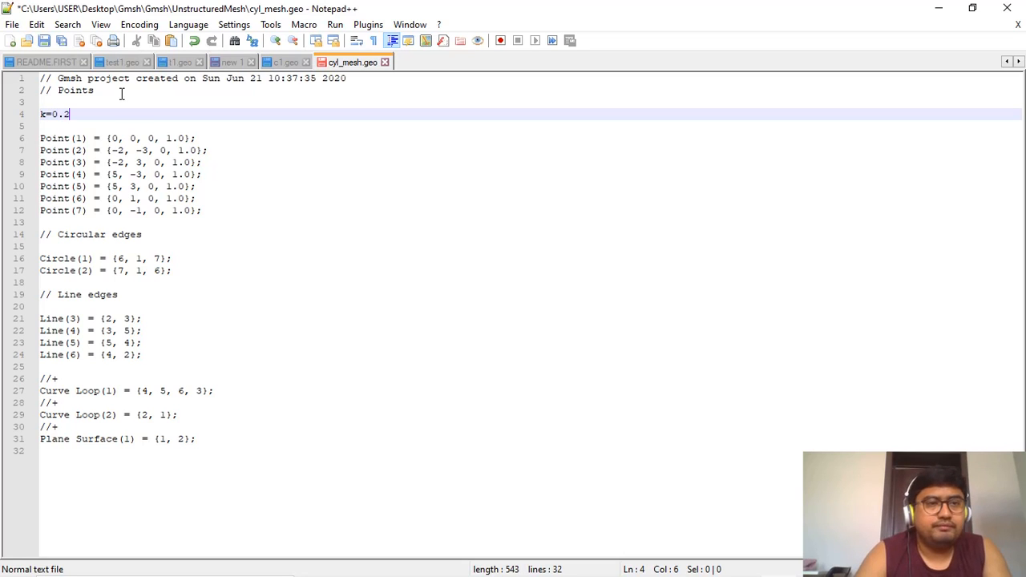
Replace the mesh size 1.0 with k in the circle's centre, Point(1)
click(183, 136)
key(BackSpace)
key(BackSpace)
key(BackSpace)
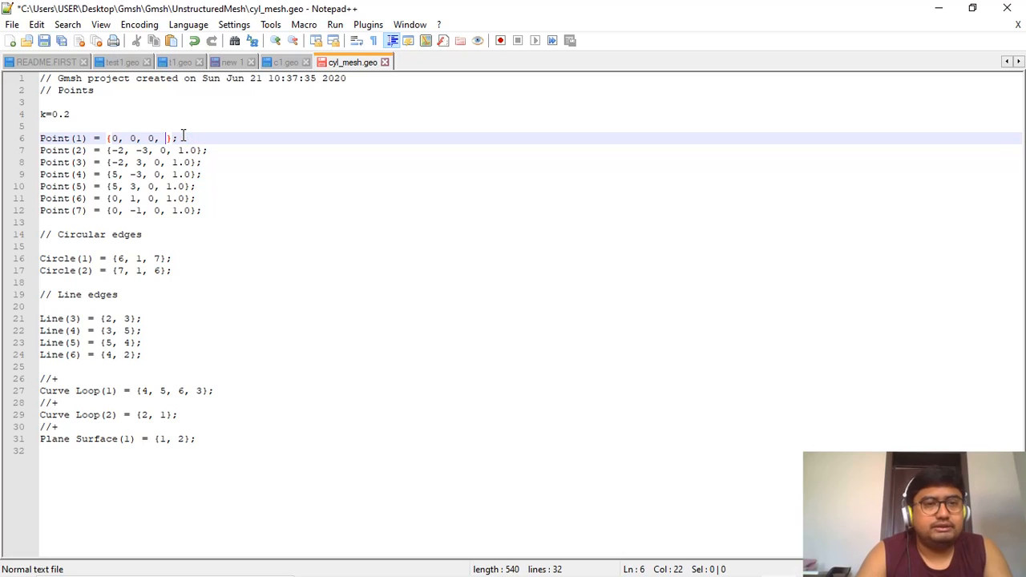
text(k)
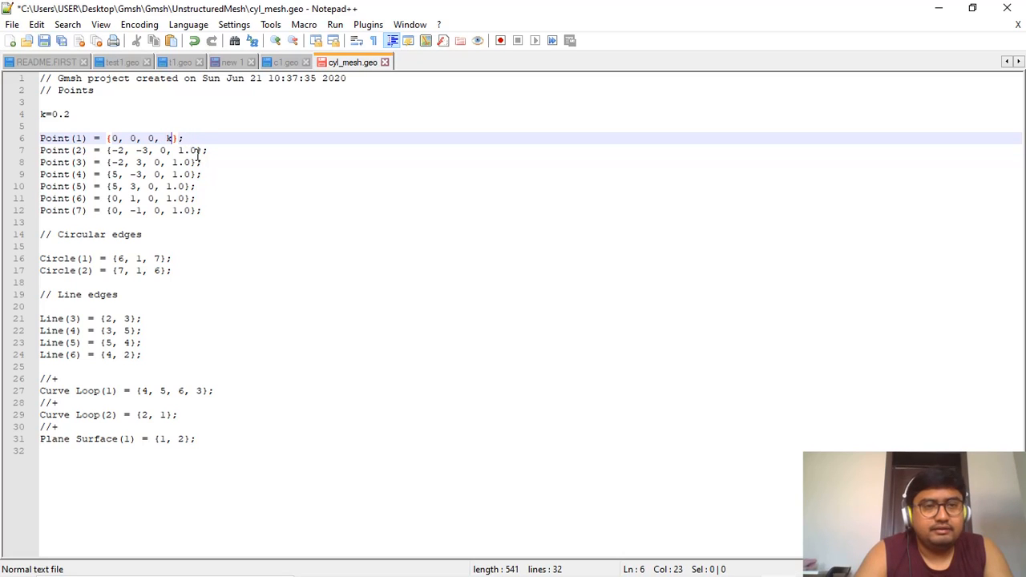
Replace the mesh size 1.0 with k in the rectangle's corner points, Point(2) to Point(5)
click(197, 151)
key(BackSpace)
key(BackSpace)
key(BackSpace)
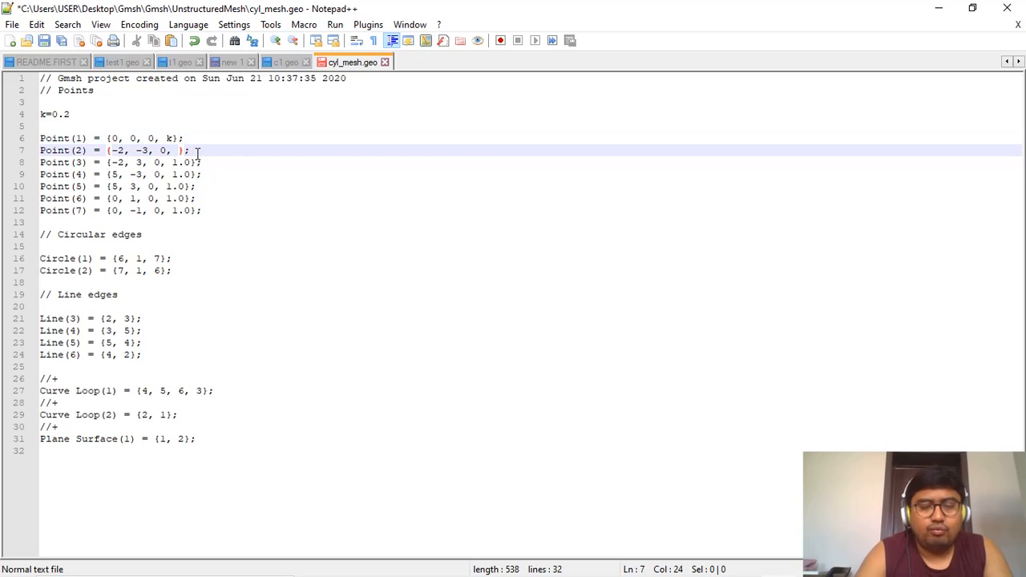
text(k)
click(192, 162)
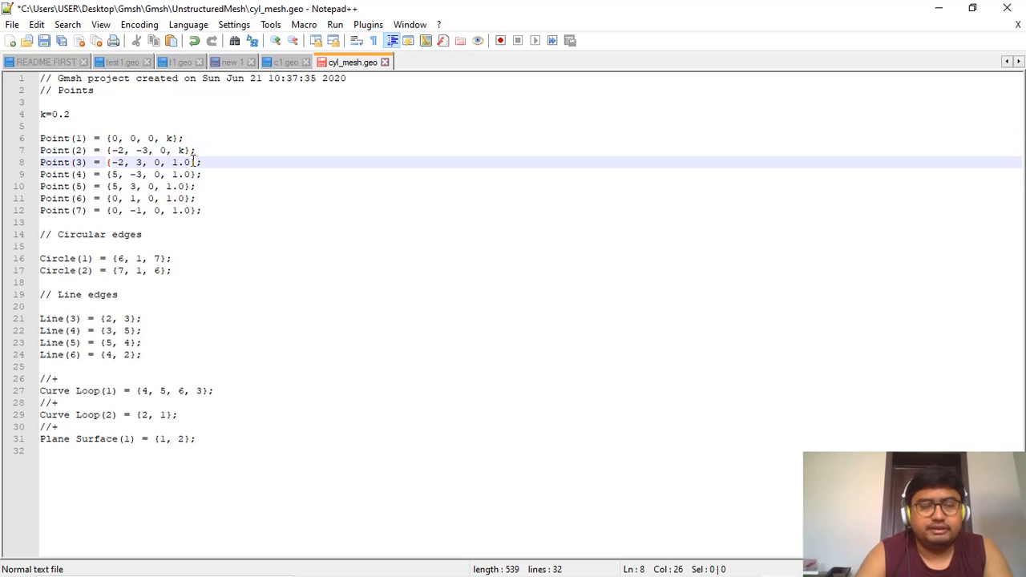
key(BackSpace)
key(BackSpace)
key(BackSpace)
text(k)
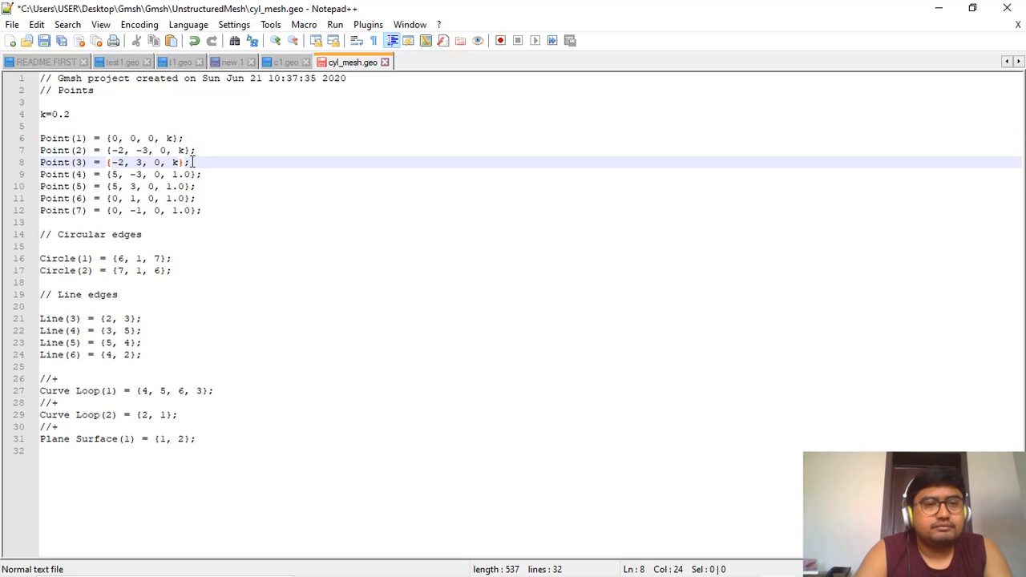
click(190, 174)
key(BackSpace)
key(BackSpace)
key(BackSpace)
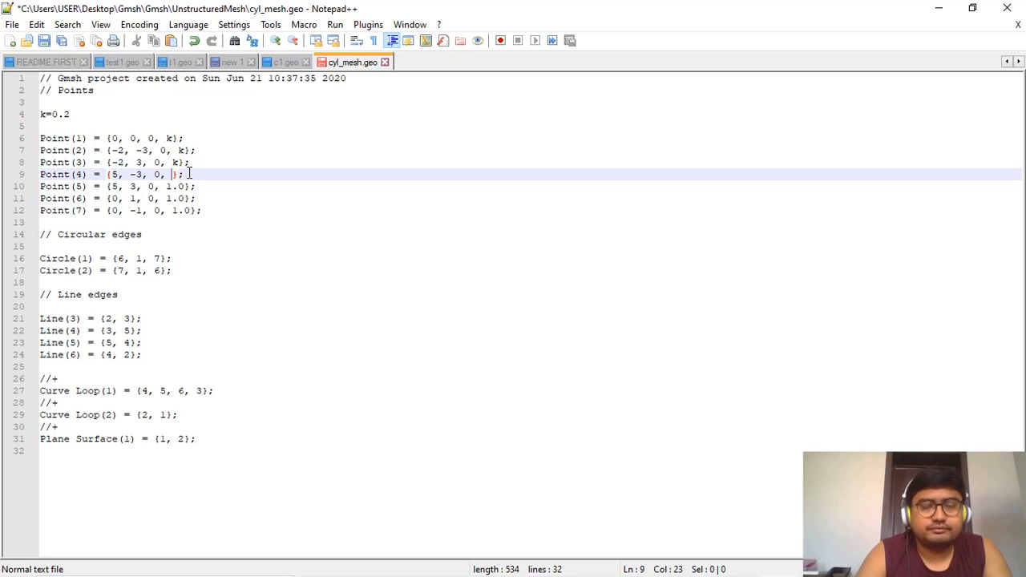
text(k)
click(184, 186)
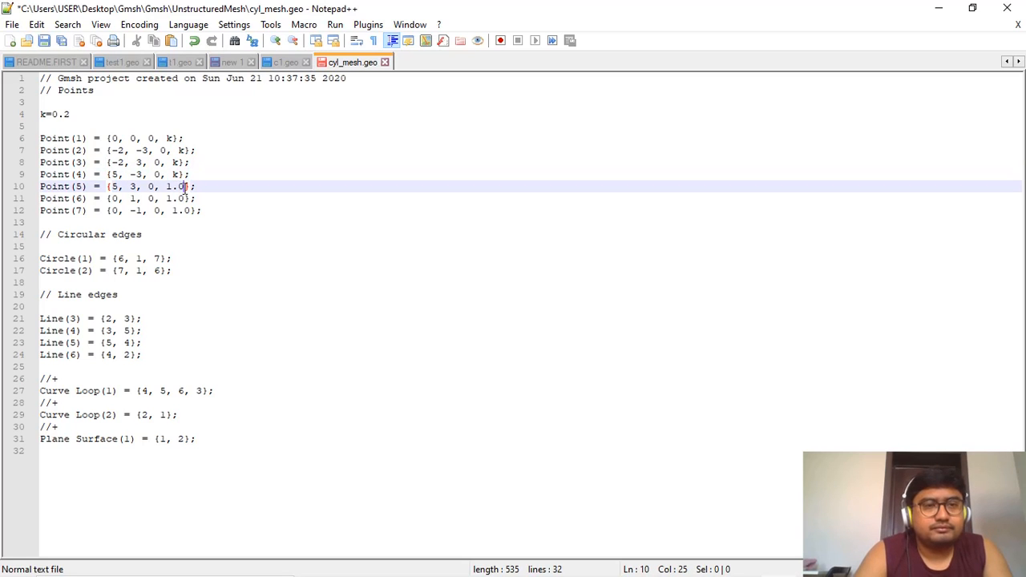
key(BackSpace)
key(BackSpace)
key(BackSpace)
text(k)
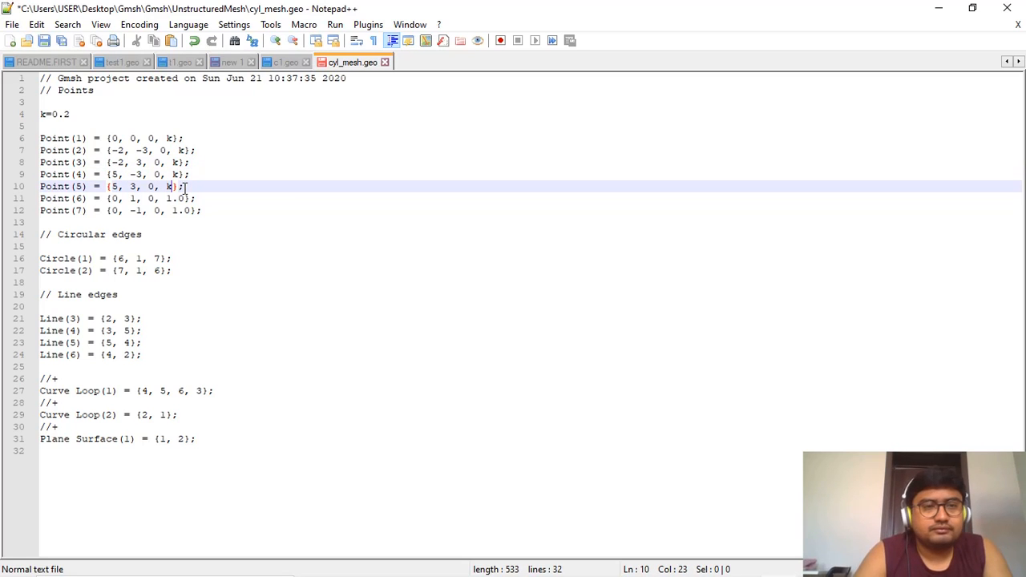
Replace the mesh size 1.0 with k in the circle points, Point(6) and Point(7), and save the script
click(185, 198)
key(BackSpace)
key(BackSpace)
key(BackSpace)
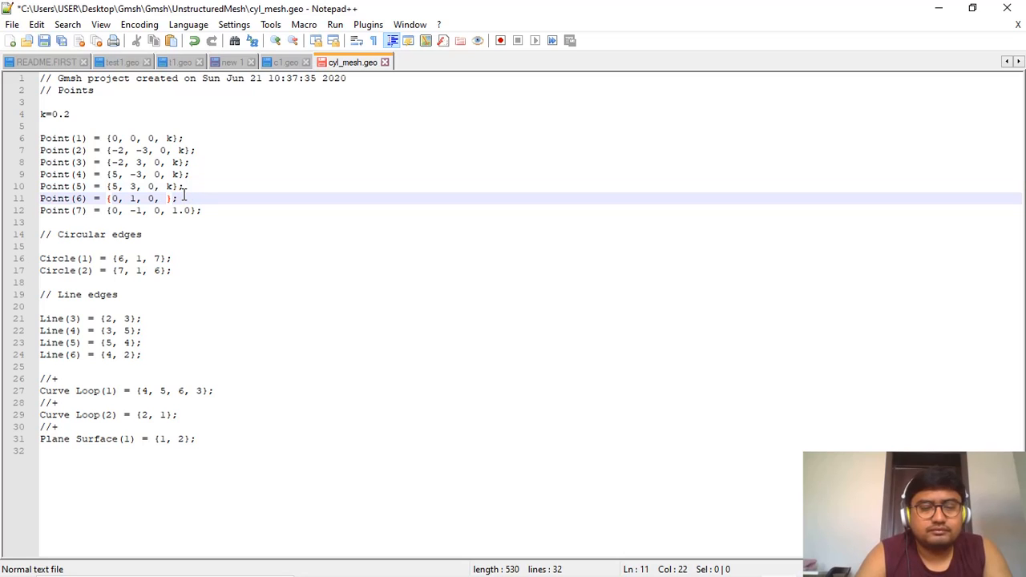
text(k)
click(192, 211)
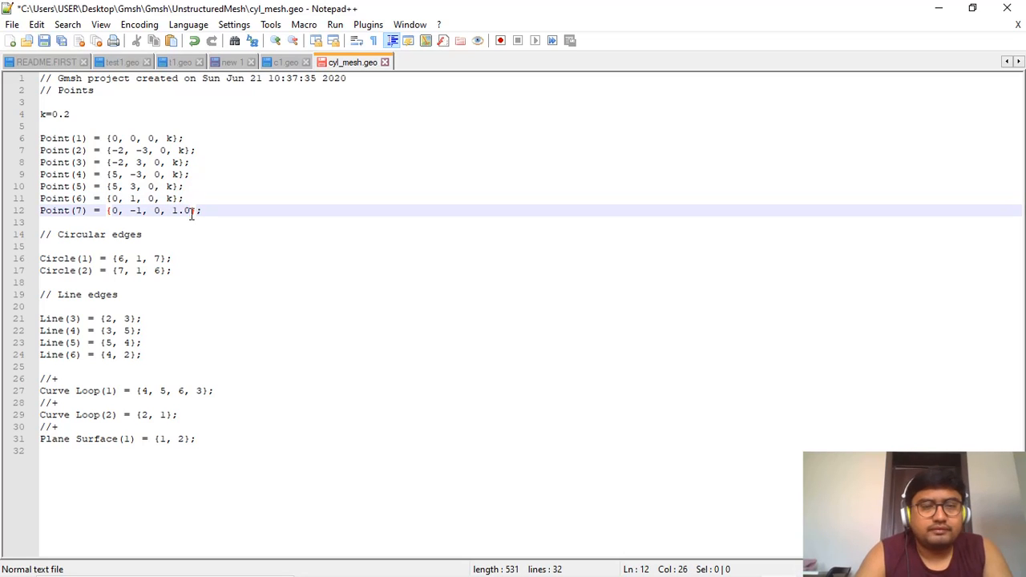
key(BackSpace)
key(BackSpace)
key(BackSpace)
text(k)
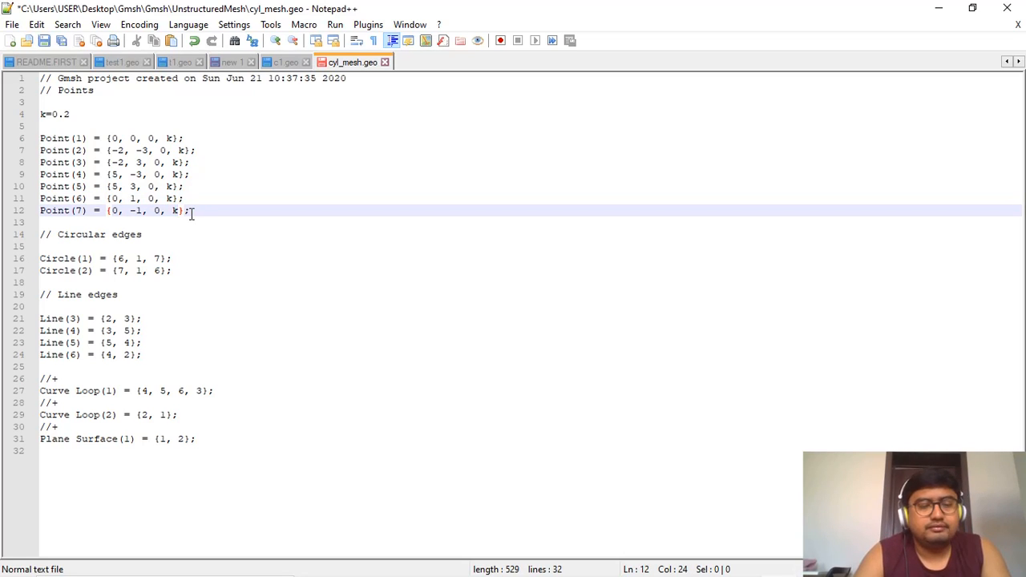
key(ctrl+s)
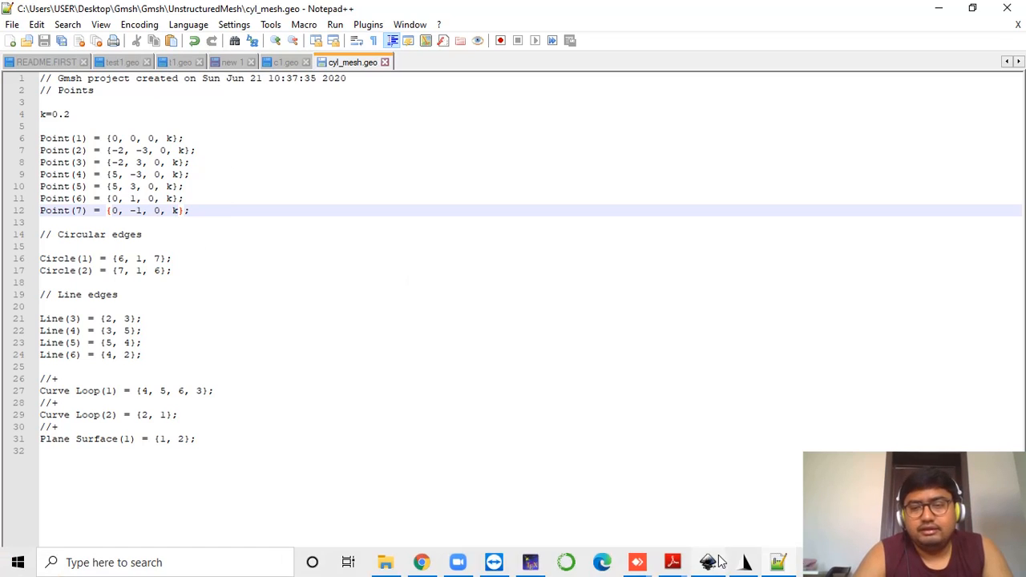
Switch to Gmsh, reload the geometry script, and review the messages in the log
click(738, 565)
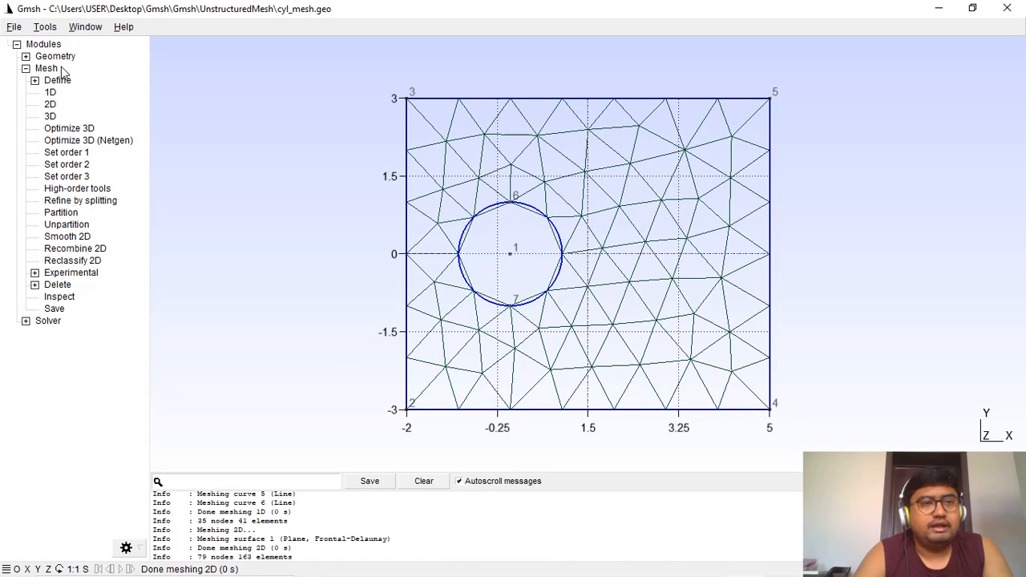
click(26, 57)
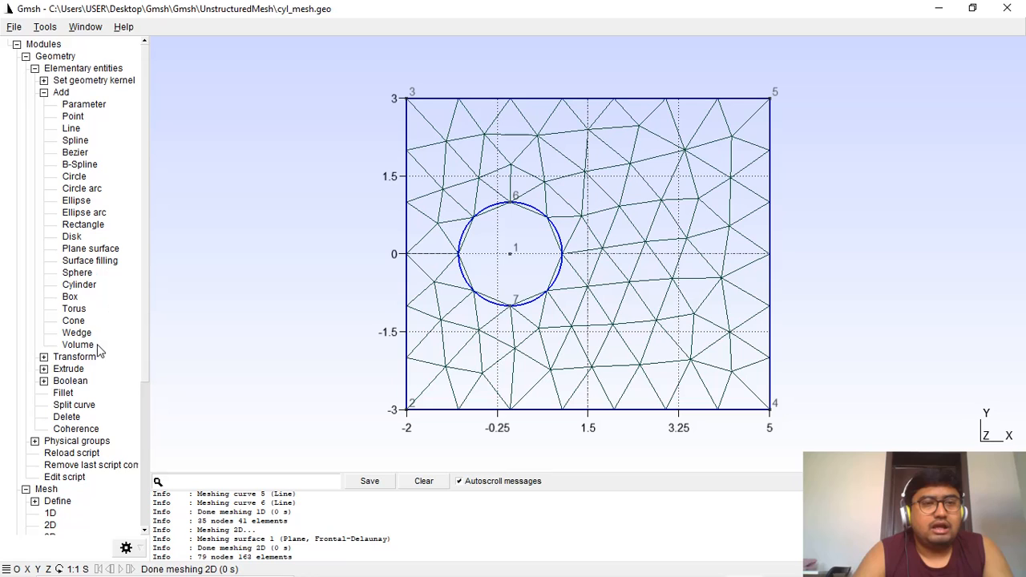
click(34, 69)
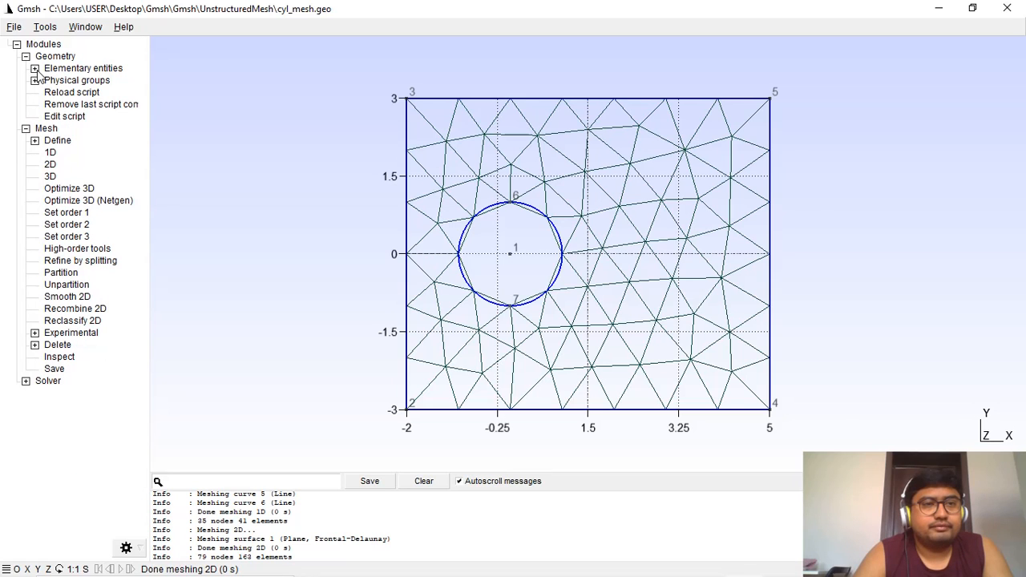
click(81, 94)
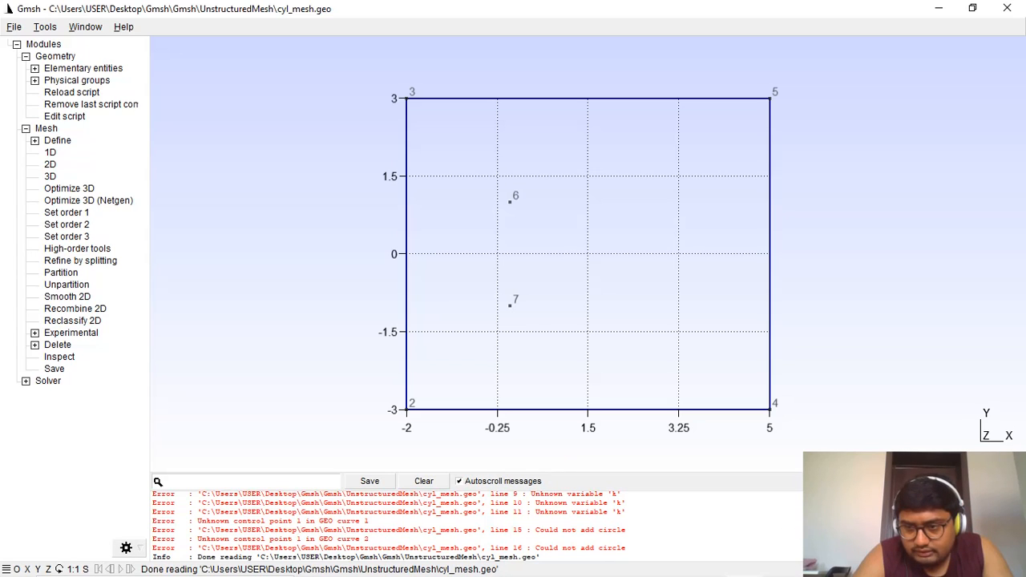
scroll(513, 526, up, 4)
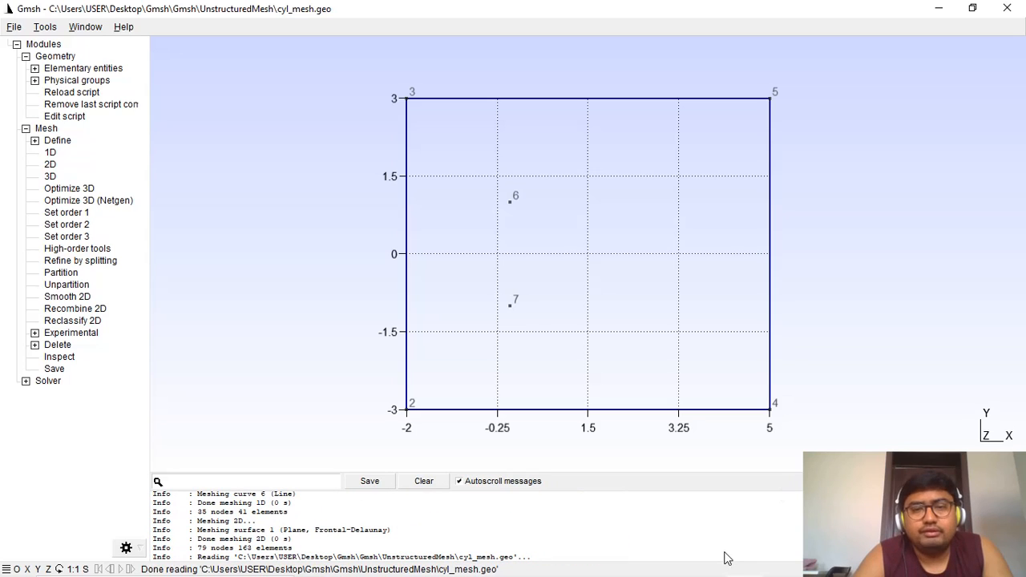
Switch to Notepad++, end the k=0.2 line with a semicolon, and save cyl_mesh.geo
mouse_move(682, 571)
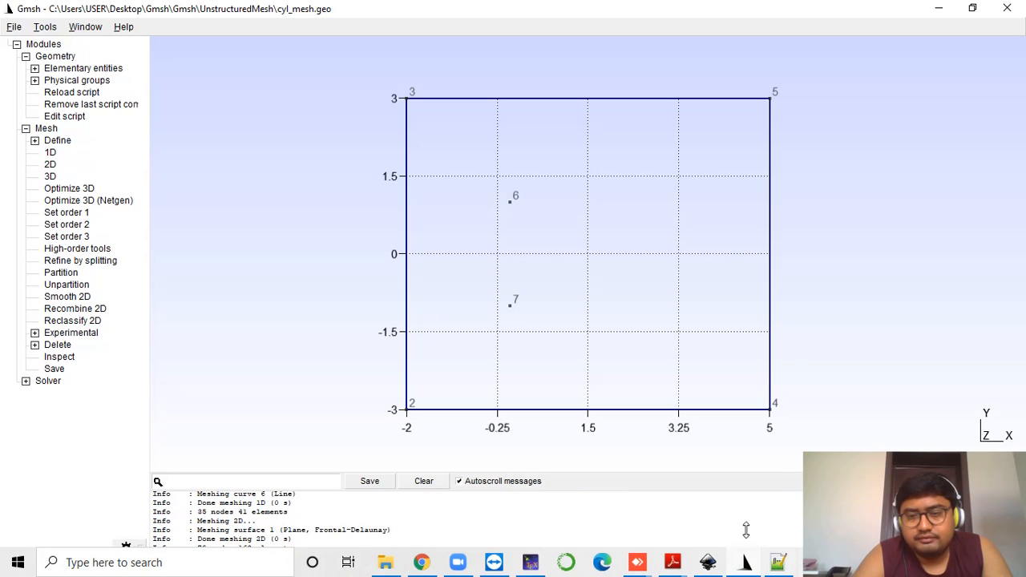
click(776, 565)
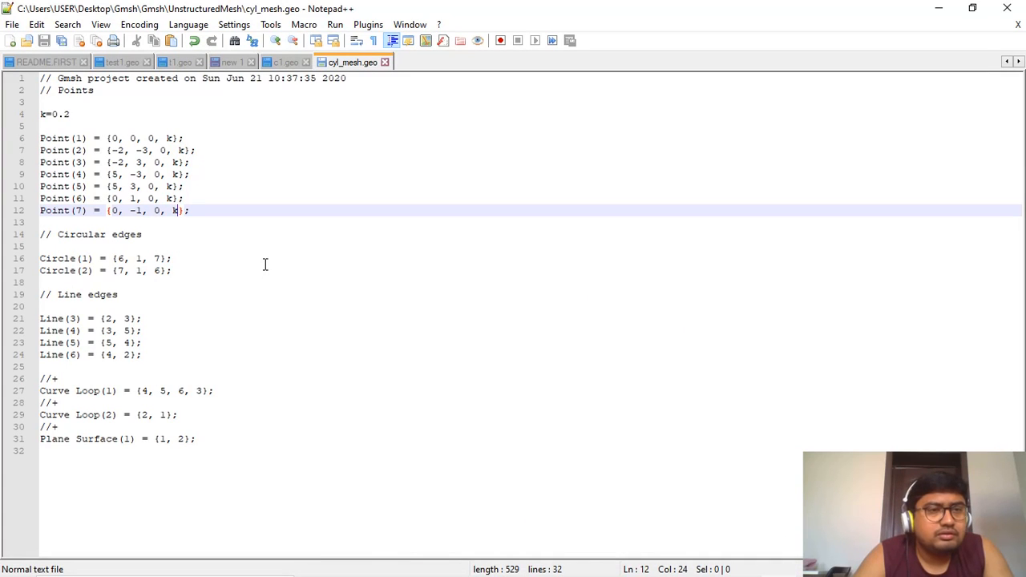
click(72, 116)
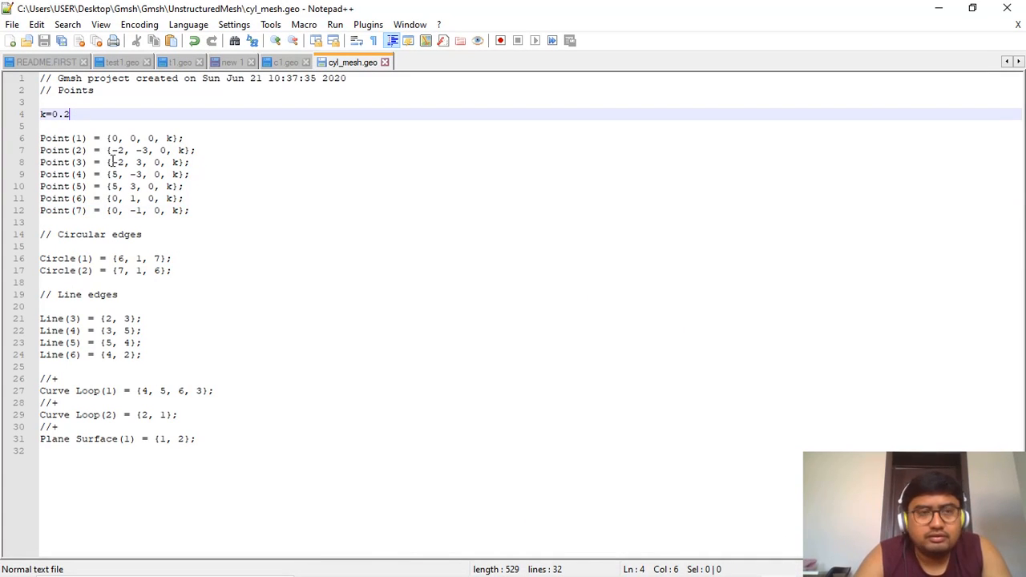
text(;)
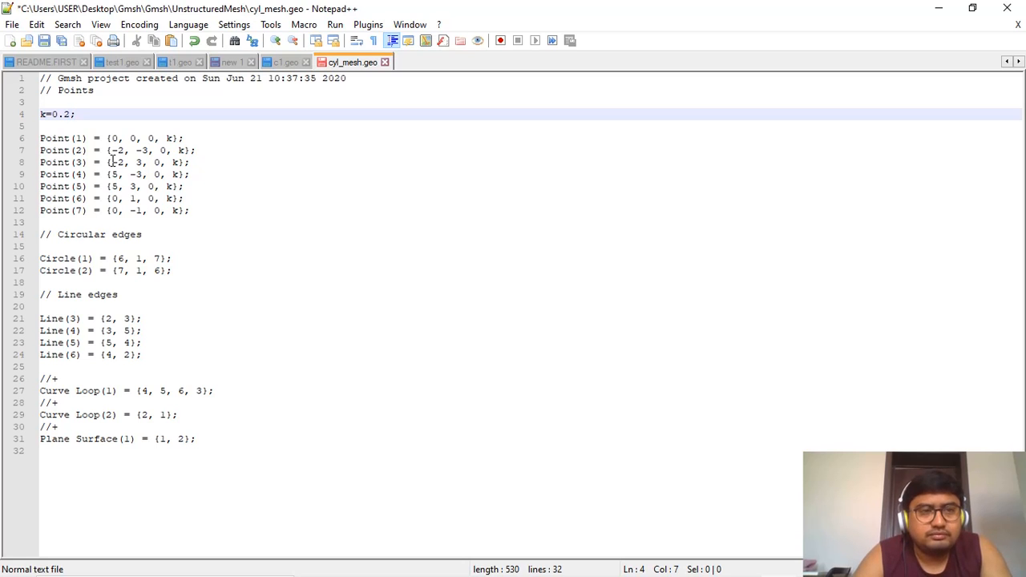
key(ctrl+s)
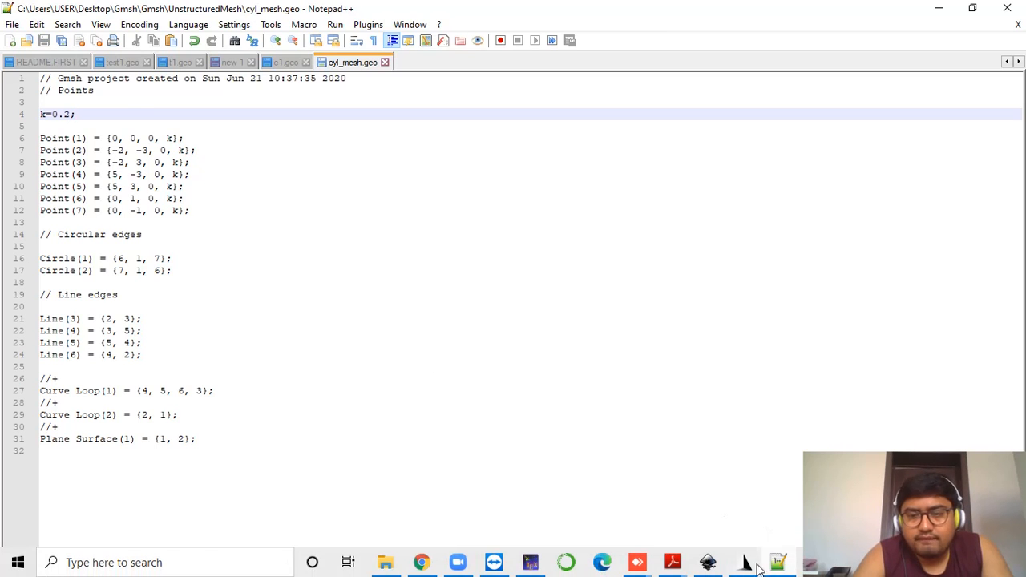
Switch to Gmsh, reload the corrected geometry script, and generate the 2D mesh on the plane surface
click(749, 562)
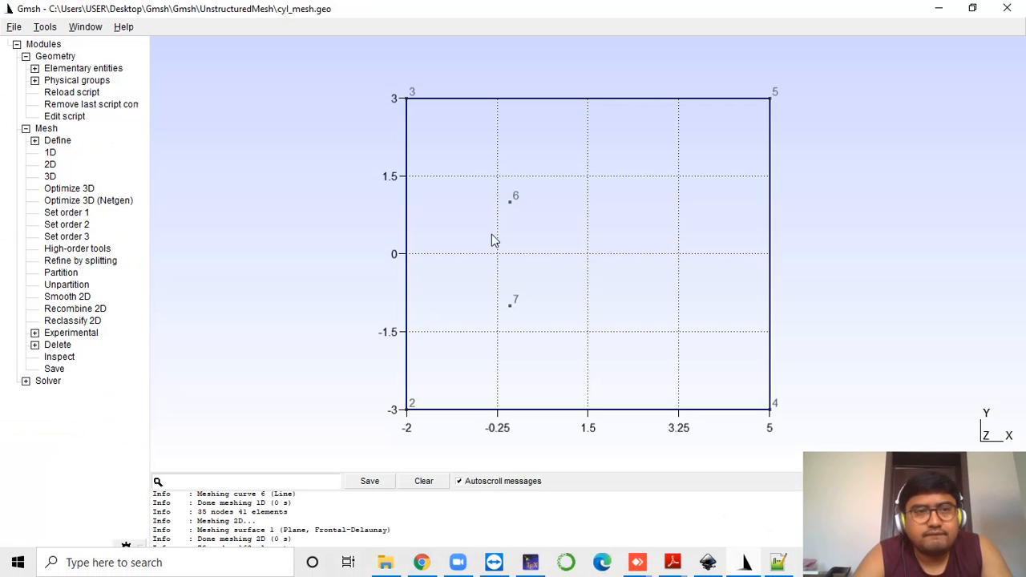
click(73, 93)
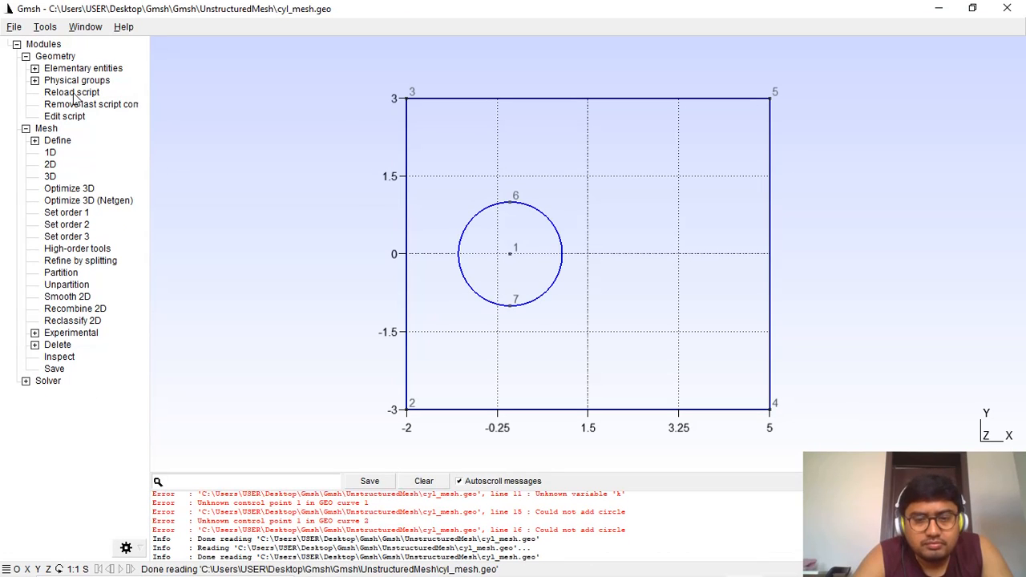
click(73, 94)
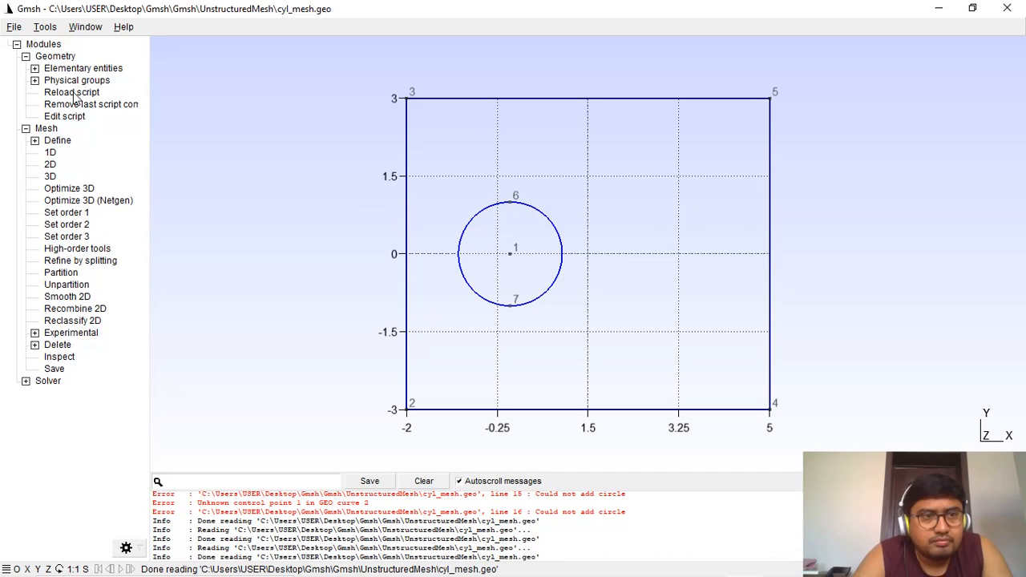
click(50, 164)
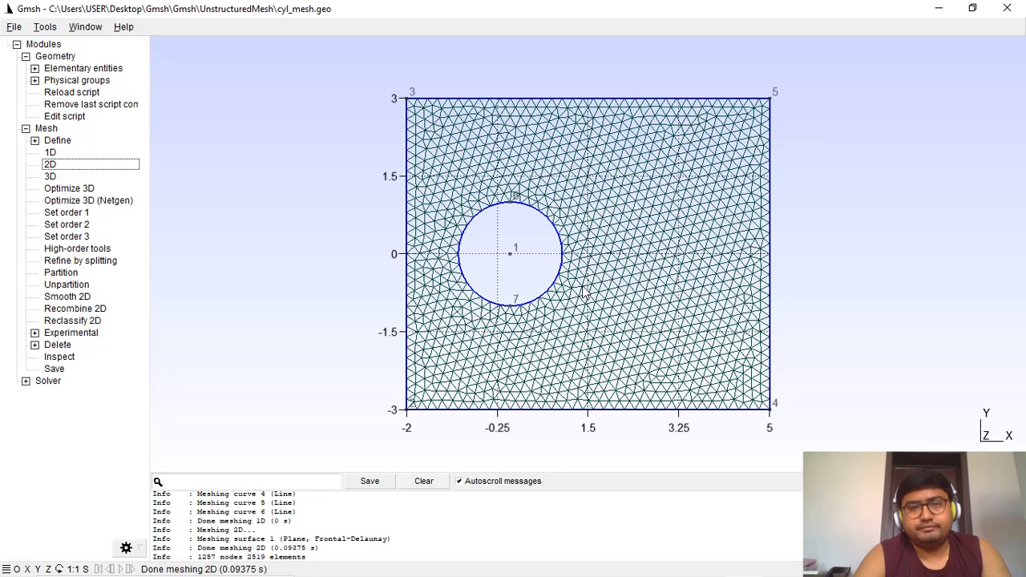
Switch to Notepad++, set the mesh size variable k to 0.1, and save cyl_mesh.geo
mouse_move(597, 576)
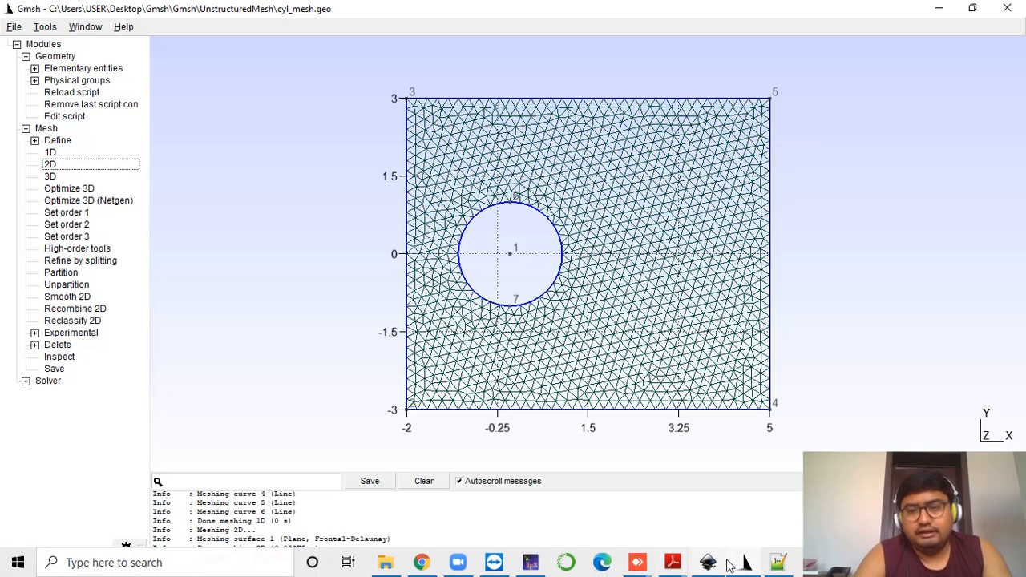
click(769, 567)
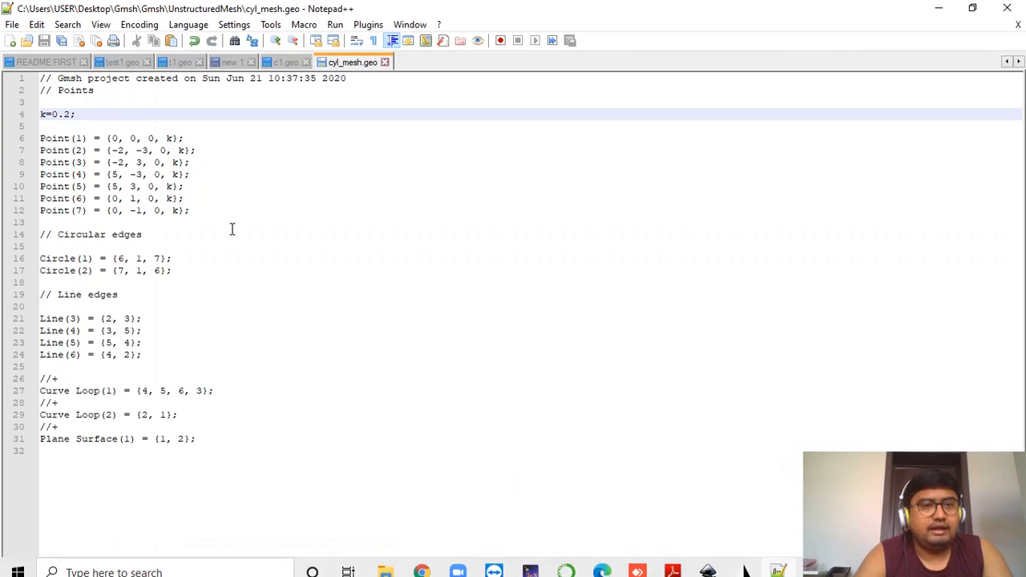
click(73, 113)
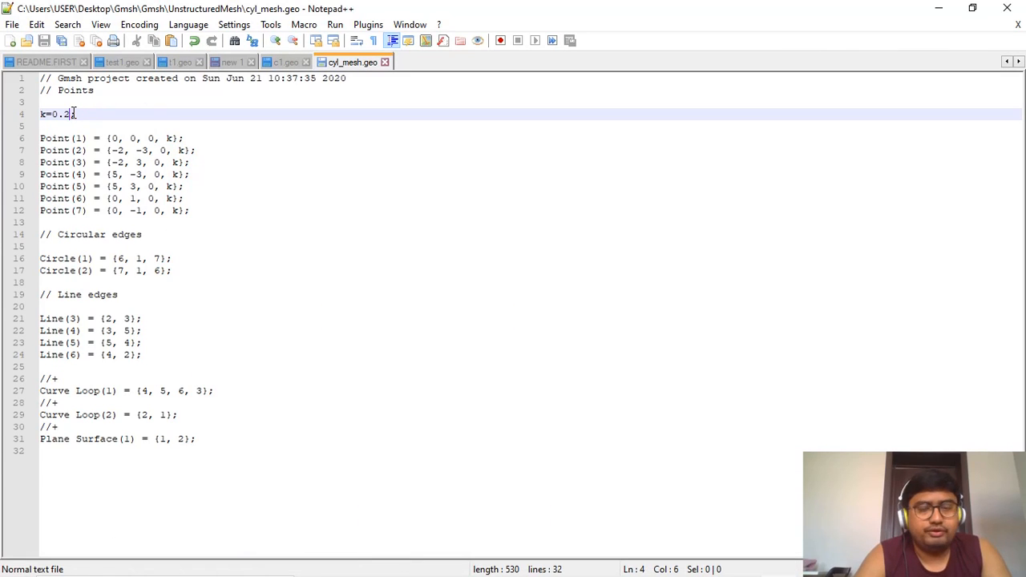
key(BackSpace)
text(1)
key(ctrl+s)
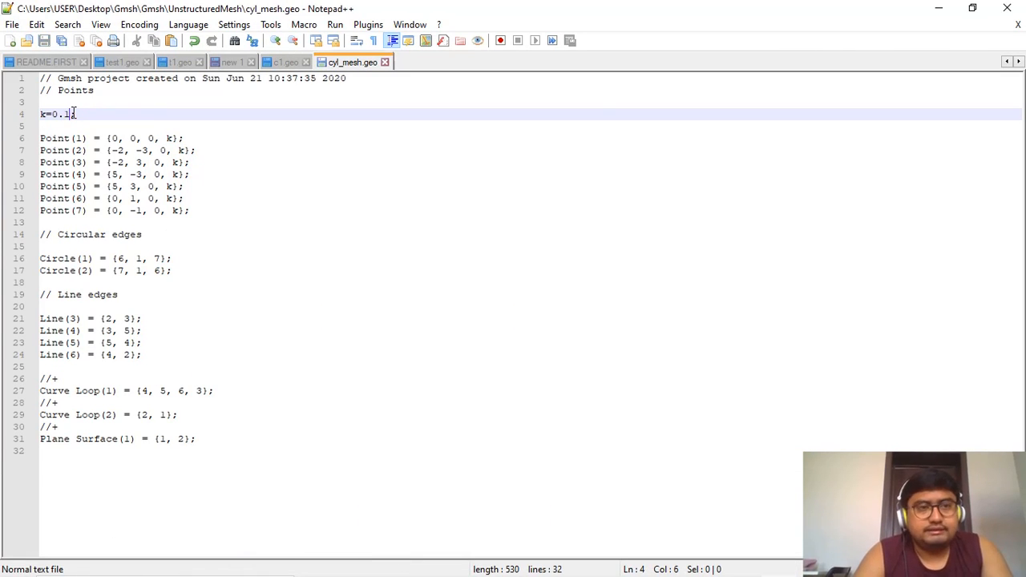
Switch to Gmsh, reload the geometry script, and generate the refined 2D mesh around the cylinder
mouse_move(695, 574)
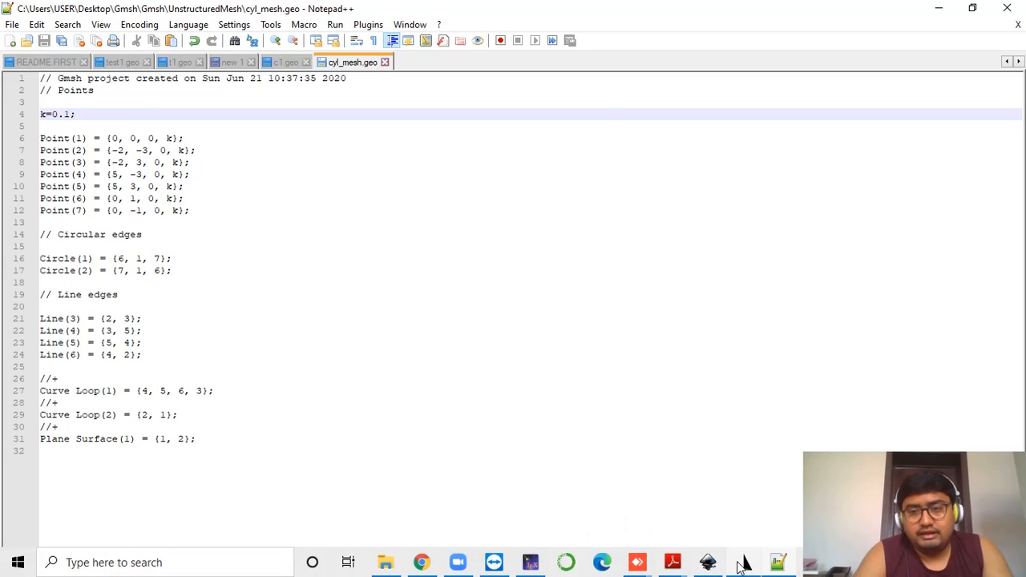
click(745, 562)
click(89, 93)
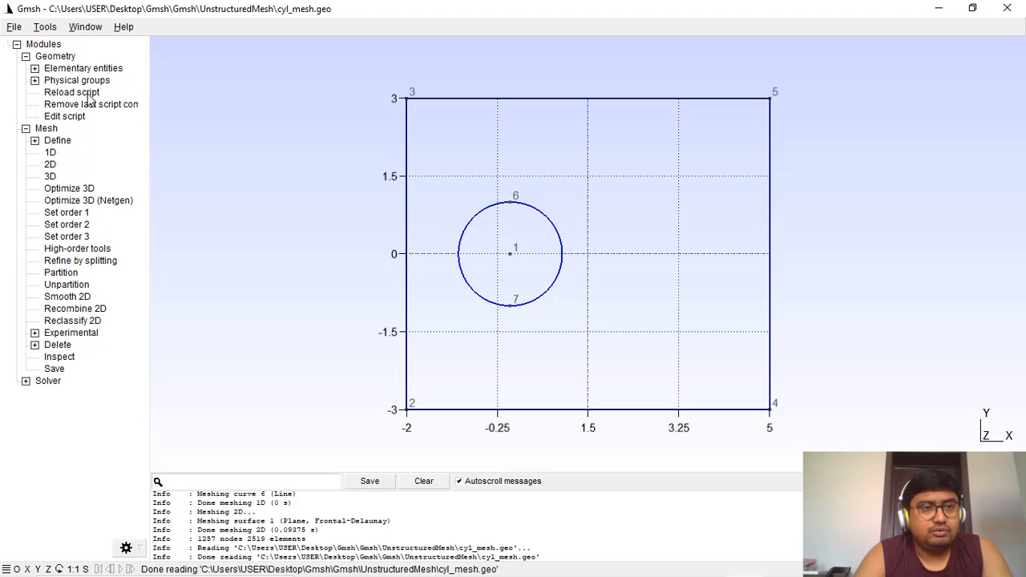
click(55, 166)
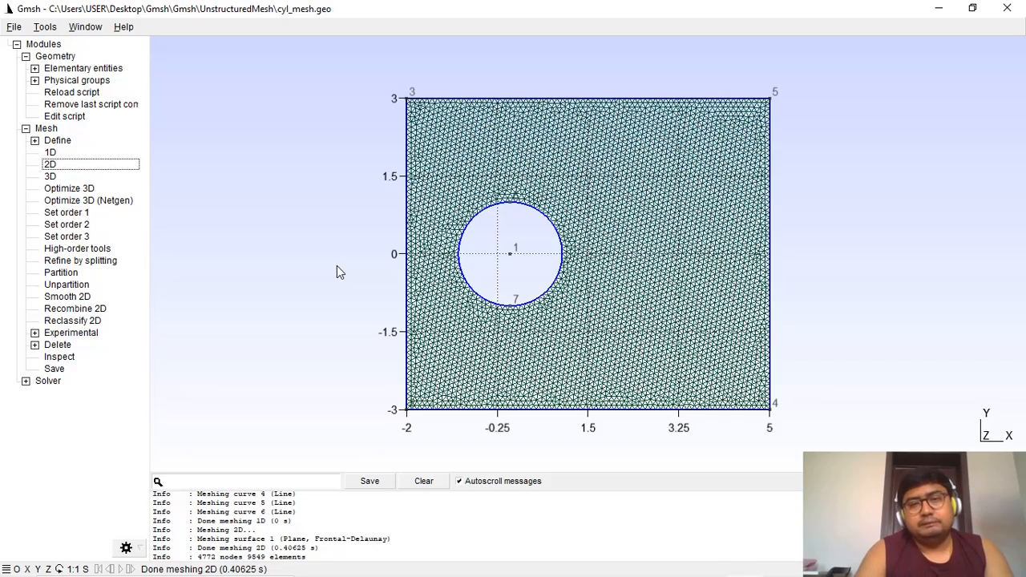
drag(330, 259, 474, 157)
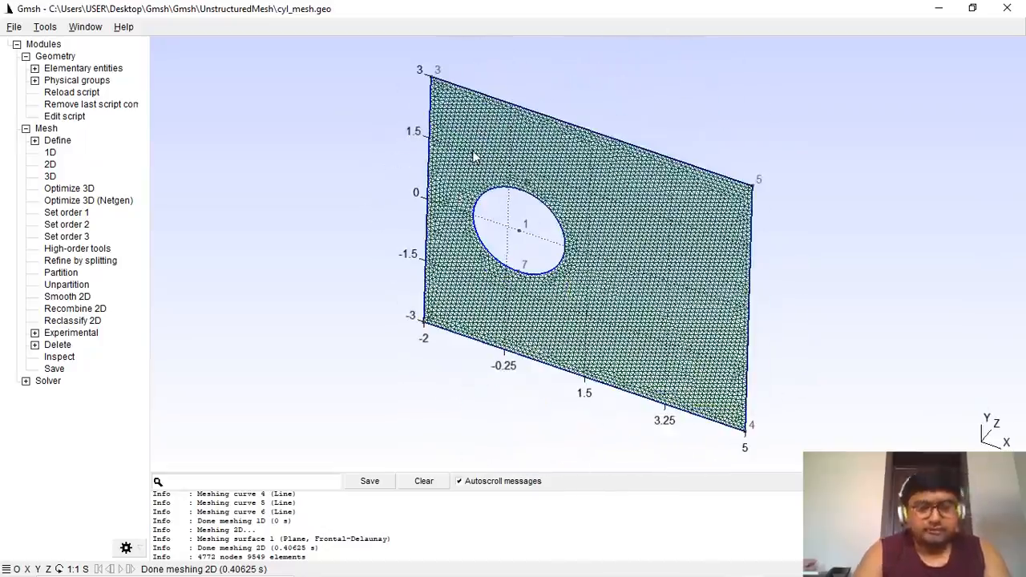
key(alt+z)
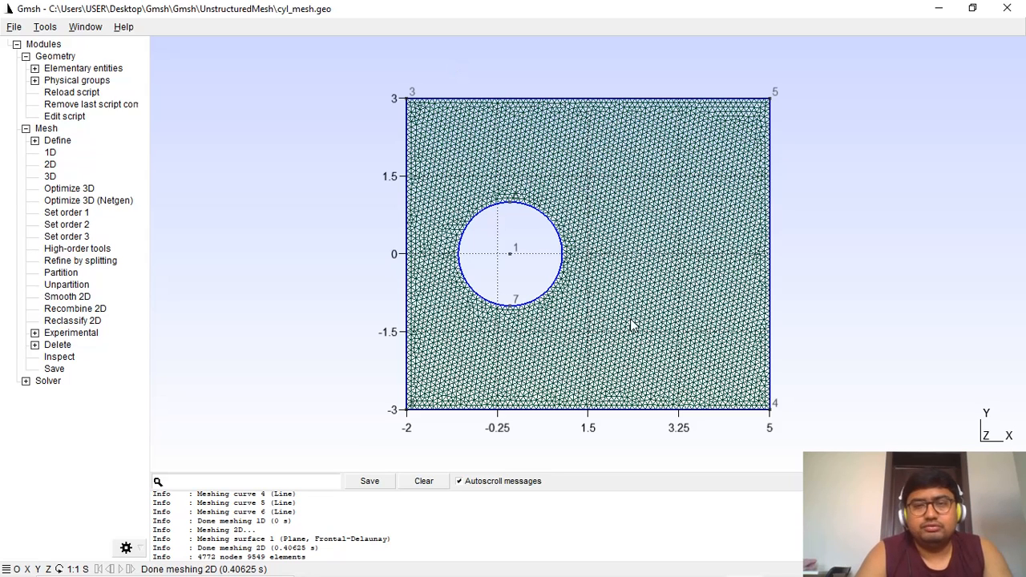
mouse_move(802, 575)
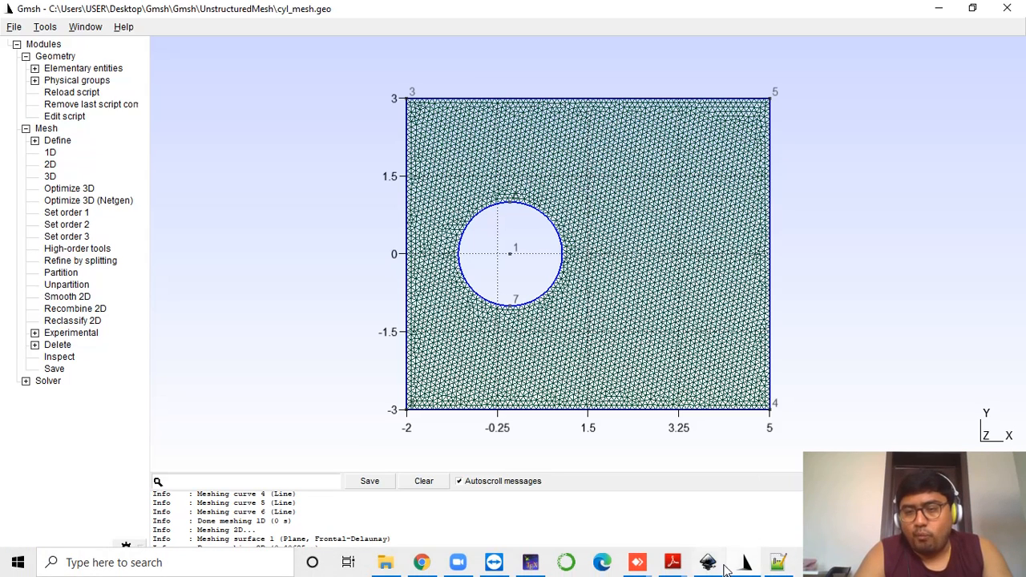
click(806, 565)
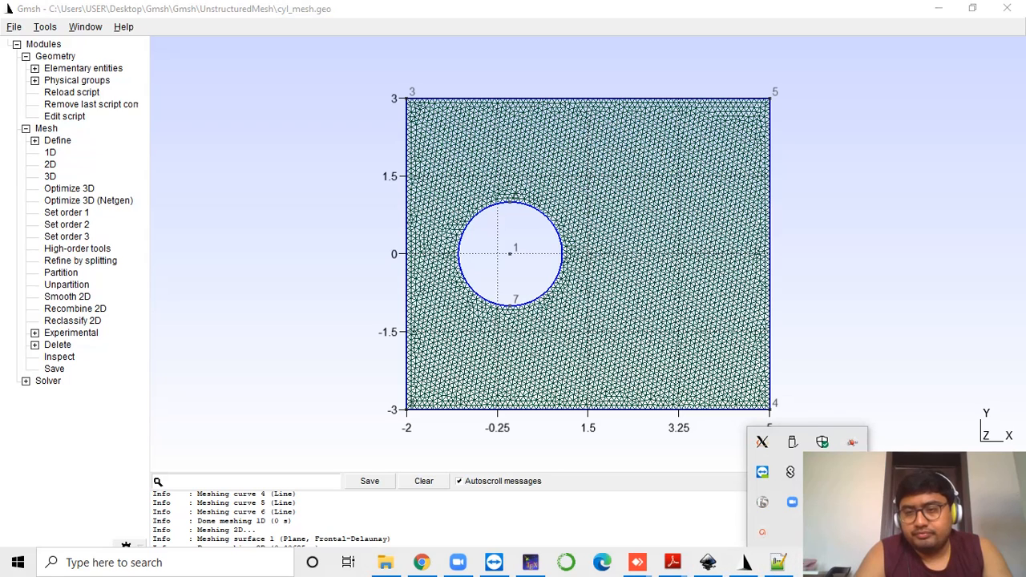
click(764, 532)
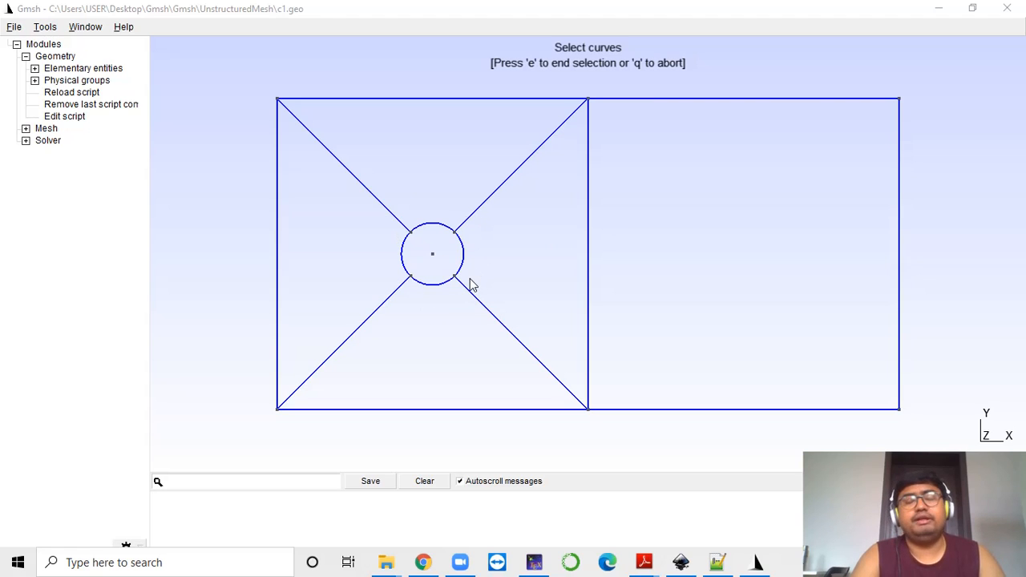
key(Tab)
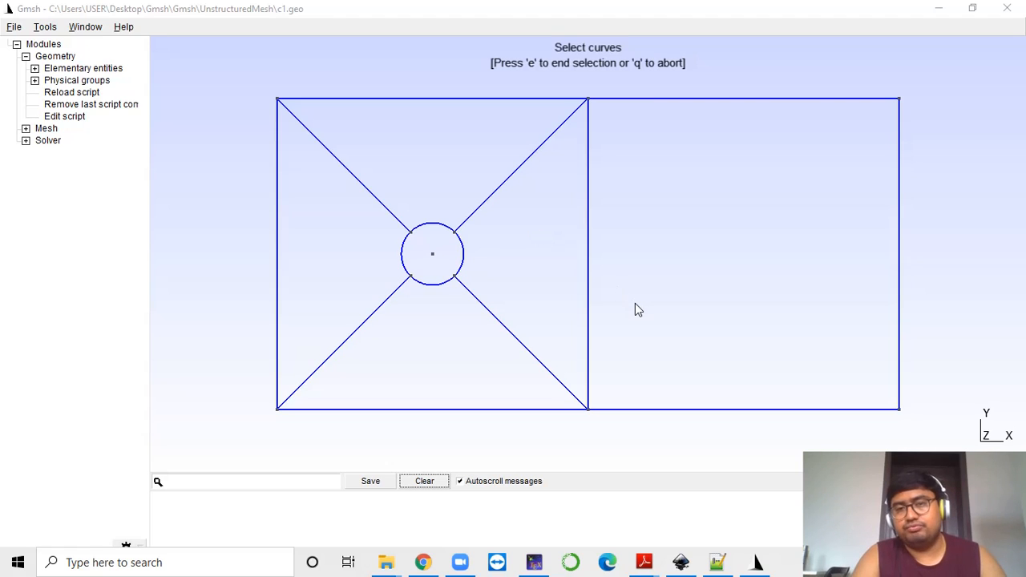
Switch to Notepad++ and review the c1.geo script, especially the radius and the definitions of the points on the circle
click(718, 562)
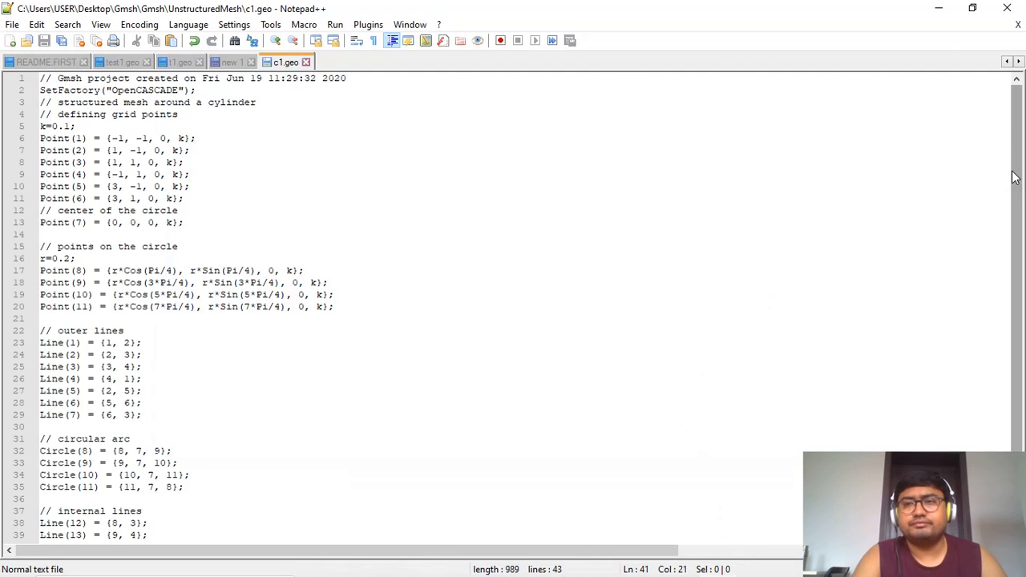
mouse_move(1015, 174)
mouse_down()
mouse_move(1018, 215)
mouse_move(1025, 169)
mouse_up()
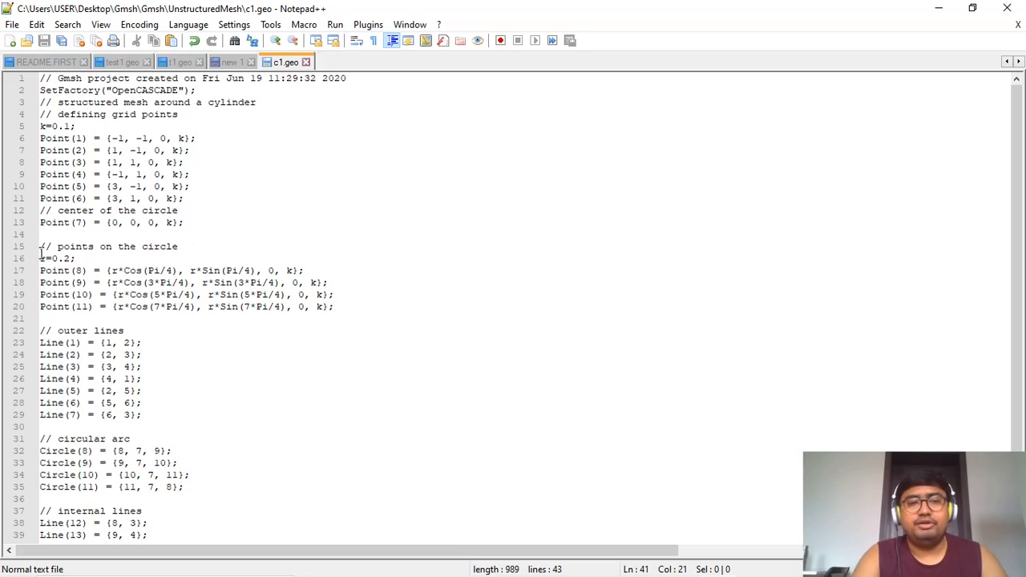
drag(40, 247, 343, 312)
click(326, 353)
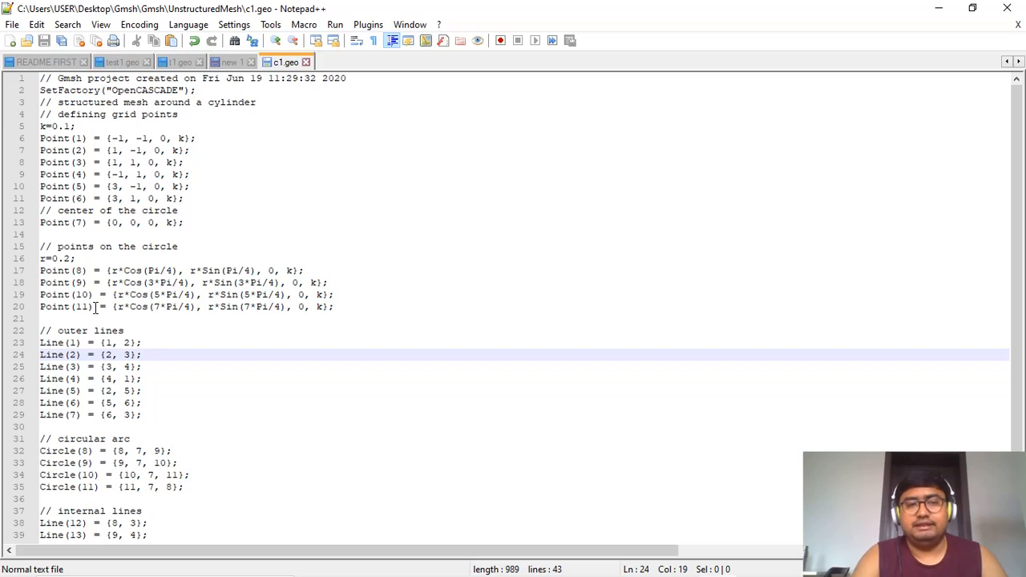
Switch to Gmsh and add a hole-free plane surface above the cylinder, bounded by the top edge, both upper diagonals and the upper arc
click(754, 570)
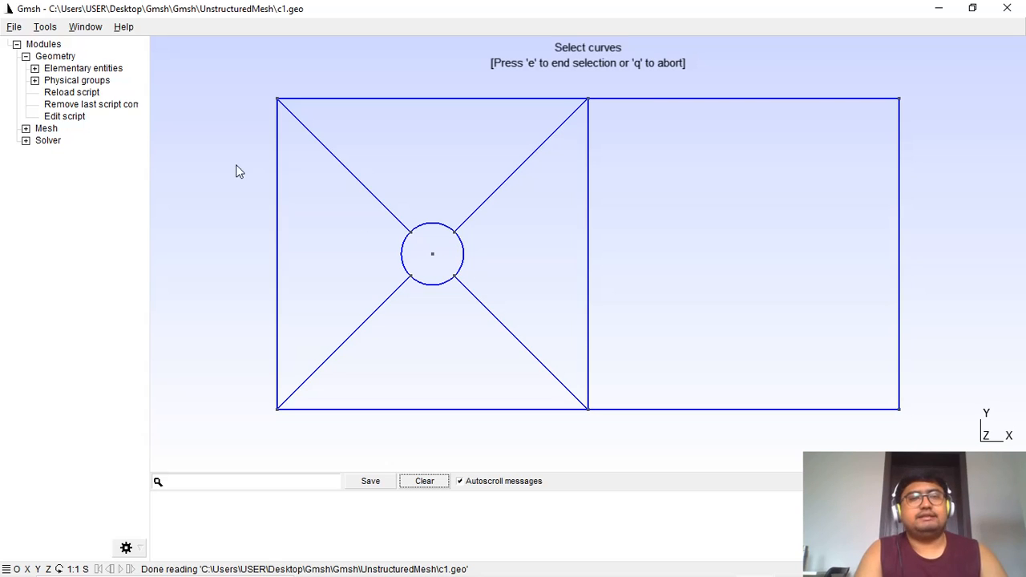
click(35, 69)
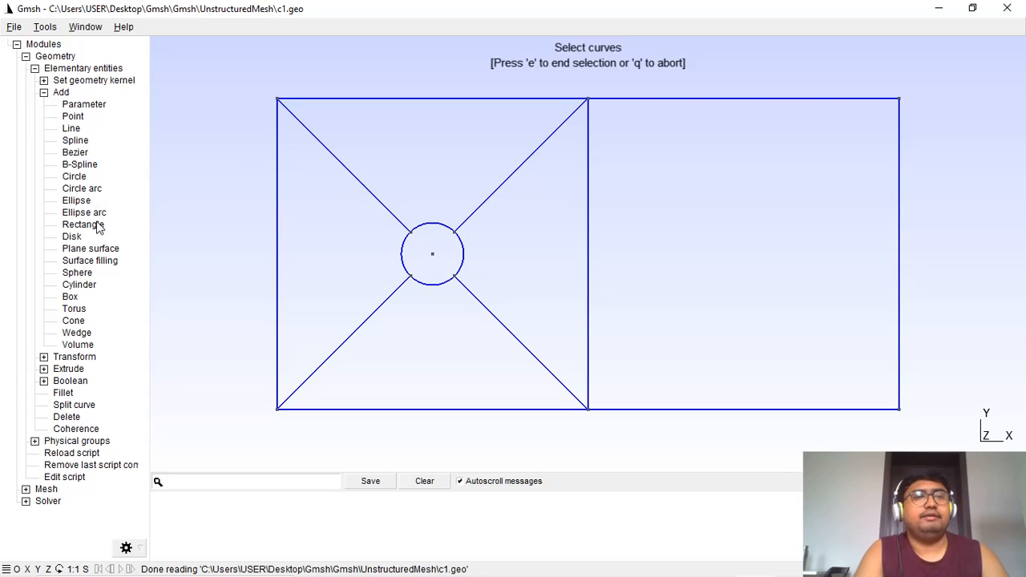
click(102, 251)
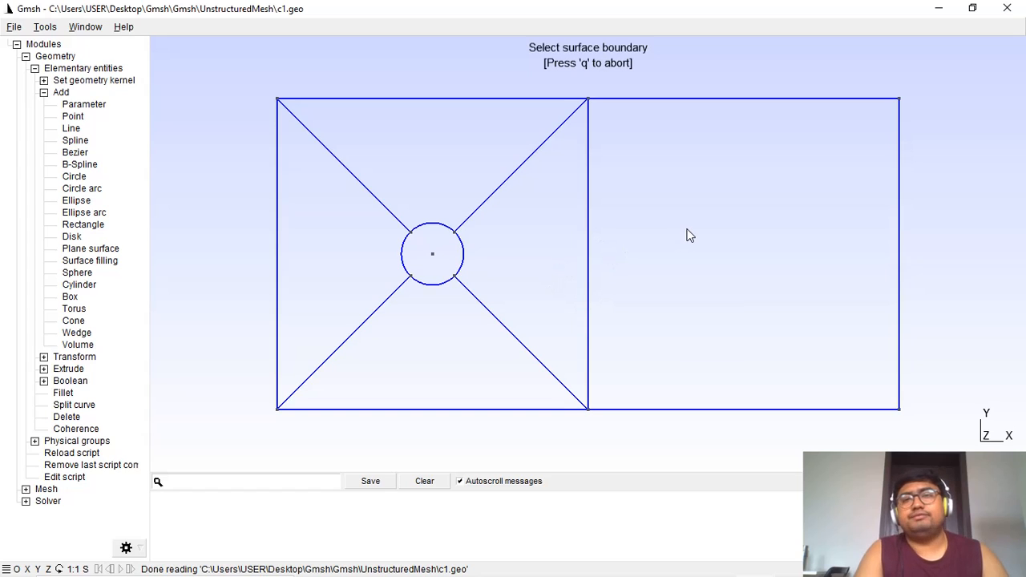
click(448, 98)
click(352, 174)
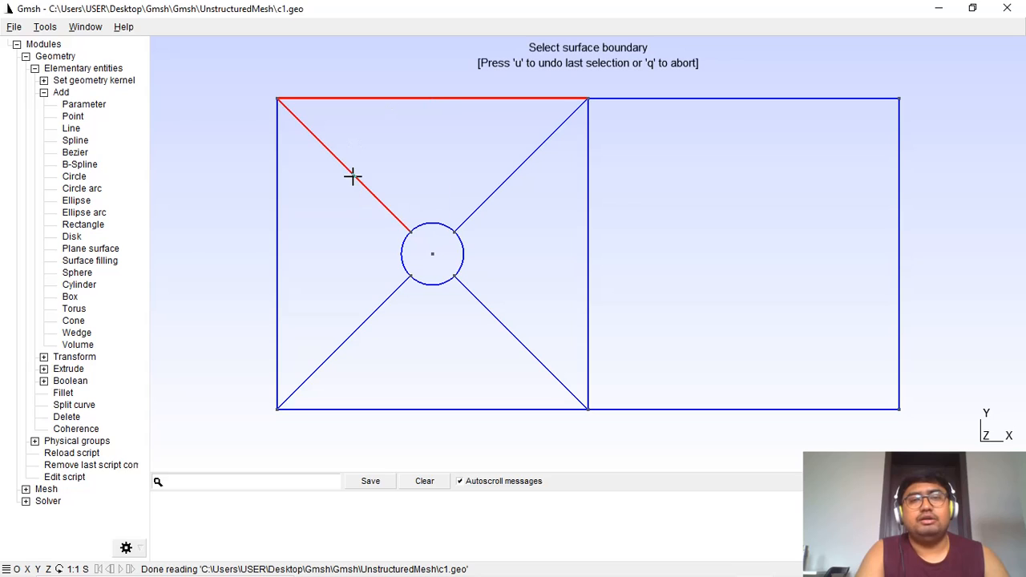
click(447, 224)
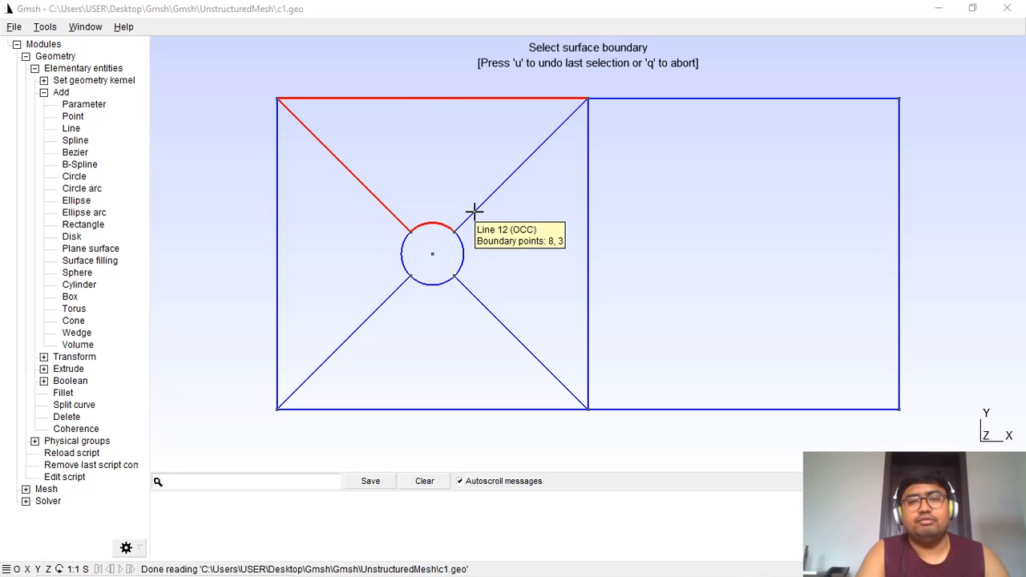
click(474, 211)
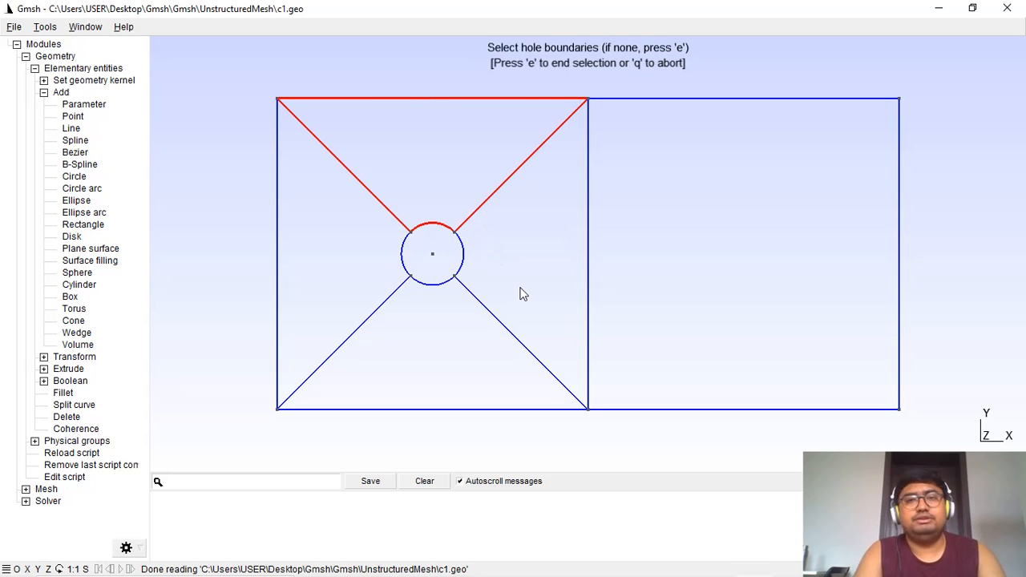
key(e)
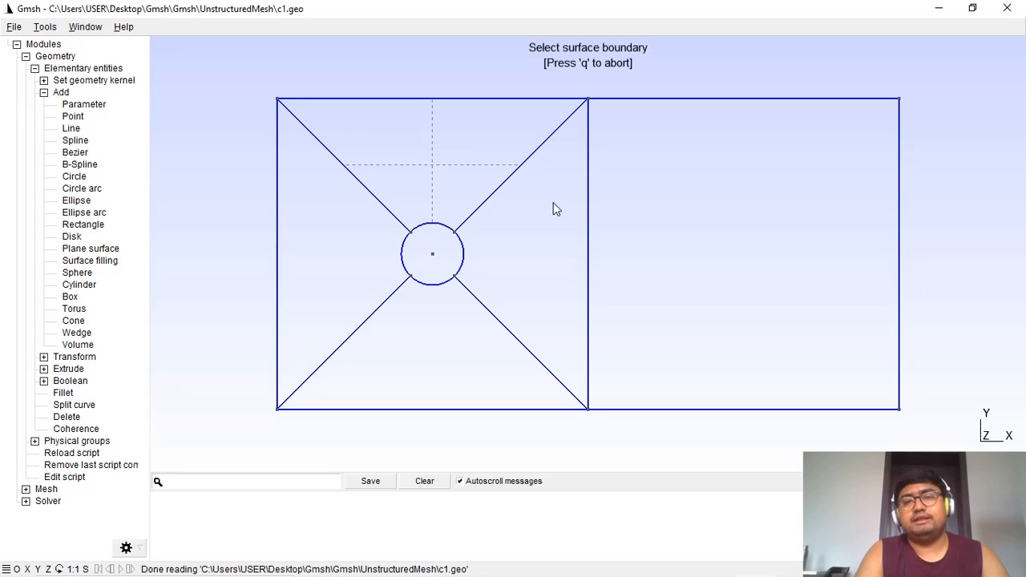
Add a hole-free plane surface between the cylinder's right arc, the two right-hand diagonals and the vertical dividing line
click(491, 195)
click(463, 254)
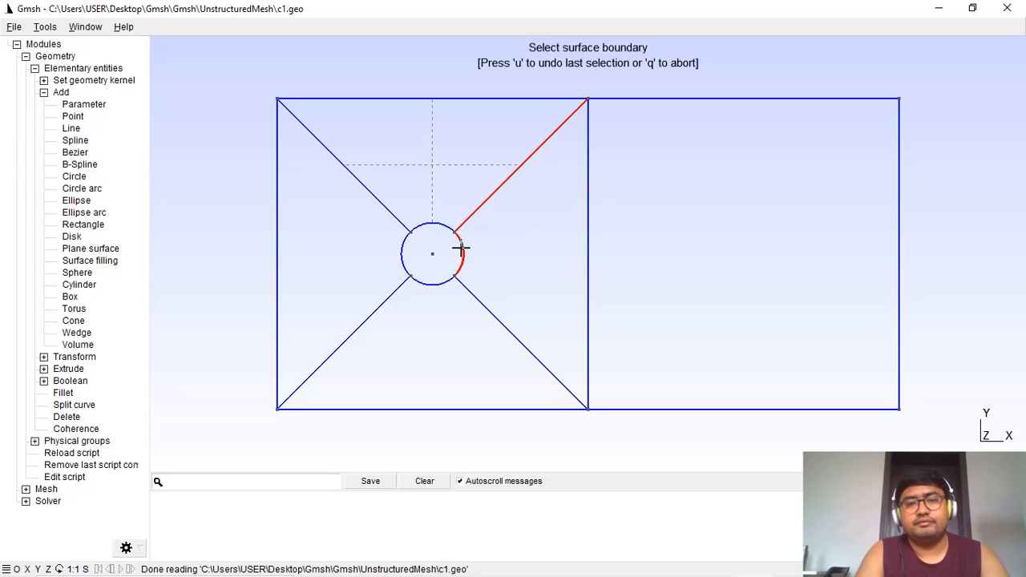
click(470, 294)
click(586, 218)
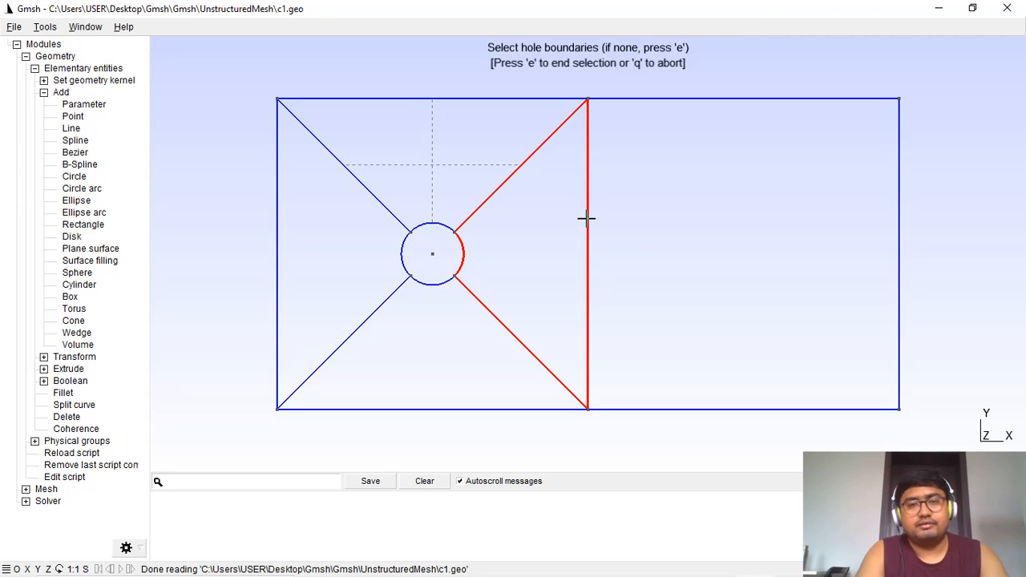
key(e)
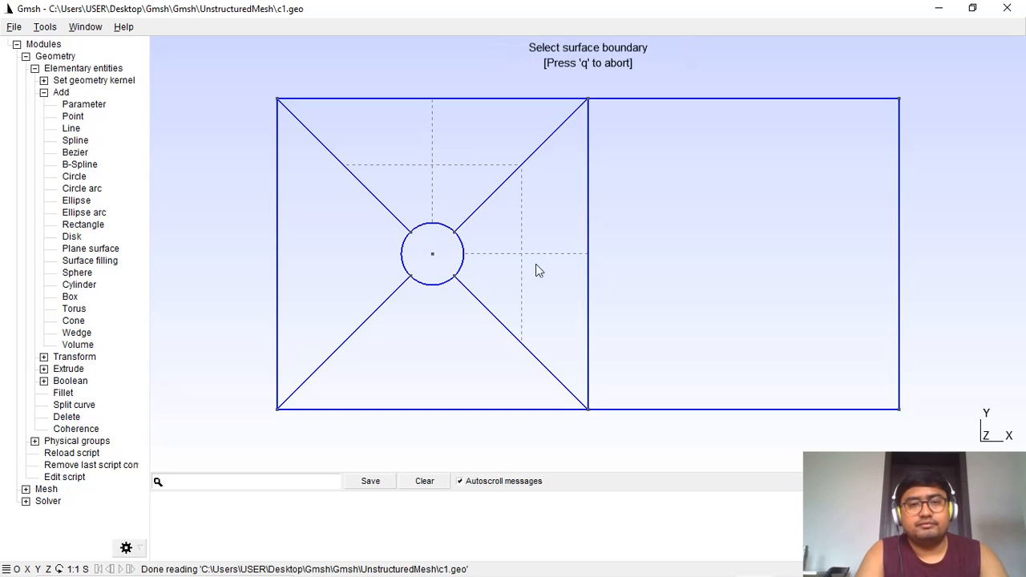
Add a hole-free plane surface below the cylinder, bounded by the lower arc, both lower diagonals and the bottom edge
click(488, 309)
click(442, 281)
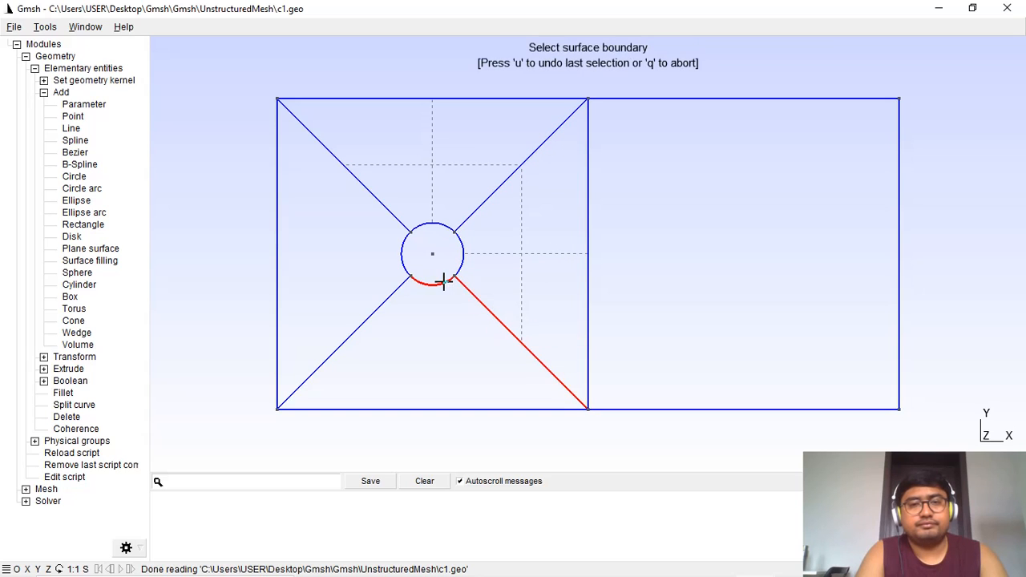
click(401, 286)
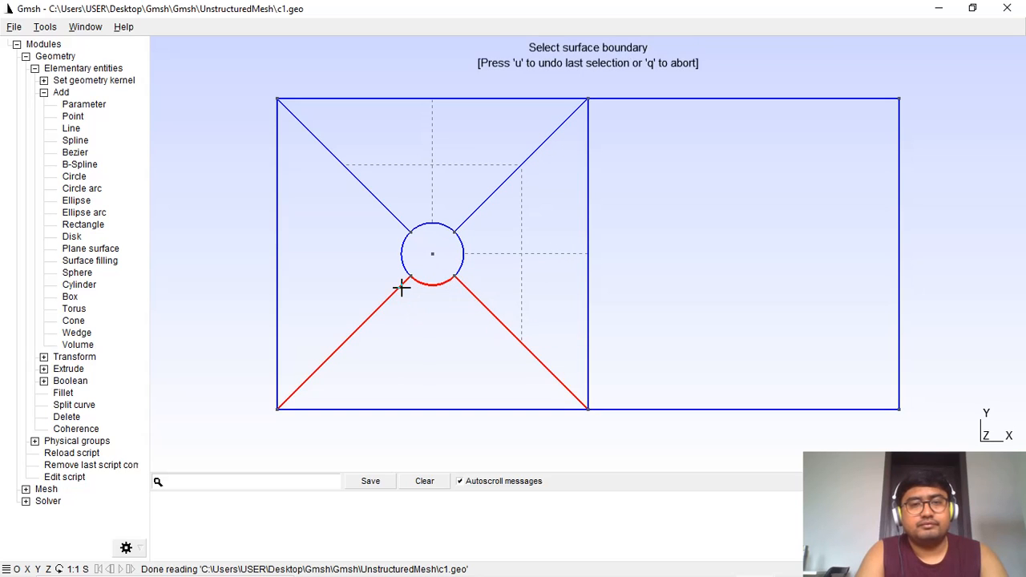
click(485, 409)
key(e)
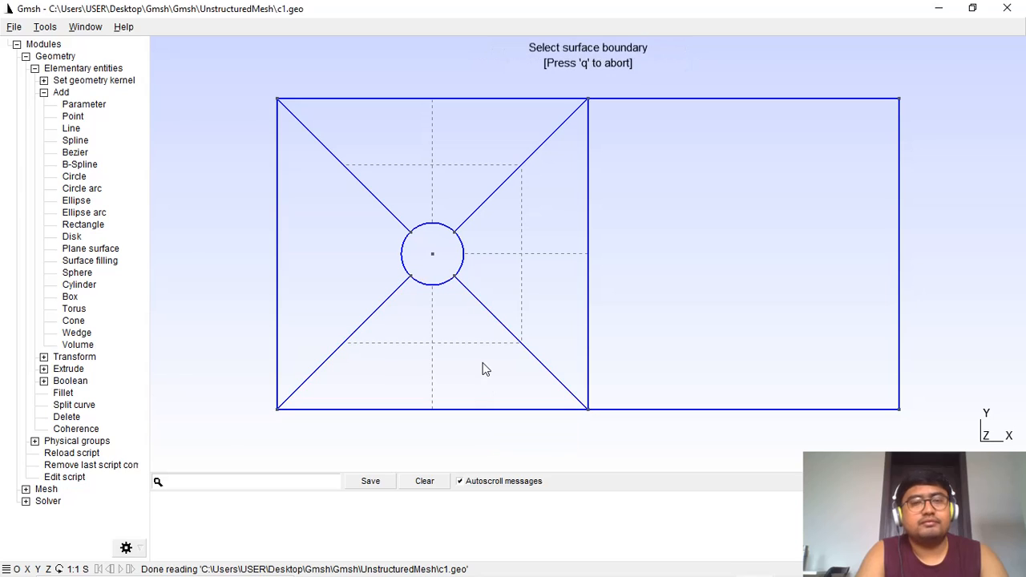
Add a hole-free plane surface between the cylinder's left arc, the two left-hand diagonals and the domain's left edge
click(381, 303)
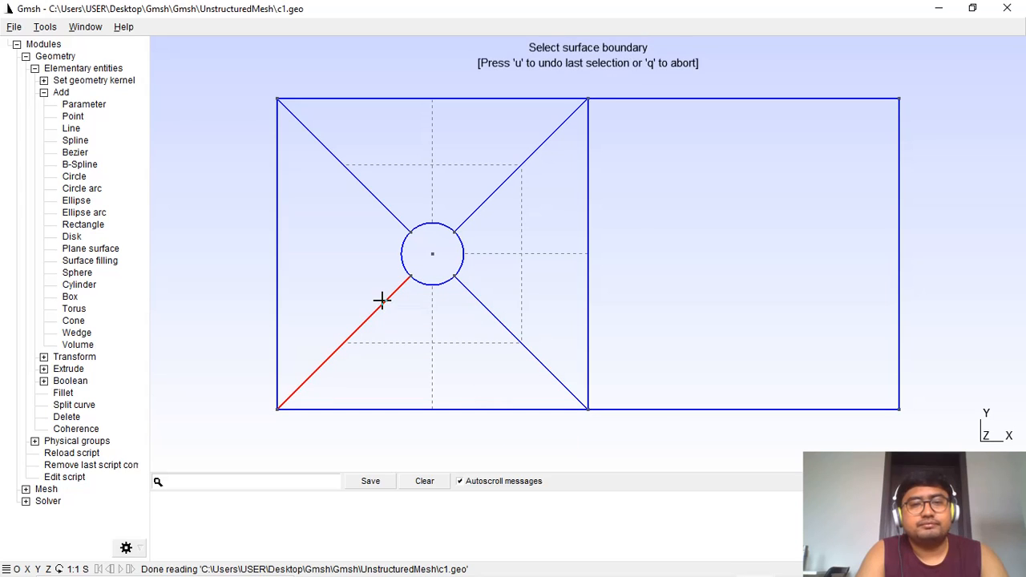
click(401, 256)
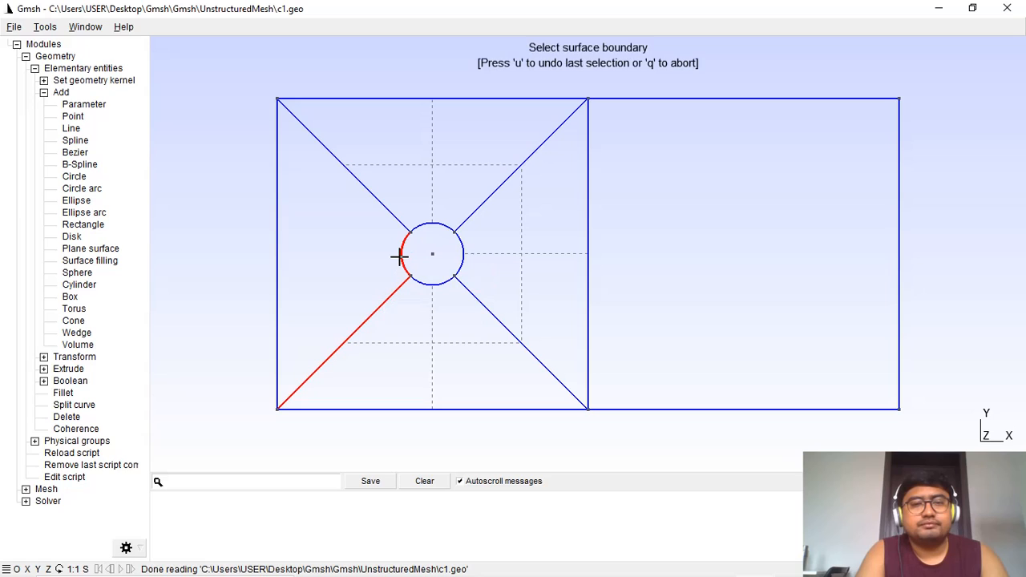
click(392, 216)
click(277, 225)
key(e)
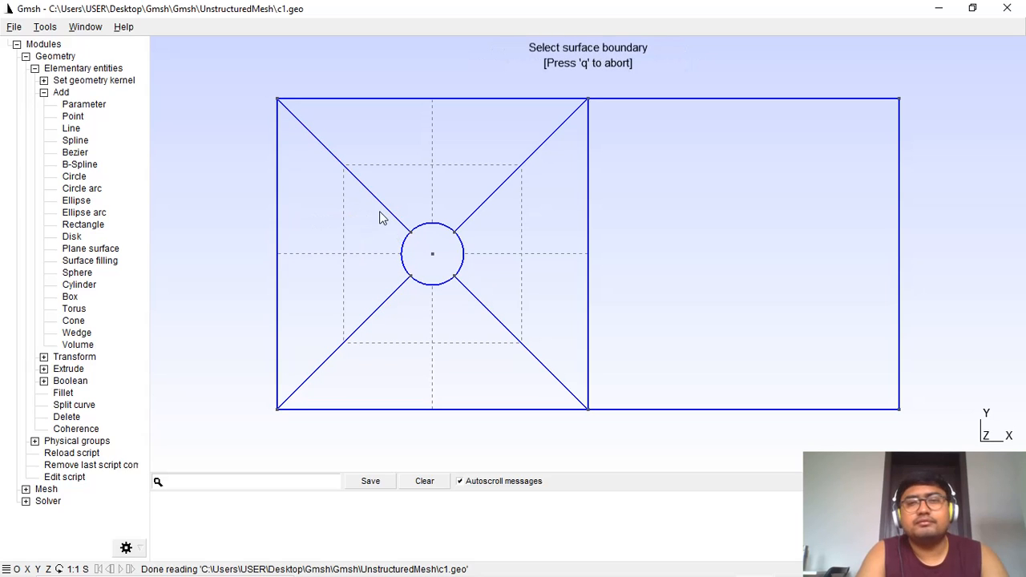
Add a hole-free plane surface for the rectangular block downstream of the vertical dividing line
click(589, 199)
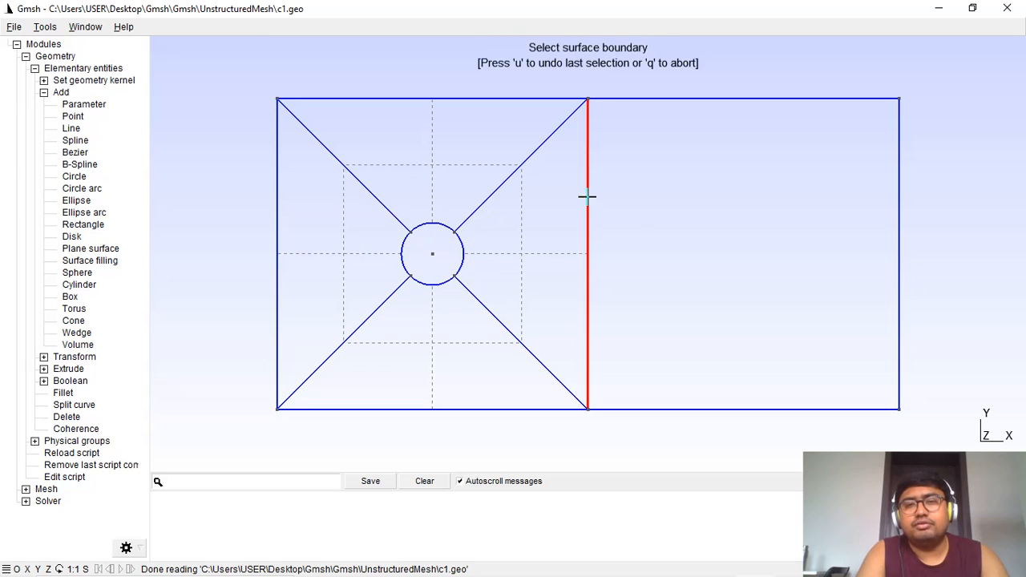
click(758, 409)
key(e)
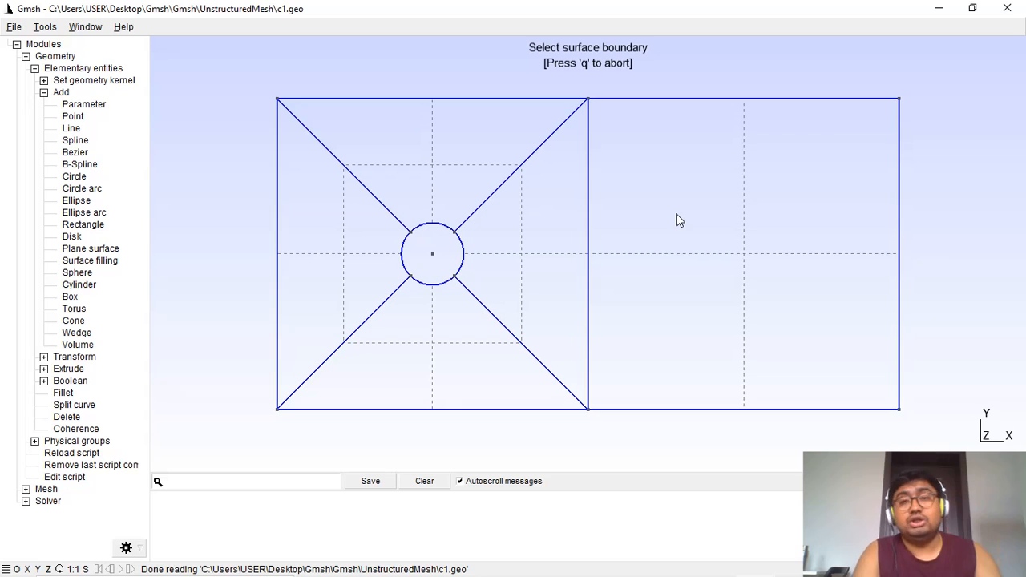
Switch to Notepad++, reload c1.geo and remove the "//+" lines directly before and after Plane Surface(1)
click(718, 564)
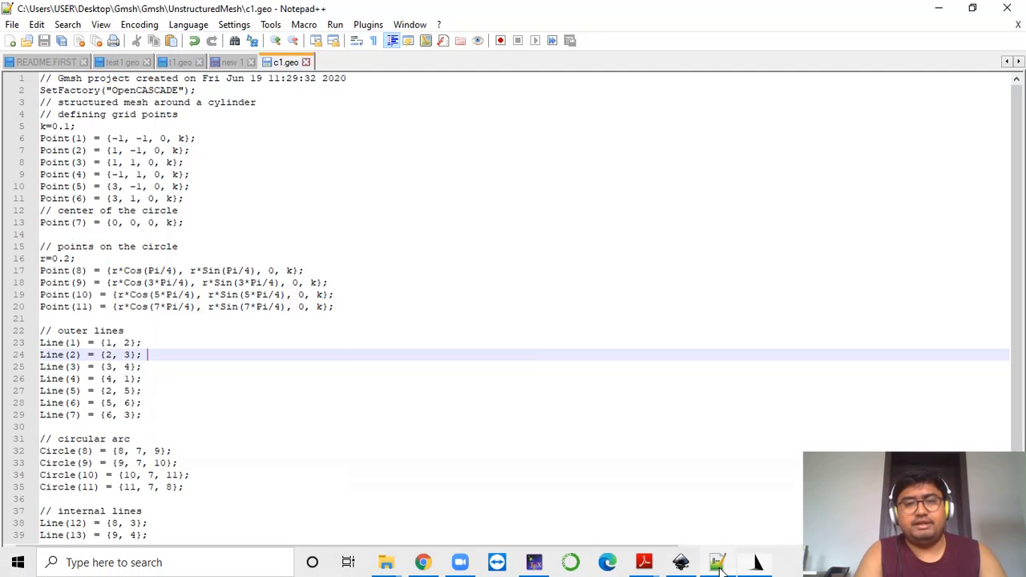
click(565, 359)
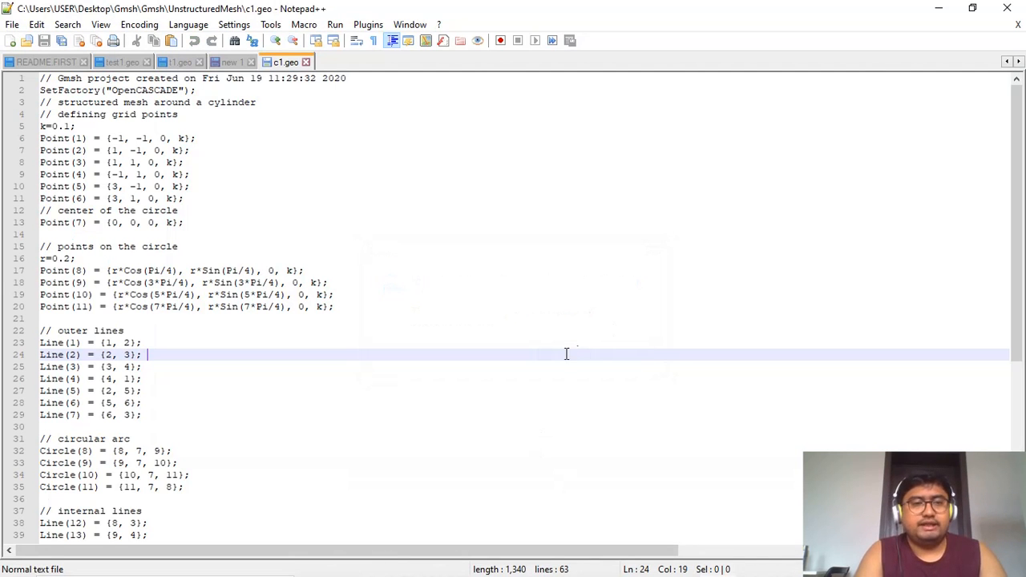
drag(1017, 229, 1016, 401)
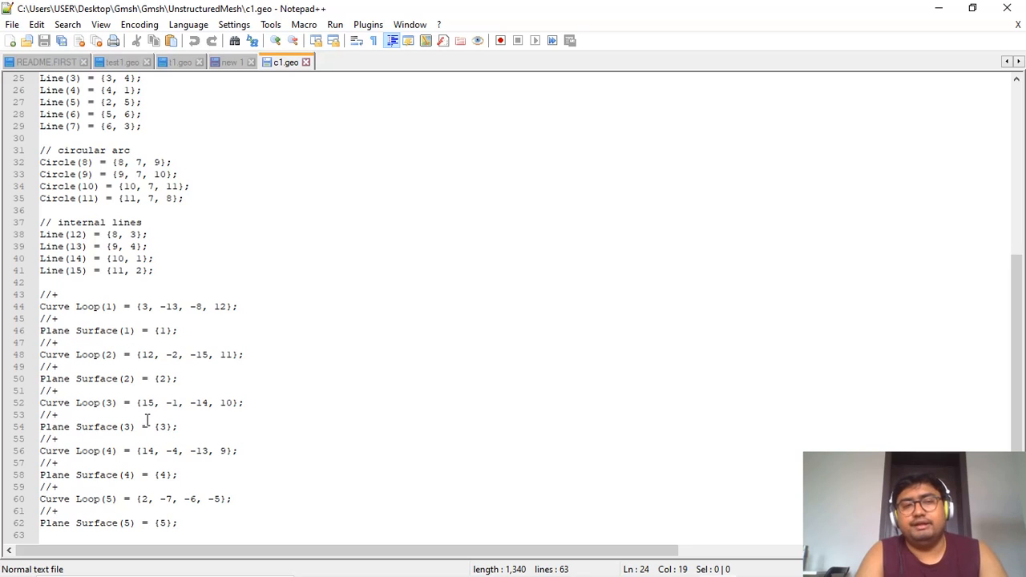
click(71, 320)
key(BackSpace)
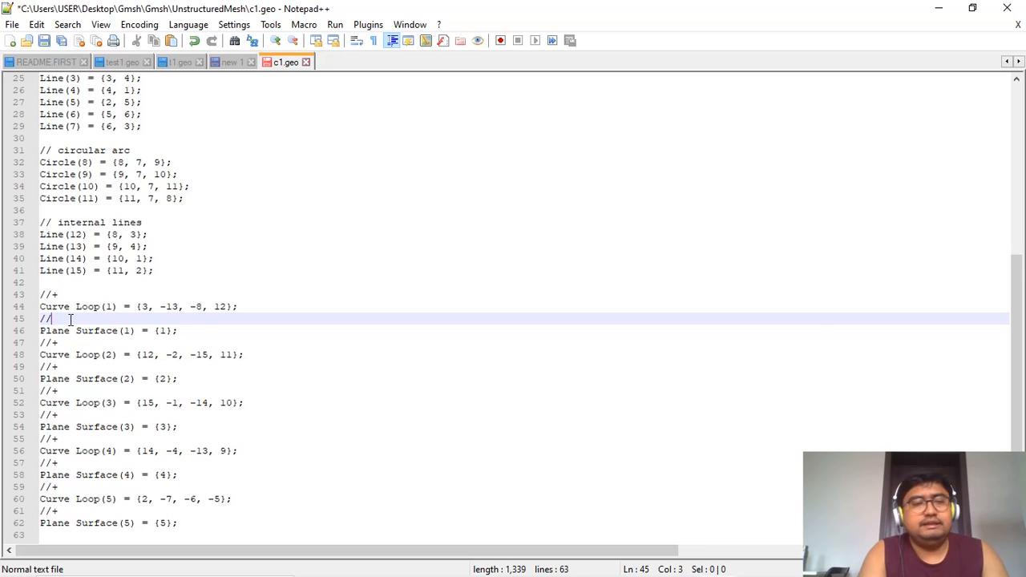
key(BackSpace)
key(BackSpace)
key(BackSpace)
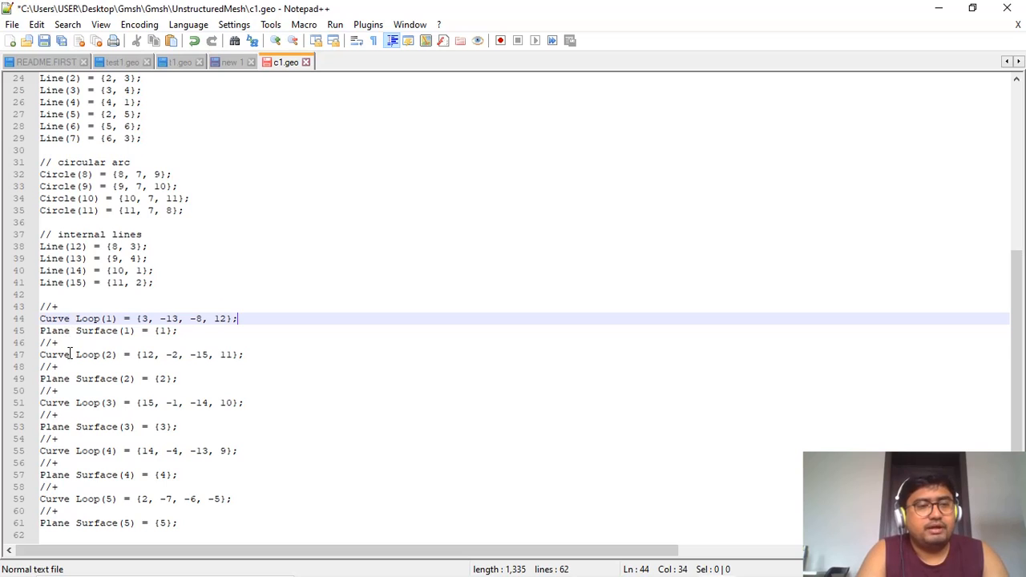
click(71, 343)
key(BackSpace)
key(BackSpace)
key(BackSpace)
key(BackSpace)
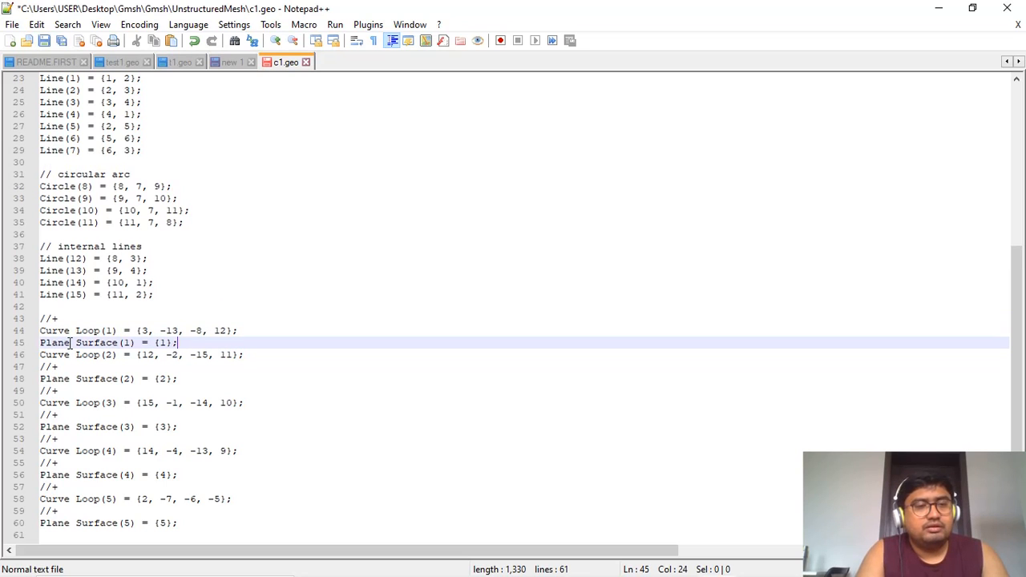
Remove the "//+" lines directly before and after the Plane Surface(2) statement
click(71, 365)
key(BackSpace)
key(BackSpace)
key(BackSpace)
key(BackSpace)
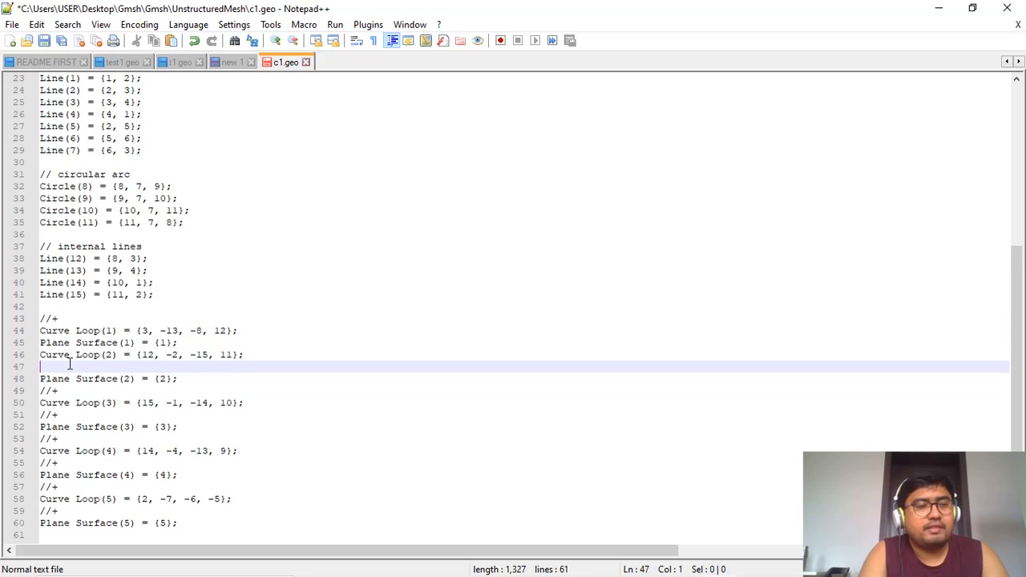
click(67, 390)
key(BackSpace)
key(BackSpace)
key(BackSpace)
key(BackSpace)
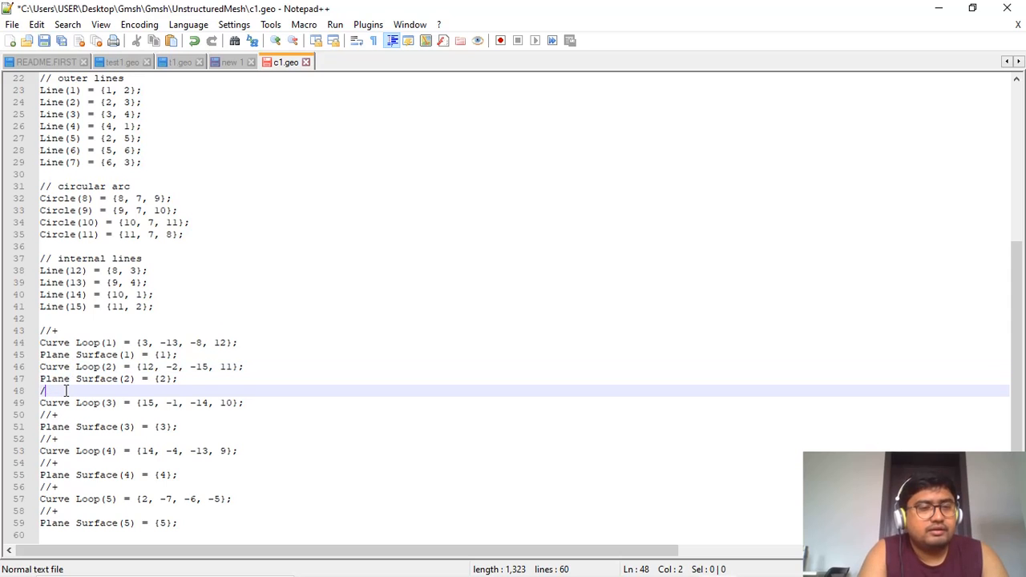
Remove the "//+" lines directly before and after the Plane Surface(3) statement
click(70, 415)
key(BackSpace)
key(BackSpace)
key(BackSpace)
key(BackSpace)
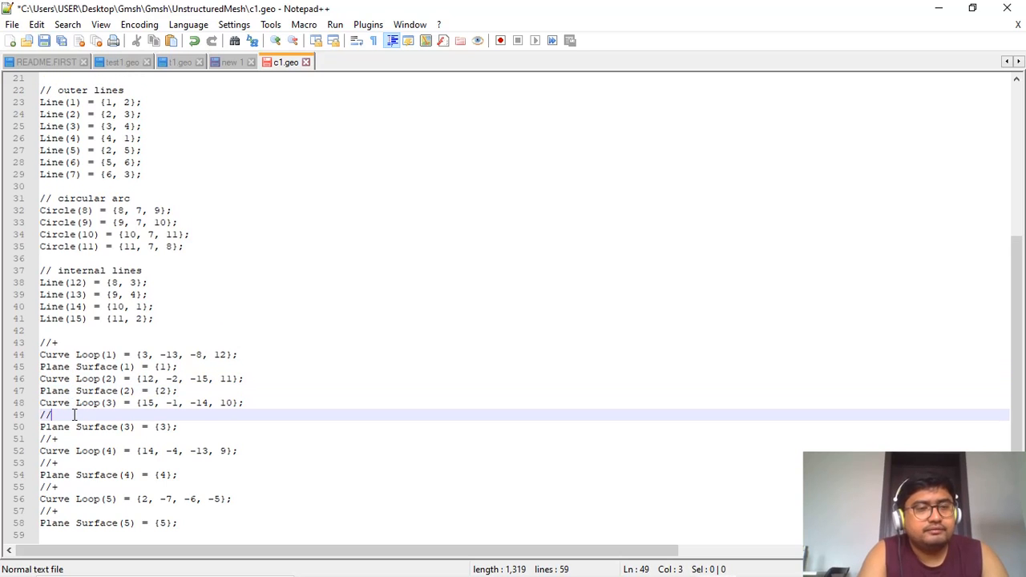
click(74, 439)
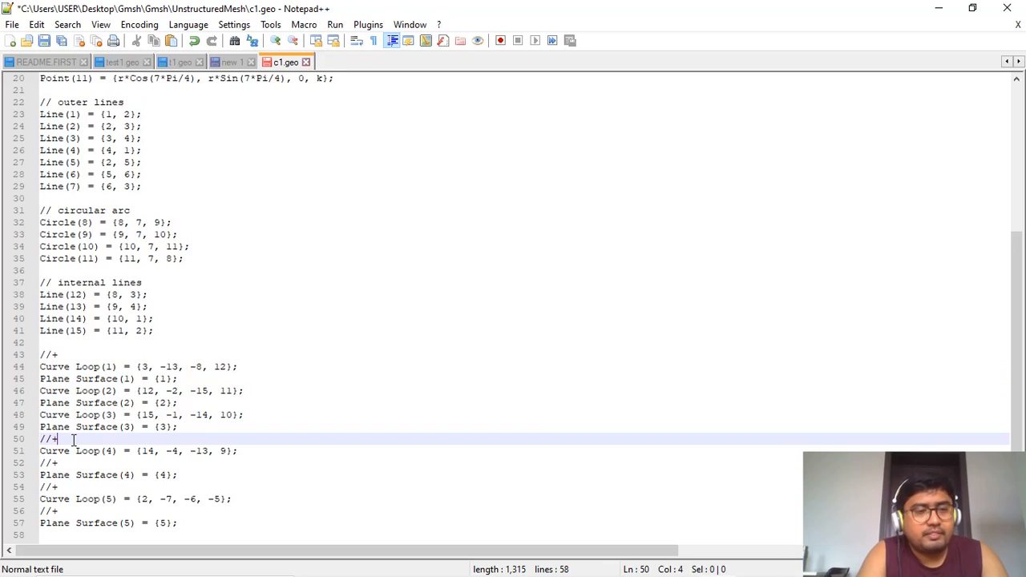
key(BackSpace)
key(BackSpace)
key(BackSpace)
key(BackSpace)
Remove the "//+" lines directly before and after the Plane Surface(4) statement
click(76, 462)
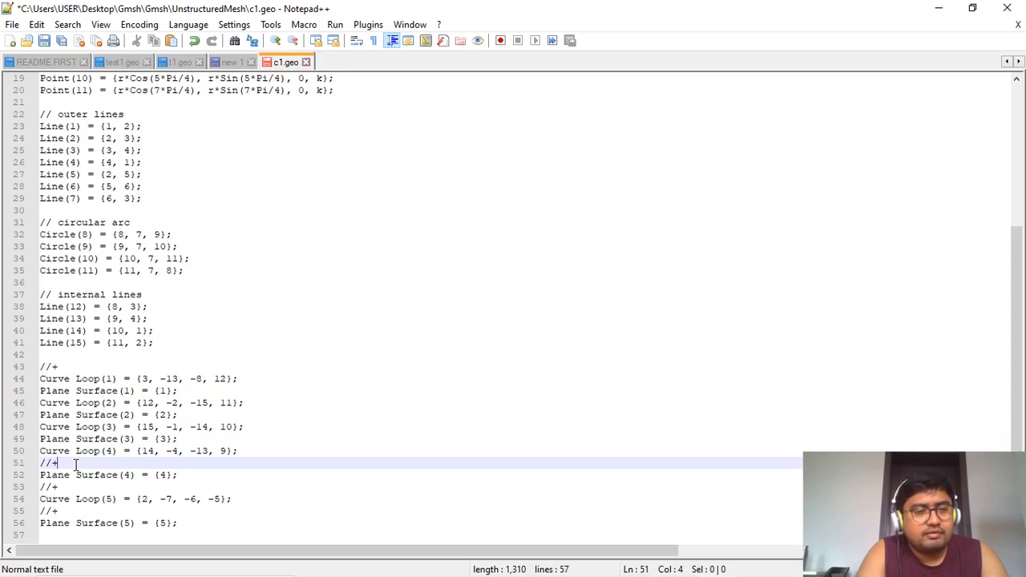
key(BackSpace)
key(BackSpace)
key(BackSpace)
key(BackSpace)
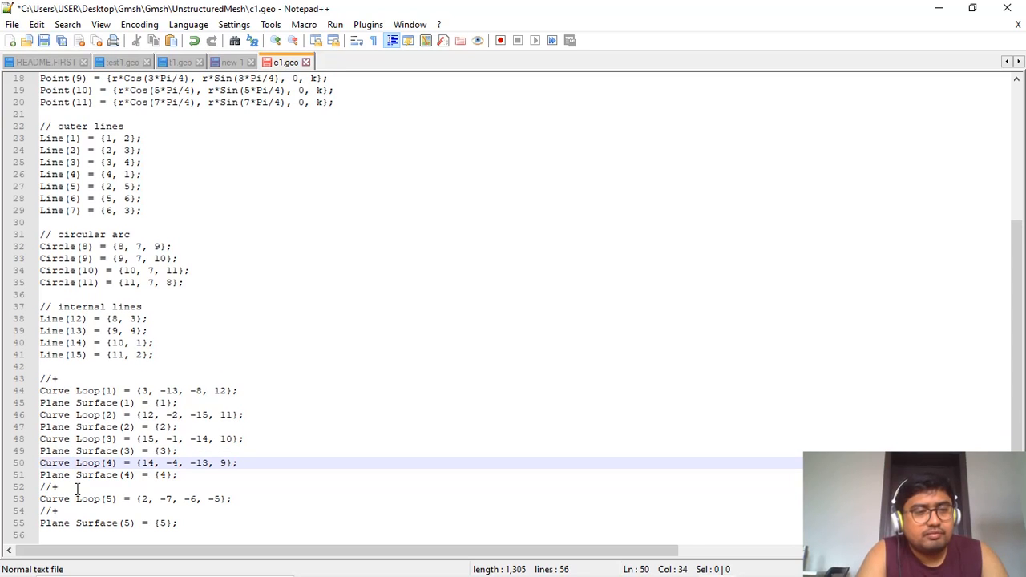
click(77, 487)
key(BackSpace)
key(BackSpace)
key(BackSpace)
key(BackSpace)
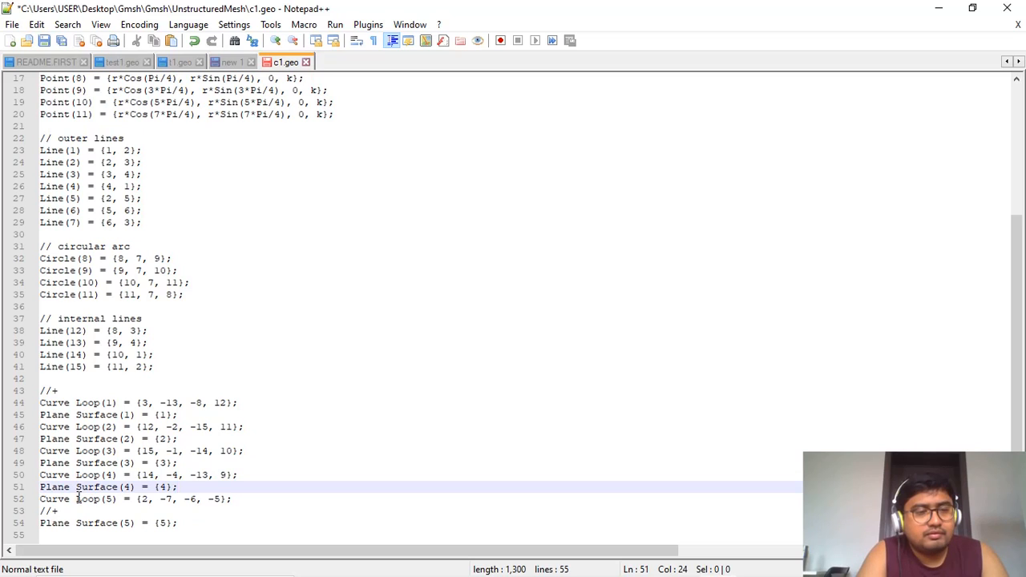
Remove the "//+" line between Curve Loop(5) and Plane Surface(5), and save c1.geo
click(78, 511)
key(BackSpace)
key(BackSpace)
key(BackSpace)
key(BackSpace)
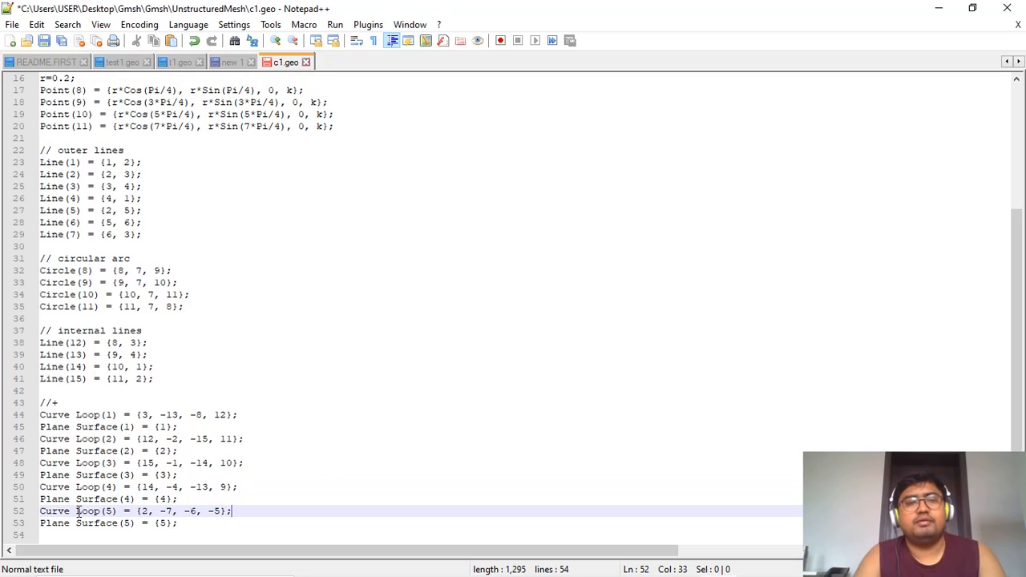
key(ctrl+s)
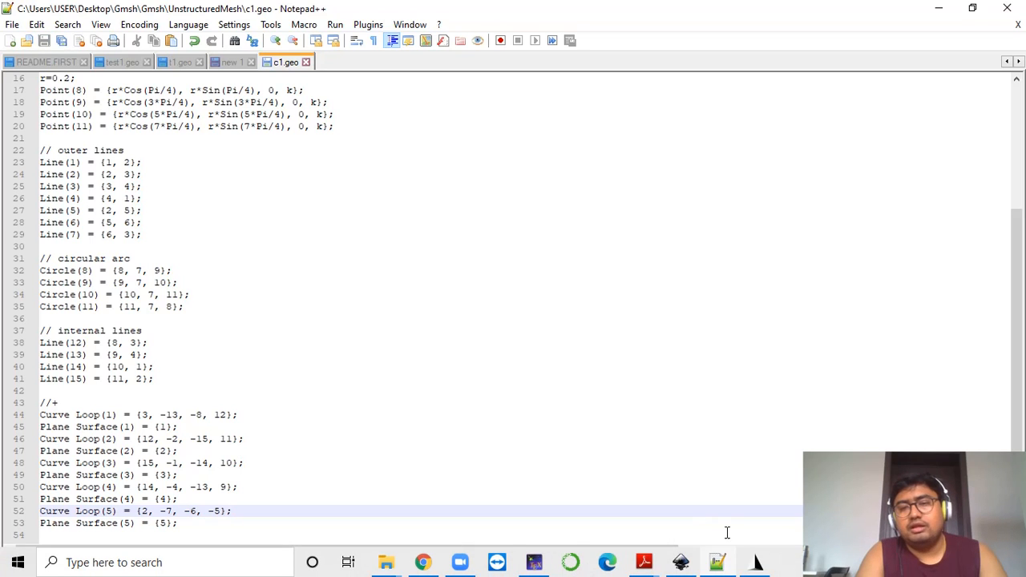
Switch to Gmsh and define the top edge above the cylinder as a transfinite curve with 10 points, type Progression, parameter 1
click(757, 563)
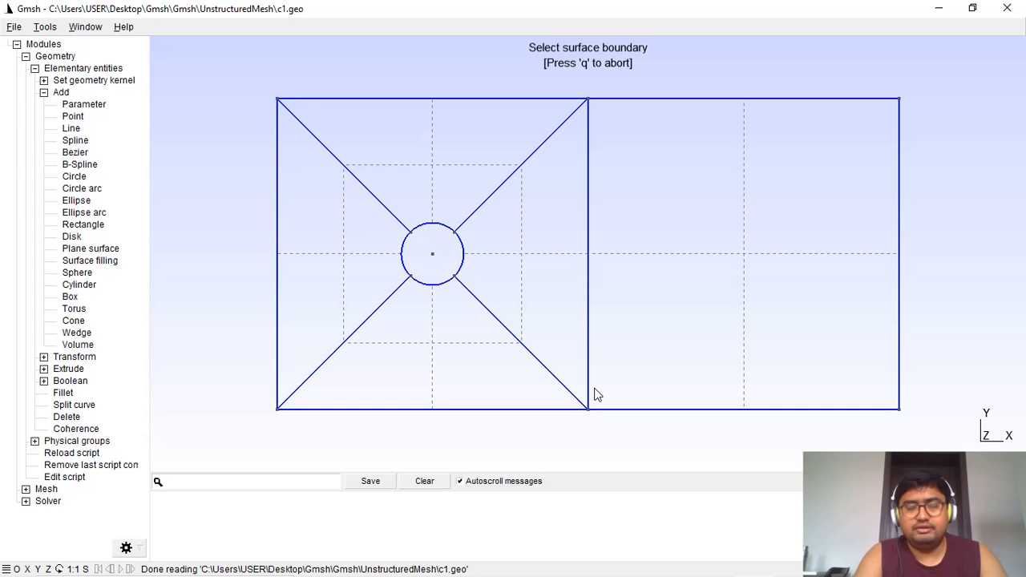
click(45, 93)
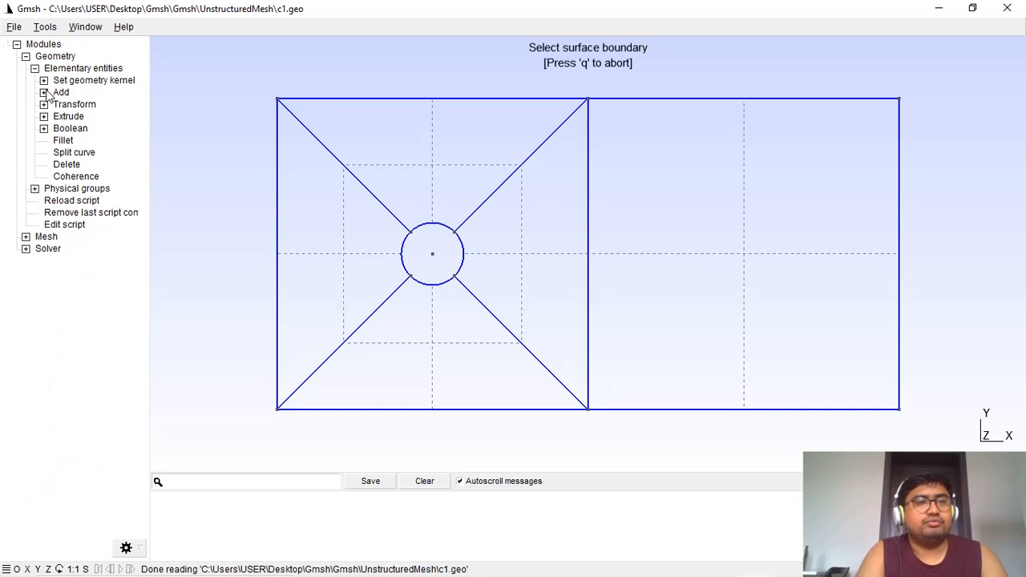
click(26, 56)
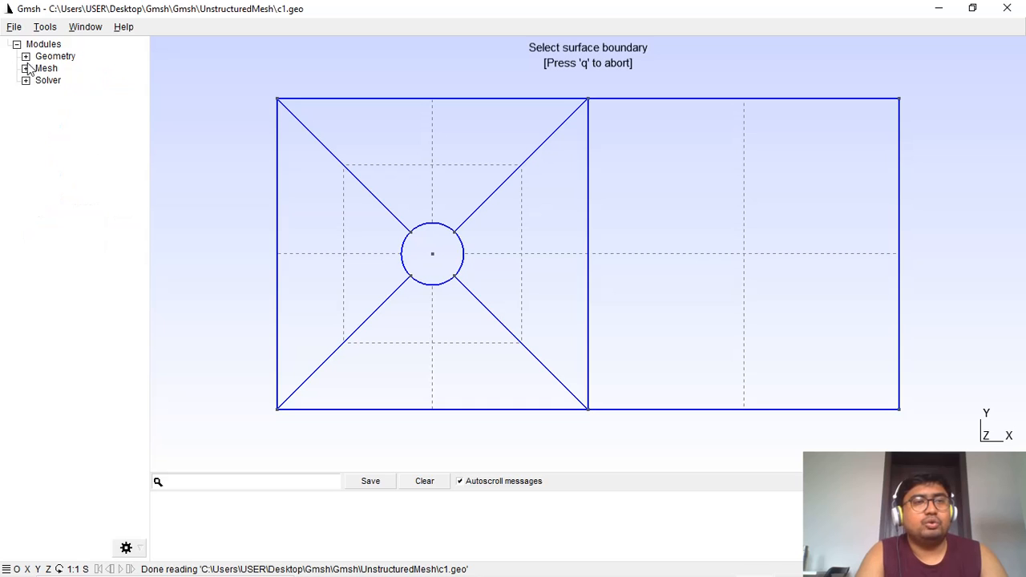
click(25, 68)
click(34, 80)
click(35, 80)
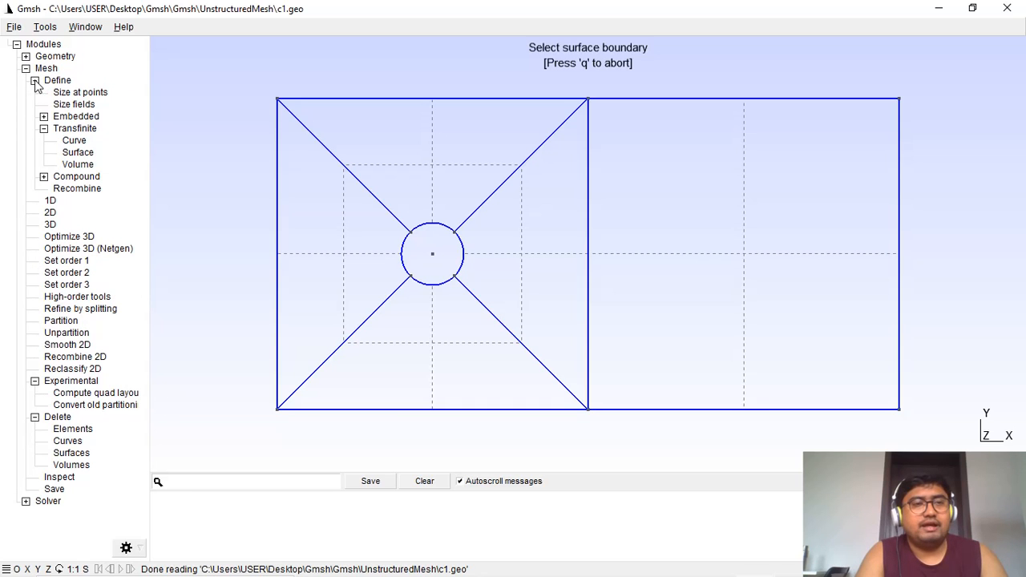
click(45, 128)
click(44, 128)
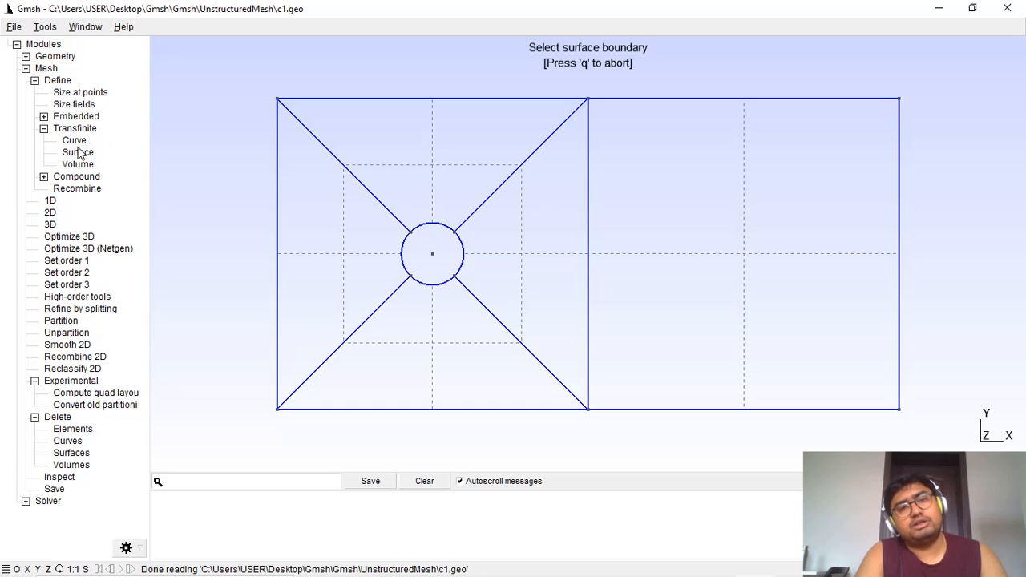
click(75, 142)
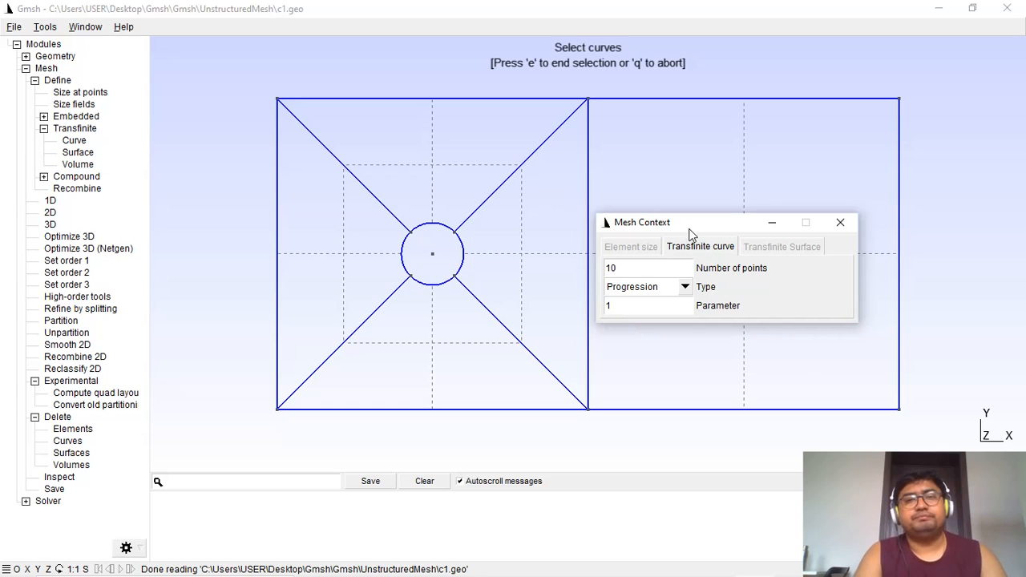
click(465, 98)
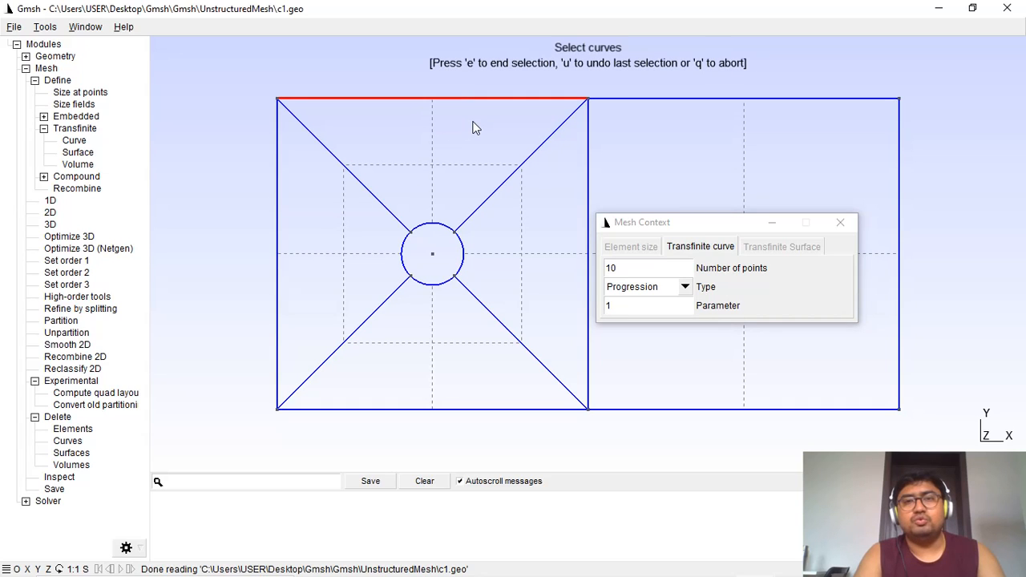
key(e)
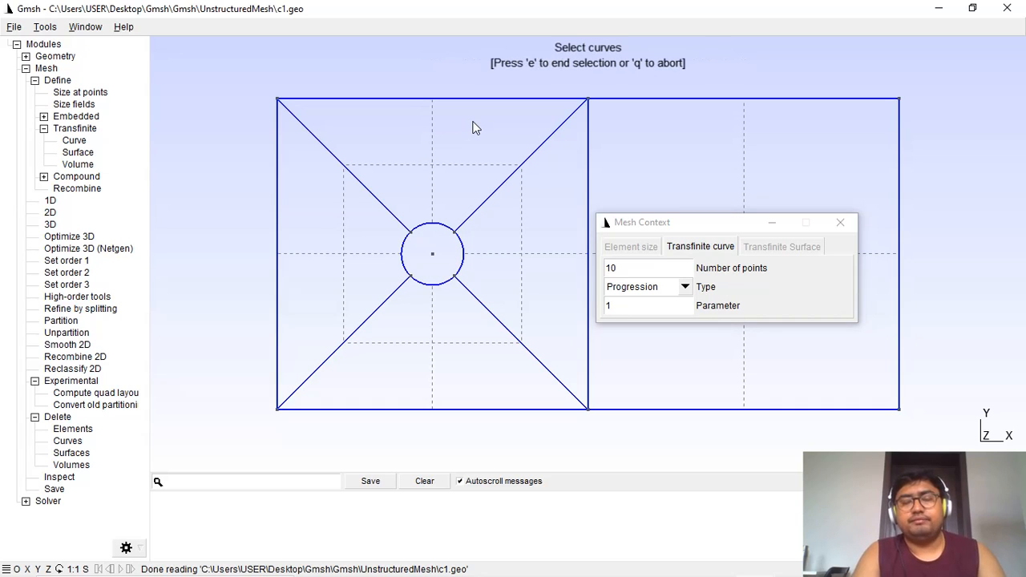
key(q)
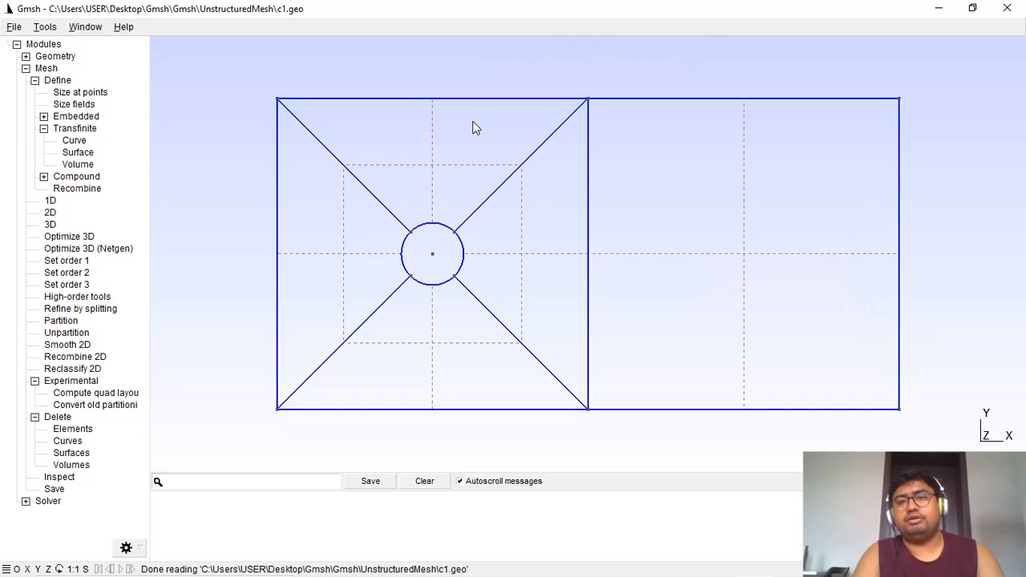
Switch to Notepad++, reload c1.geo and move "Transfinite Curve {3} = 10 Using Progression 1;" to the end of the Line(3) definition
click(718, 563)
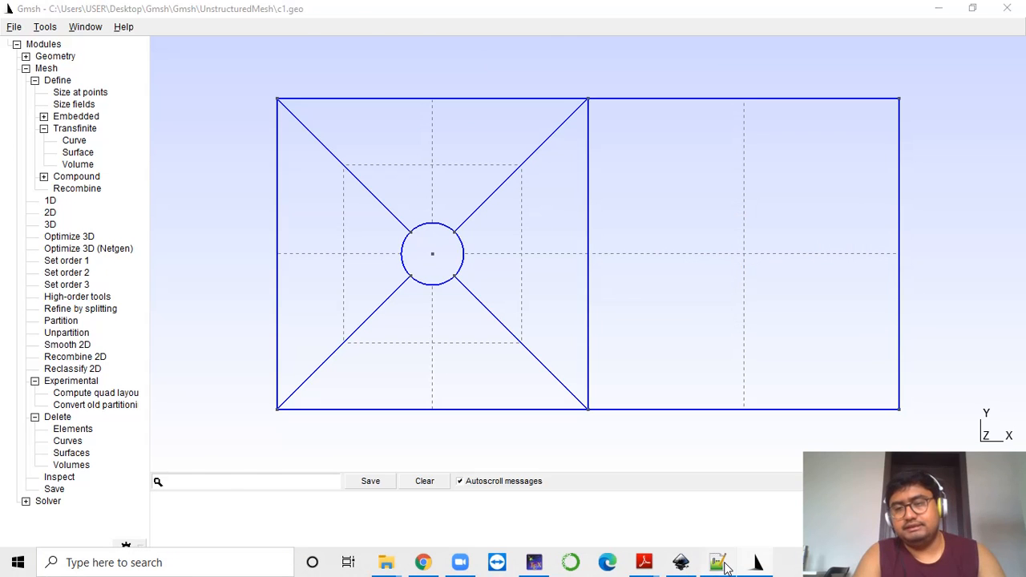
click(566, 358)
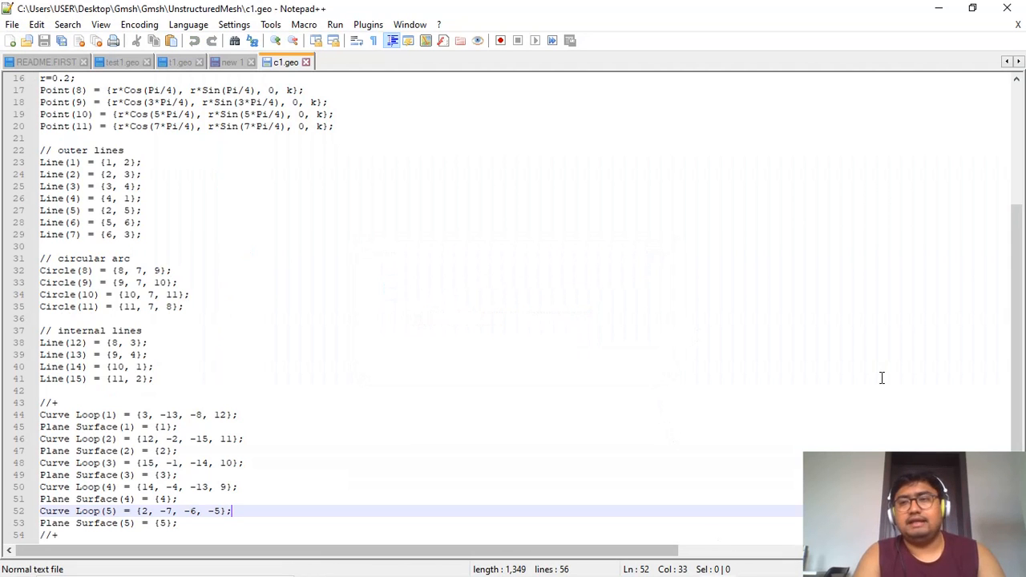
scroll(1018, 441, down, 1)
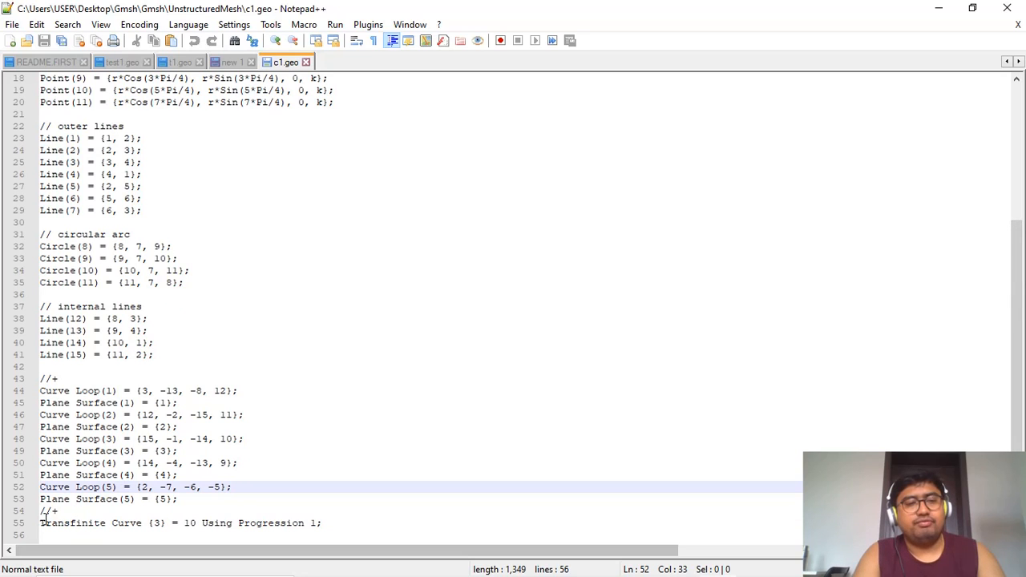
drag(40, 523, 323, 527)
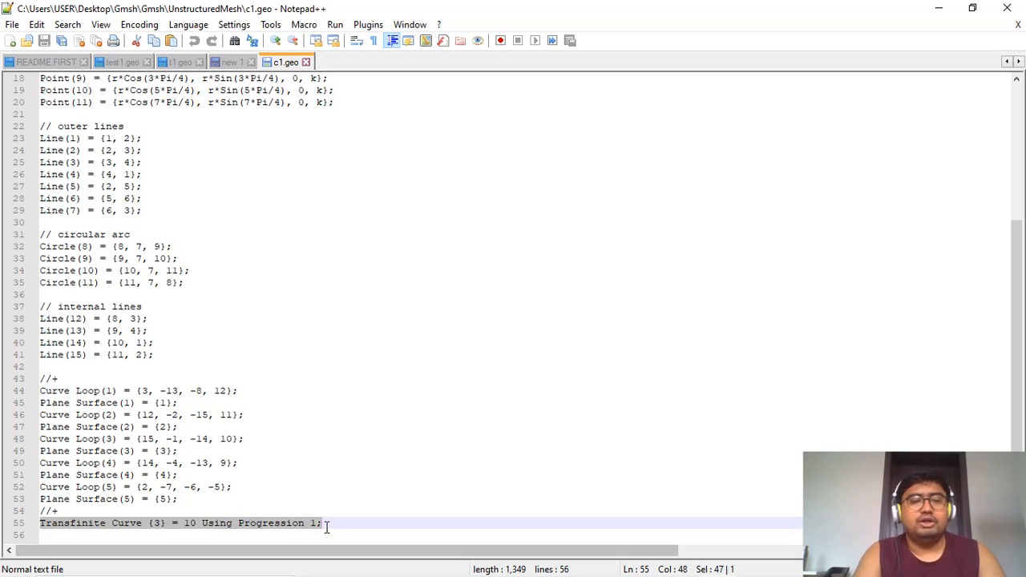
right_click(317, 527)
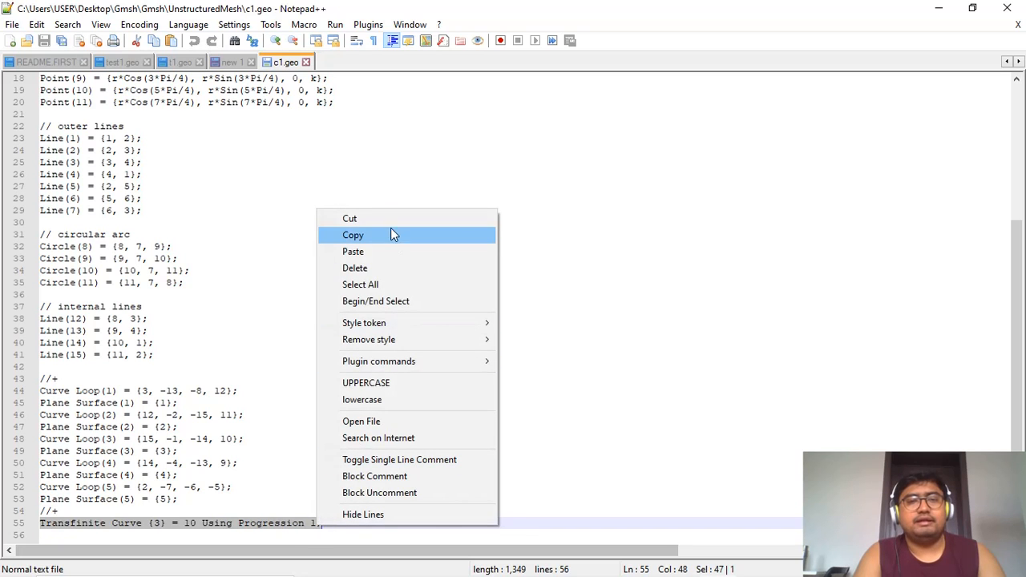
click(390, 222)
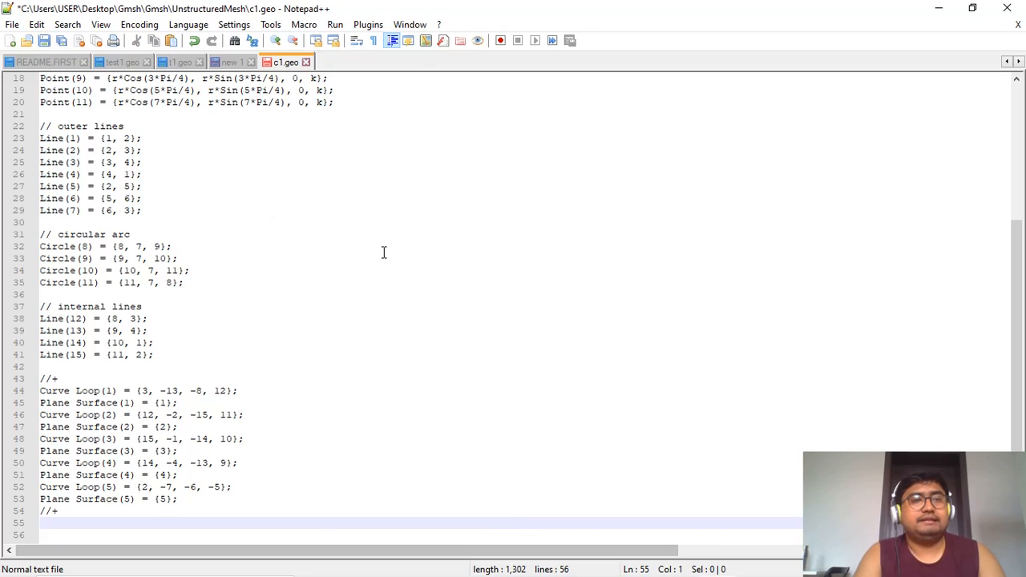
click(167, 164)
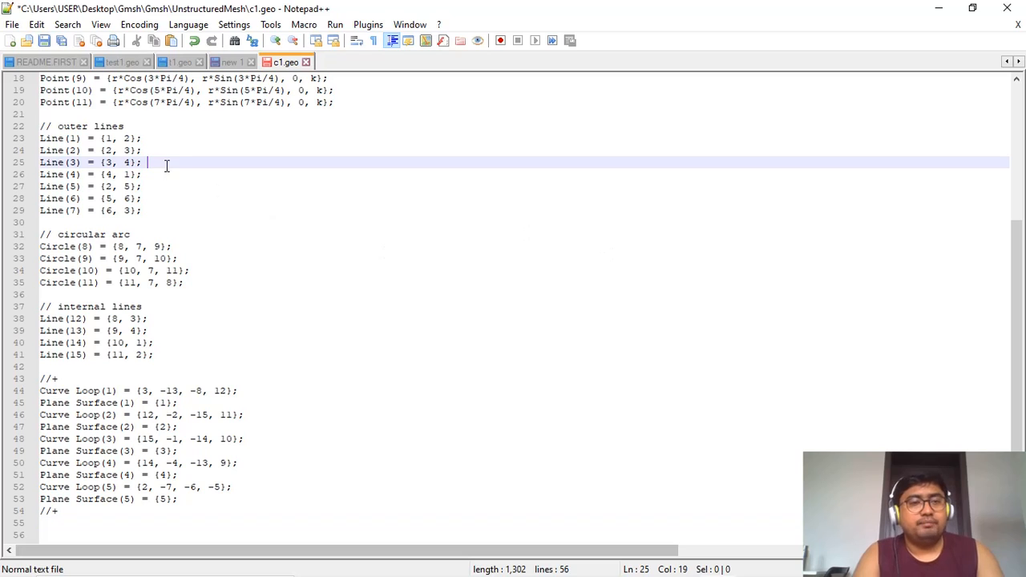
key(ctrl+v)
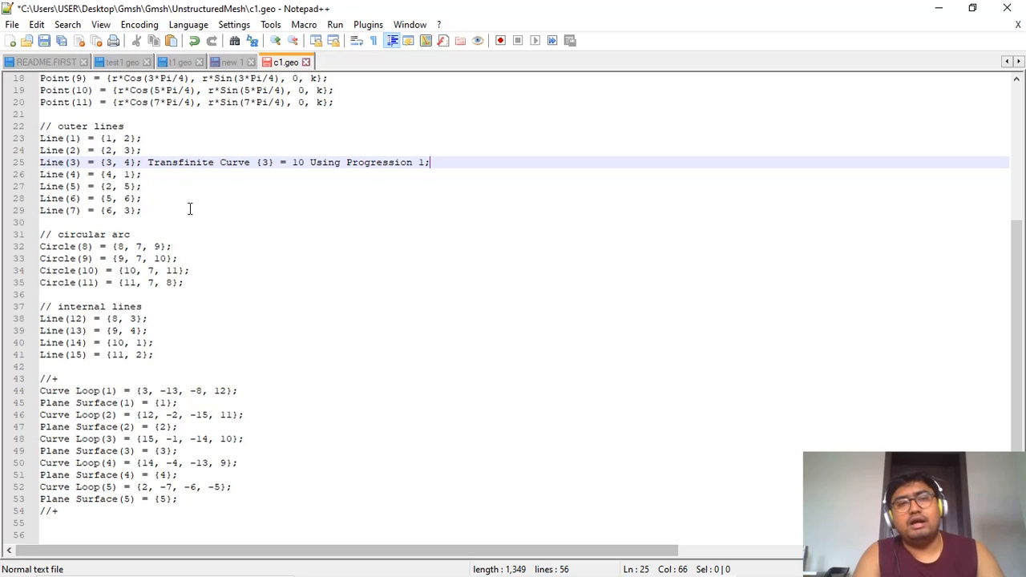
Copy the transfinite statement from Line(3) to the end of Line(1), changed to "Transfinite Curve {1} = 10 Using Progression 1;"
drag(147, 162, 431, 157)
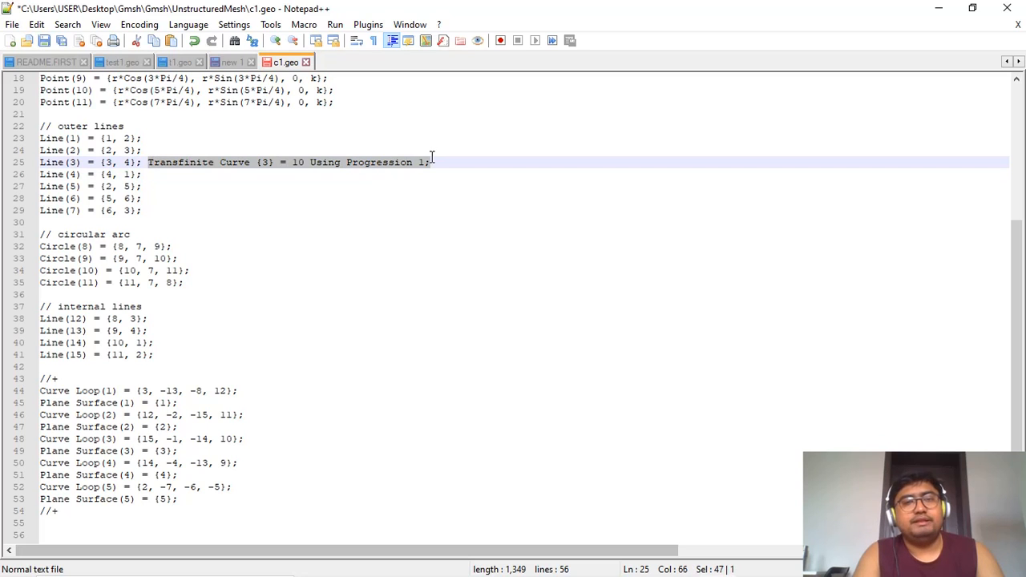
click(295, 140)
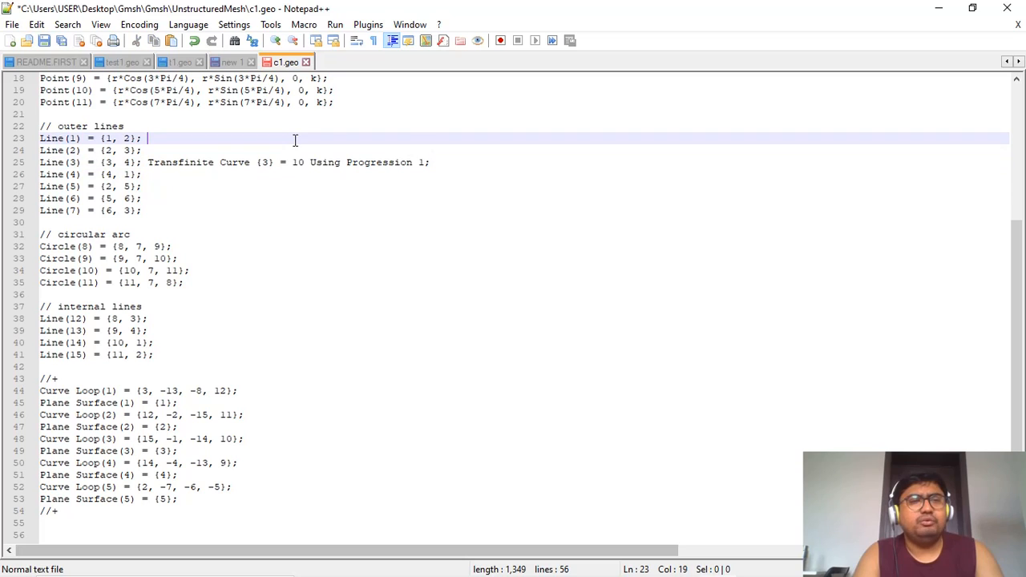
key(ctrl+v)
click(269, 139)
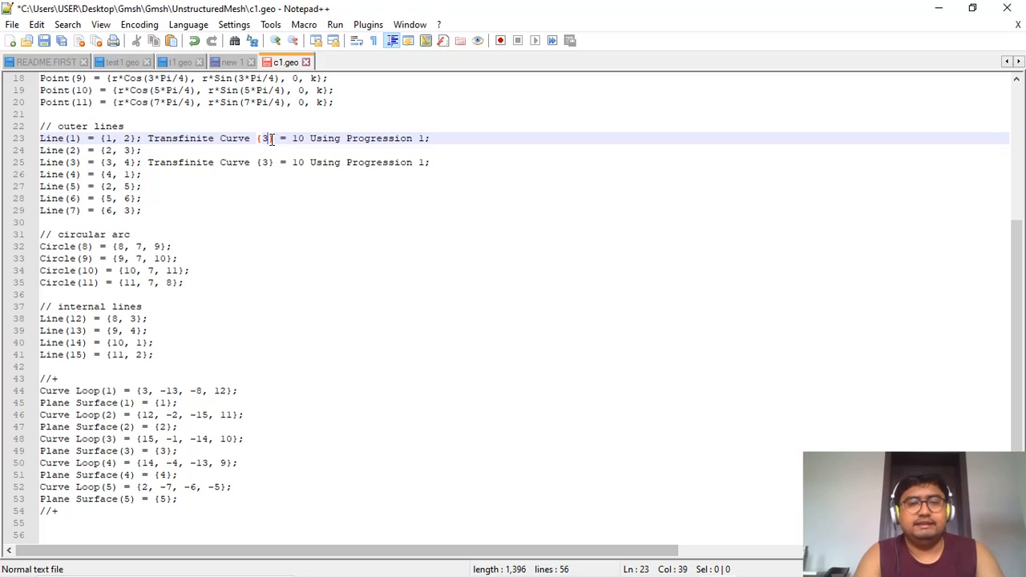
key(BackSpace)
text(1)
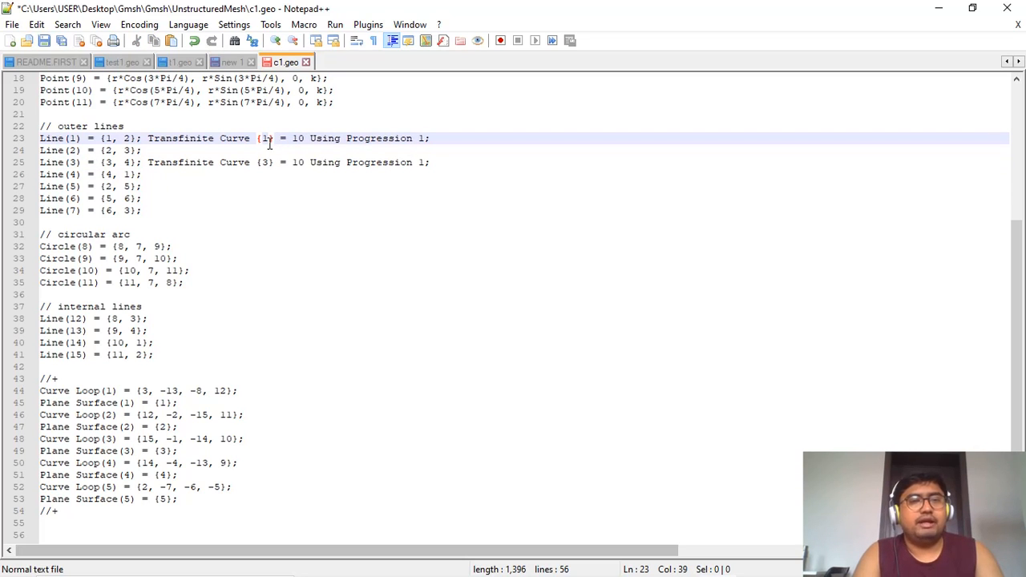
Append "Transfinite Curve {2} = 10 Using Progression 1;" to the Line(2) definition
click(265, 150)
key(ctrl+v)
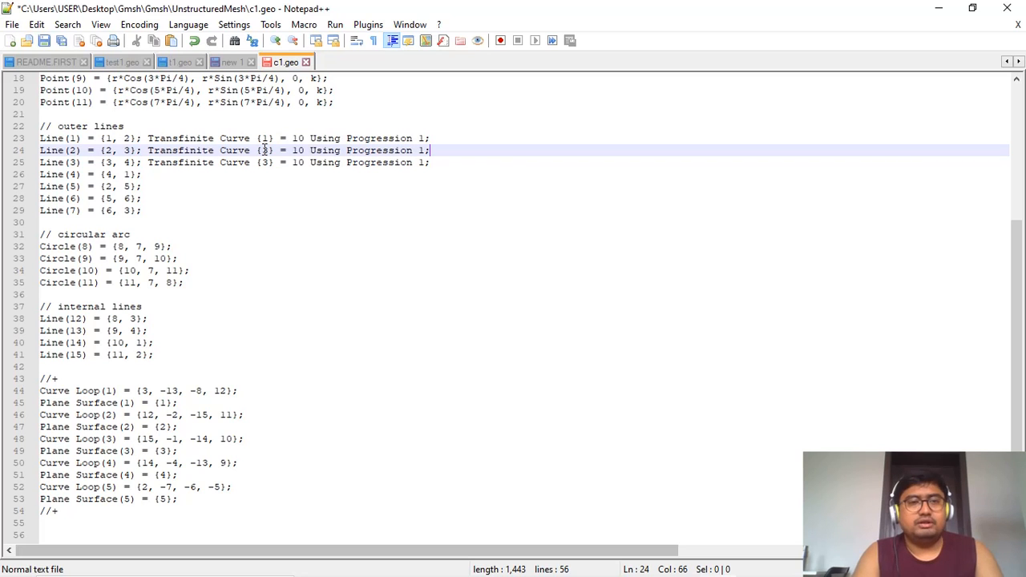
click(268, 150)
key(BackSpace)
text(2)
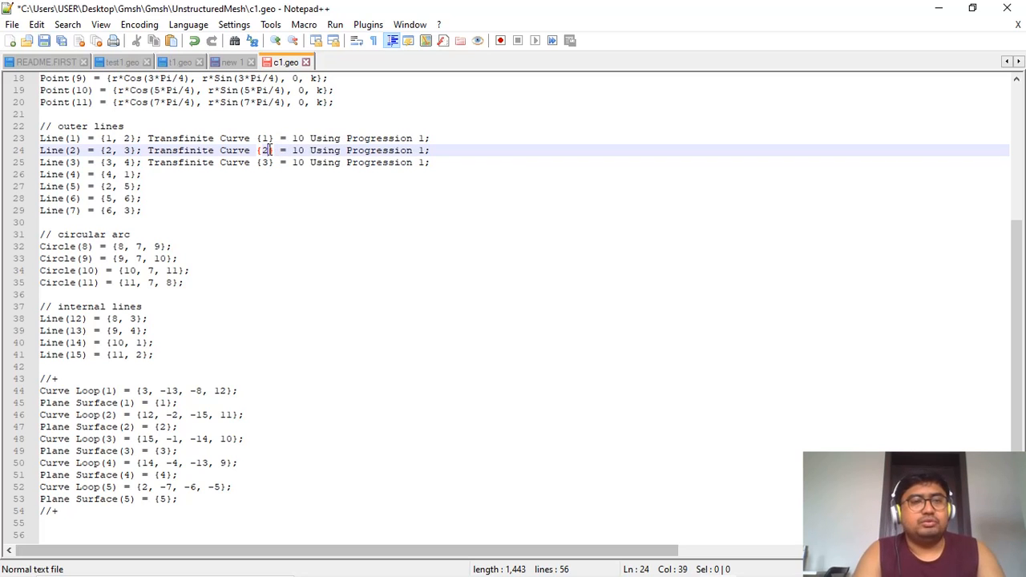
Append "Transfinite Curve {4} = 10 Using Progression 1;" to the Line(4) definition
click(214, 174)
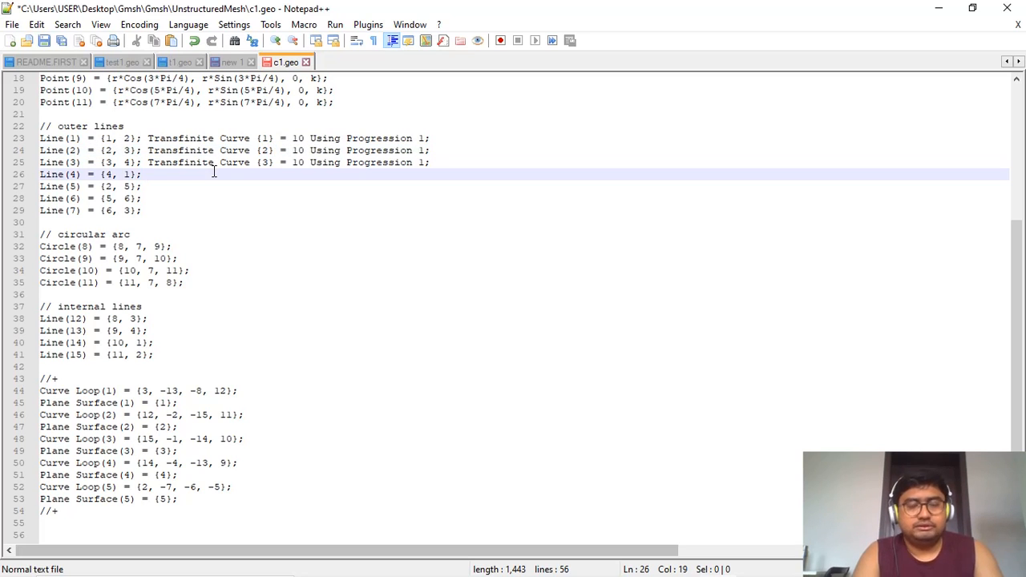
key(ctrl+v)
click(269, 175)
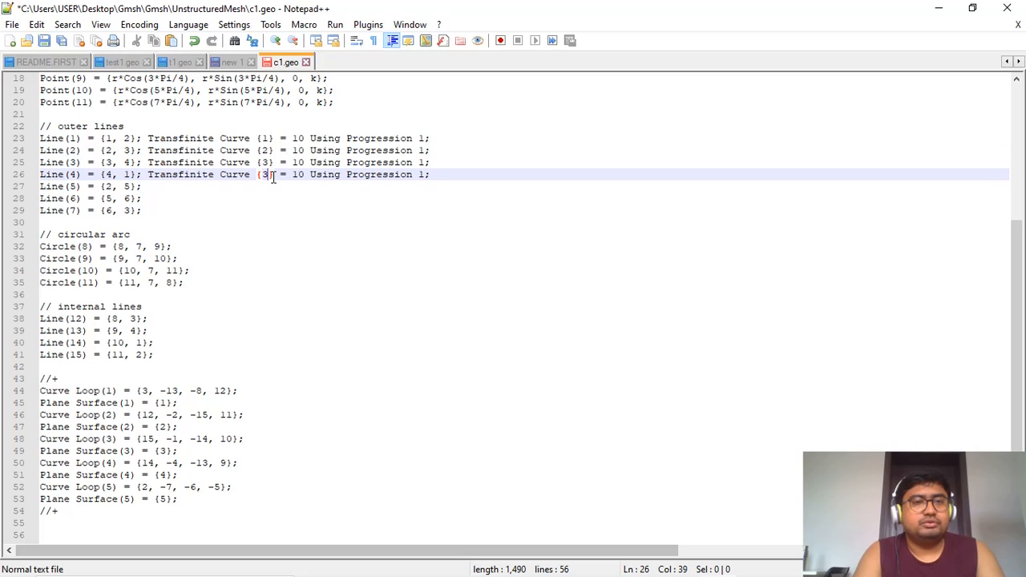
key(BackSpace)
text(4)
Append "Transfinite Curve {5} = 10 Using Progression 1;" to the Line(5) definition
click(270, 187)
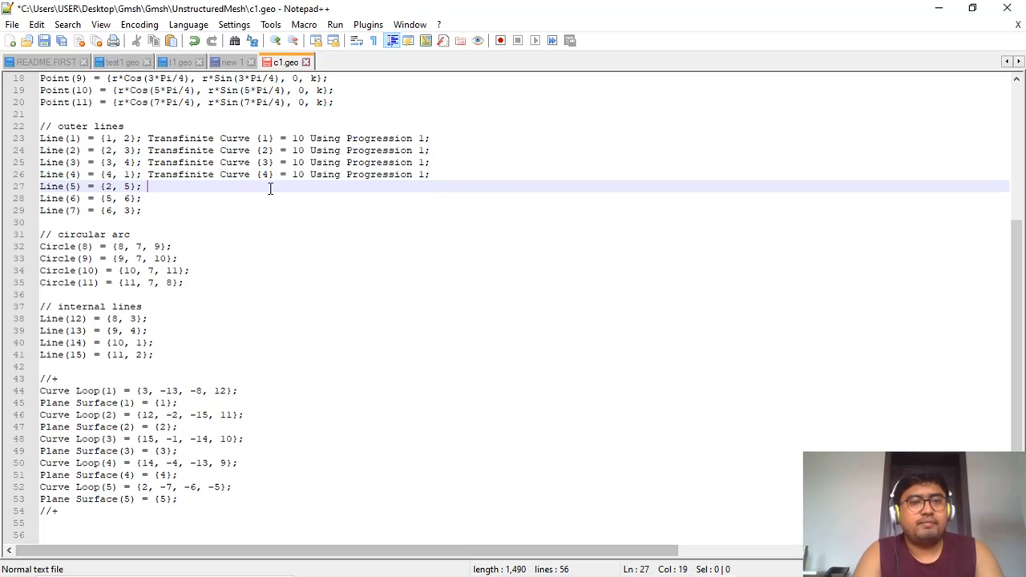
key(ctrl+v)
click(267, 186)
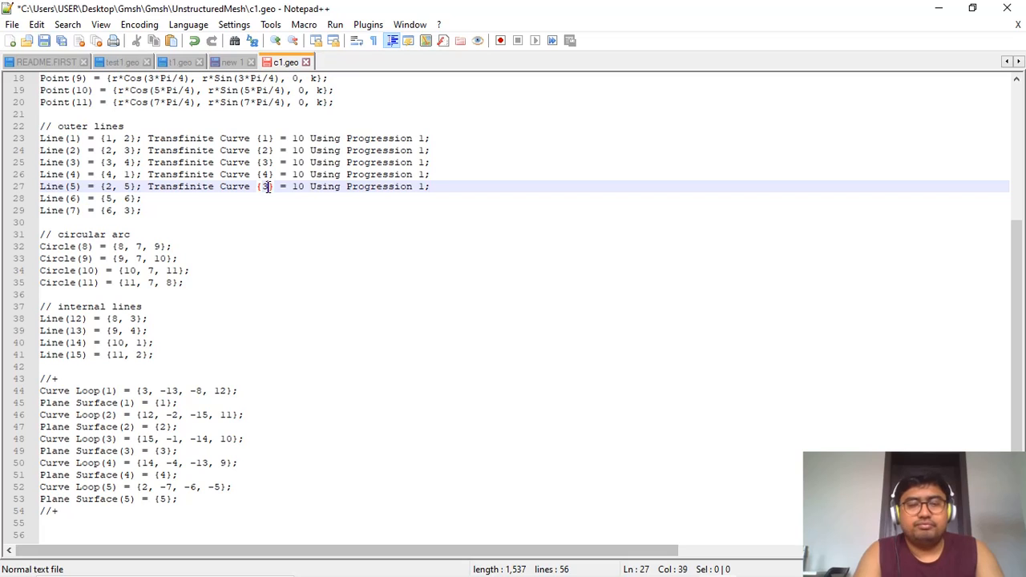
key(BackSpace)
text(5)
Append "Transfinite Curve {6} = 10 Using Progression 1;" to the Line(6) definition
click(264, 198)
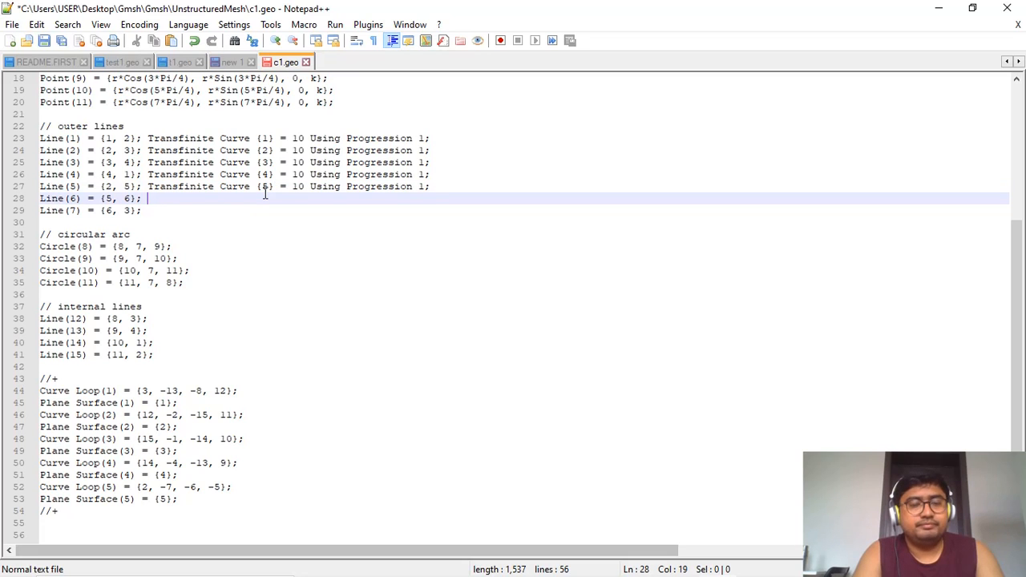
key(ctrl+v)
click(270, 198)
key(BackSpace)
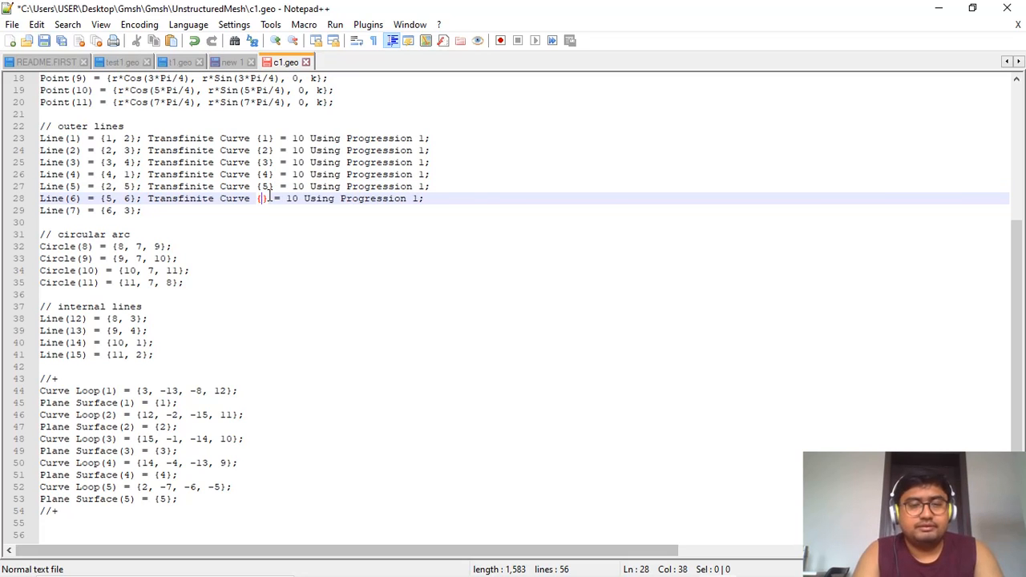
text(6)
Append "Transfinite Curve {7} = 10 Using Progression 1;" to the Line(7) definition
click(271, 214)
key(ctrl+v)
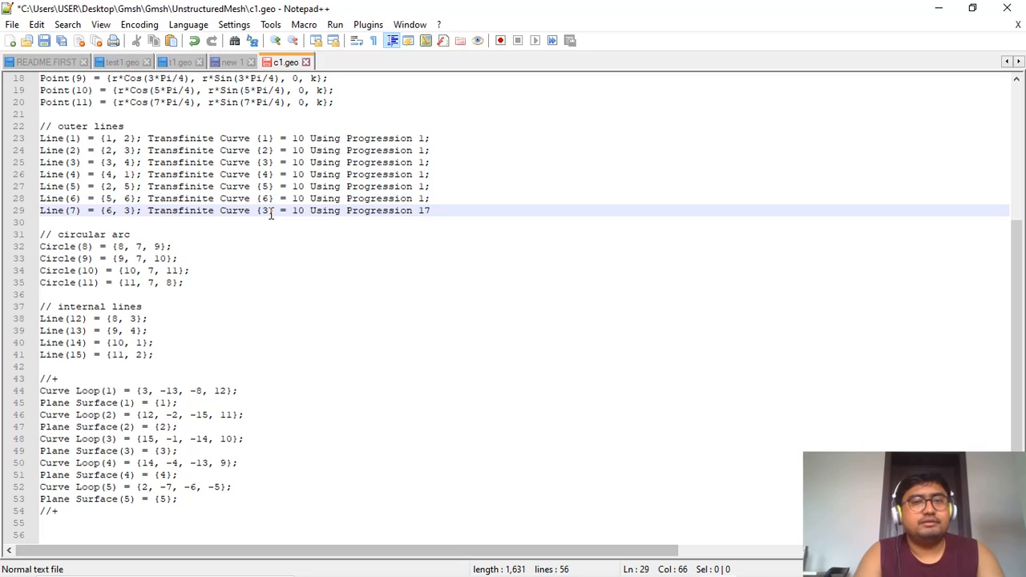
key(BackSpace)
text(;)
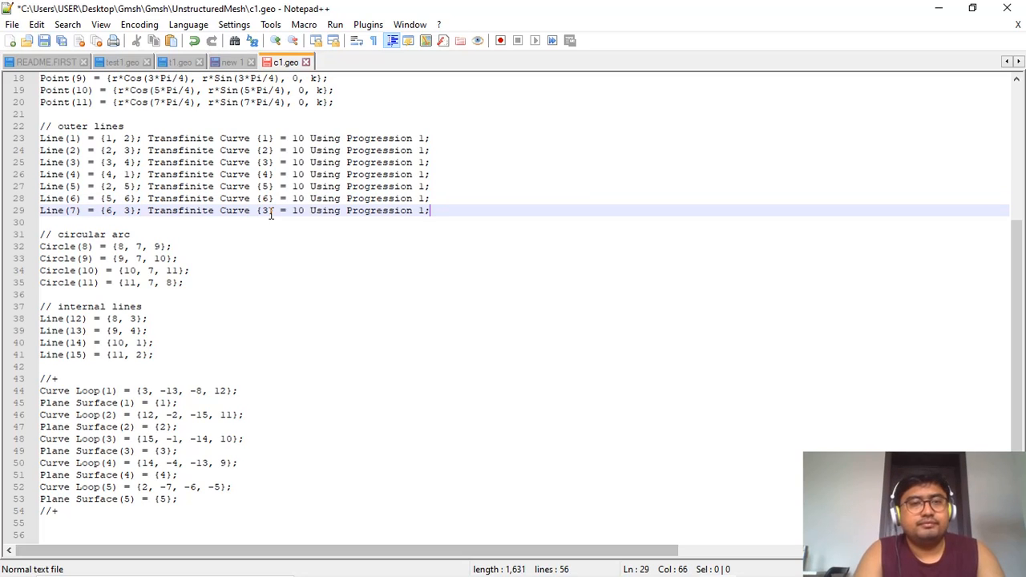
click(272, 212)
key(BackSpace)
text(7)
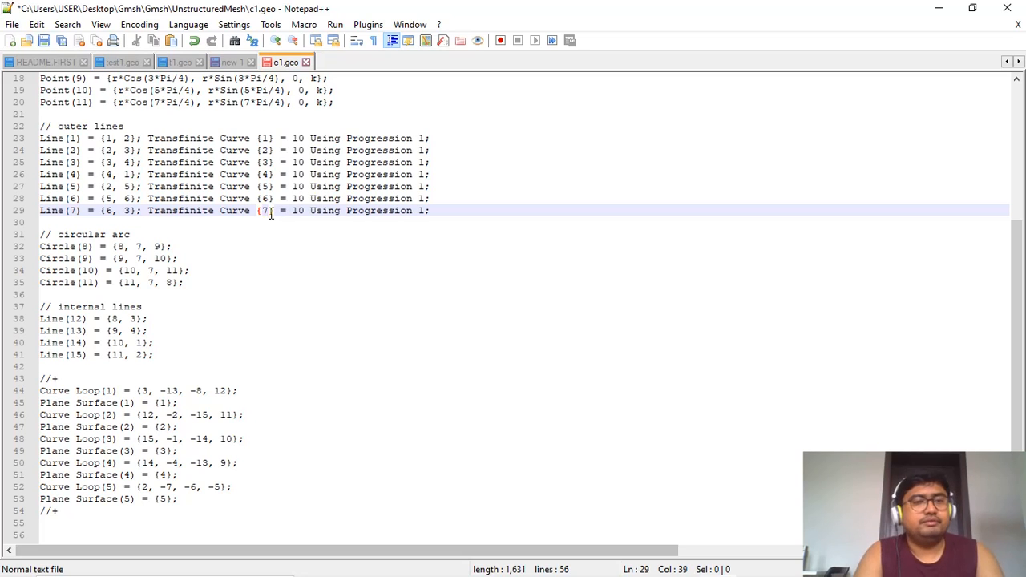
Append "Transfinite Curve {8} = 10 Using Progression 1;" to the Circle(8) arc definition
click(231, 243)
key(ctrl+v)
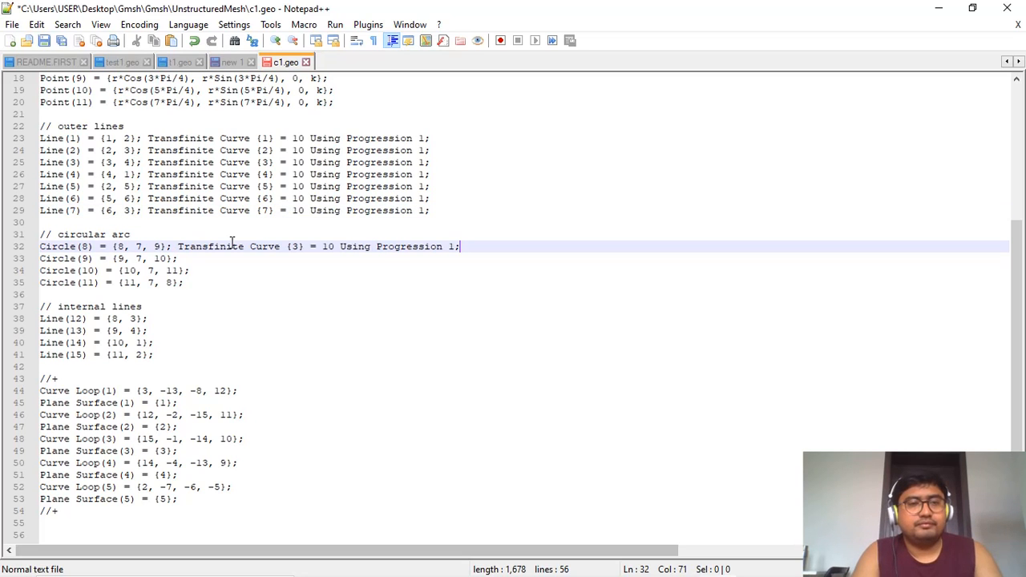
click(295, 247)
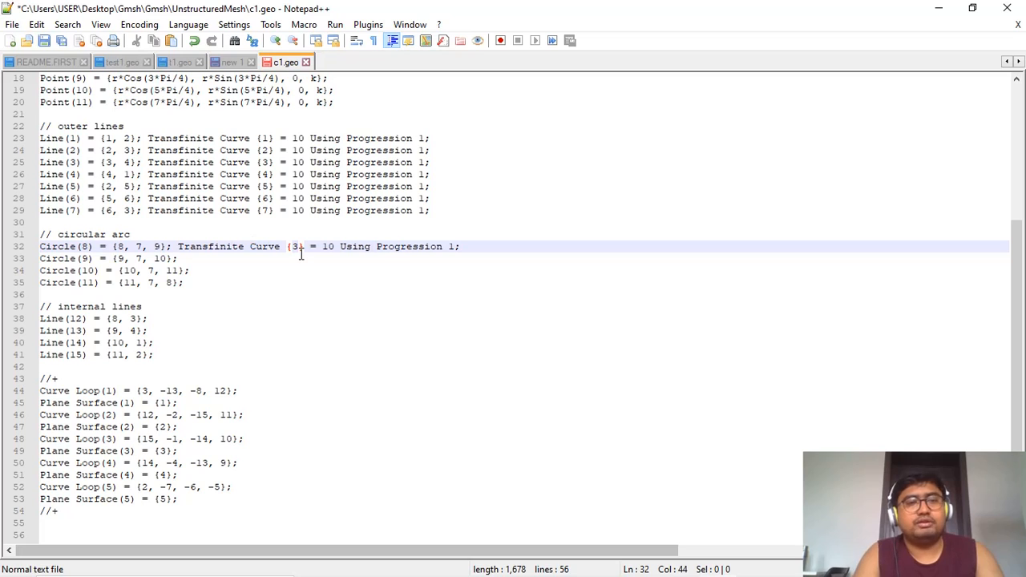
key(BackSpace)
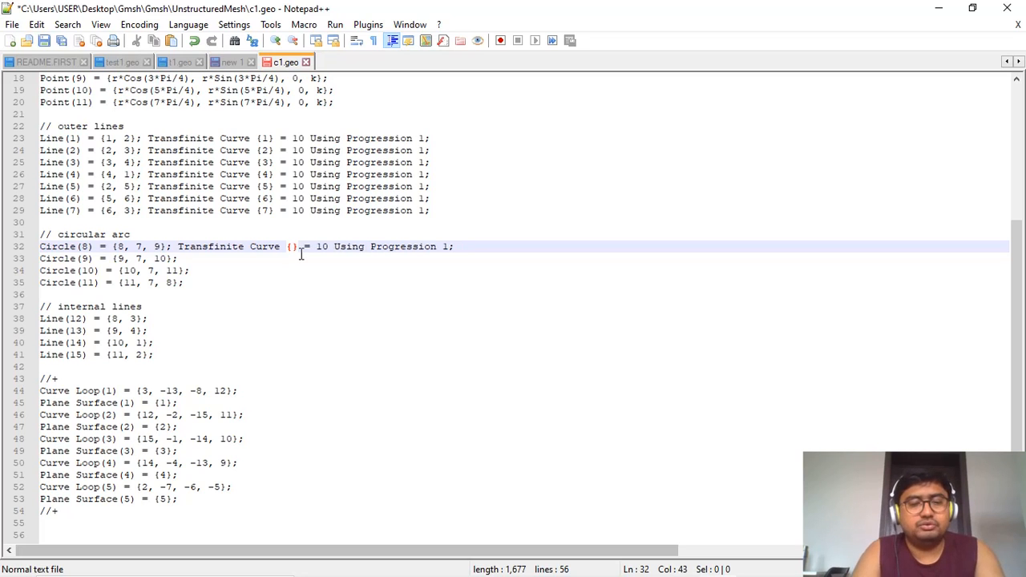
text(8)
Append "Transfinite Curve {9} = 10 Using Progression 1;" to the Circle(9) arc definition
click(286, 271)
click(284, 258)
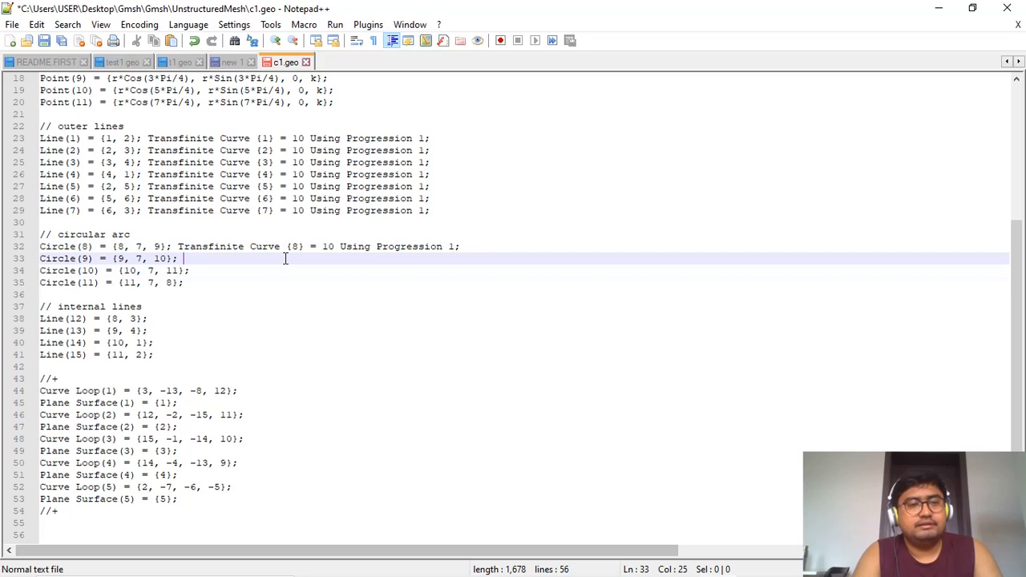
key(ctrl+v)
double_click(302, 258)
text(3)
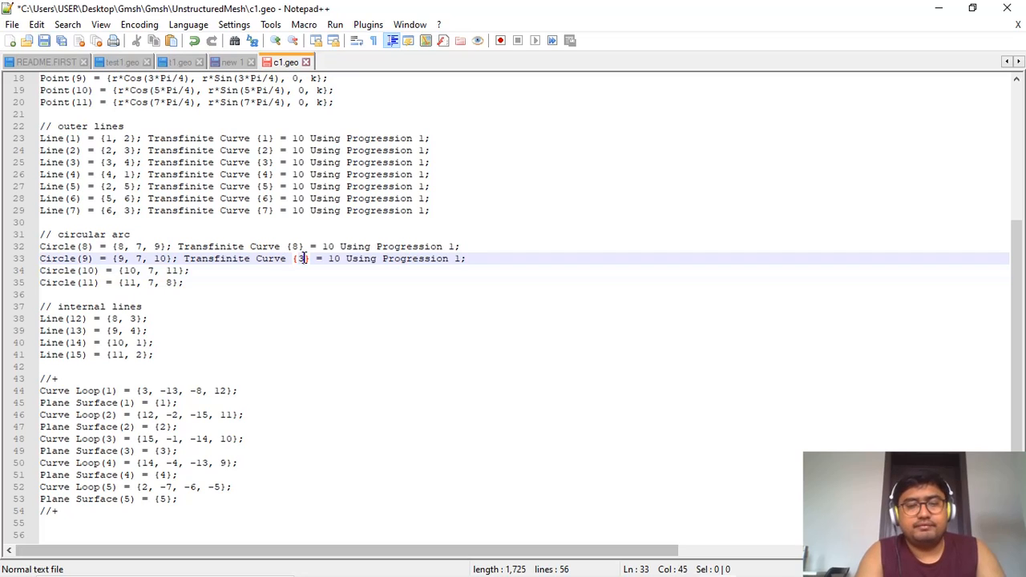
key(BackSpace)
text(9)
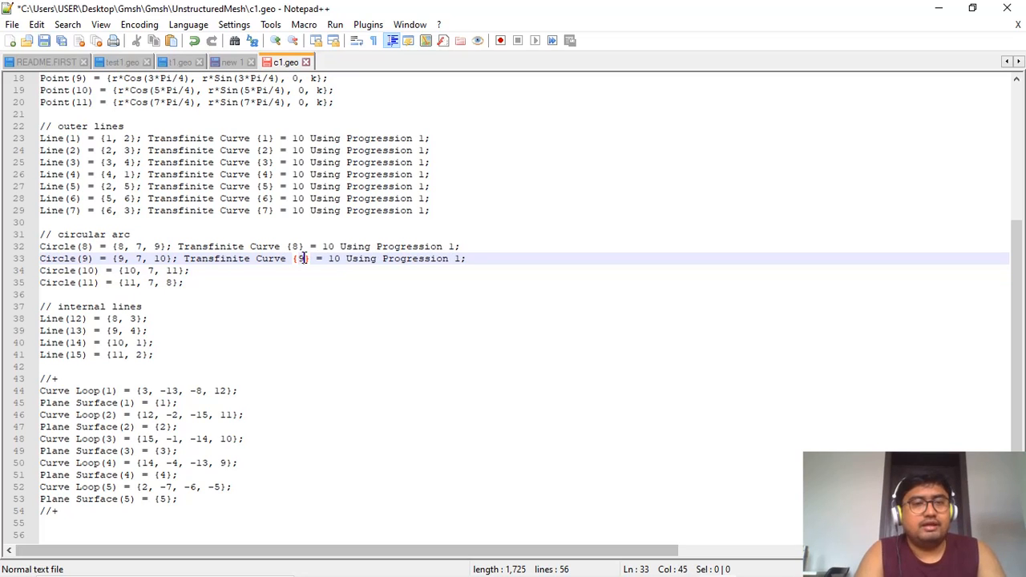
Append "Transfinite Curve {10} = 10 Using Progression 1;" to the Circle(10) arc definition
click(299, 270)
text(Transfinite Curve {3} = 10 Using Progression 1;)
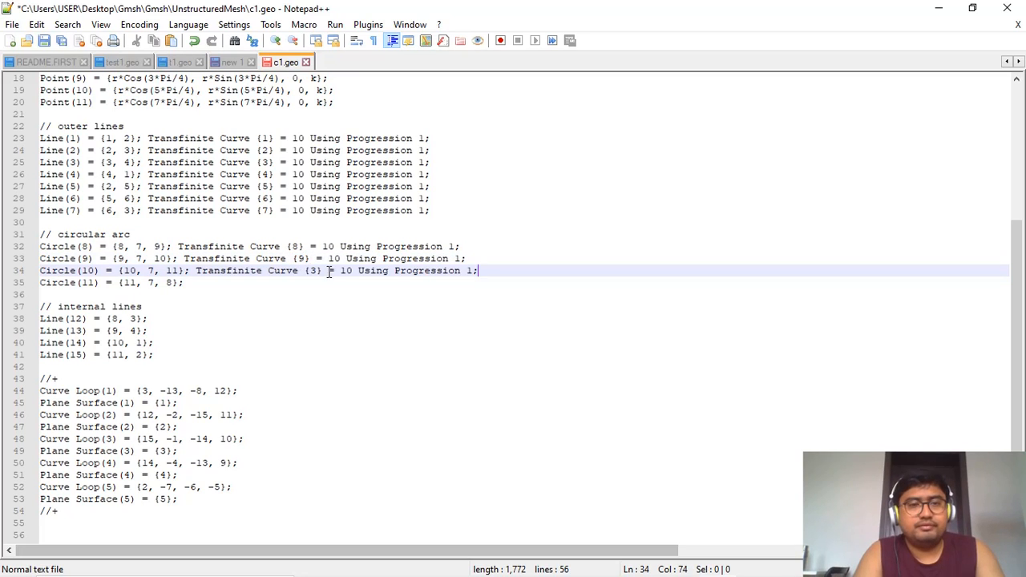
click(317, 270)
key(BackSpace)
text(10)
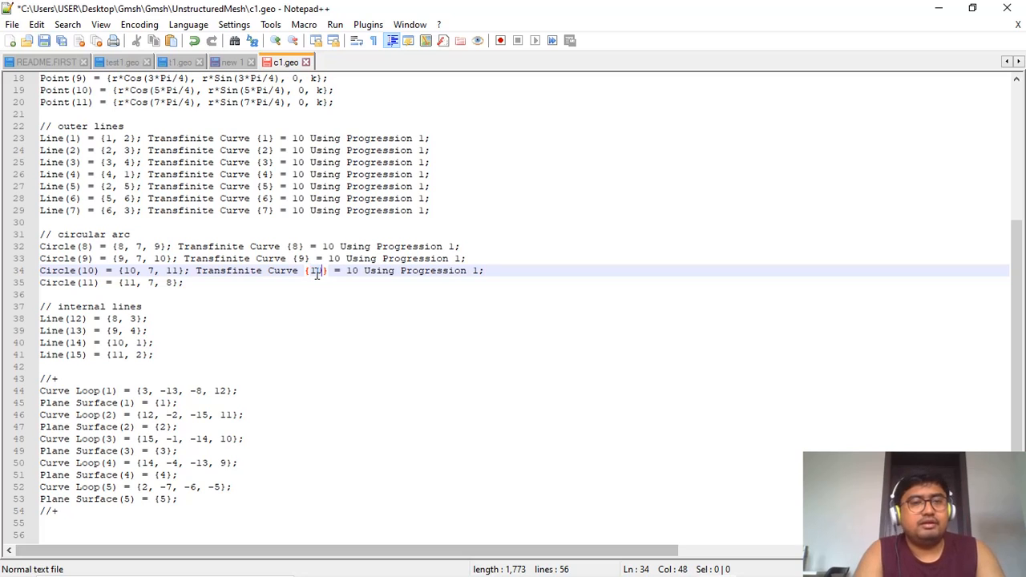
Append "Transfinite Curve {11} = 10 Using Progression 1;" to the Circle(11) arc definition
click(314, 279)
text(Transfinite Curve {3} = 10 Using Progression 1;)
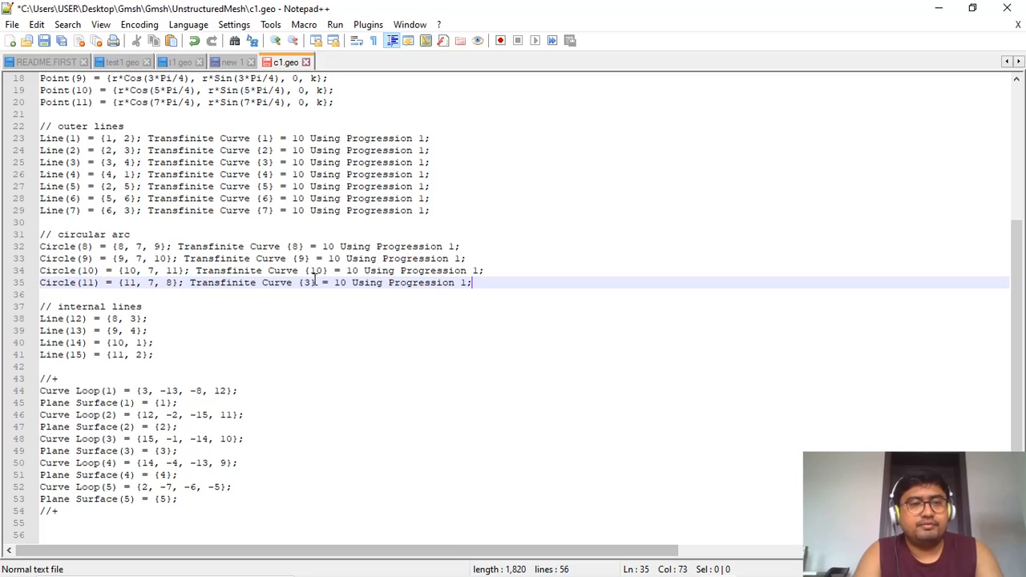
double_click(307, 283)
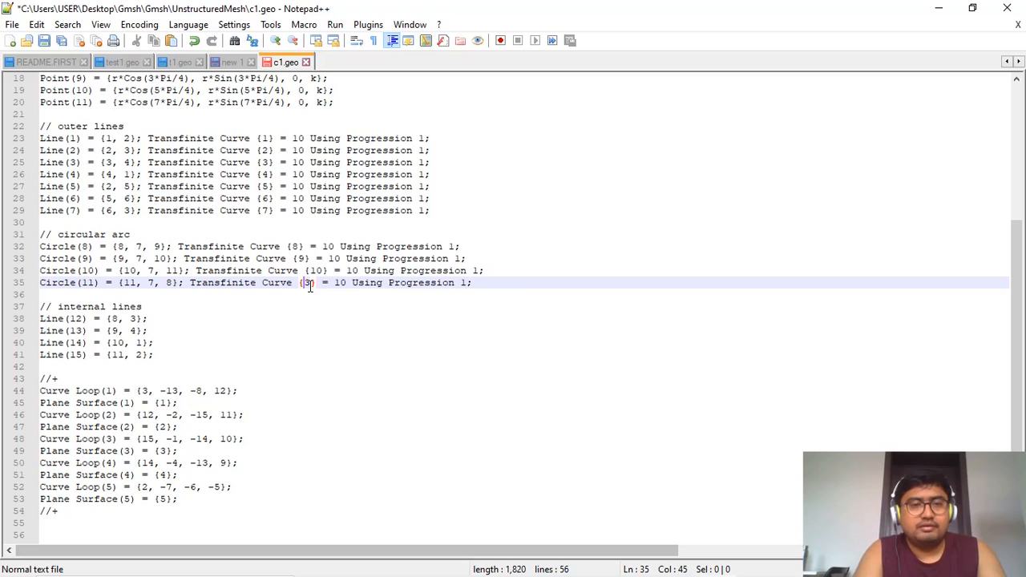
text(11)
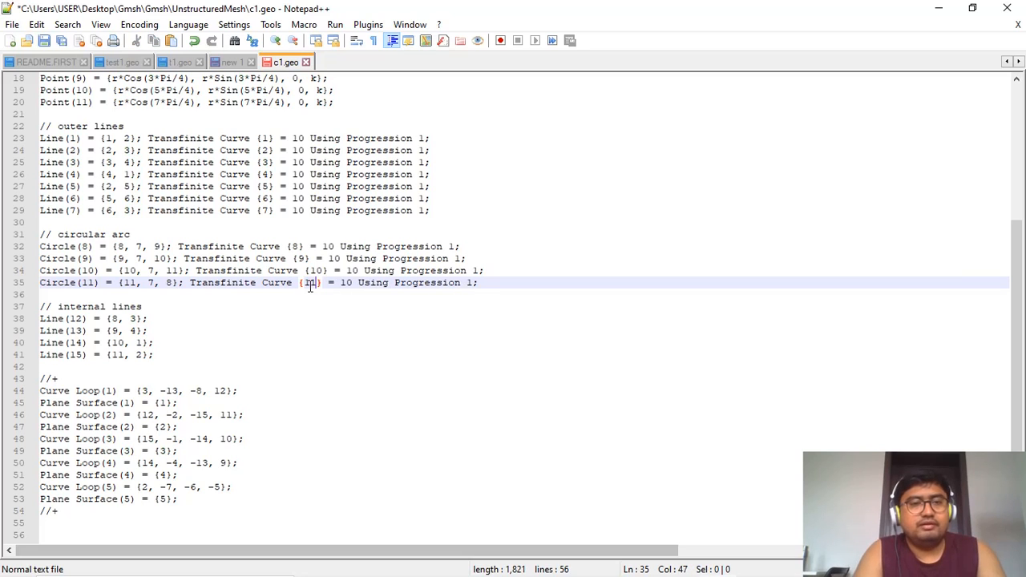
Append "Transfinite Curve {12} = 10 Using Progression 1;" to the internal Line(12) definition
click(218, 317)
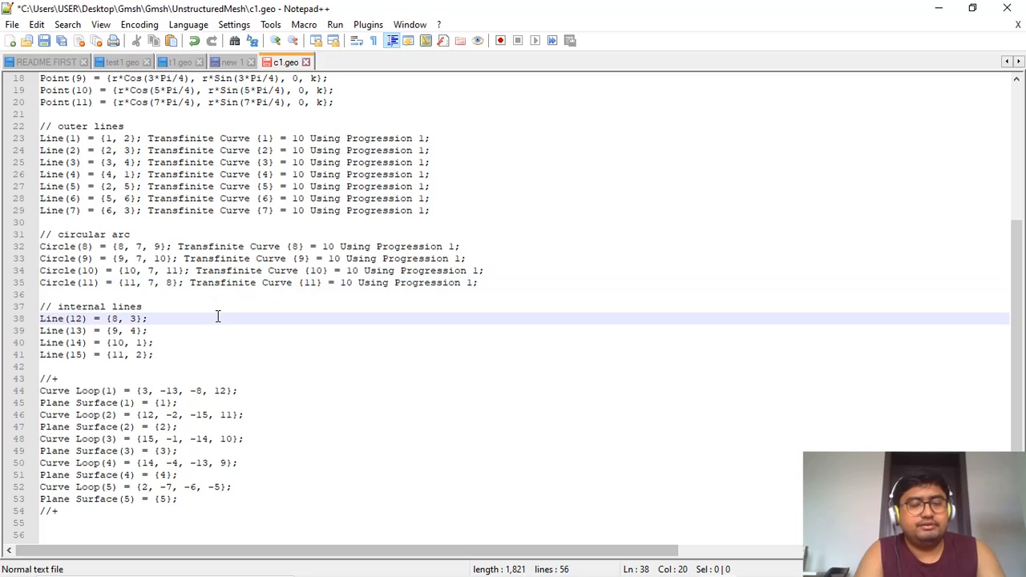
text(Transfinite Curve {3} = 10 Using Progression 1;)
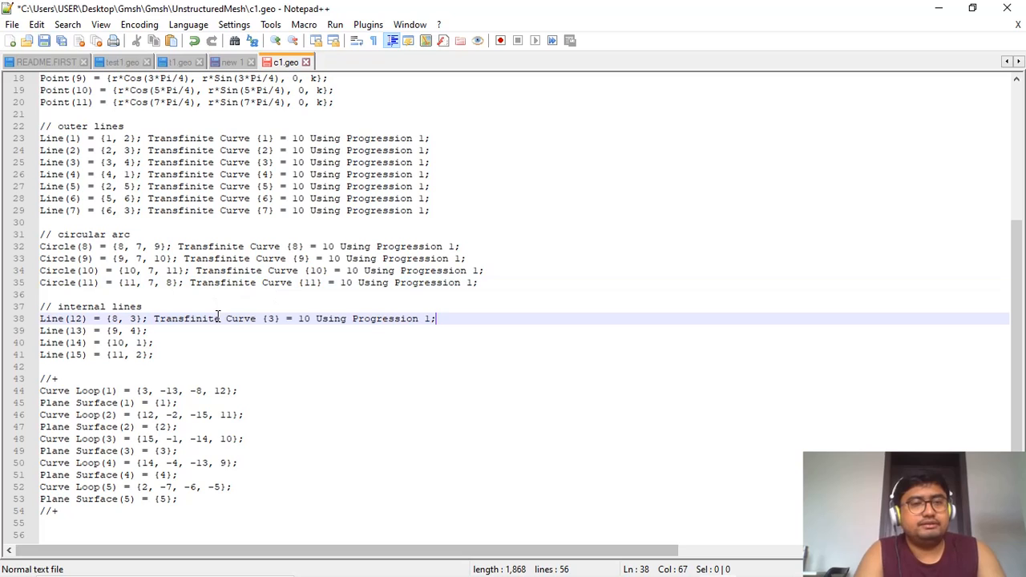
double_click(274, 318)
key(BackSpace)
text(12)
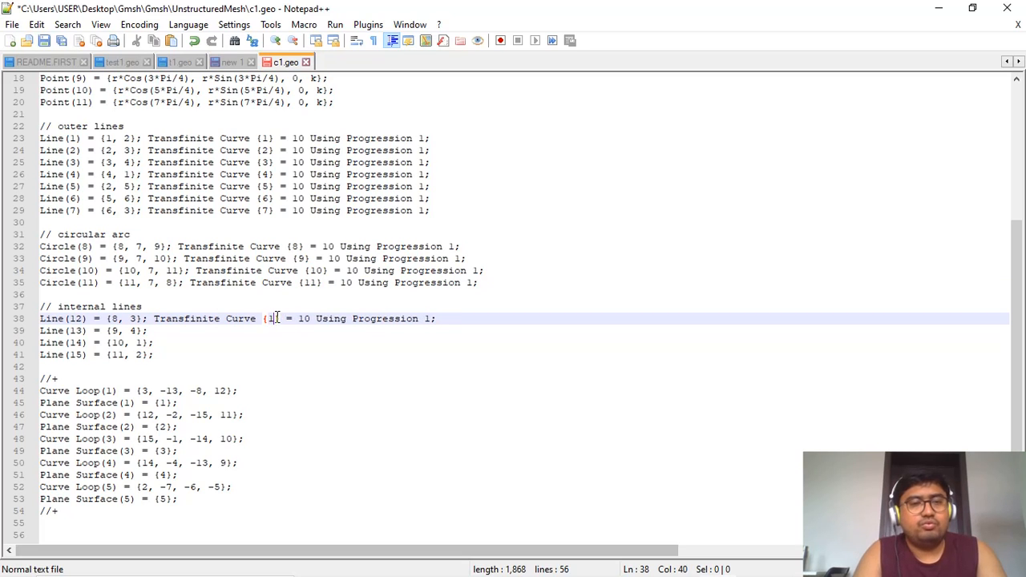
Append "Transfinite Curve {13} = 10 Using Progression 1;" to the internal Line(13) definition
click(272, 330)
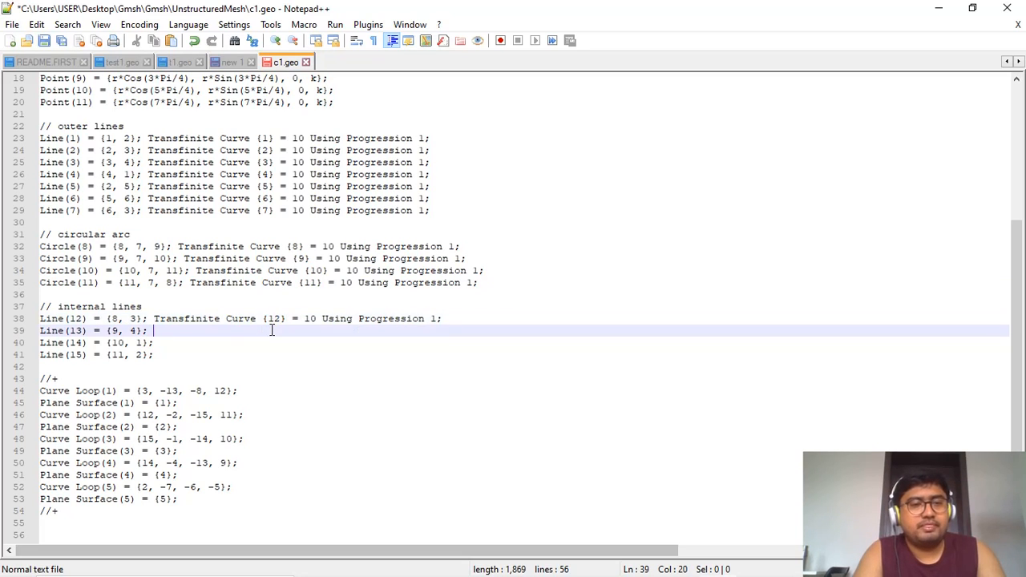
text(Transfinite Curve {3} = 10 Using Progression 1;)
click(276, 331)
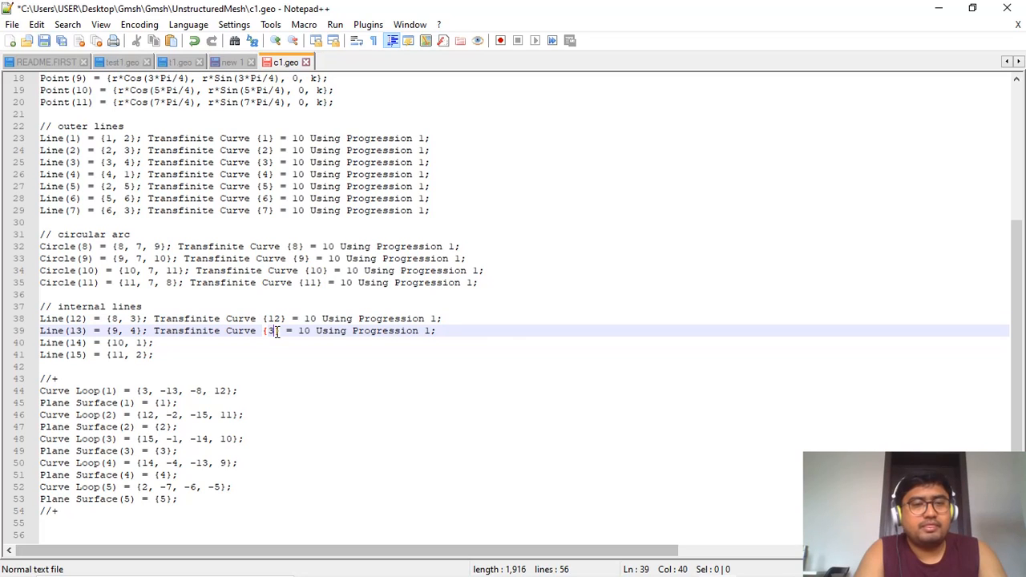
key(BackSpace)
text(13)
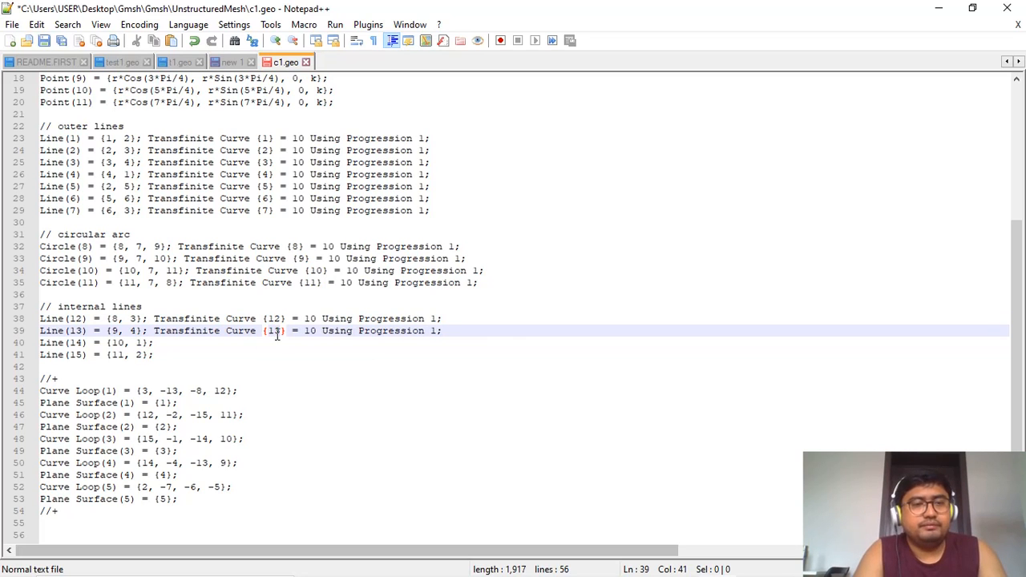
Append "Transfinite Curve {14} = 10 Using Progression 1;" to the internal Line(14) definition
click(276, 343)
text(Transfinite Curve {3} = 10 Using Progression 1;)
click(279, 343)
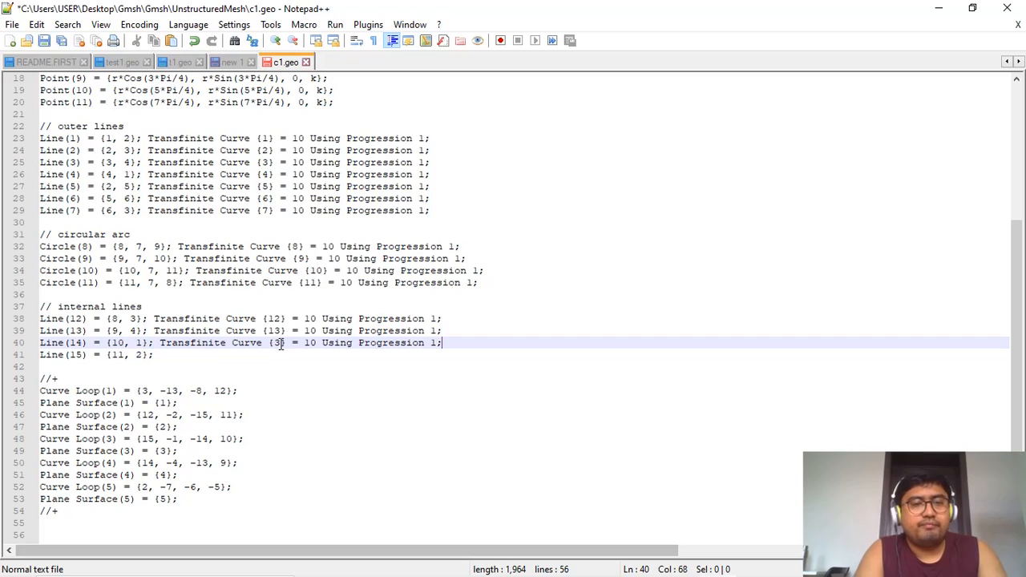
key(BackSpace)
text(14)
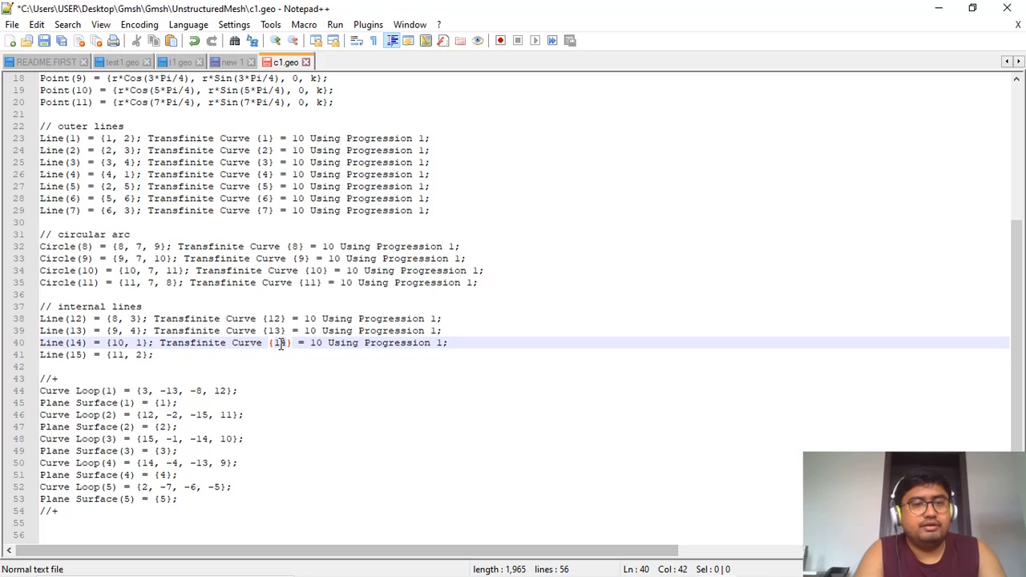
Append "Transfinite Curve {15} = 10 Using Progression 1;" to the internal Line(15) definition and save c1.geo
click(282, 355)
text(Transfinite Curve {3} = 10 Using Progression 1;)
click(281, 356)
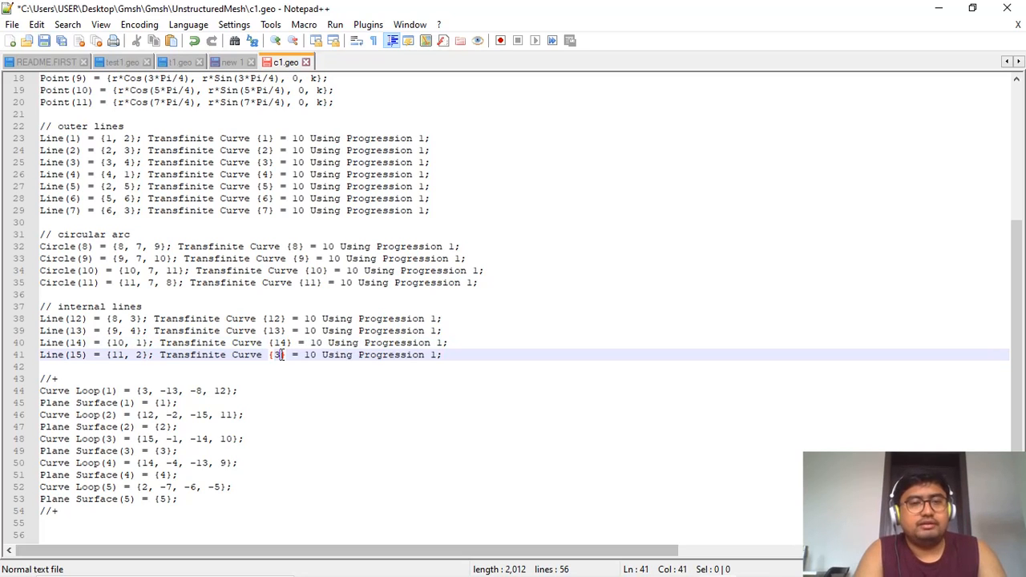
text(15)
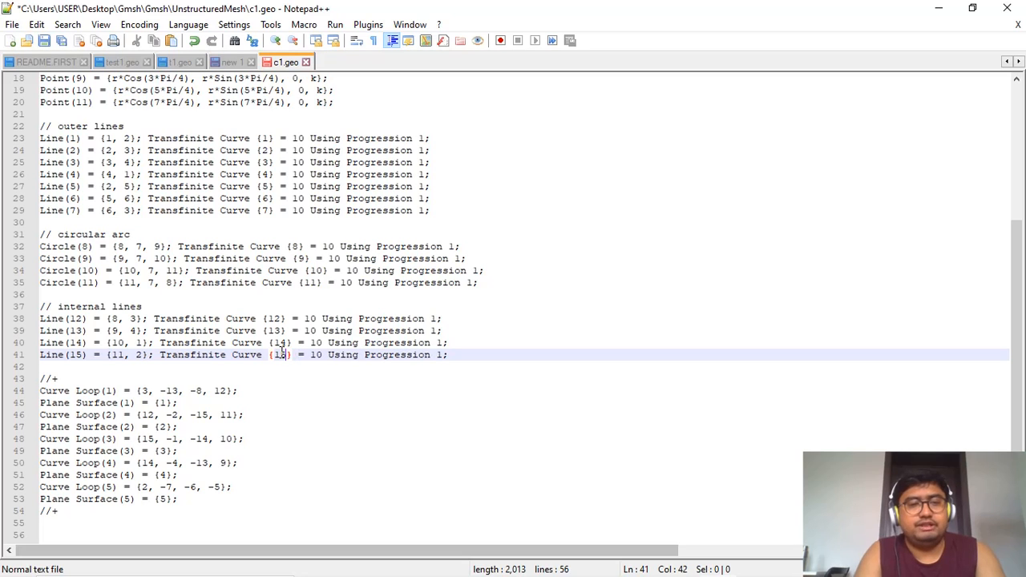
key(ctrl+s)
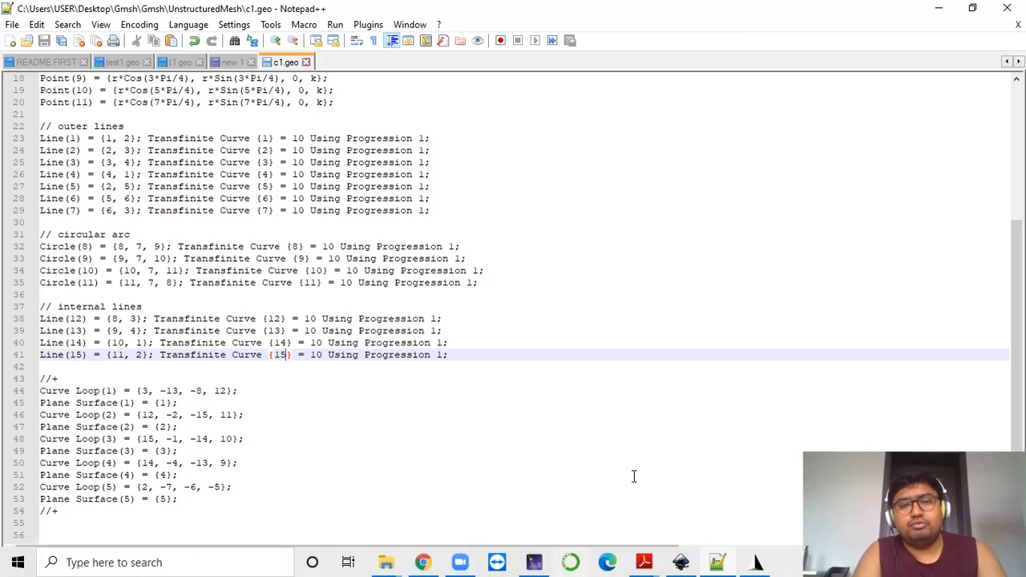
In Gmsh, define the block surface above the cylinder as a transfinite surface with Left arrangement and no selected boundary points
mouse_move(733, 575)
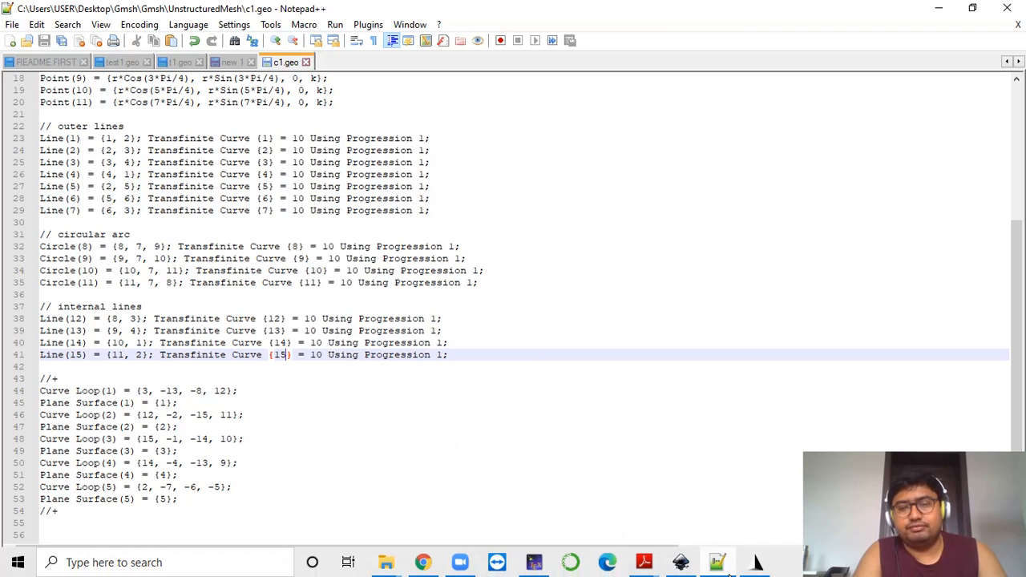
click(757, 561)
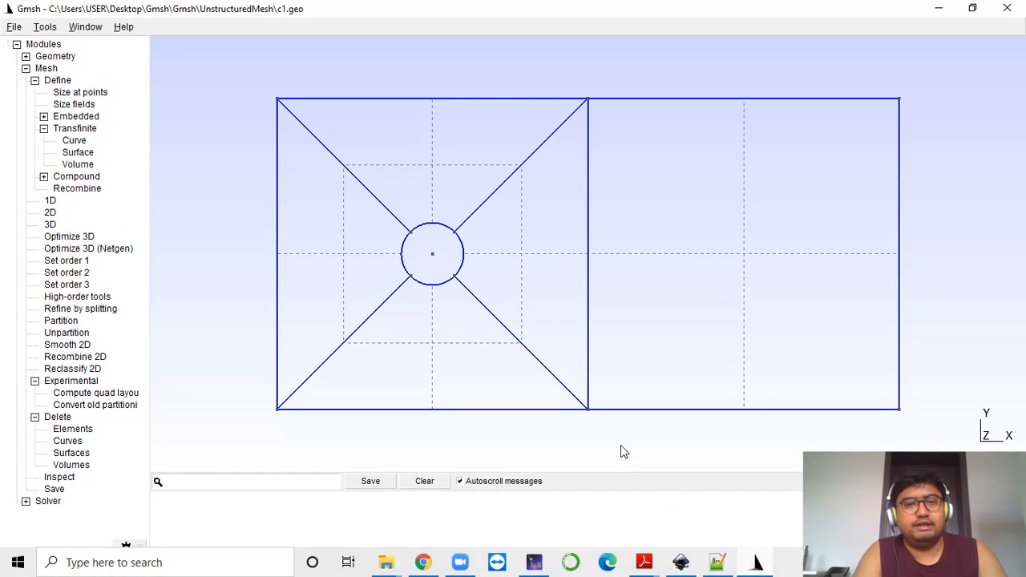
click(86, 154)
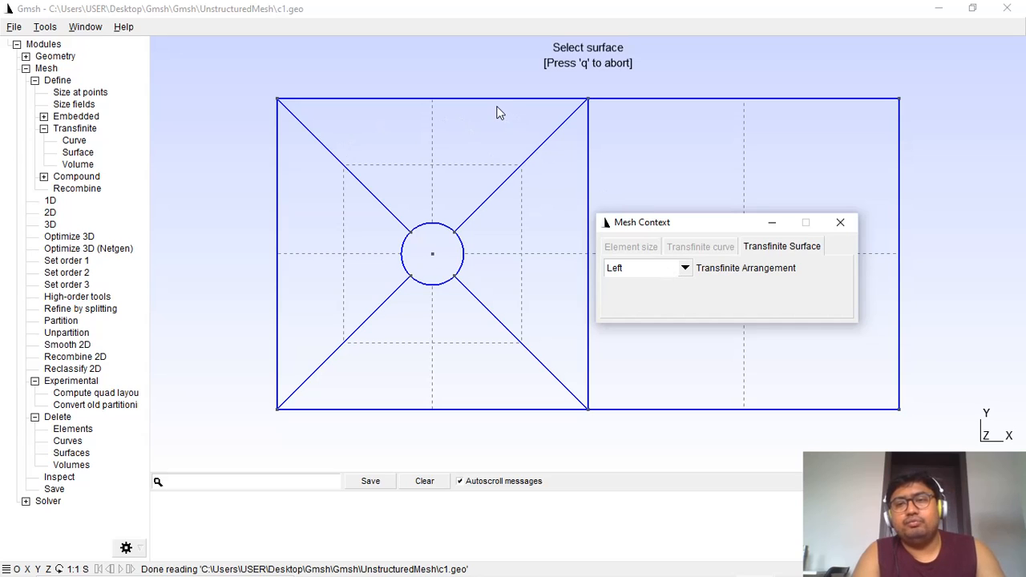
click(431, 164)
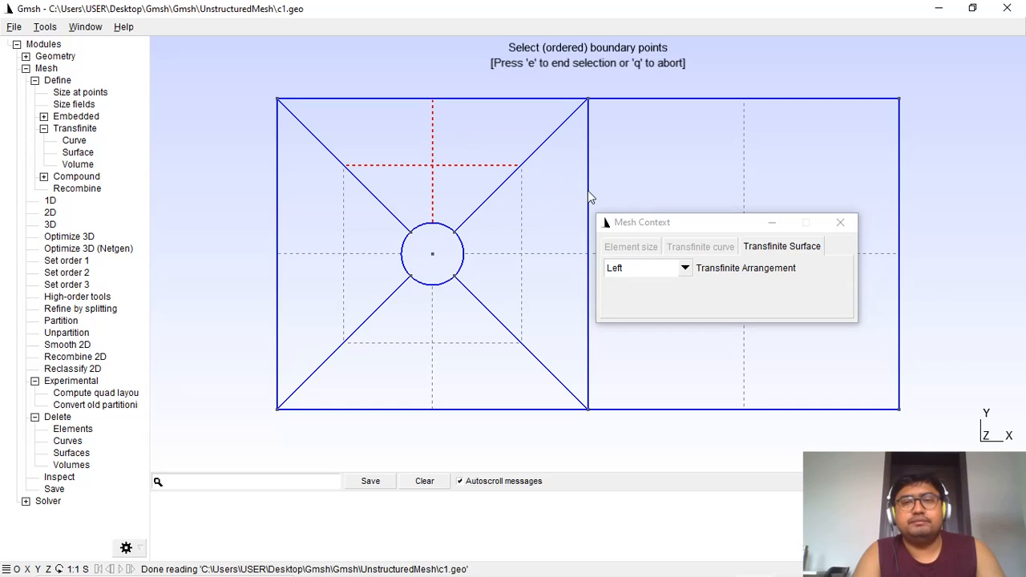
key(e)
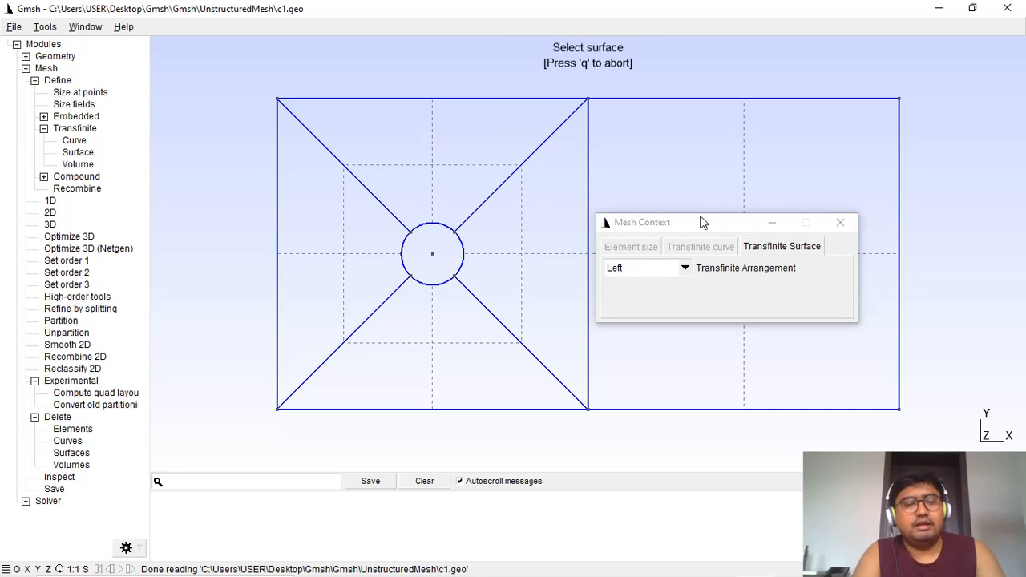
key(q)
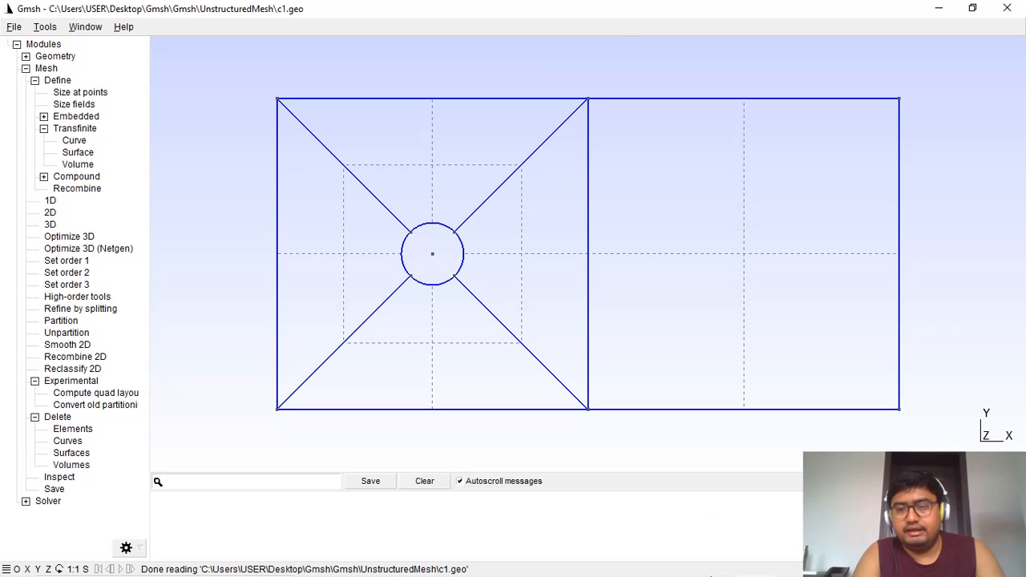
Reload c1.geo in Notepad++ and move the "Transfinite Surface {1};" statement to the end of the Plane Surface(1) line
click(718, 563)
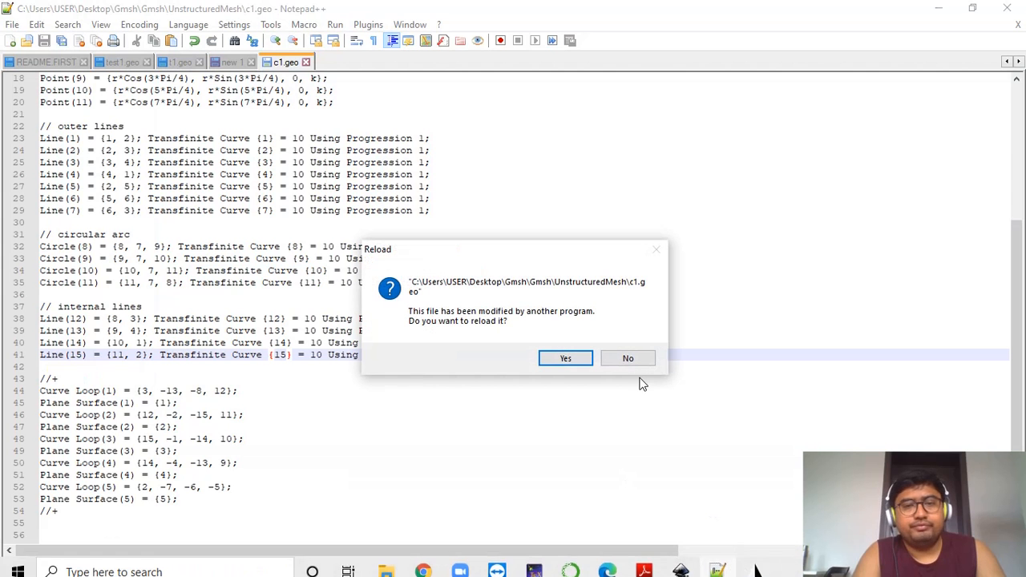
click(585, 362)
scroll(602, 405, down, 1)
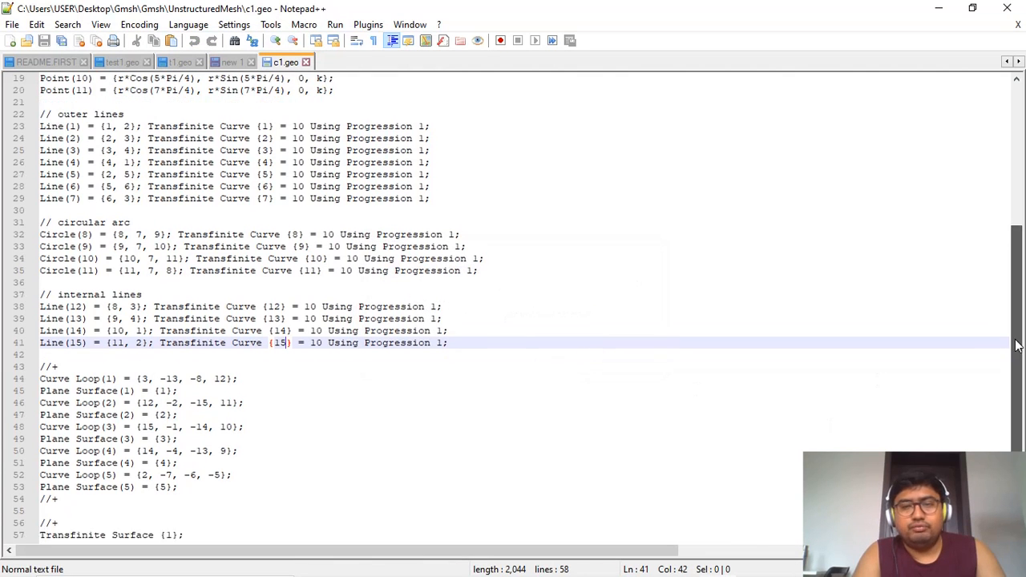
drag(183, 523, 38, 523)
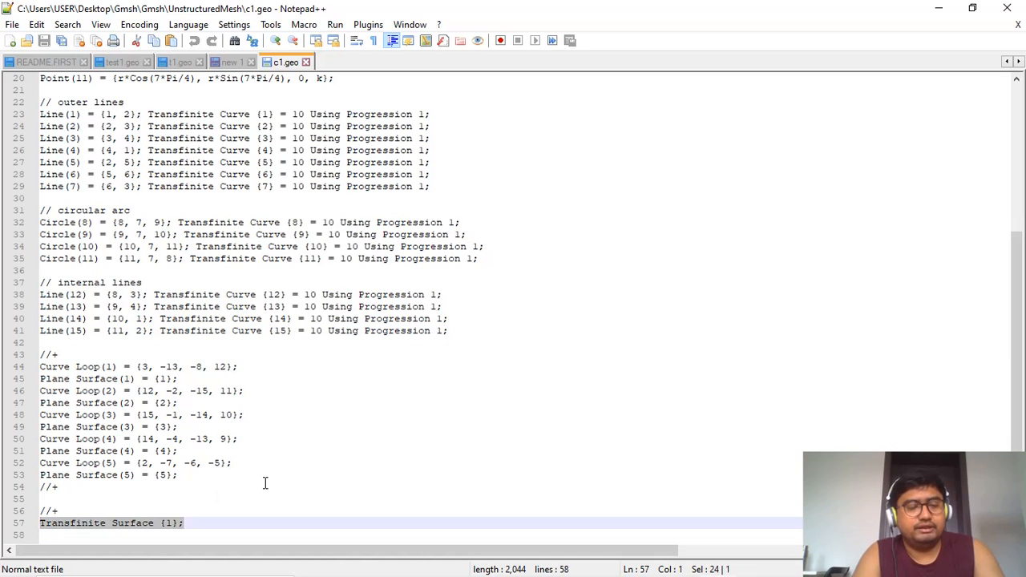
key(ctrl+x)
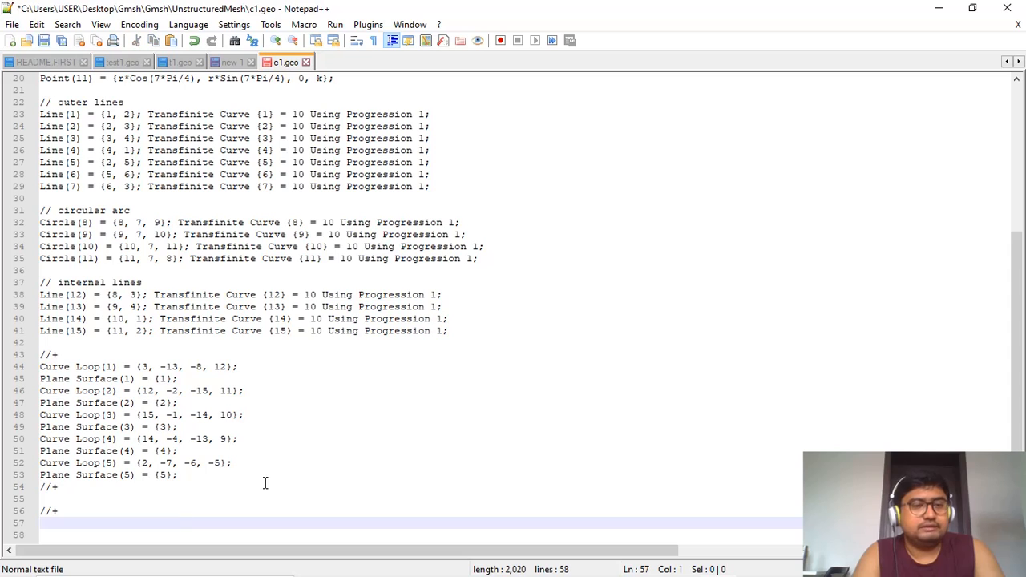
click(200, 378)
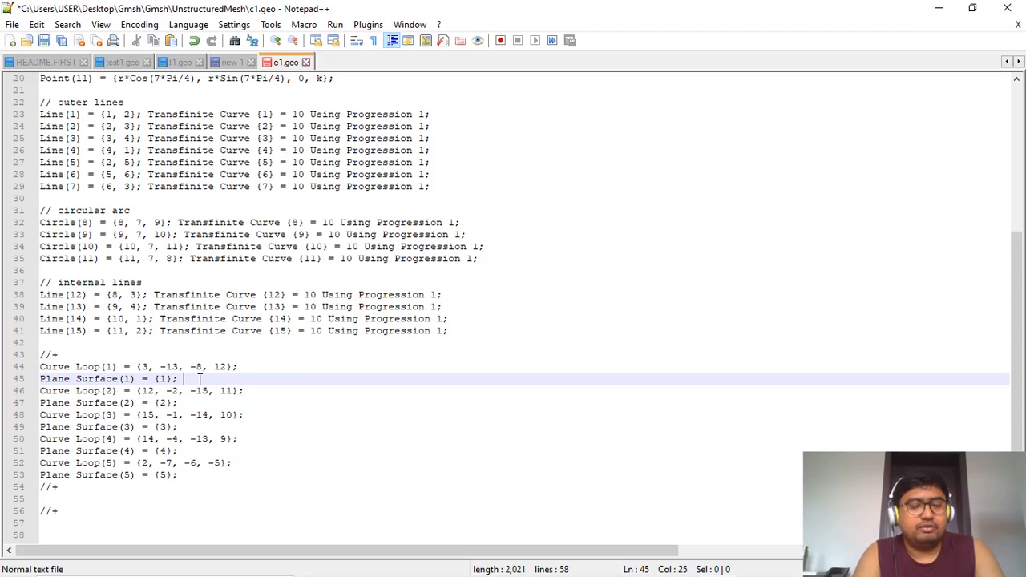
key(ctrl+v)
Append "Transfinite Surface {2};" to the Plane Surface(2) definition
click(198, 403)
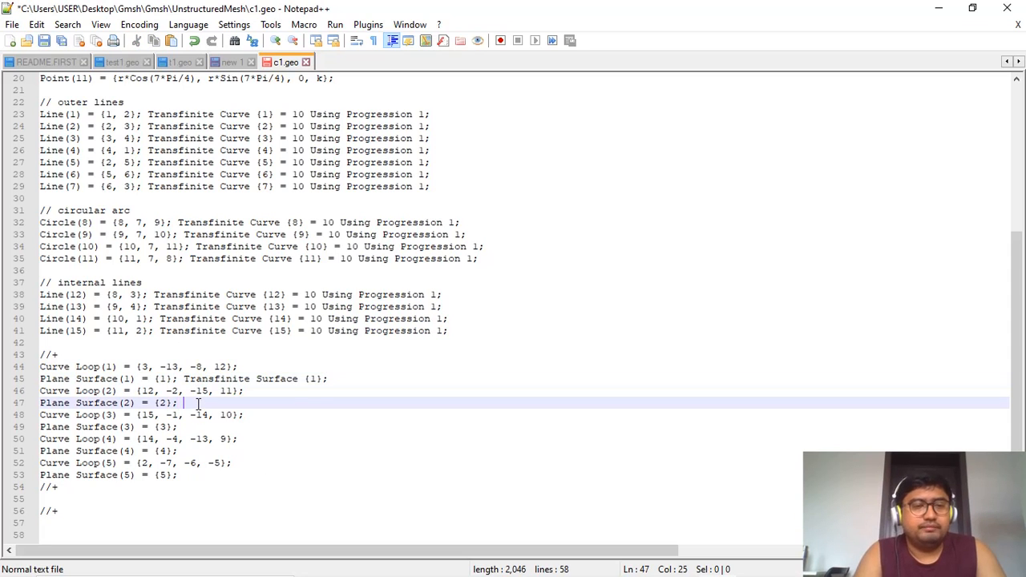
key(ctrl+v)
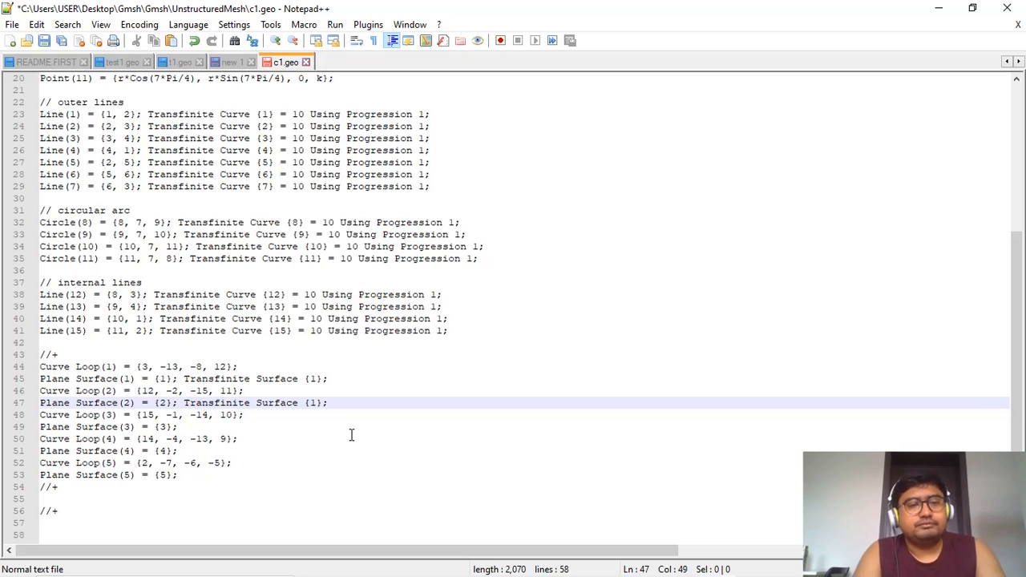
click(317, 407)
key(BackSpace)
text(2)
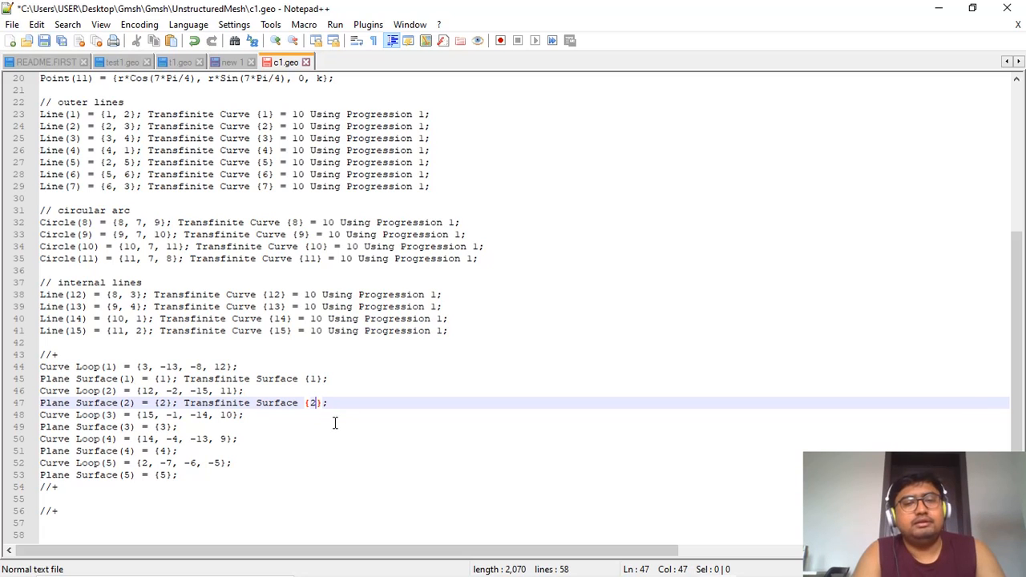
Append "Transfinite Surface {3};" to the Plane Surface(3) definition
click(248, 425)
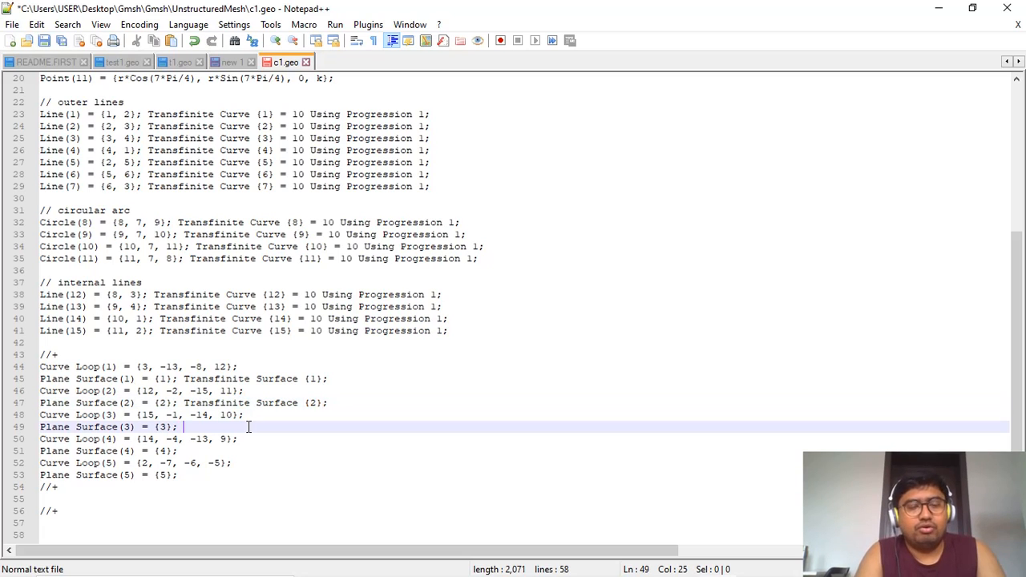
key(ctrl+v)
click(317, 426)
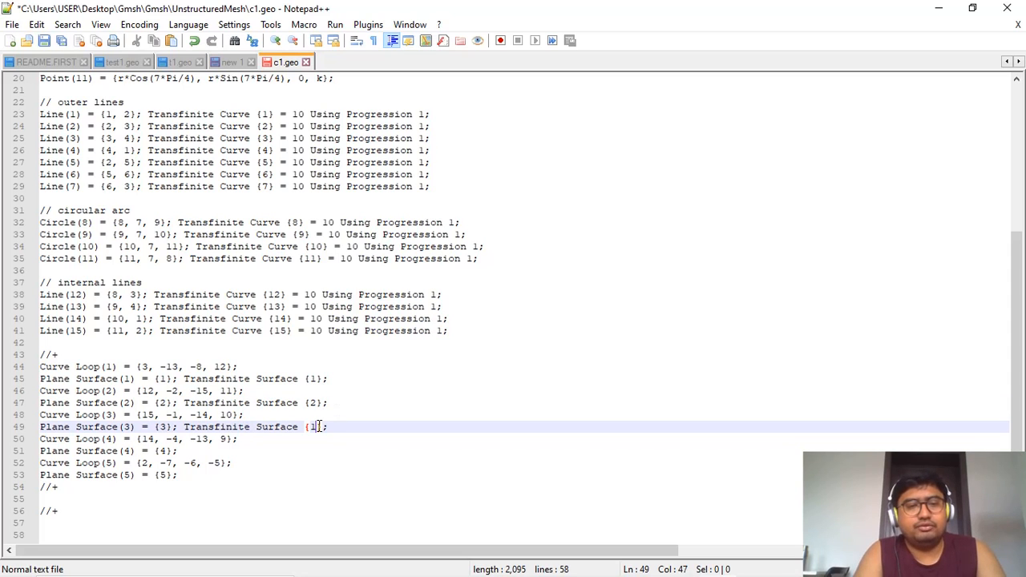
key(BackSpace)
text(3)
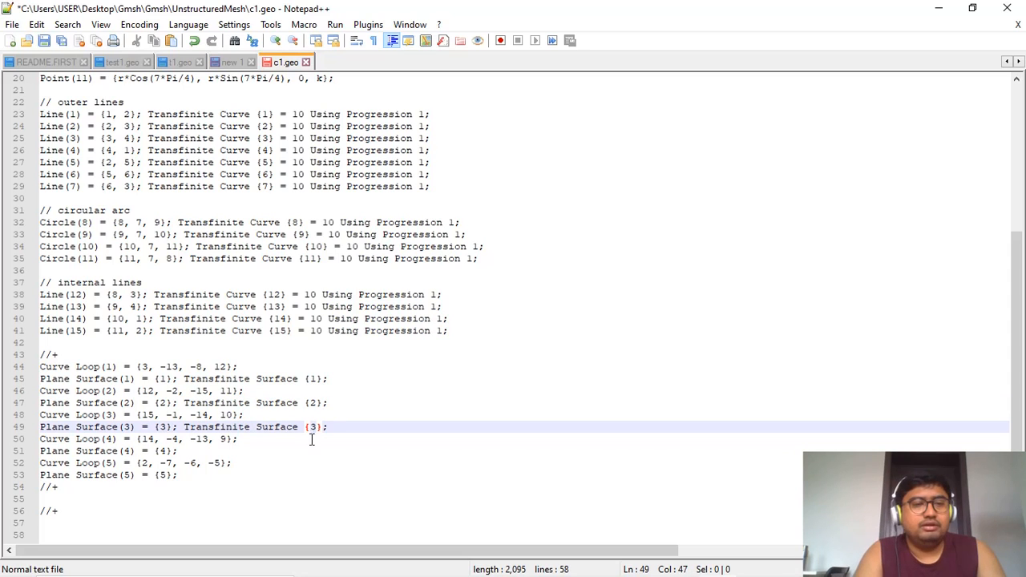
Append "Transfinite Surface {4};" to the Plane Surface(4) definition
click(312, 442)
click(305, 446)
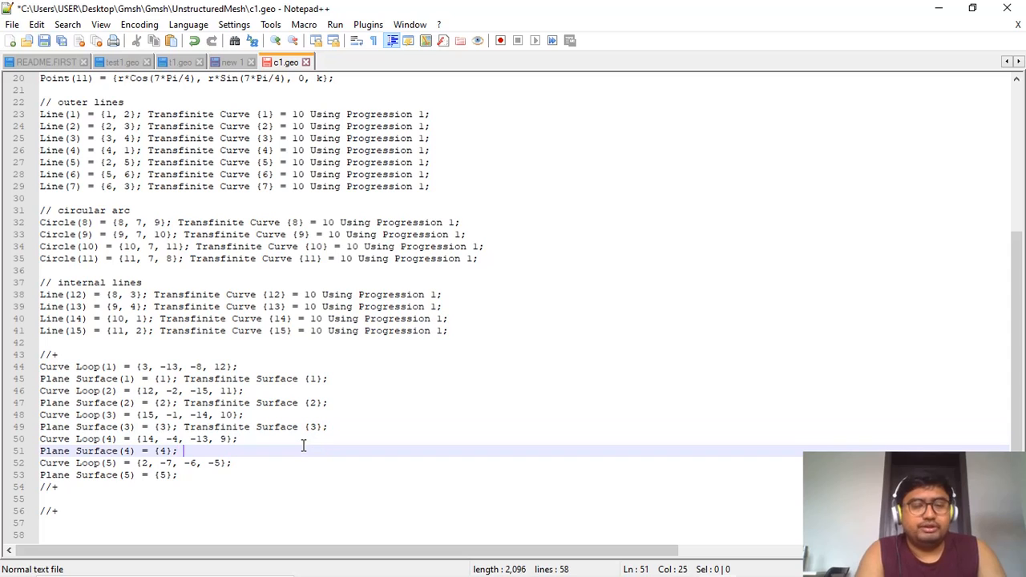
key(ctrl+v)
click(317, 449)
key(BackSpace)
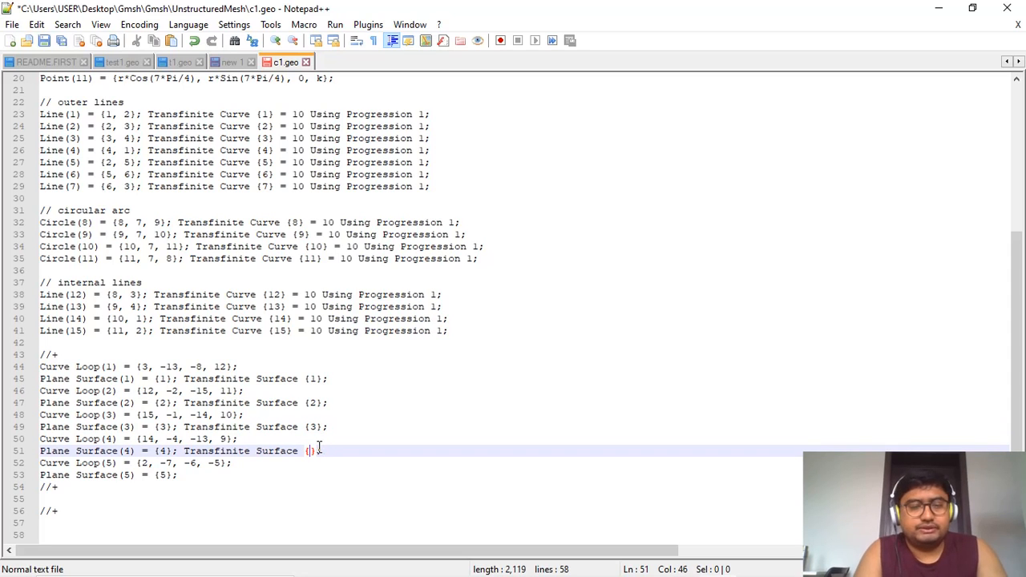
text(4)
Append "Transfinite Surface {5};" to the Plane Surface(5) definition
click(303, 474)
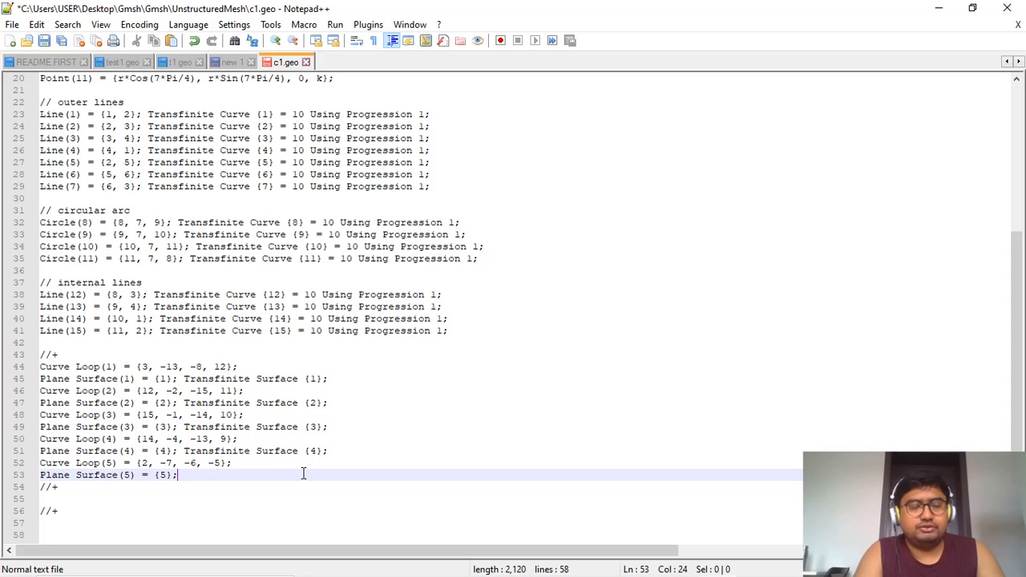
key(ctrl+v)
click(316, 475)
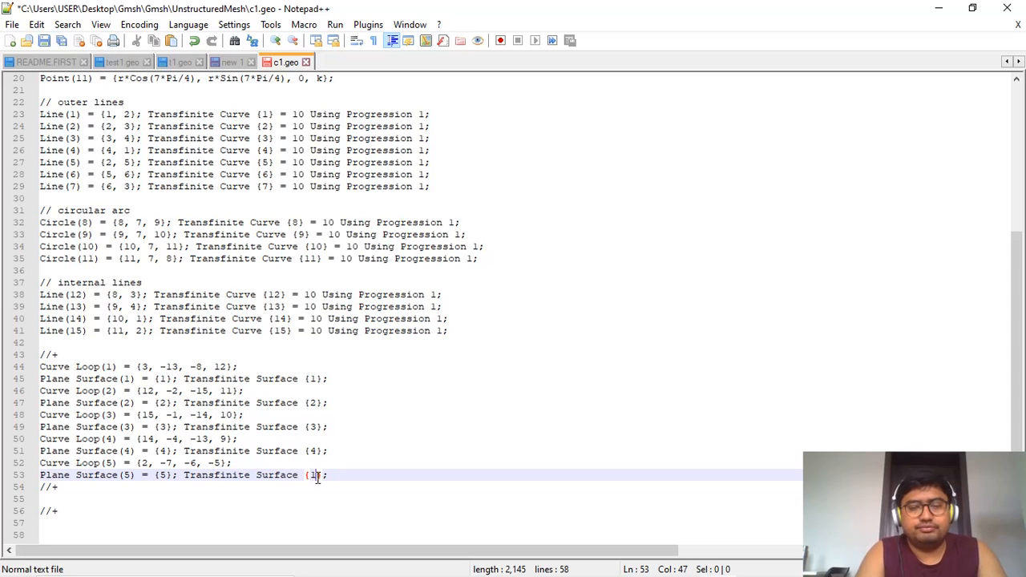
key(BackSpace)
text(5)
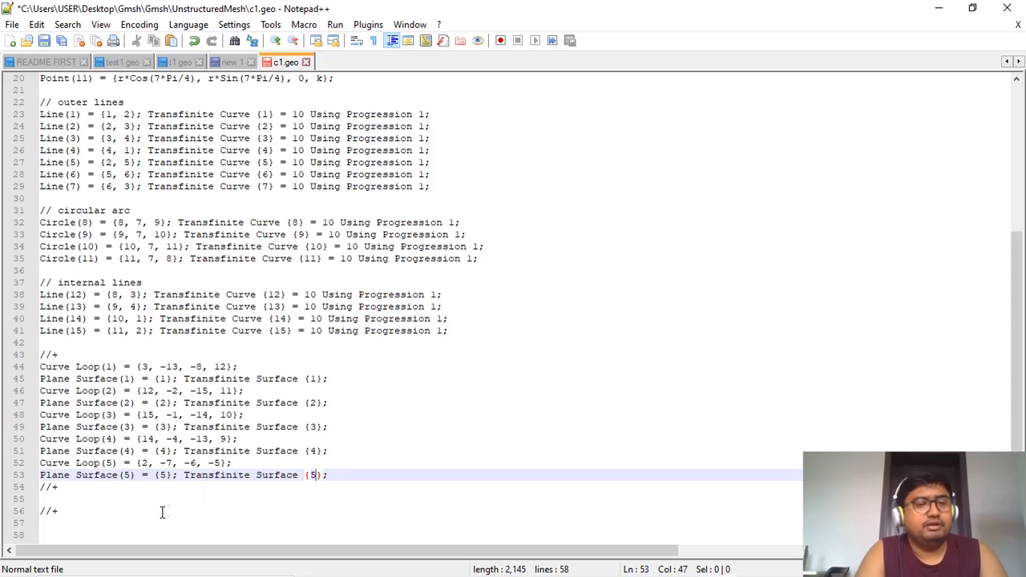
Delete the leftover "//+" lines below Plane Surface(5) and change the comment above the curve loops to "// Surfaces"
drag(160, 513, 40, 485)
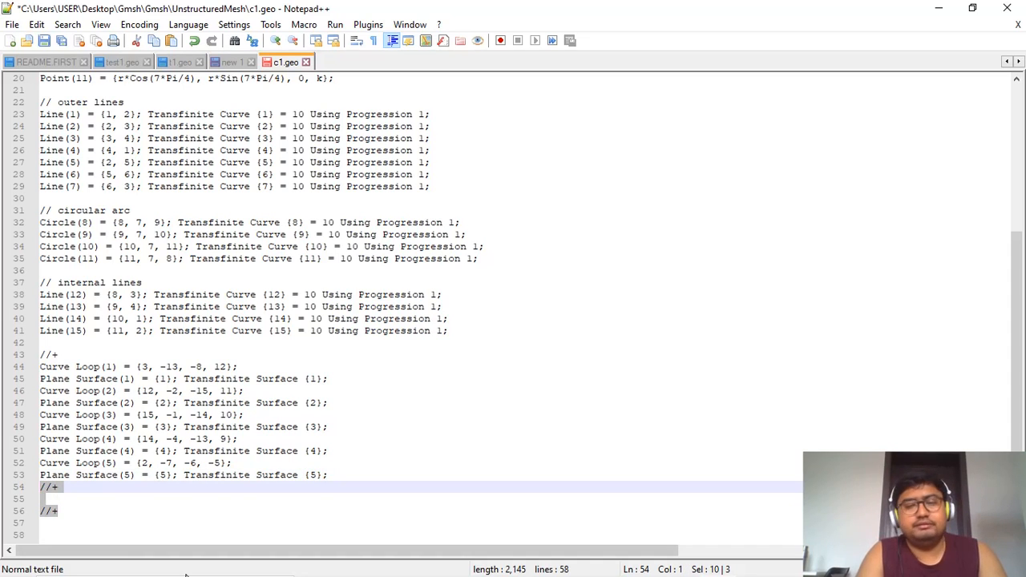
key(Delete)
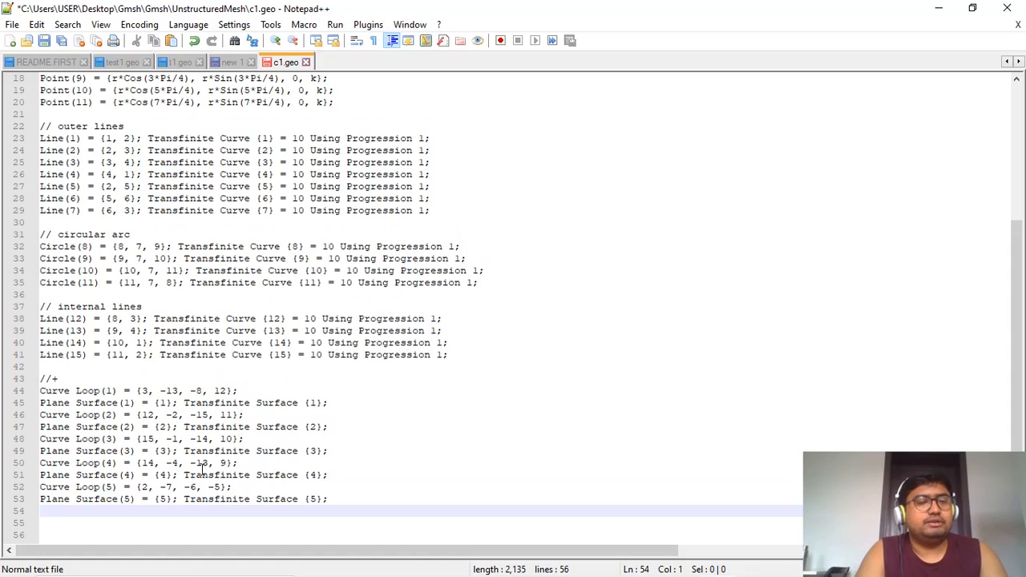
click(59, 379)
key(BackSpace)
text(Surfa)
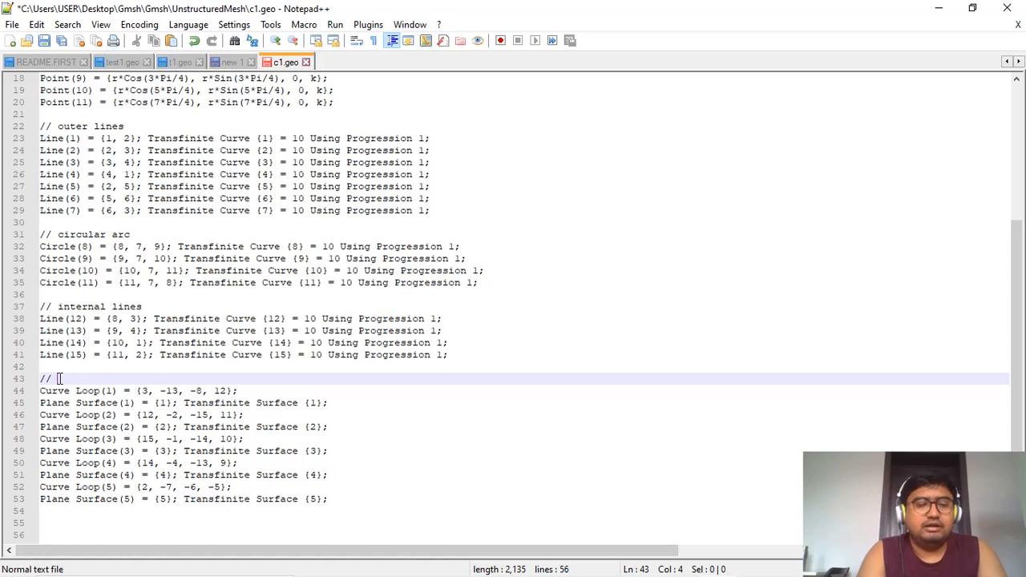
text(ces)
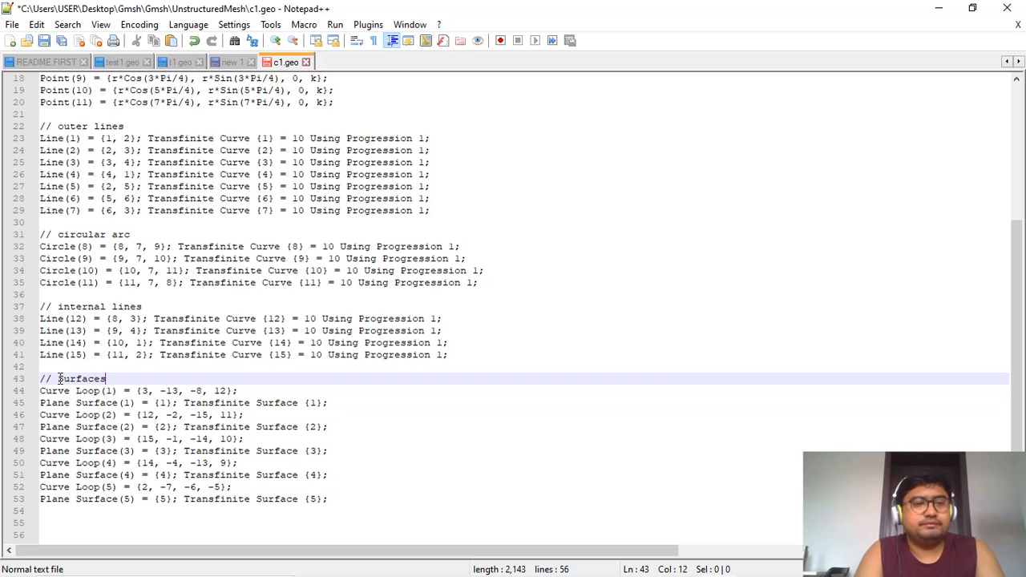
click(463, 439)
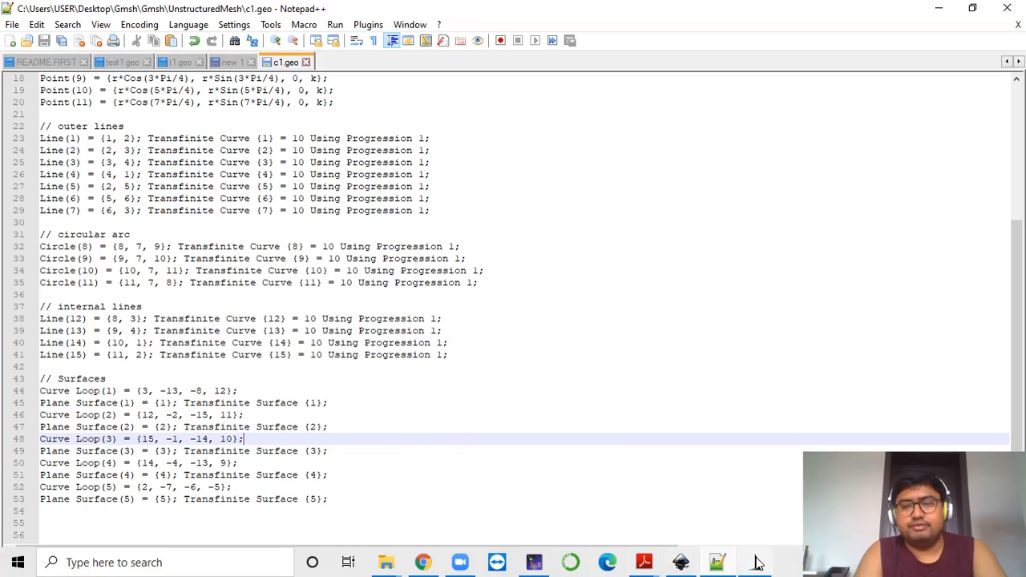
Switch to Gmsh and reload the c1.geo geometry script
click(756, 563)
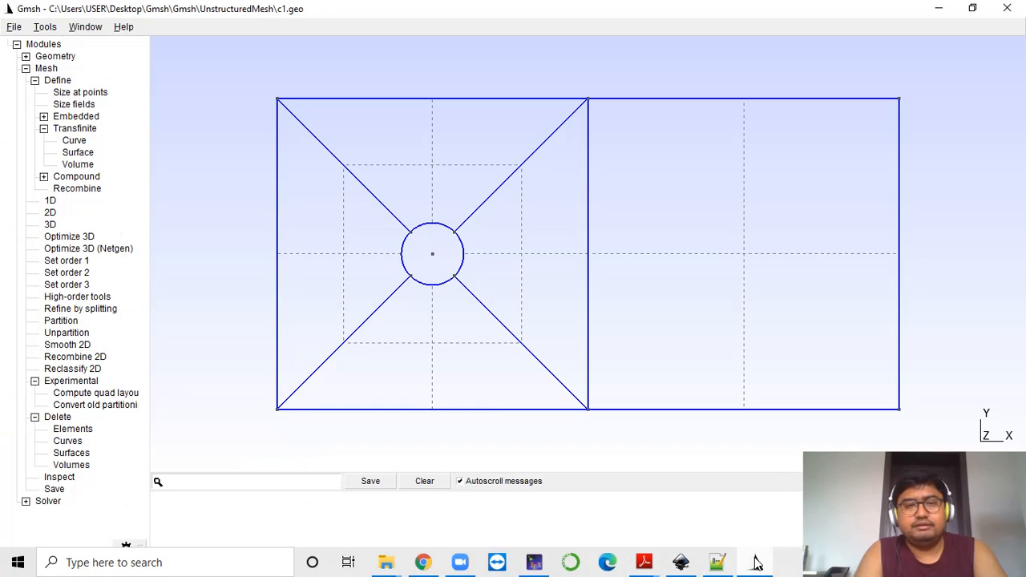
click(37, 57)
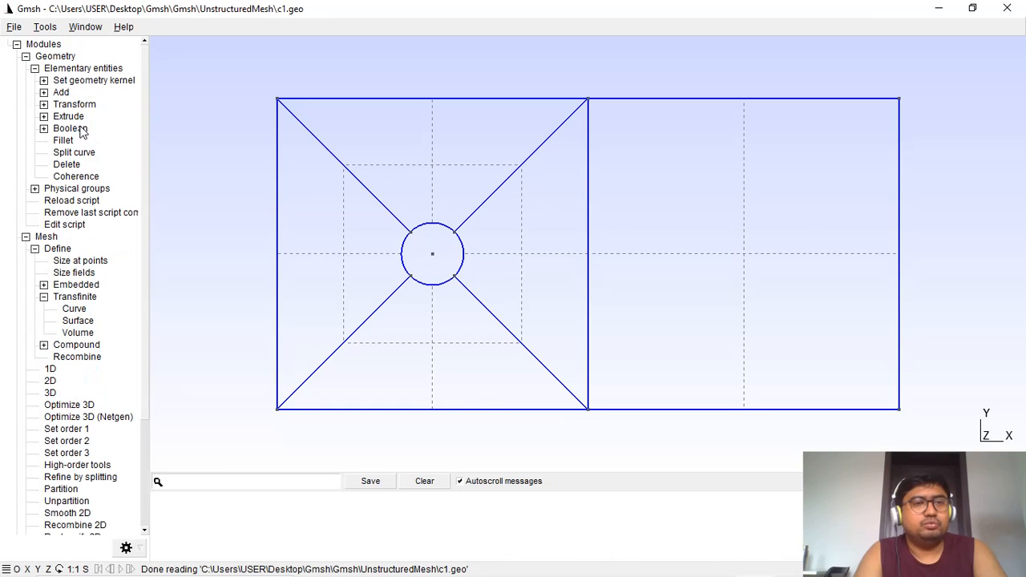
click(35, 68)
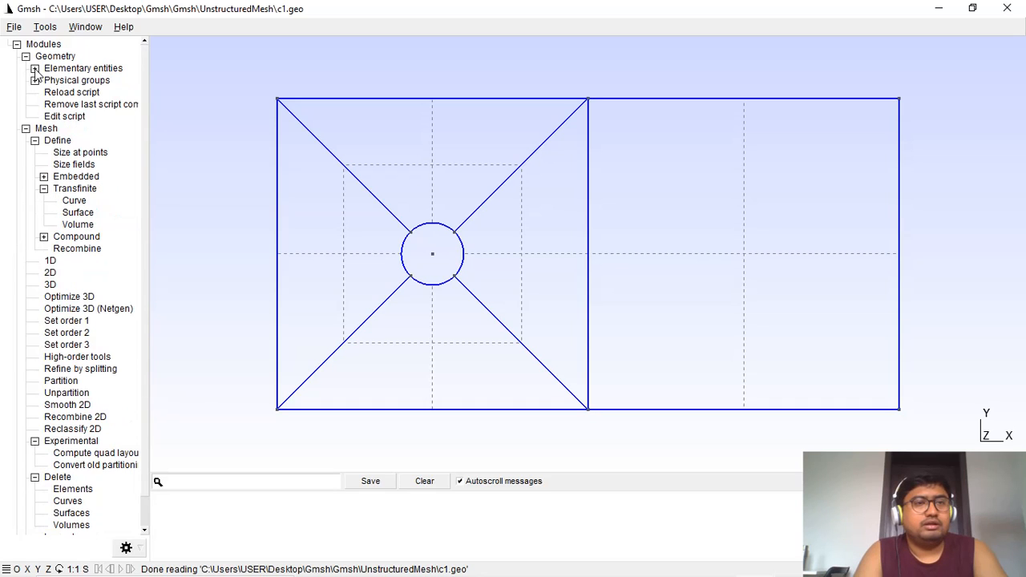
click(70, 93)
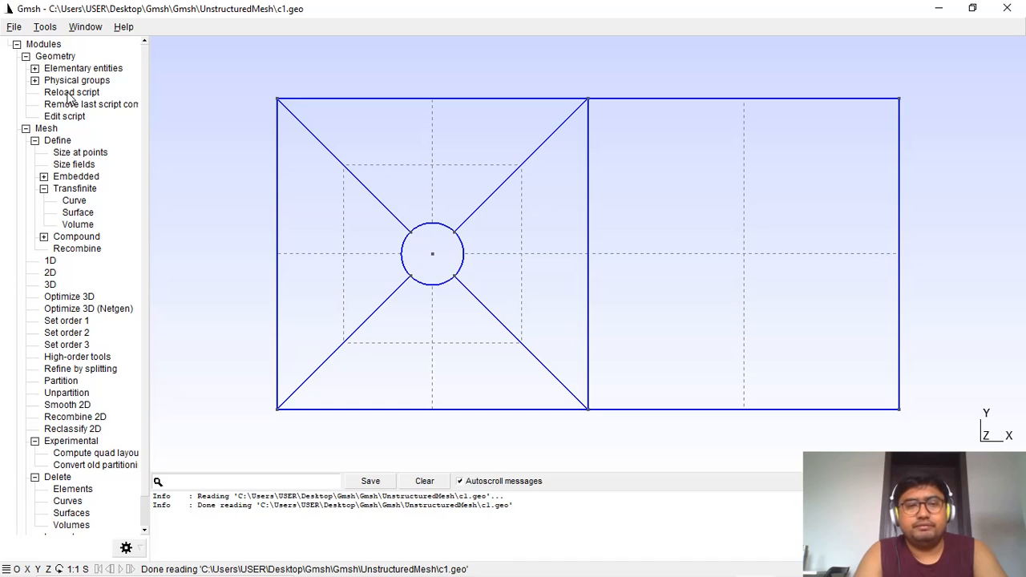
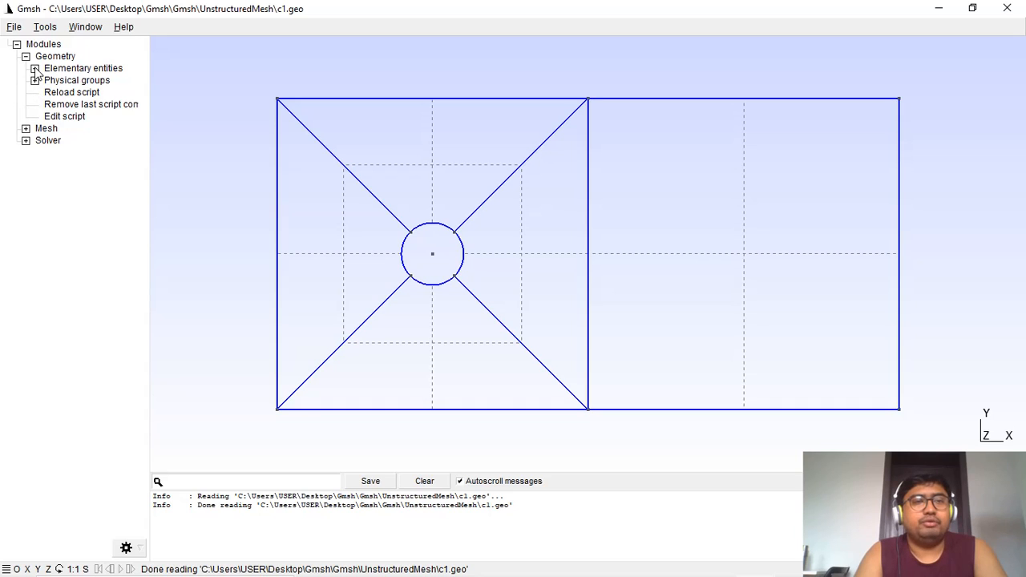
Start a translate extrusion with DZ set to 0.01 and the selection mode kept at All entities
click(35, 69)
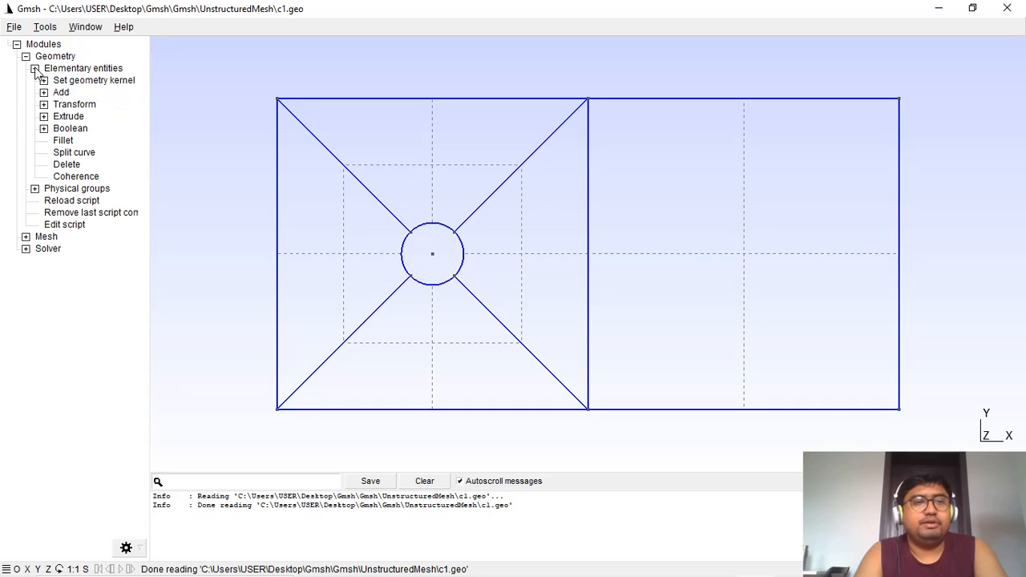
click(45, 117)
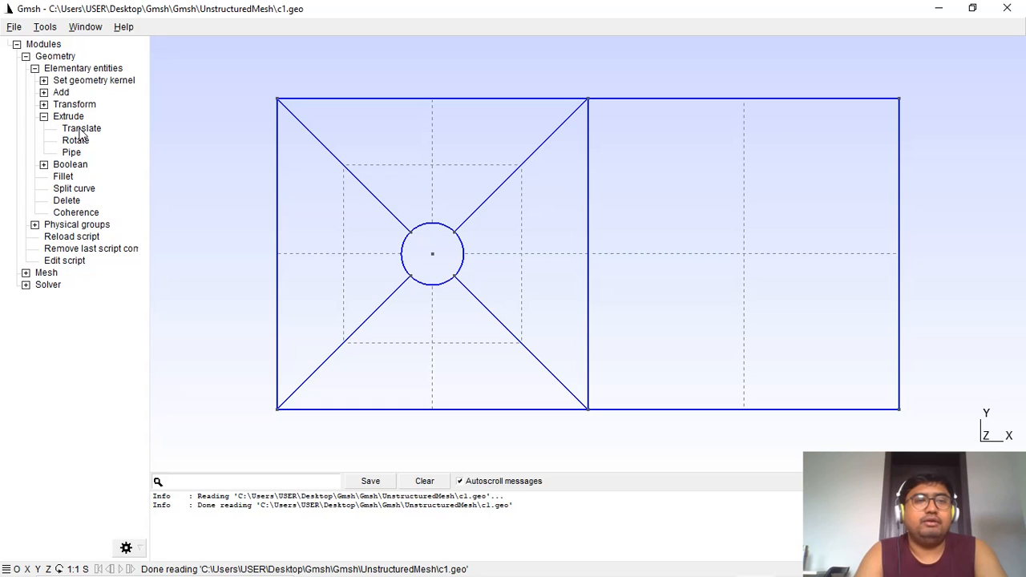
click(81, 129)
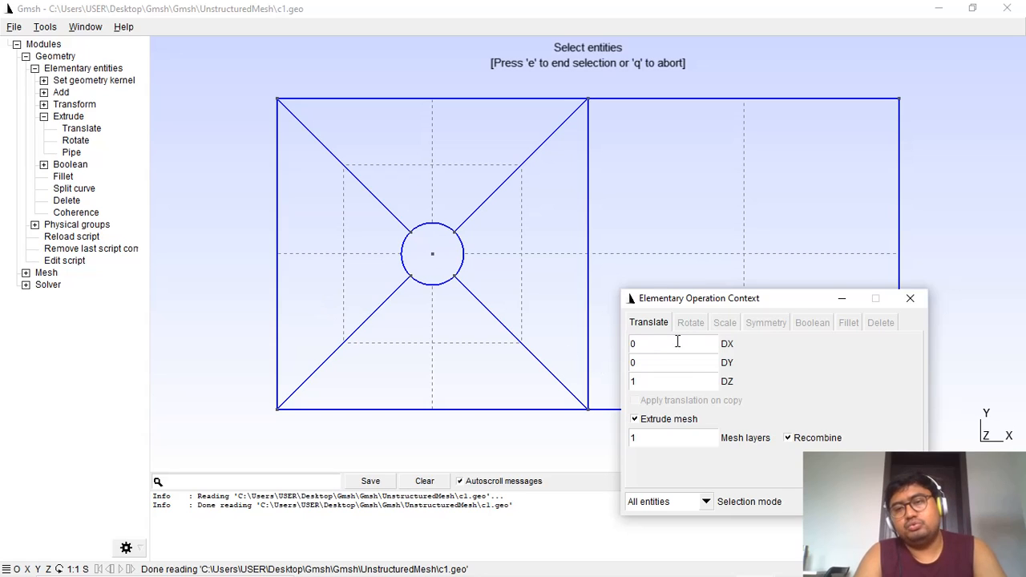
drag(652, 386, 628, 389)
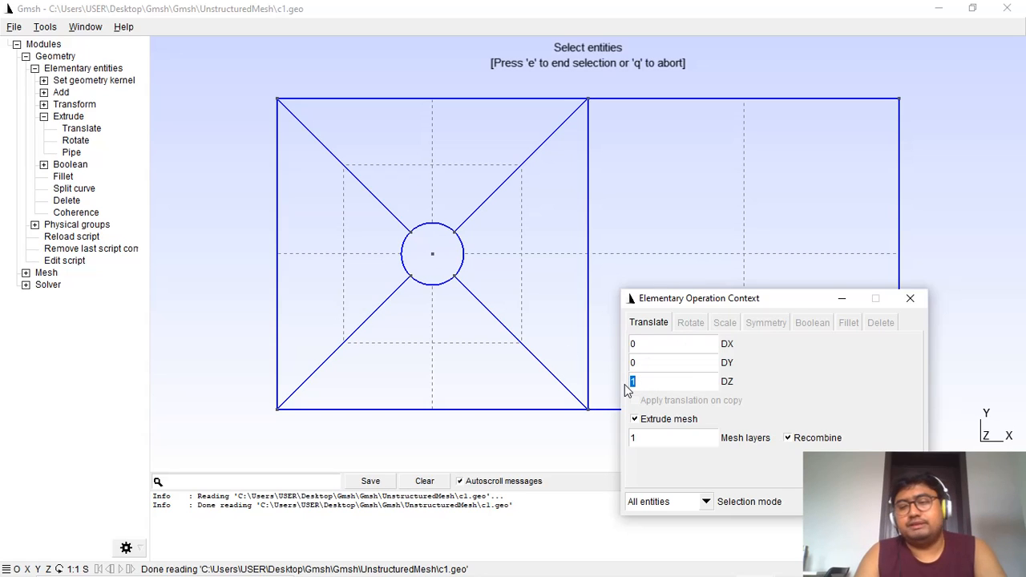
text(0.0)
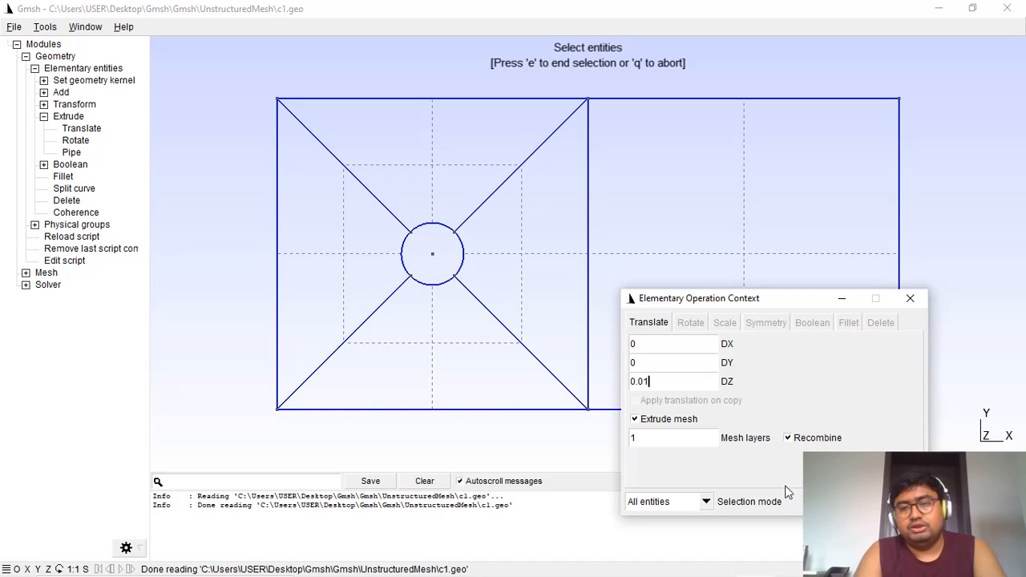
click(706, 503)
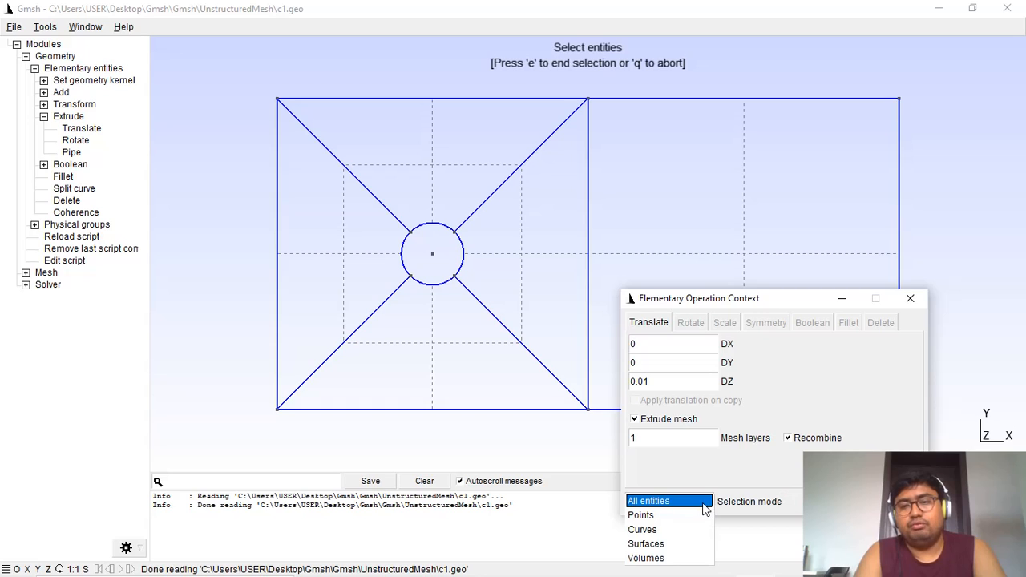
click(703, 504)
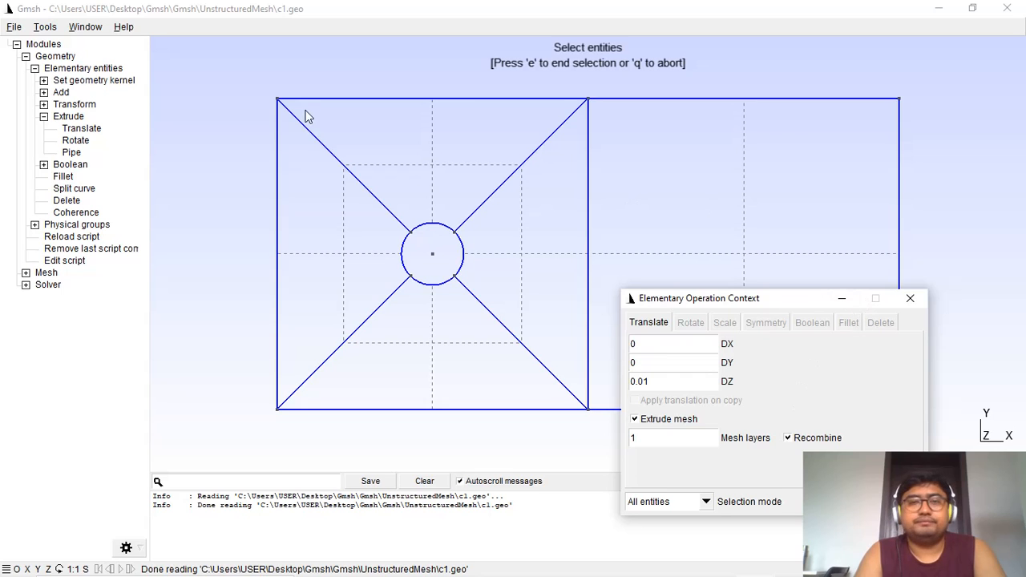
Move the extrusion settings window clear of the model and select the six outer boundary lines of the domain
drag(240, 85, 391, 155)
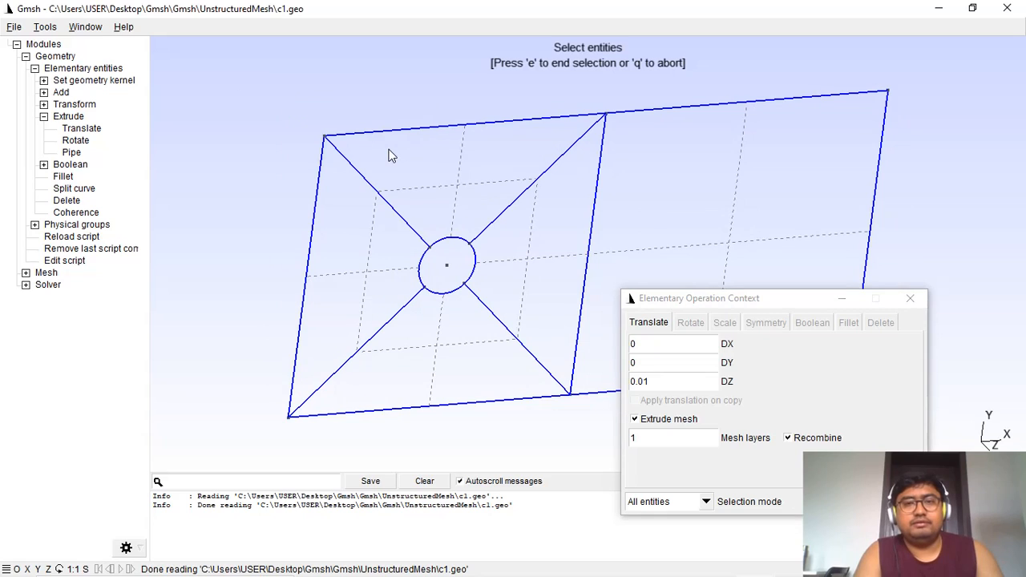
key(alt+z)
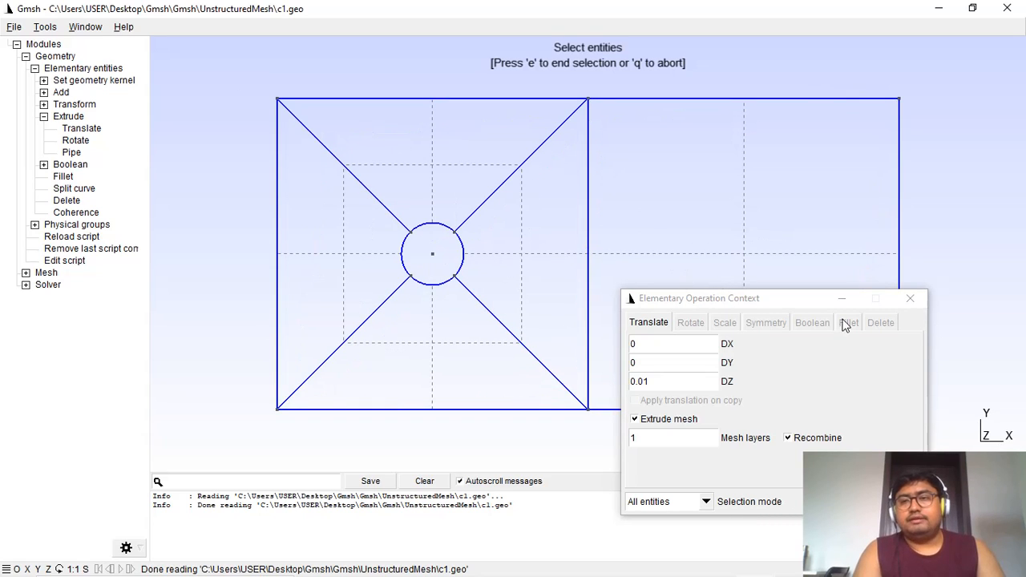
drag(736, 298, 900, 456)
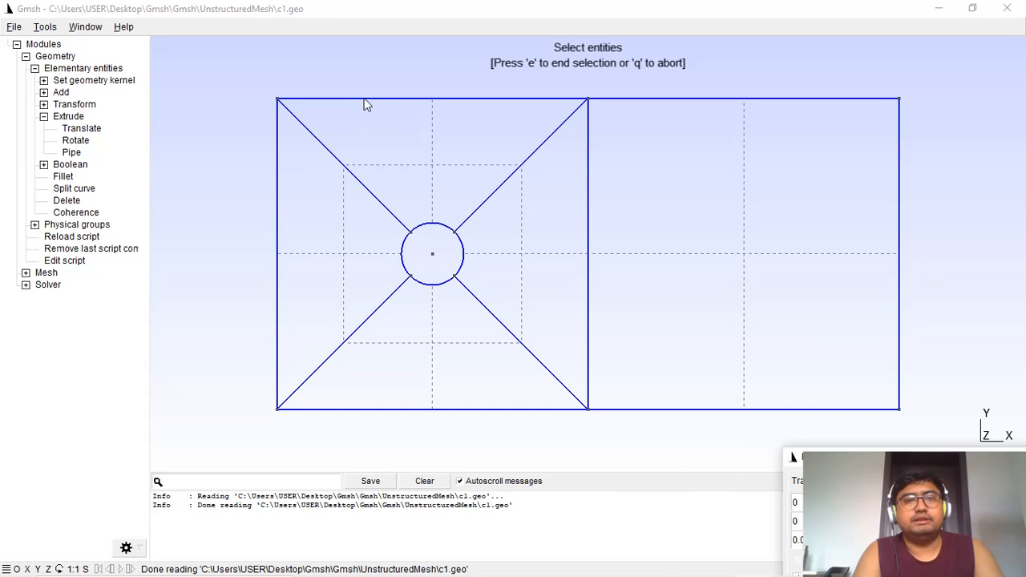
click(438, 98)
click(640, 99)
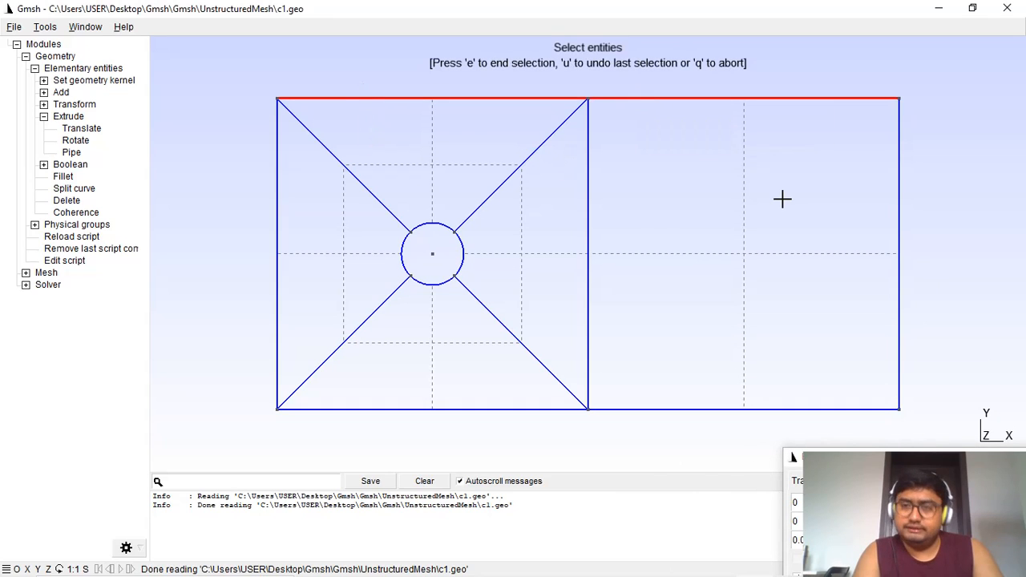
click(899, 201)
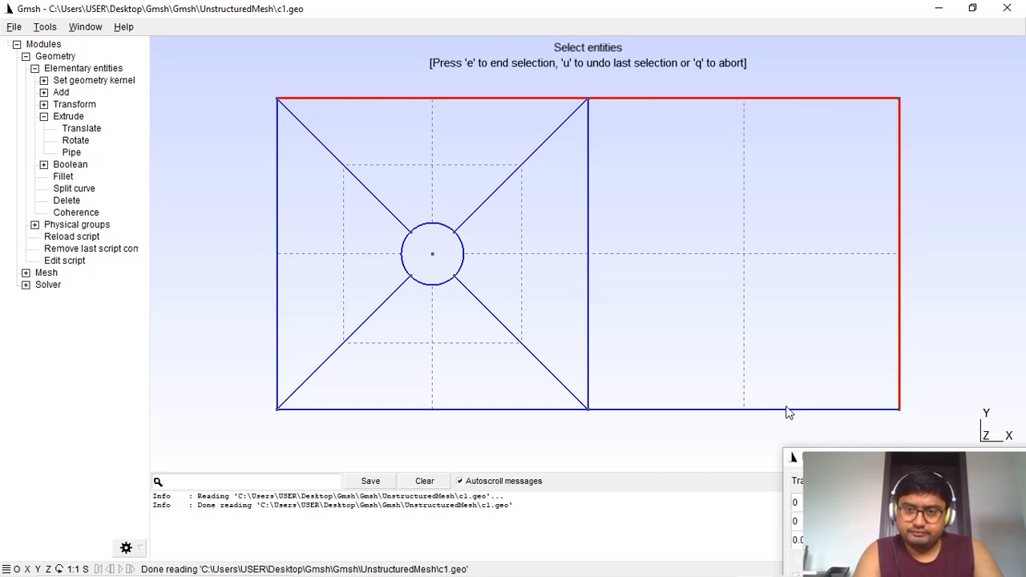
click(781, 409)
click(543, 409)
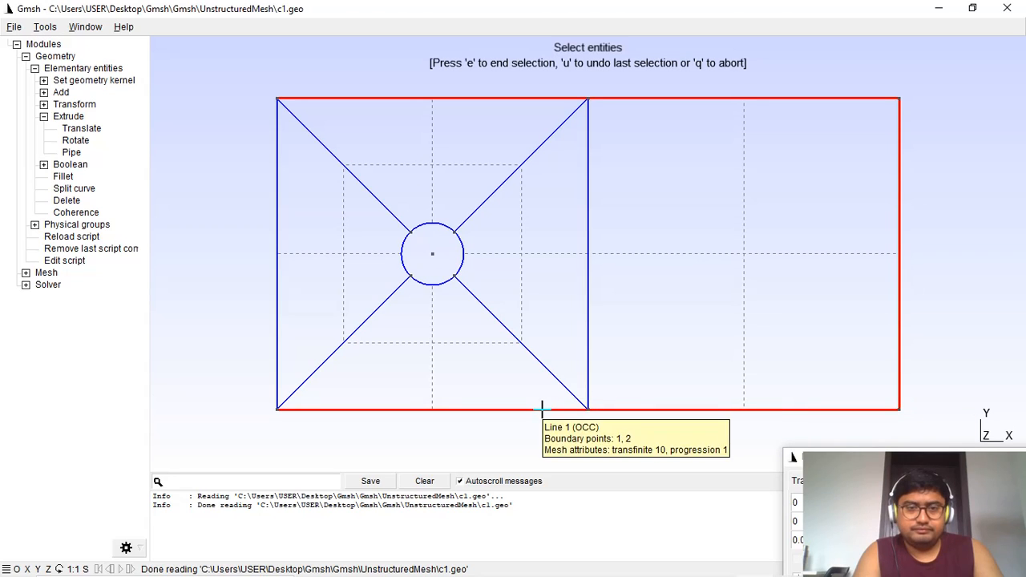
click(278, 264)
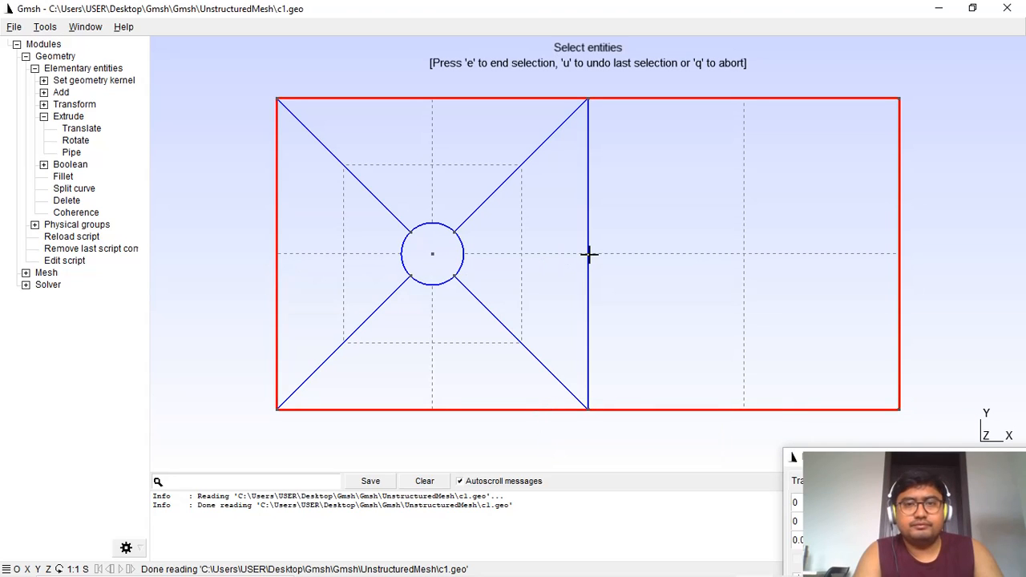
Add the vertical line between the two square blocks and the four diagonal lines to the extrusion selection
click(589, 254)
click(381, 203)
click(501, 188)
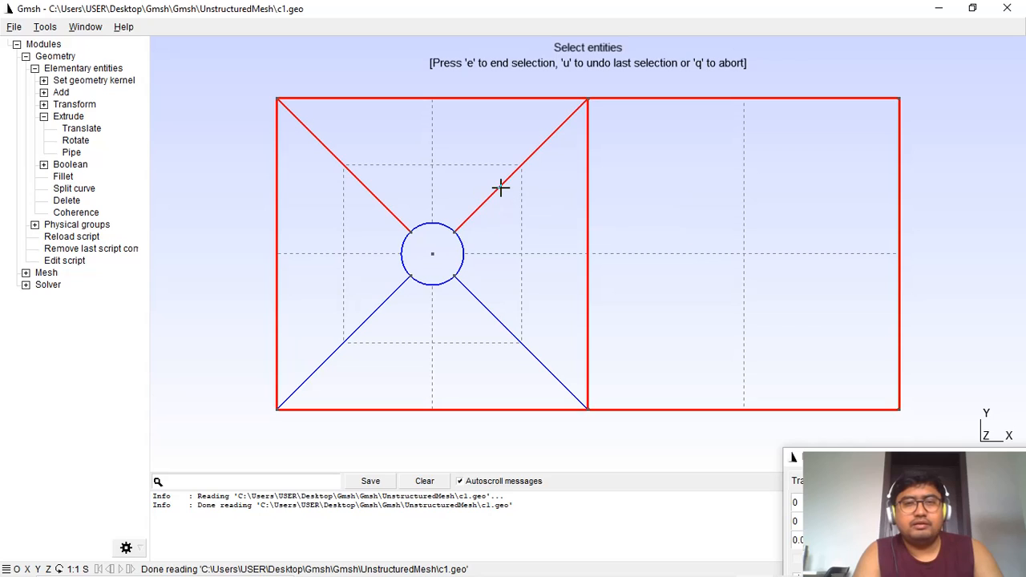
click(486, 307)
click(389, 297)
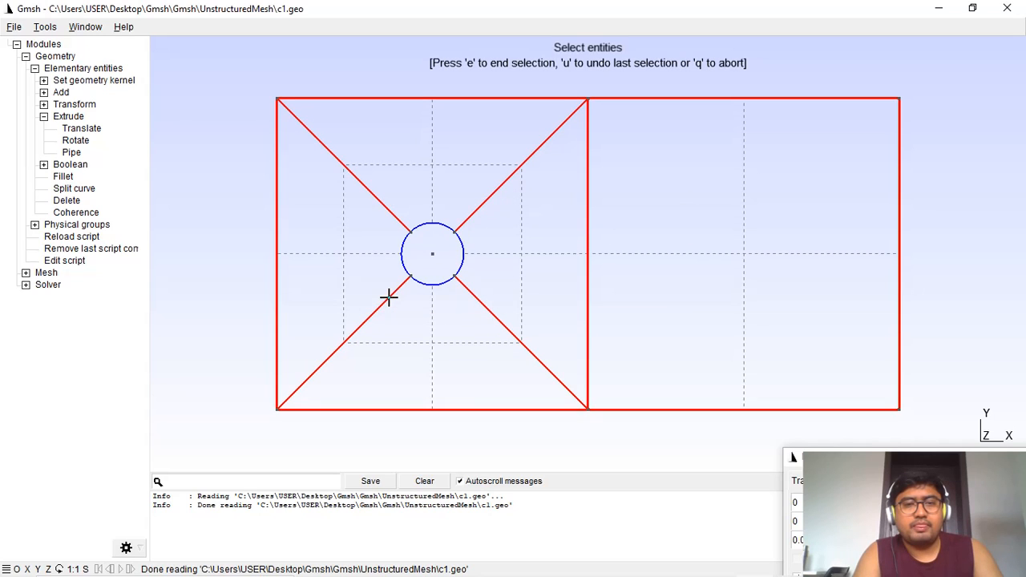
Add the four circular arcs of the cylinder to the extrusion selection
click(425, 224)
click(462, 253)
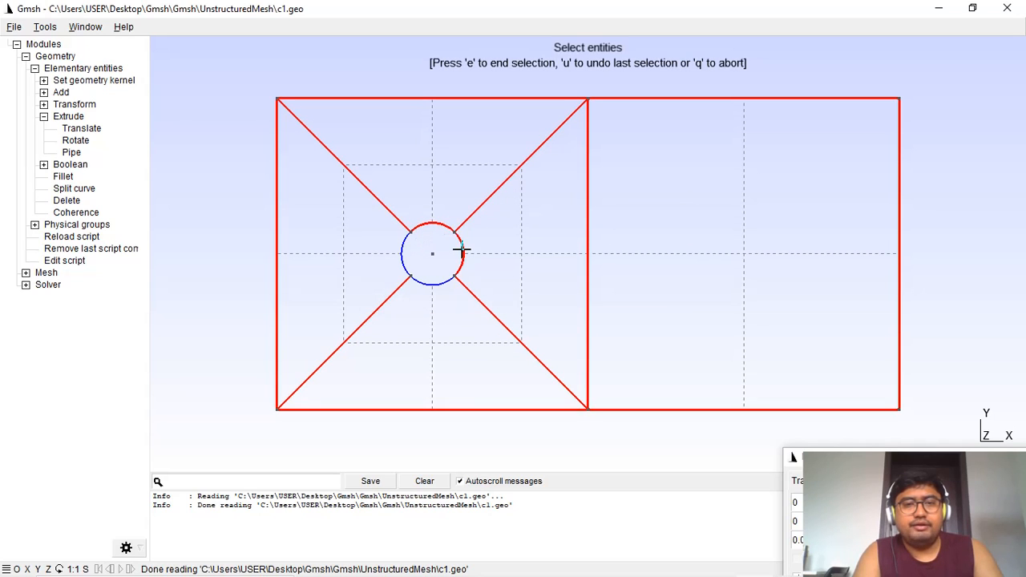
click(439, 286)
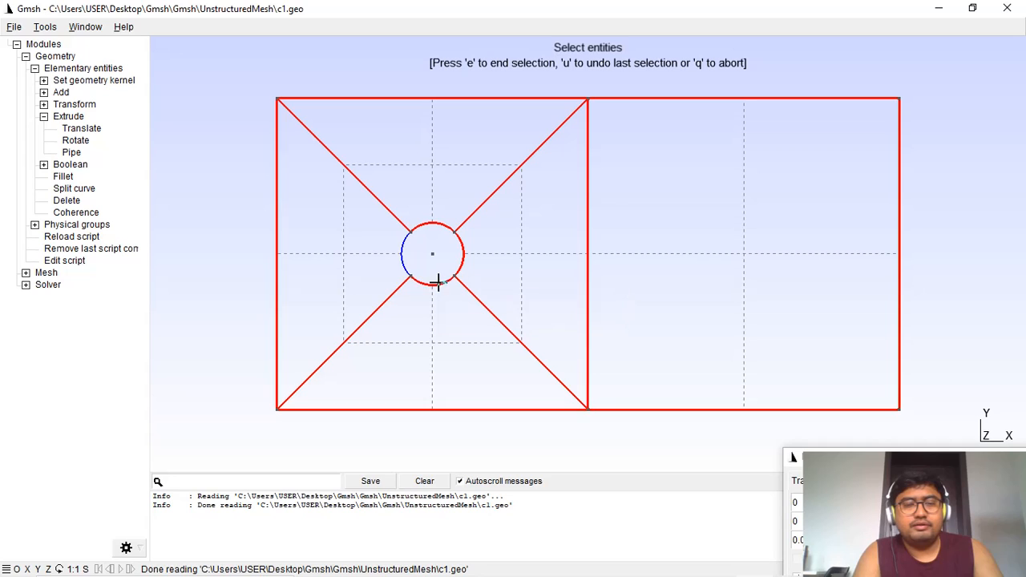
click(402, 253)
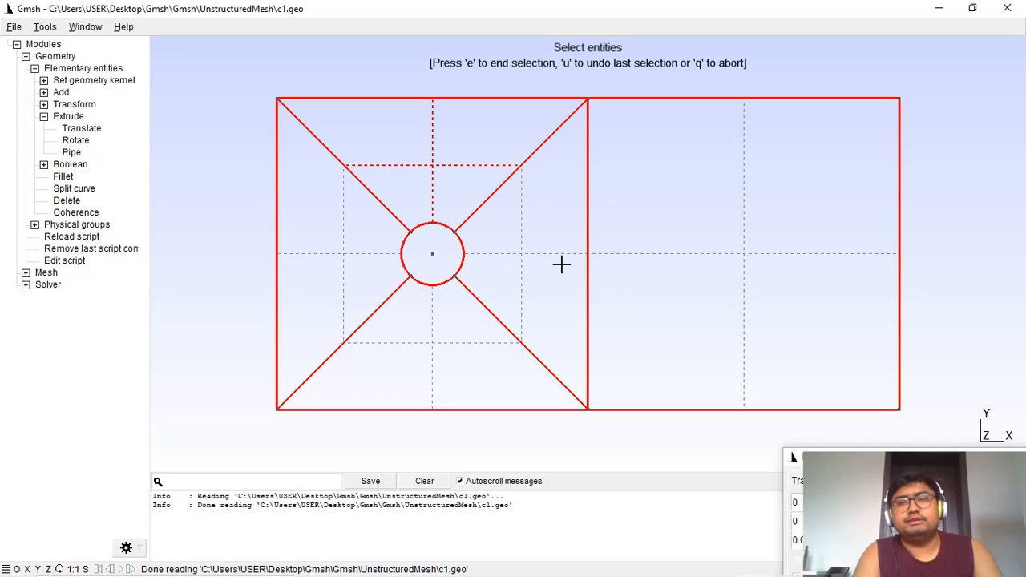
Add the remaining block surfaces to the selection, complete the extrusion and leave the Extrude command
click(536, 254)
click(521, 263)
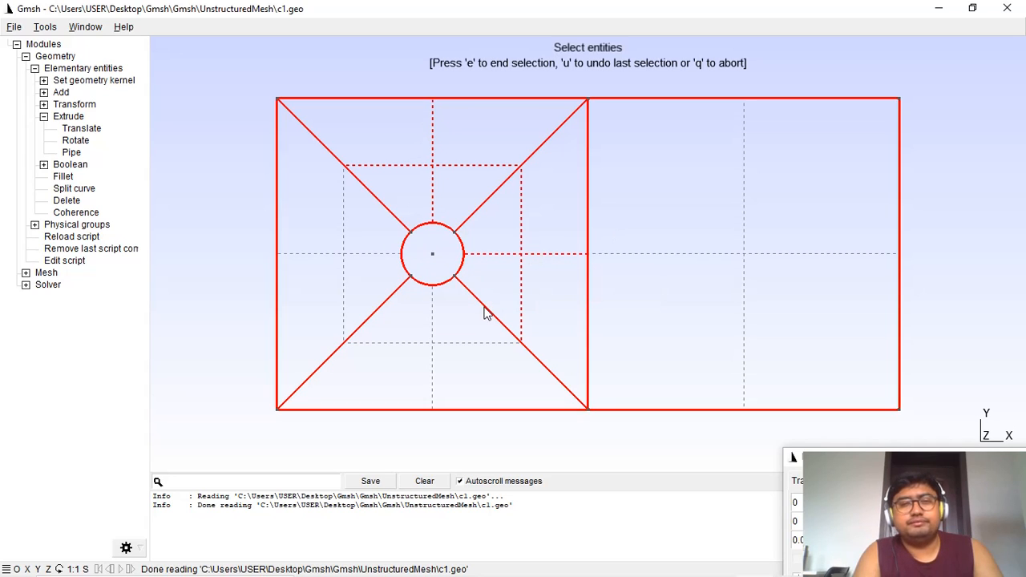
click(437, 353)
click(441, 343)
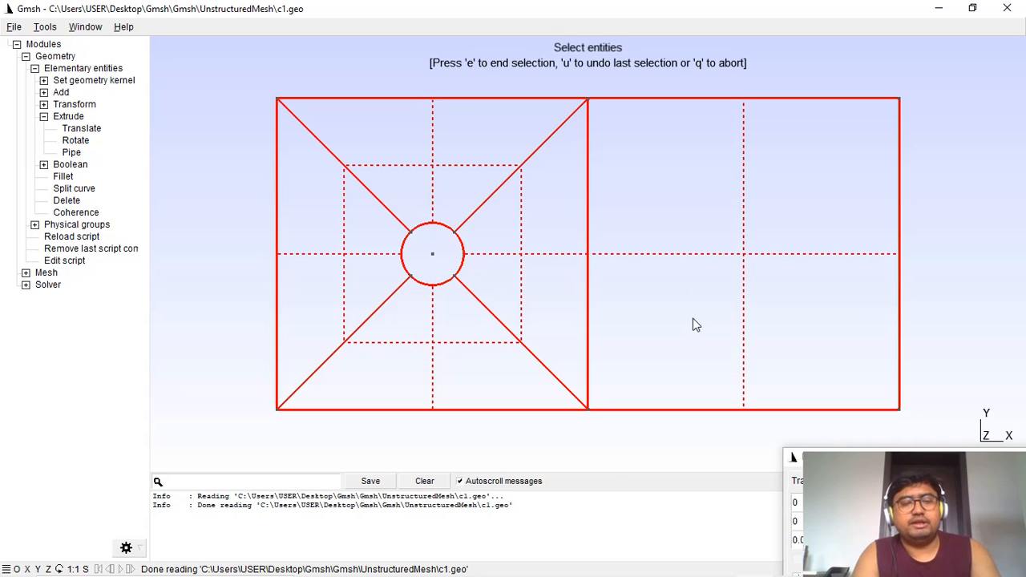
key(e)
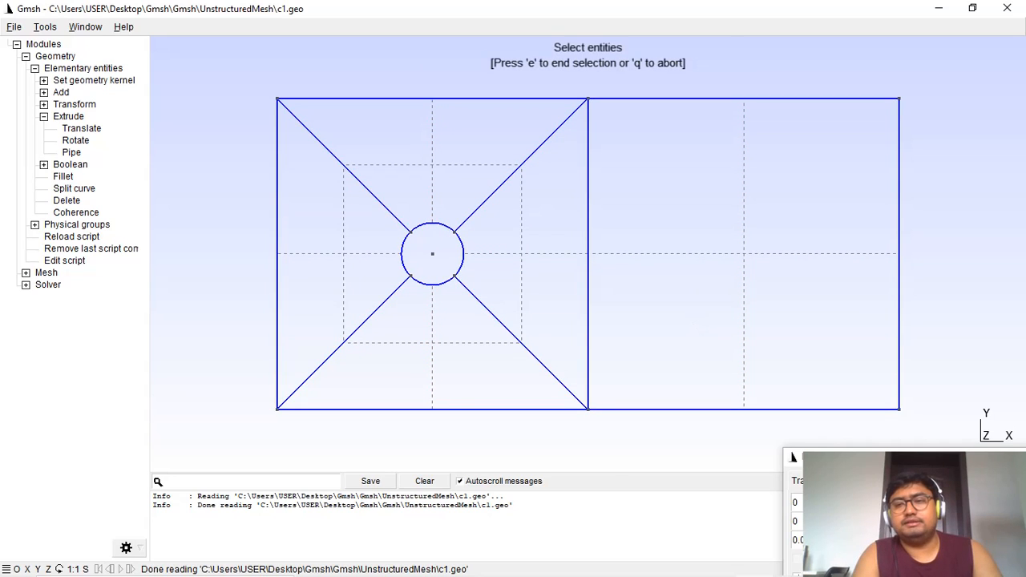
drag(872, 459, 602, 232)
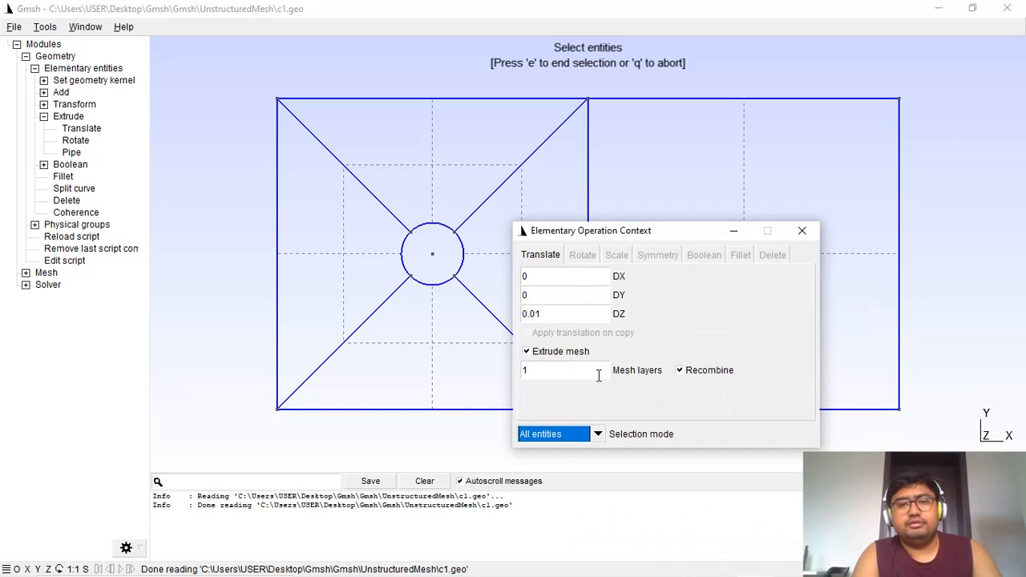
key(q)
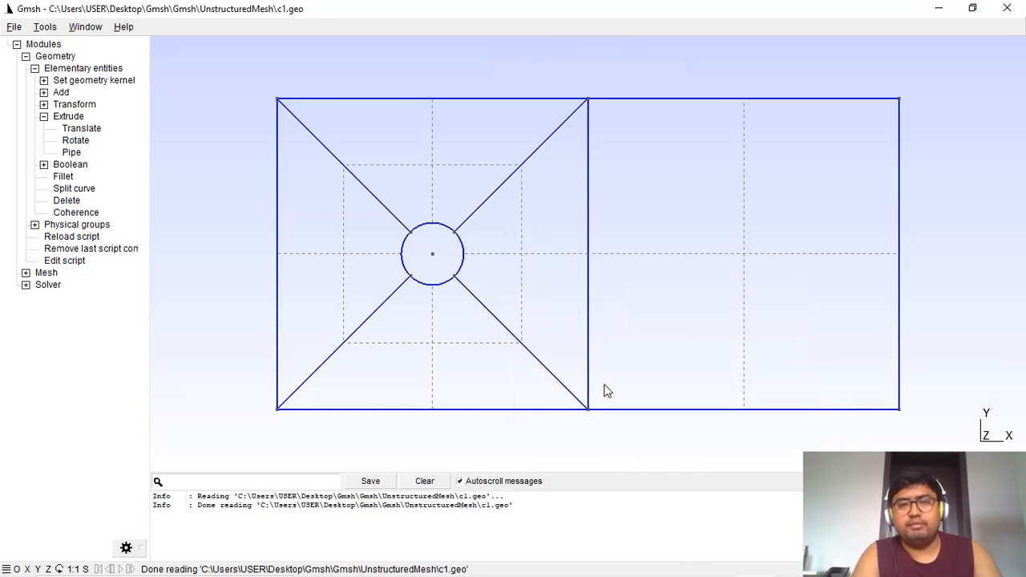
Examine the extruded geometry's thickness from the side, and switch to Notepad++ to review the generated Extrude block in c1.geo
drag(214, 281, 711, 286)
drag(600, 173, 624, 216)
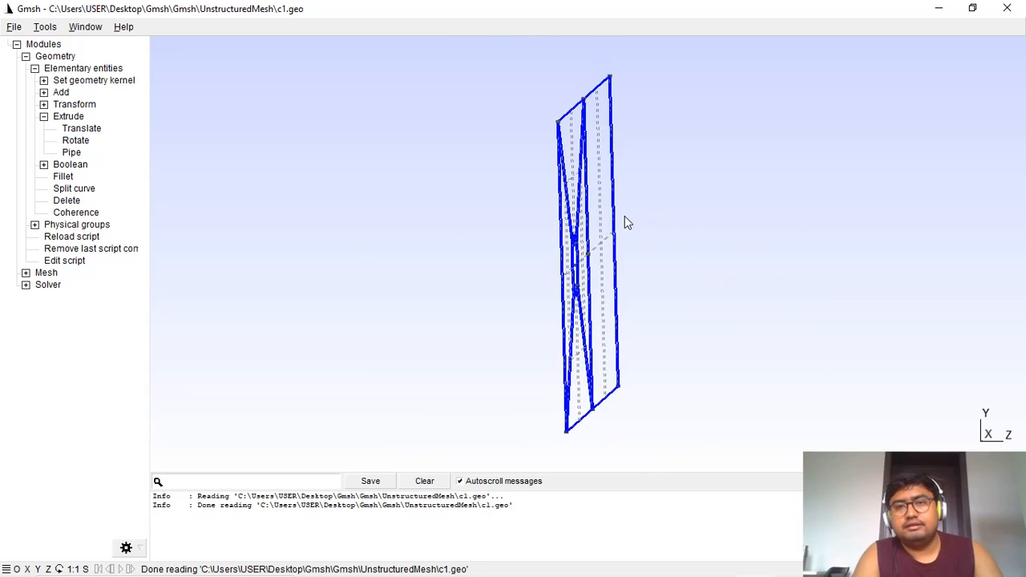
drag(553, 238, 435, 213)
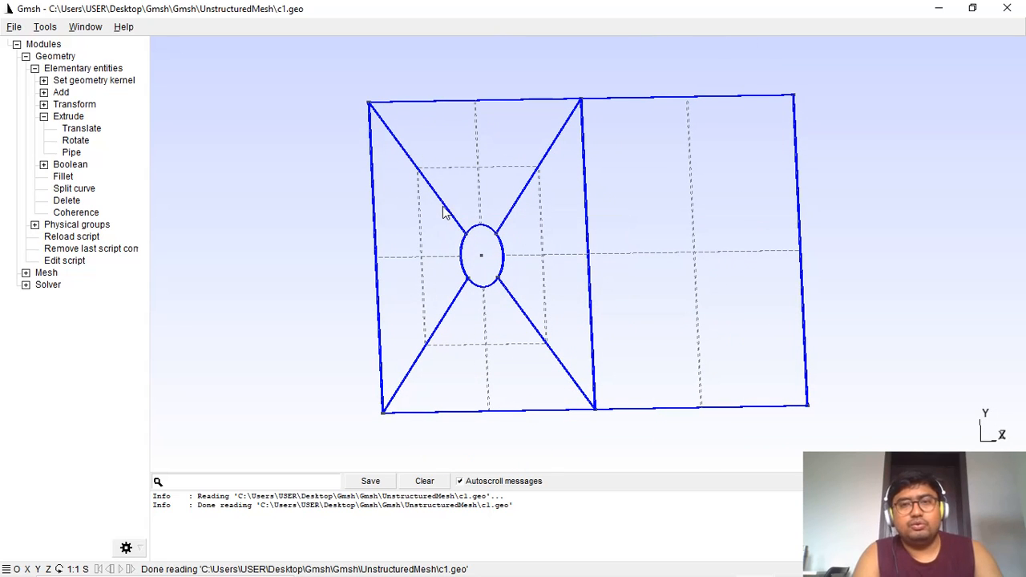
key(alt+z)
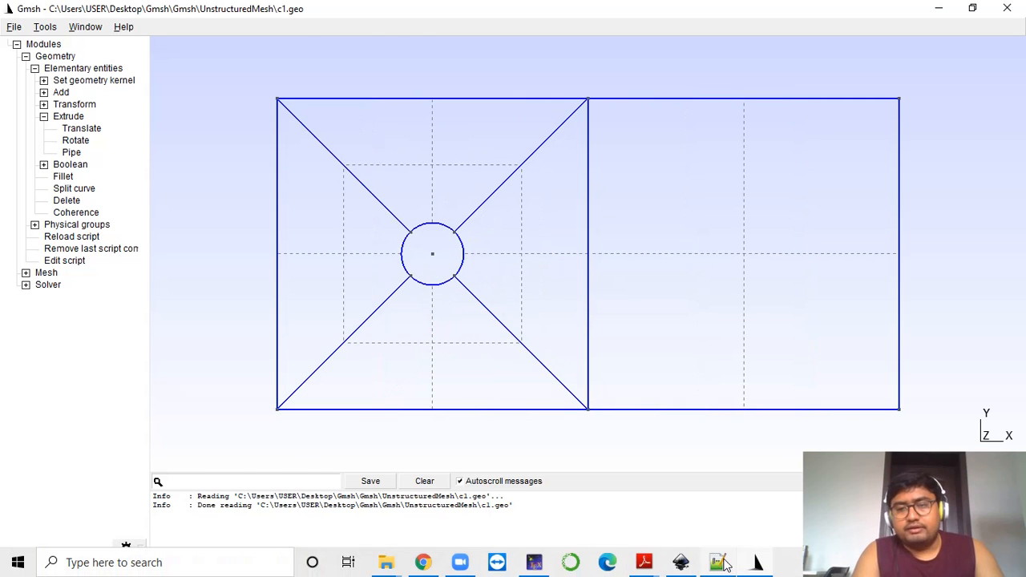
click(717, 562)
click(584, 360)
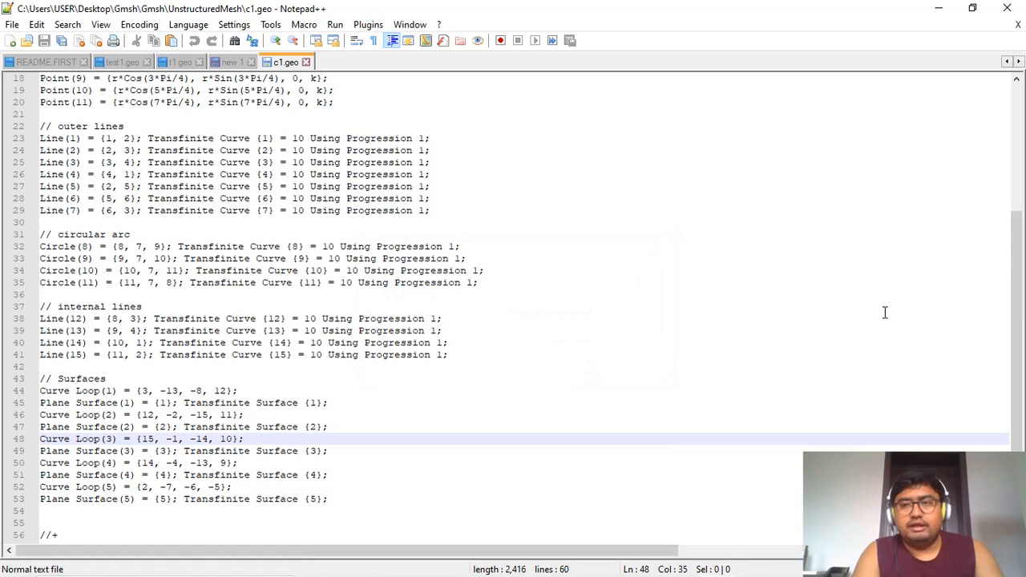
scroll(1017, 316, down, 2)
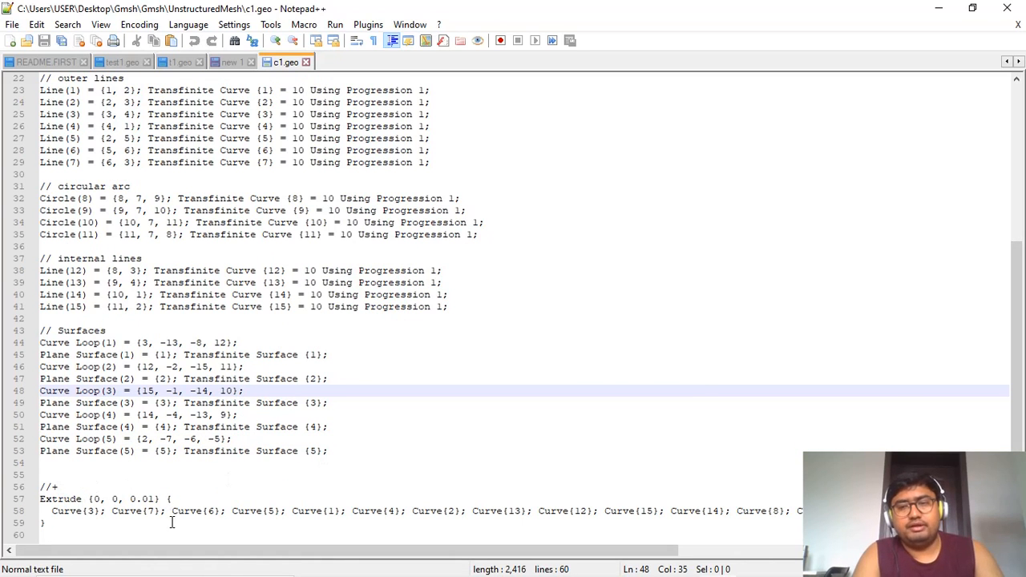
mouse_move(321, 553)
mouse_down()
mouse_move(545, 552)
mouse_move(639, 558)
mouse_move(410, 562)
mouse_move(663, 566)
mouse_move(304, 565)
mouse_up()
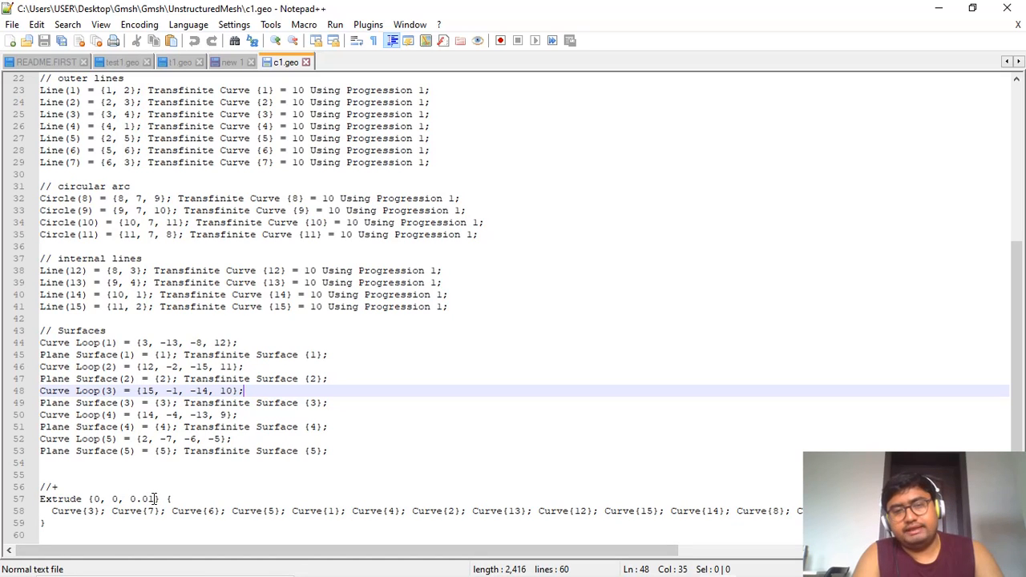
Change the Extrude vector in c1.geo to {0, 0, 1.0} and save the file
click(156, 499)
key(BackSpace)
key(BackSpace)
key(BackSpace)
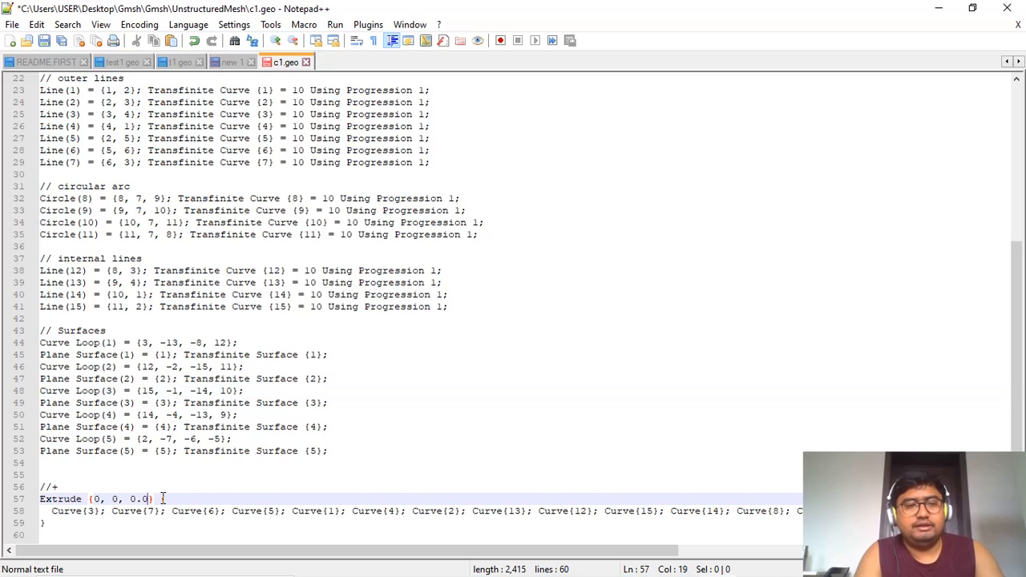
key(BackSpace)
text(1.0)
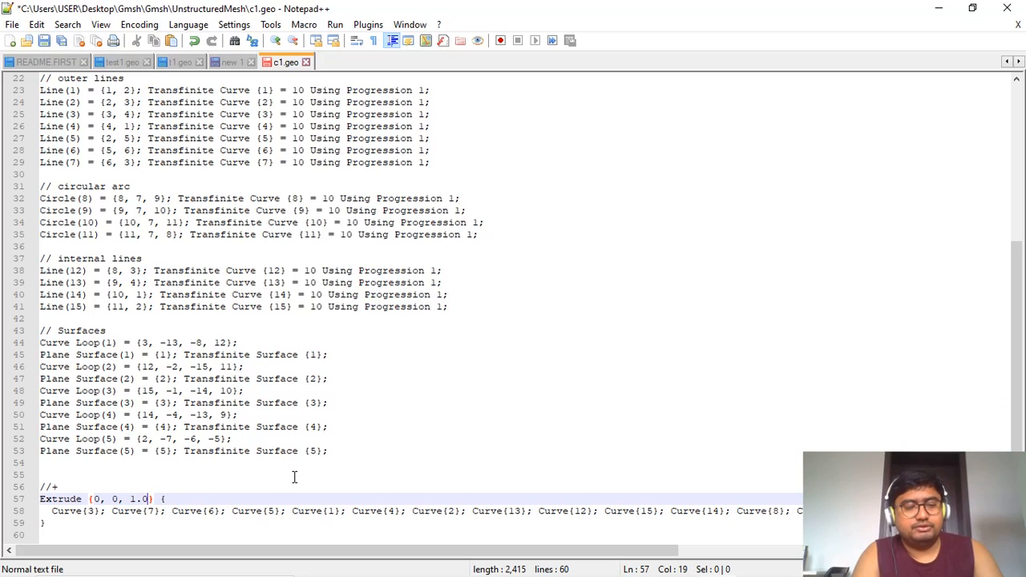
key(ctrl+s)
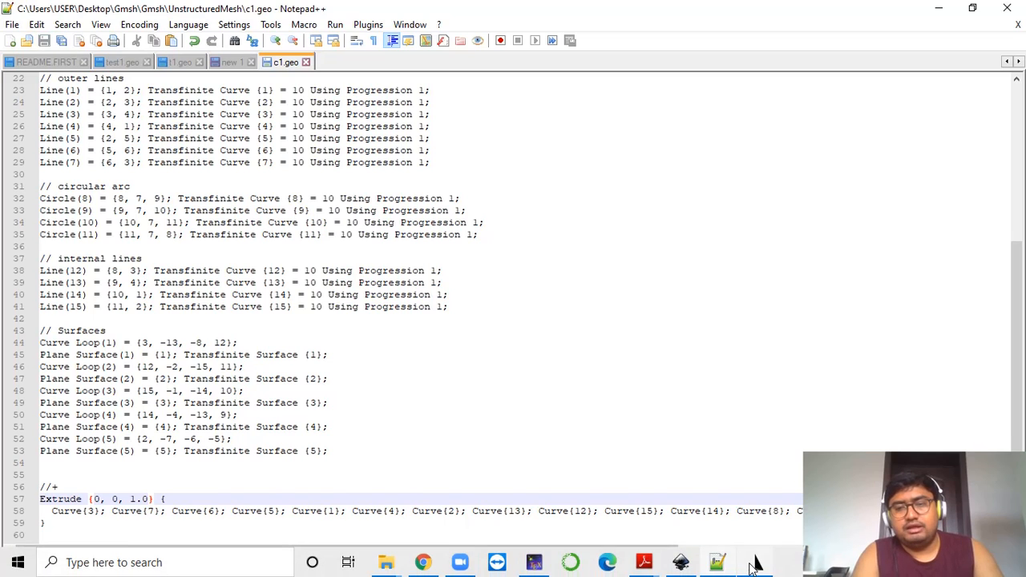
Switch to Gmsh and reload the c1.geo script with the edited extrusion
click(753, 570)
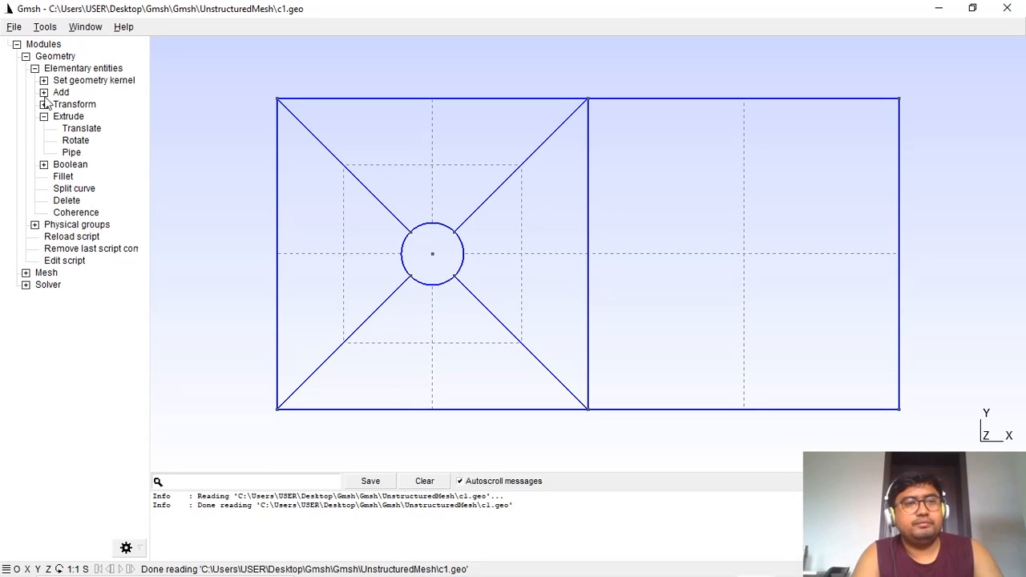
click(72, 237)
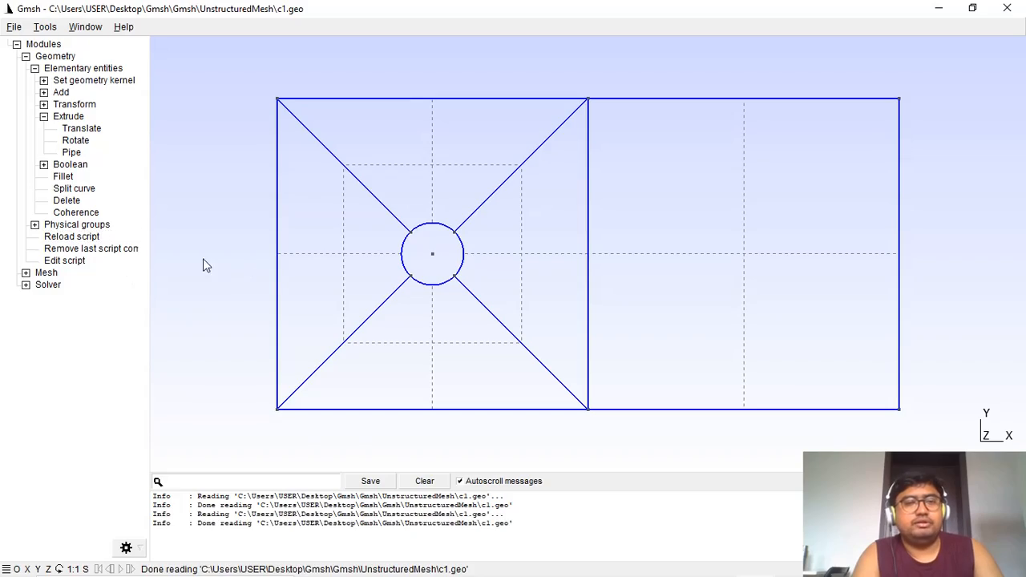
Switch to Notepad++, change the Extrude vector in c1.geo to {0, 0, 0.01} and save the file
drag(206, 265, 256, 318)
key(alt+z)
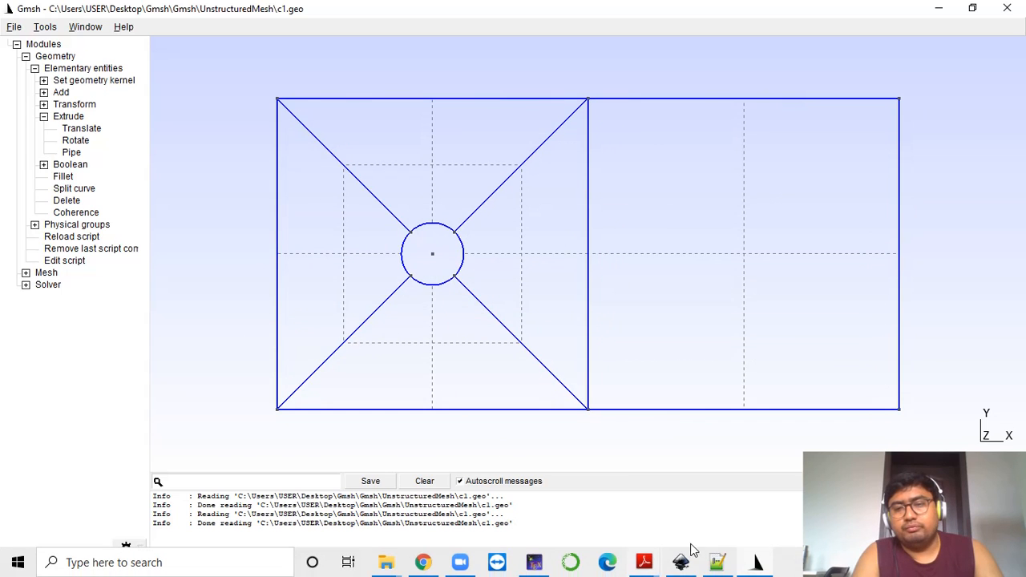
click(716, 562)
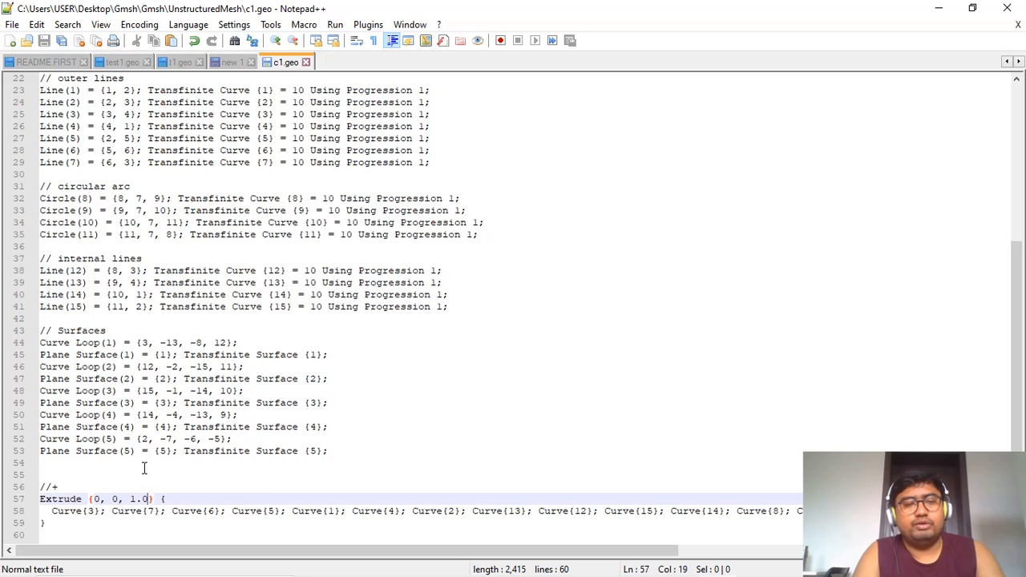
key(BackSpace)
key(BackSpace)
key(BackSpace)
text(0.01)
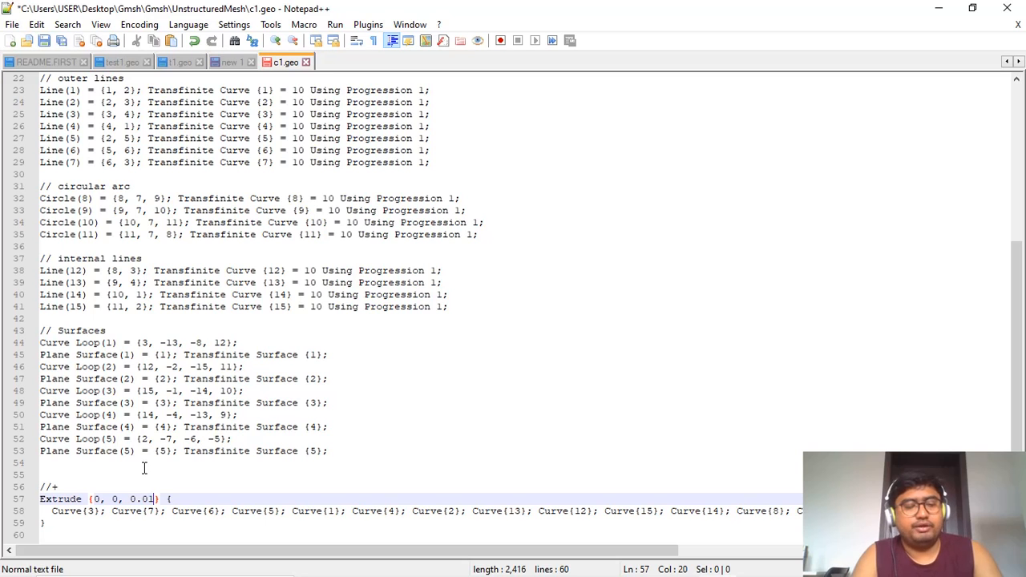
key(ctrl+s)
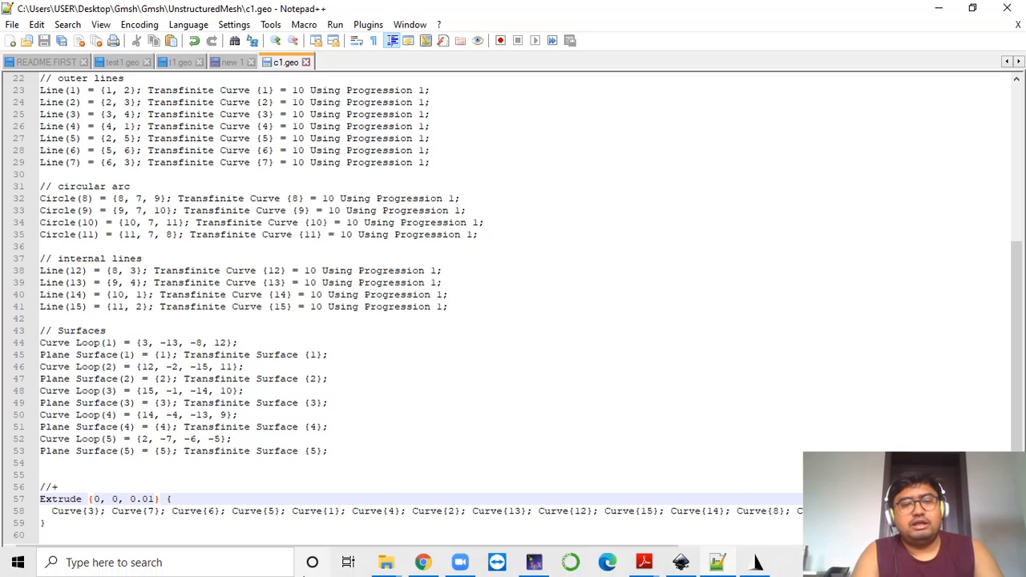
Switch to Gmsh, reload the c1.geo script with the thinner extrusion and bring up the meshing commands
click(755, 563)
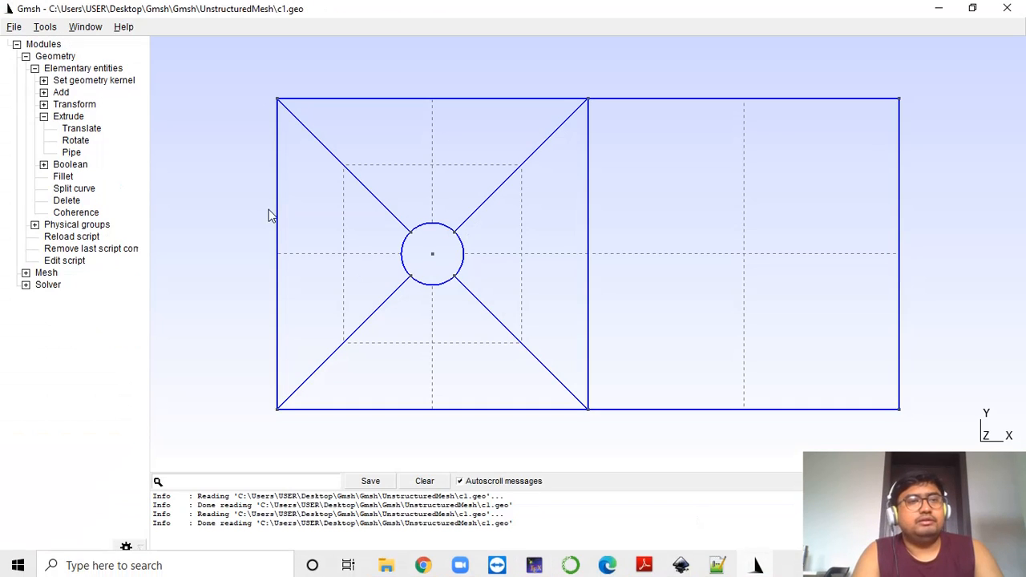
click(73, 236)
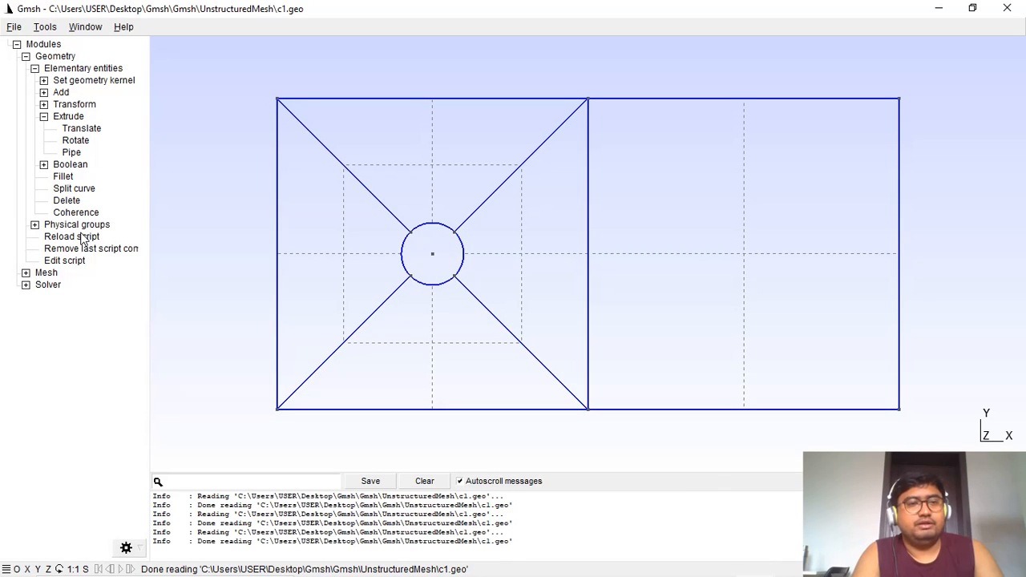
click(26, 56)
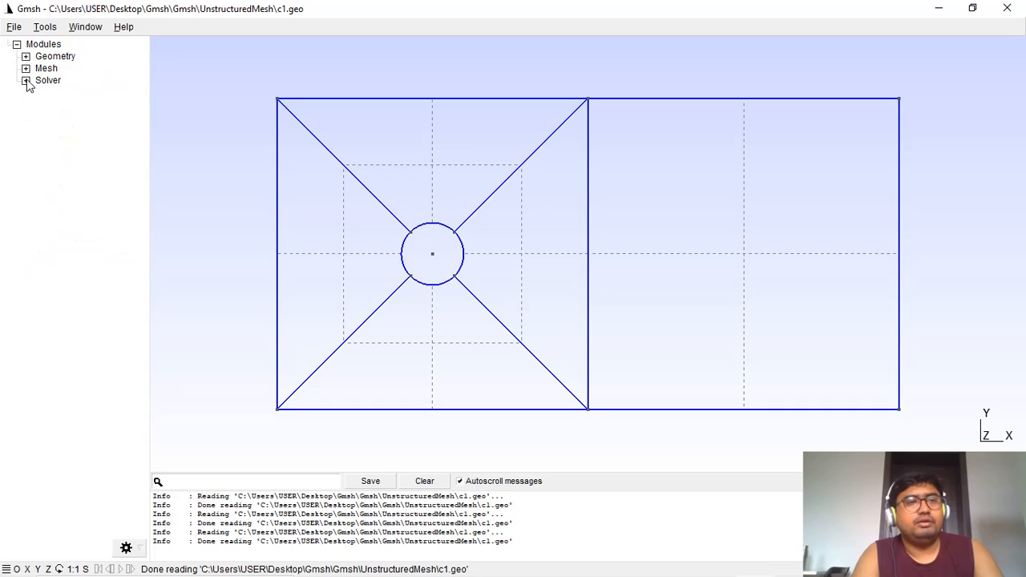
click(26, 69)
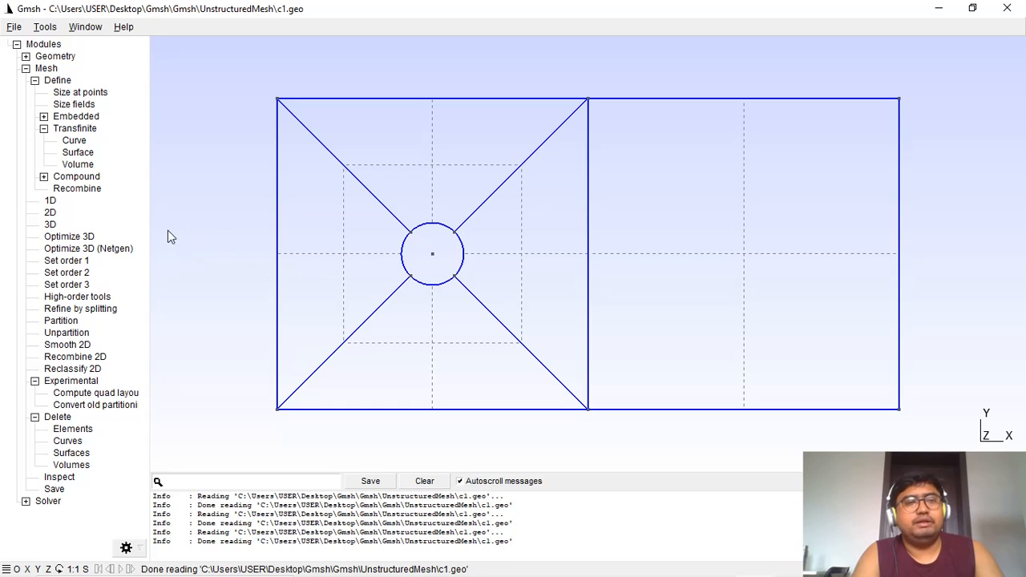
Leave the Recombine command without selecting surfaces and generate the 2D mesh of the extruded blocks
click(64, 193)
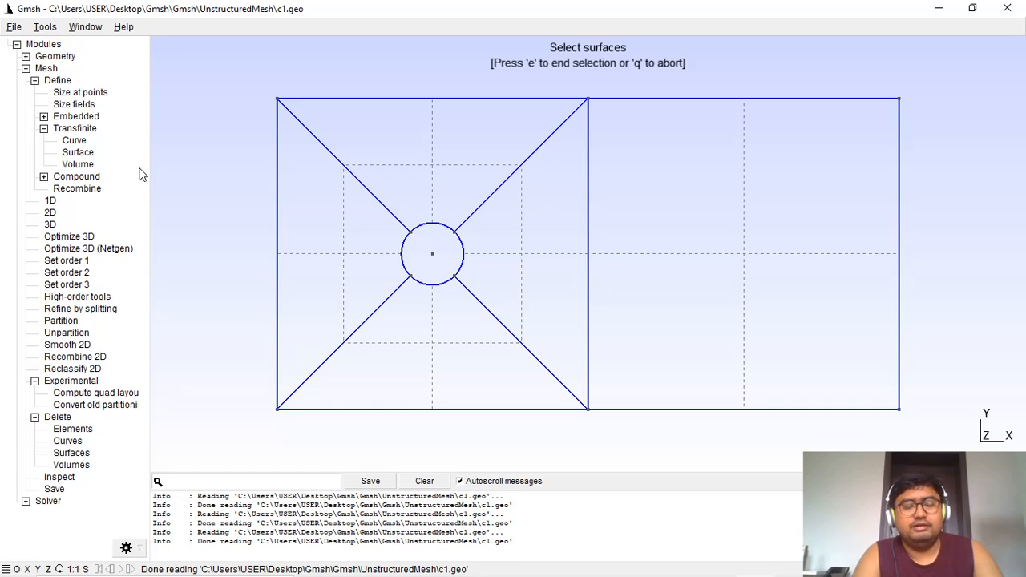
key(q)
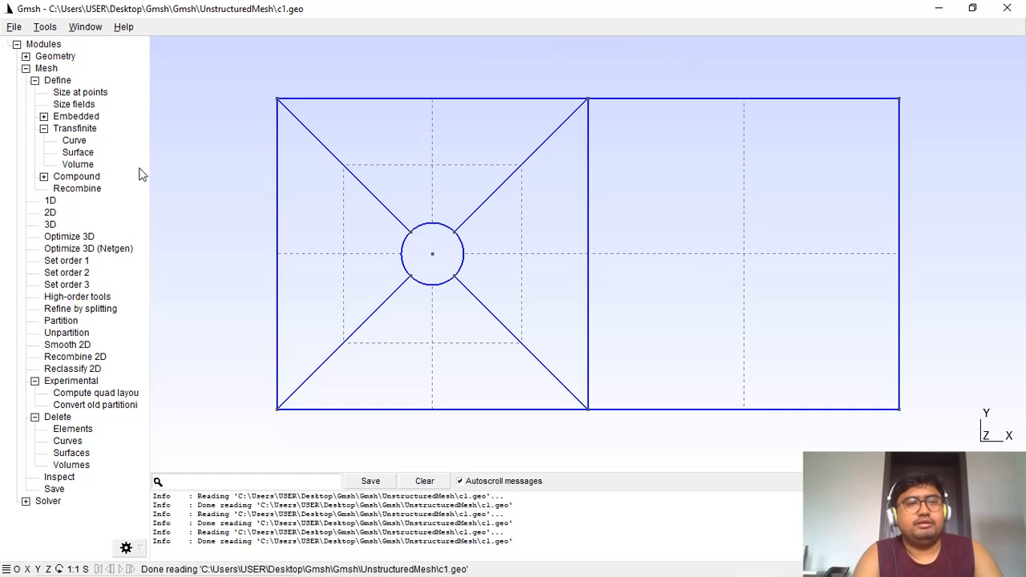
click(49, 212)
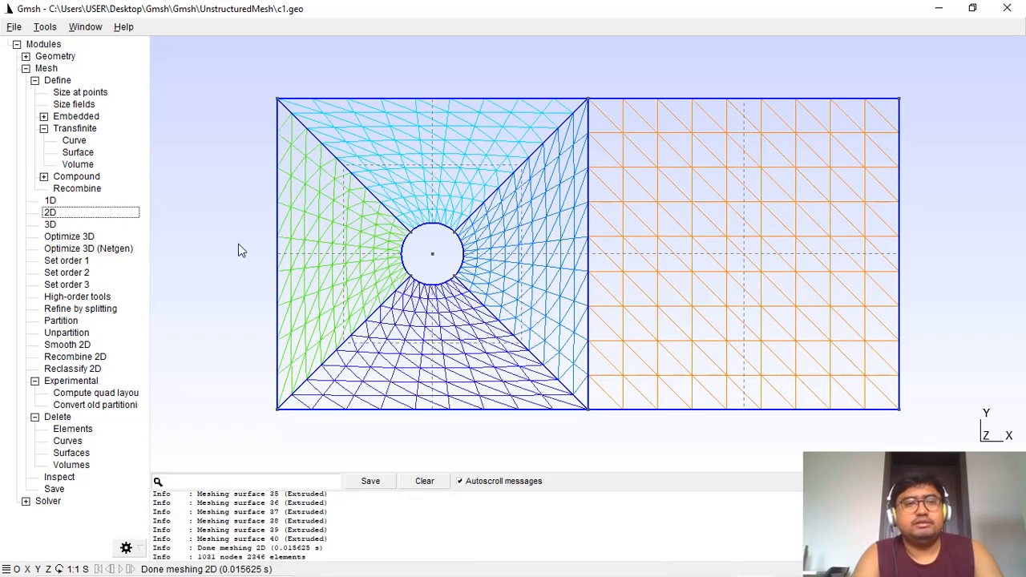
drag(239, 244, 499, 253)
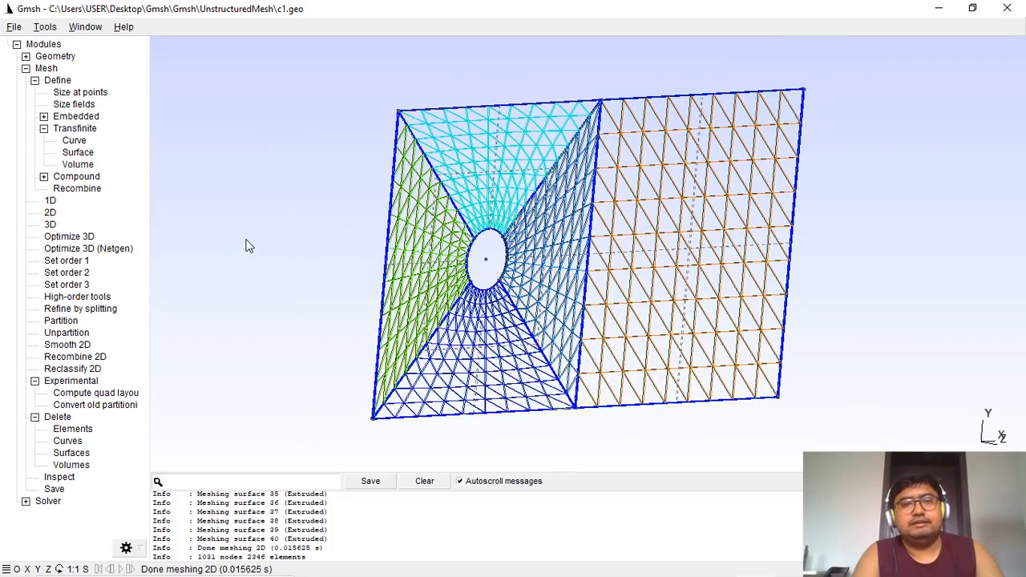
Generate the 3D mesh of the extruded blocks and examine it from an oblique angle and along Z
click(53, 226)
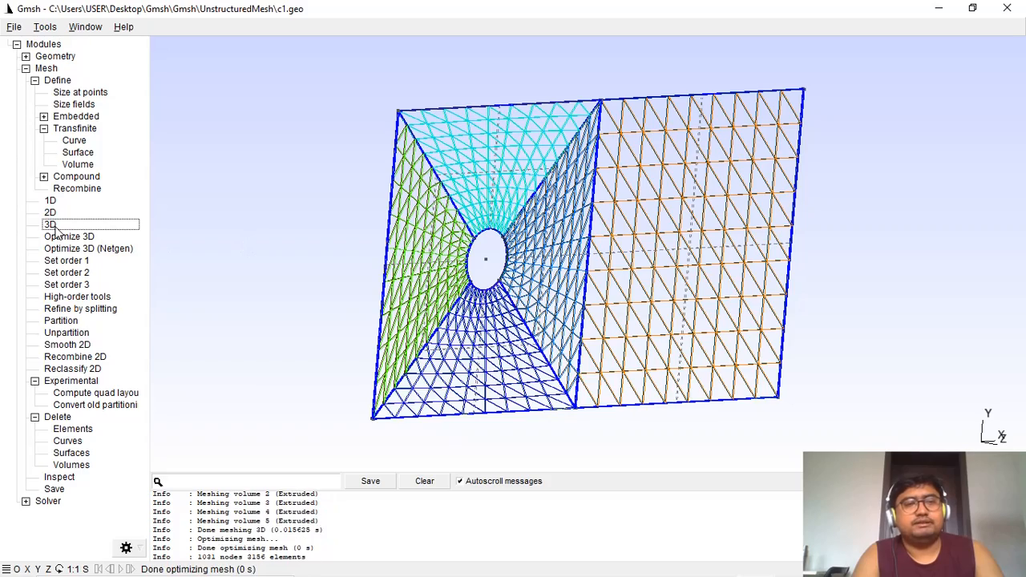
drag(231, 267, 382, 288)
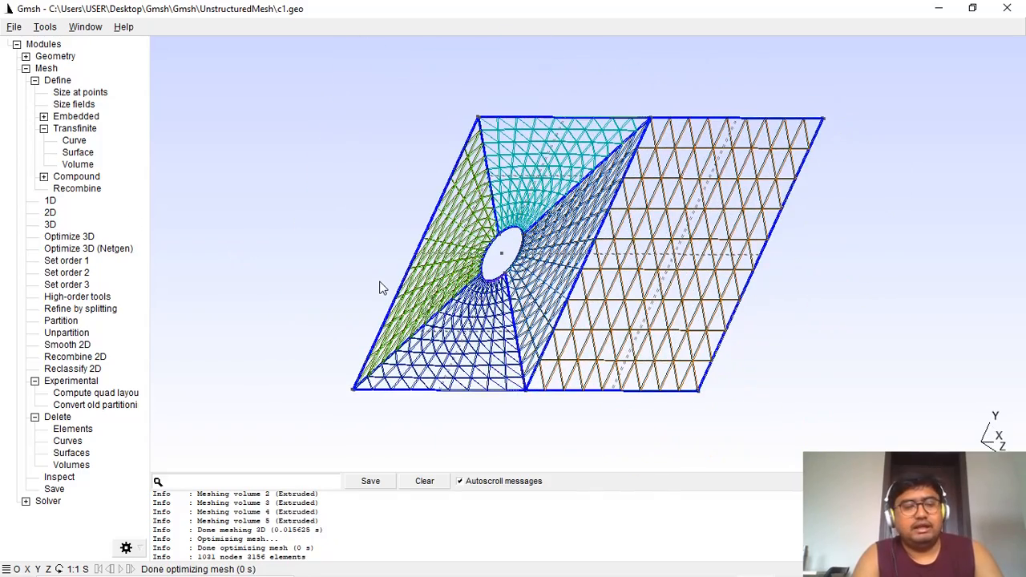
key(alt+z)
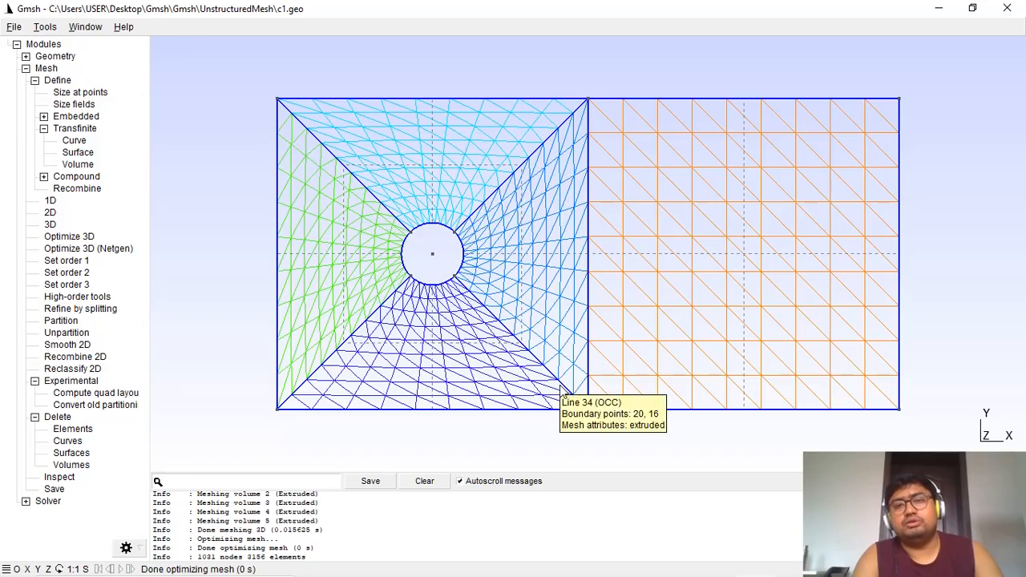
drag(247, 296, 336, 272)
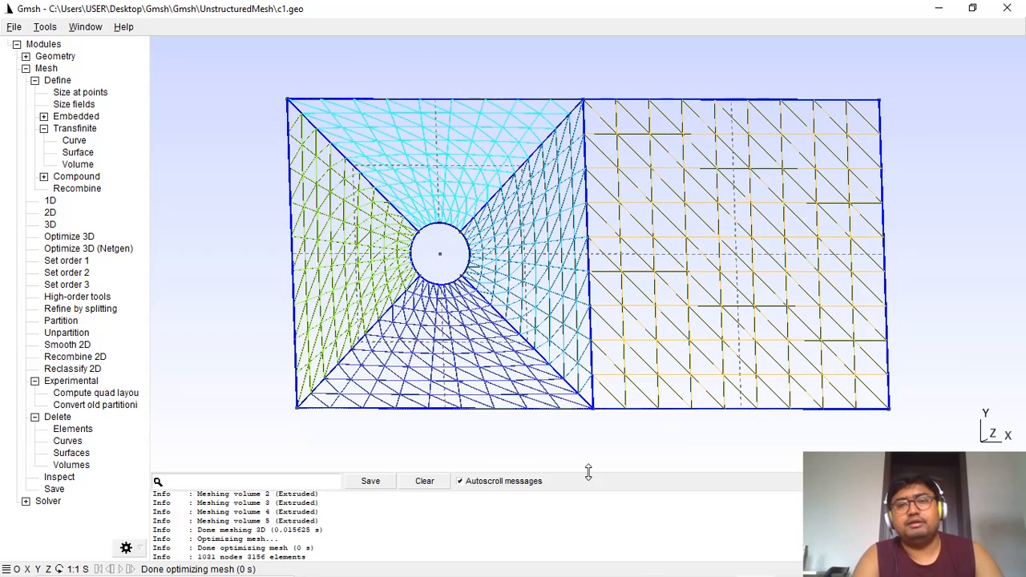
key(alt+z)
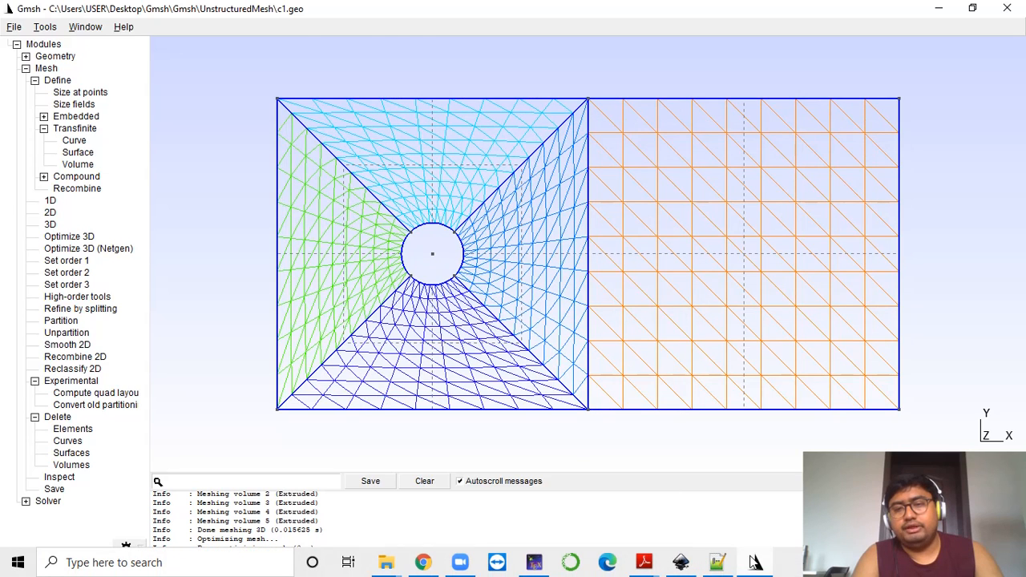
Switch to Notepad++ and define the variable i=100; on a new line below k=0.1; in c1.geo
click(728, 565)
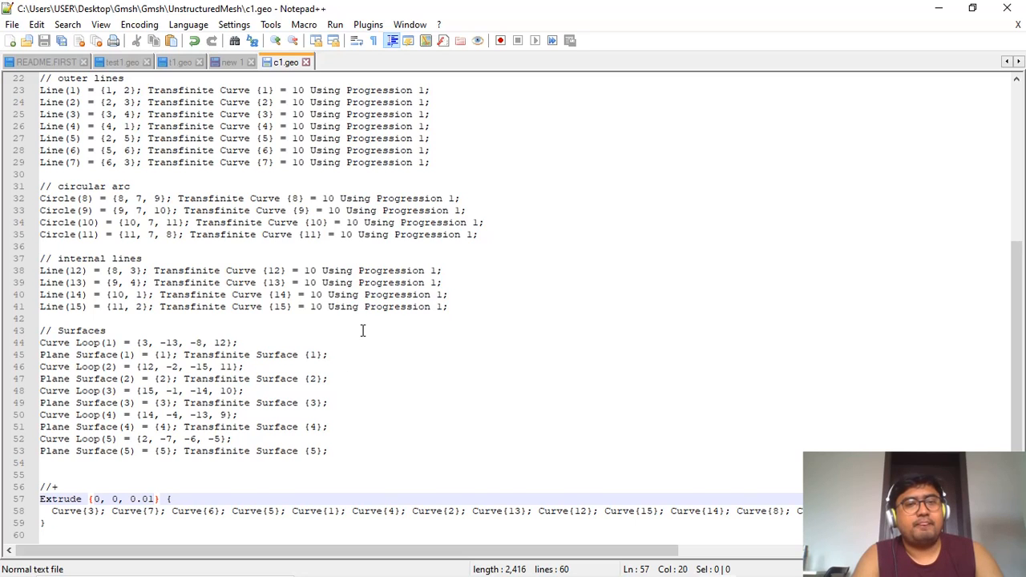
scroll(1022, 280, up, 1)
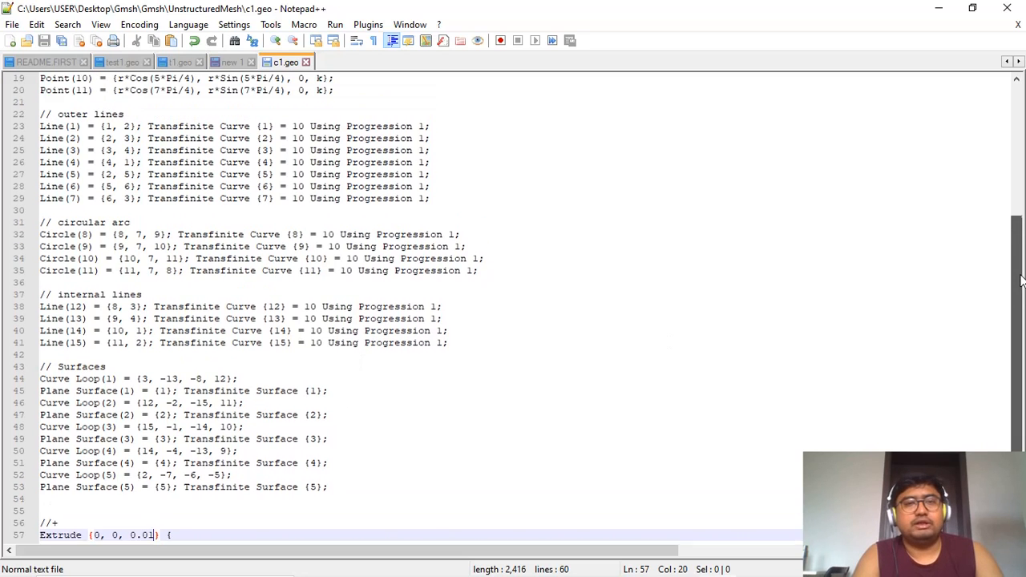
drag(1022, 281, 1018, 247)
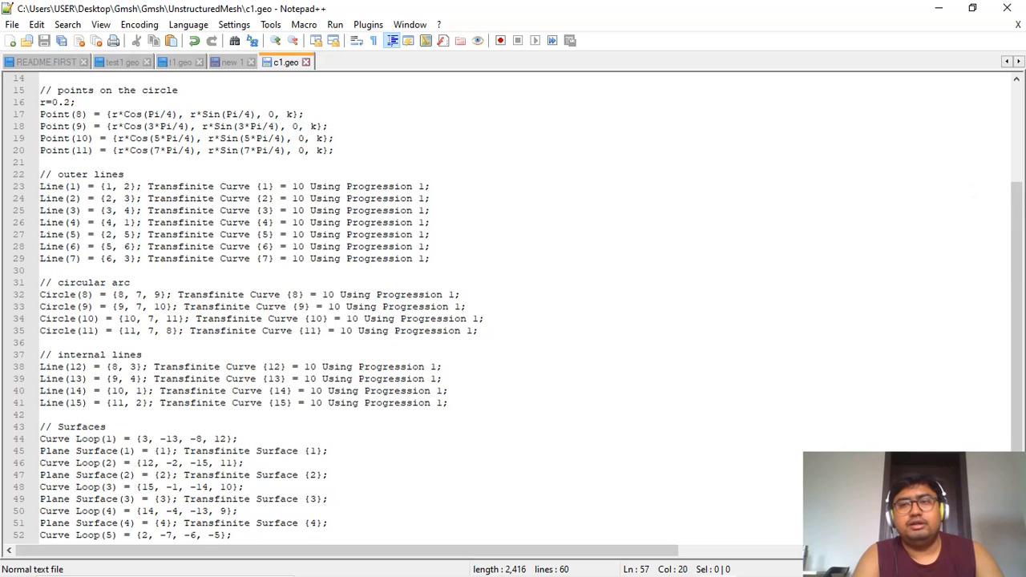
scroll(383, 134, up, 5)
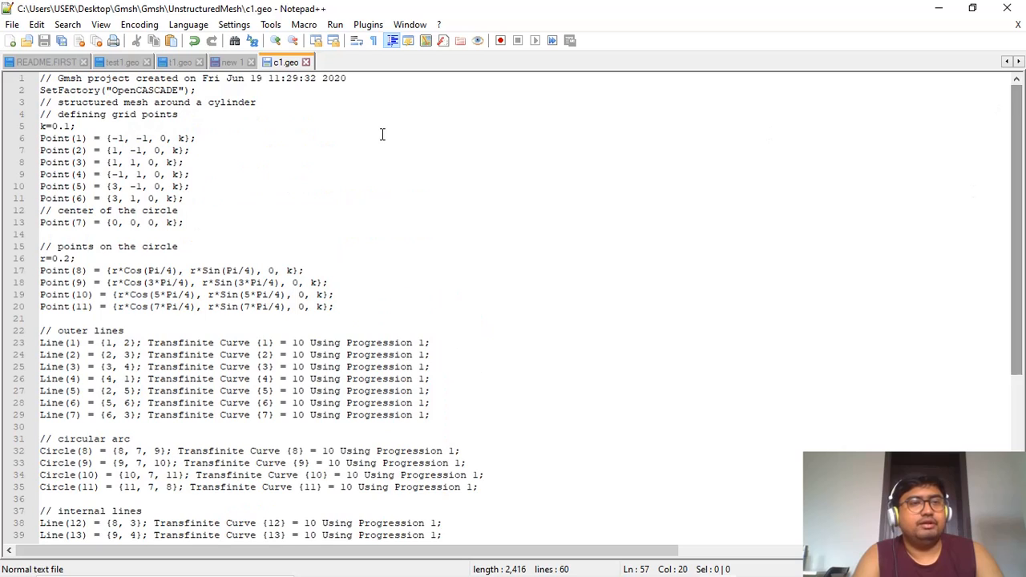
click(147, 126)
key(Return)
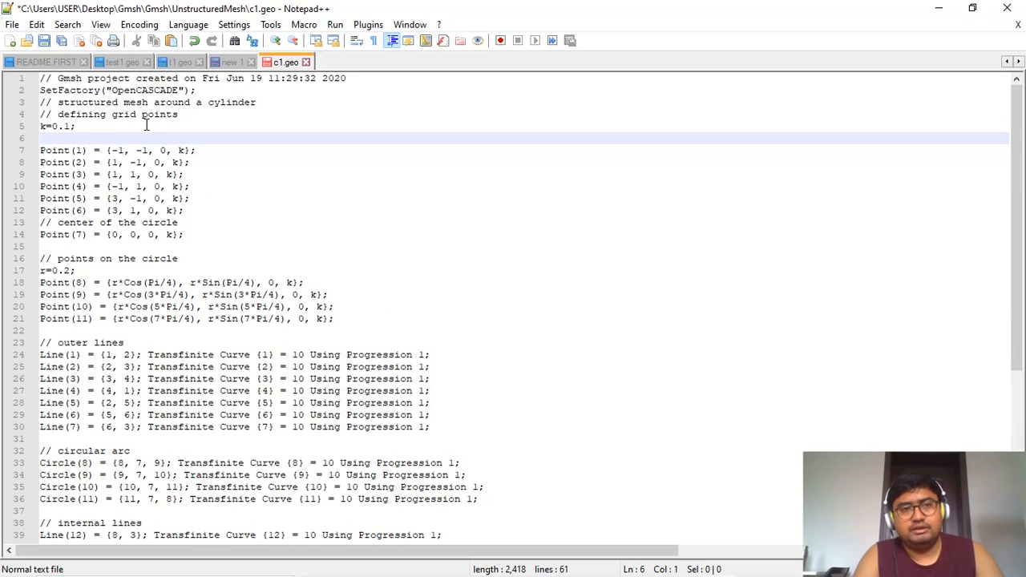
text(r)
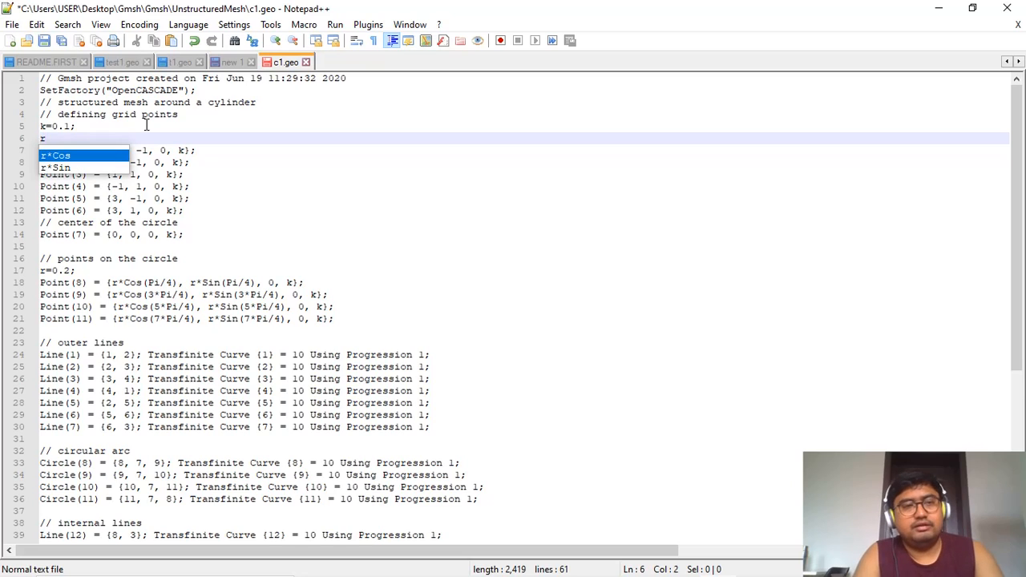
key(BackSpace)
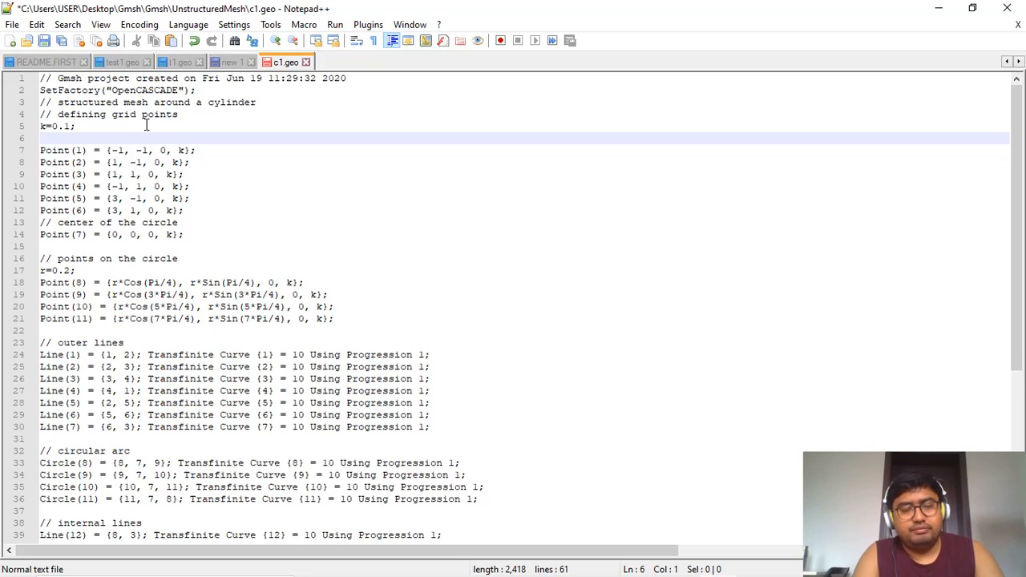
text(i=)
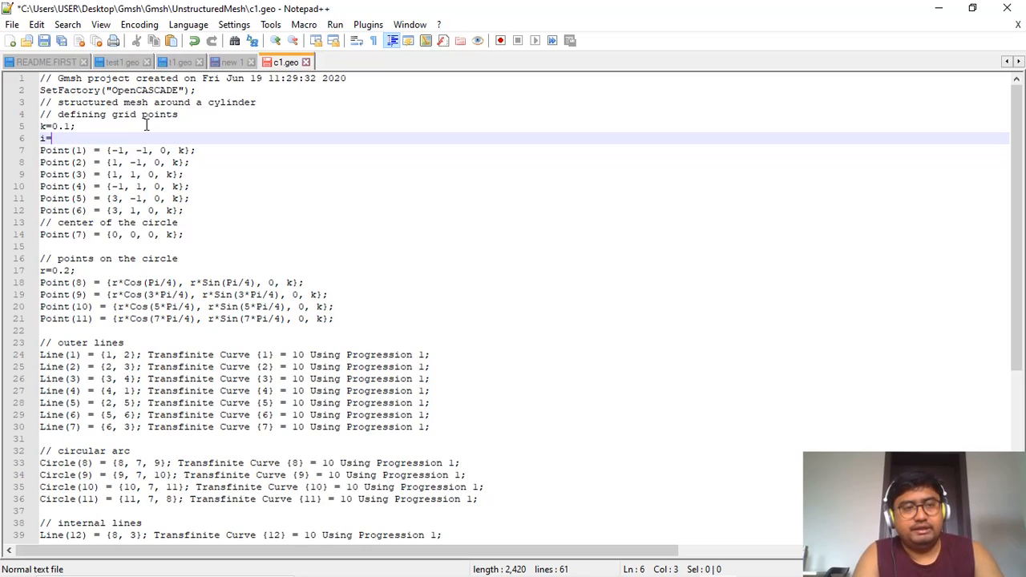
text(100;)
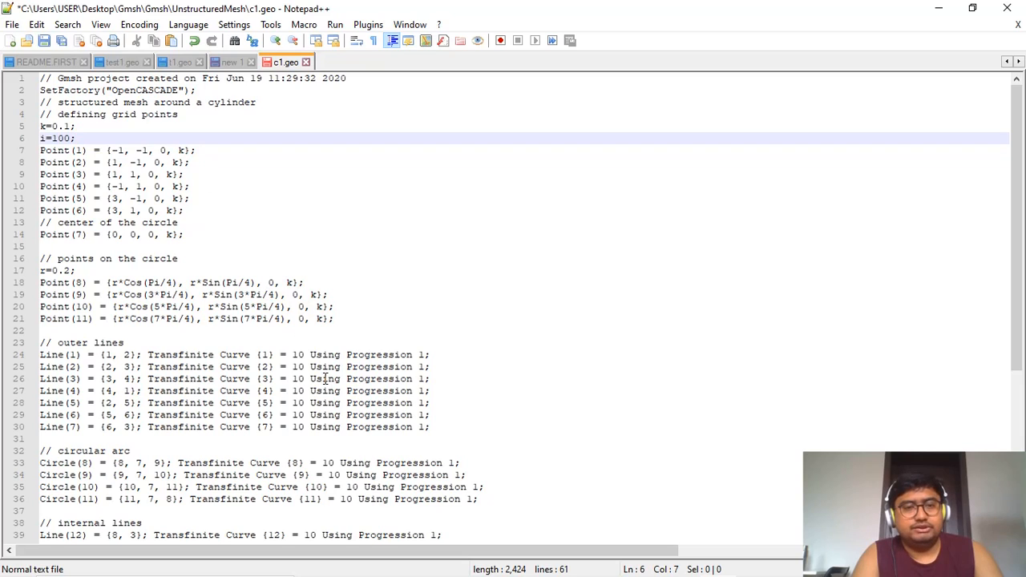
Replace the division count of Transfinite Curves 1 and 2 in the outer lines with the variable i
double_click(298, 355)
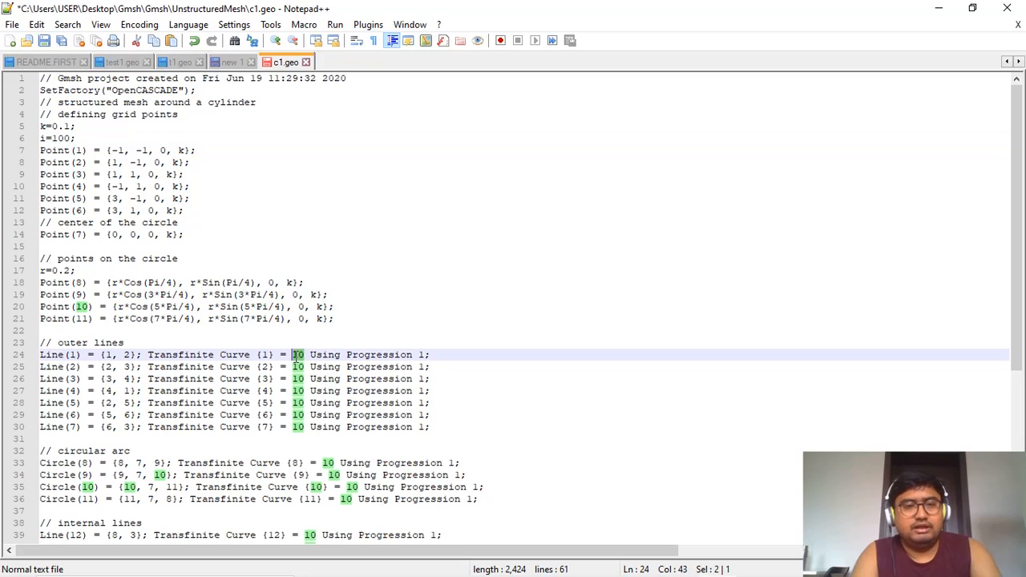
text(i)
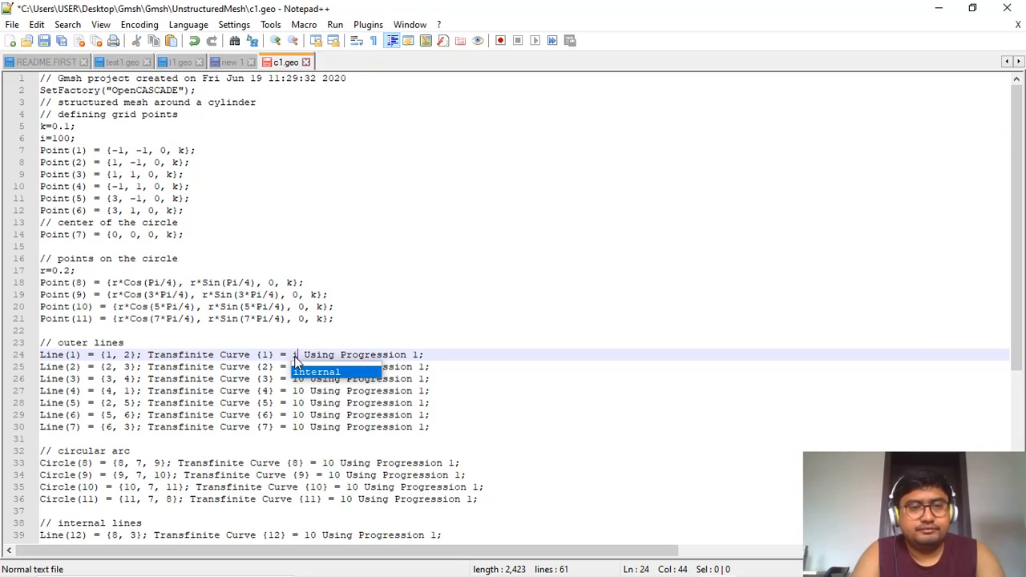
click(310, 340)
double_click(298, 367)
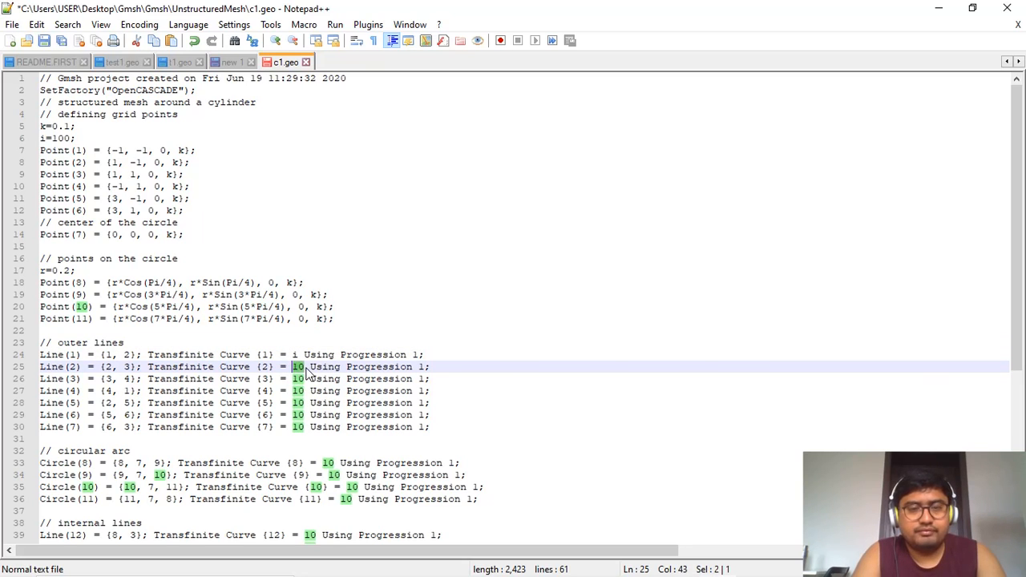
click(307, 368)
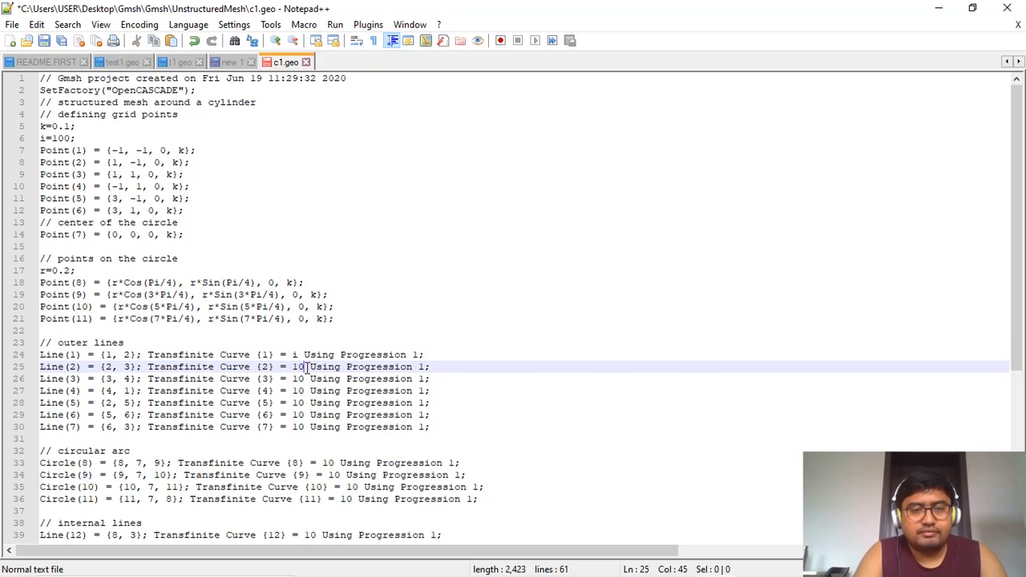
key(BackSpace)
key(BackSpace)
text(i)
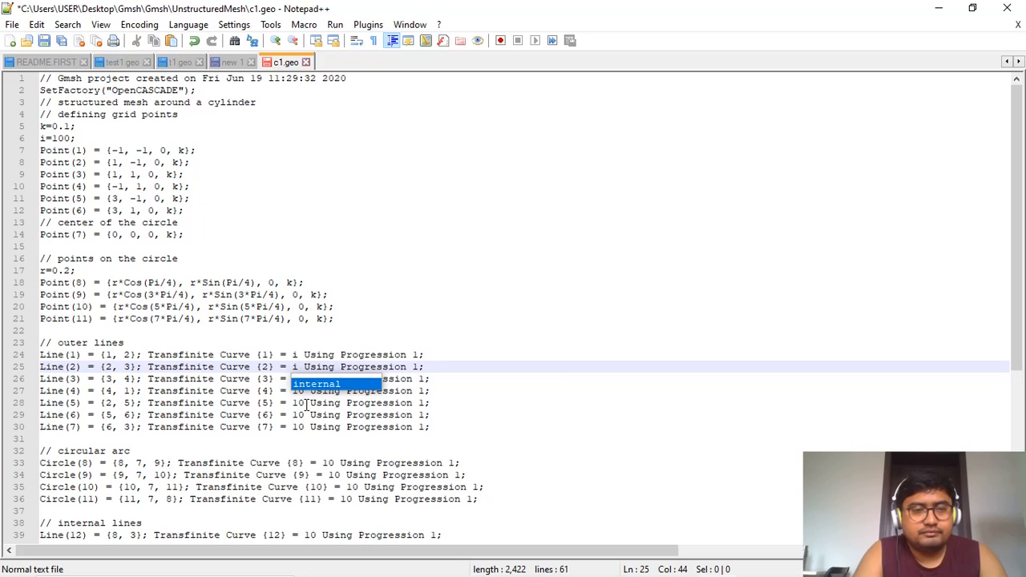
Replace the division count of Transfinite Curves 3 and 4 in the outer lines with the variable i
click(307, 405)
click(305, 390)
click(304, 381)
key(BackSpace)
key(BackSpace)
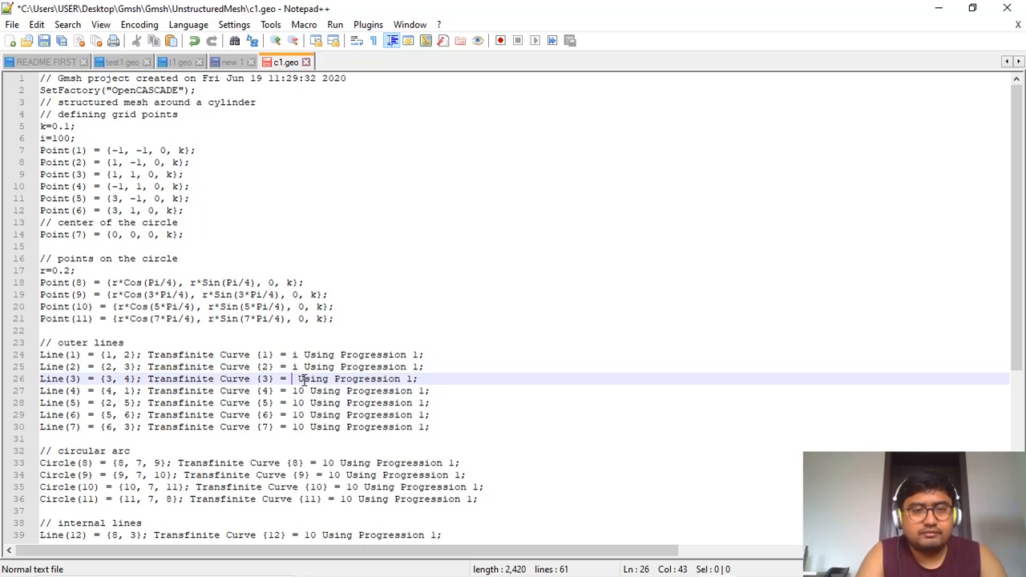
text(i)
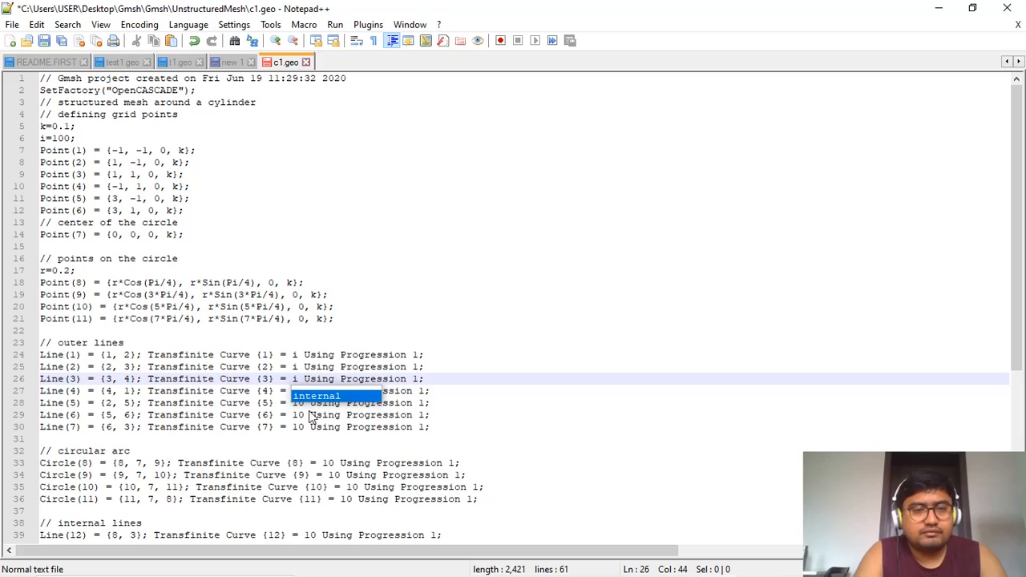
click(310, 414)
click(304, 392)
key(BackSpace)
key(BackSpace)
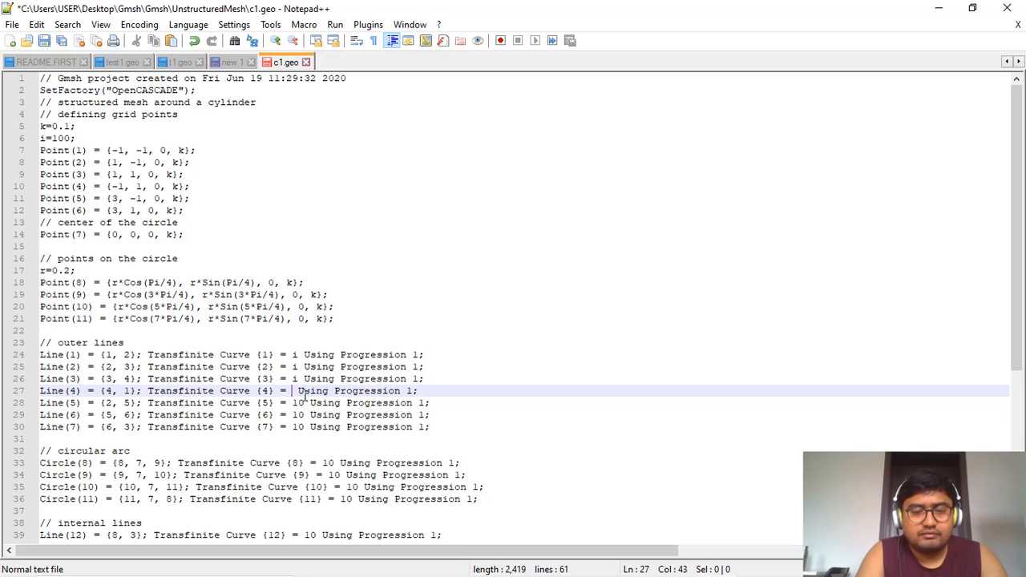
text(i)
Replace the division count of Transfinite Curves 5 and 6 in the outer lines with the variable i
click(308, 425)
click(308, 404)
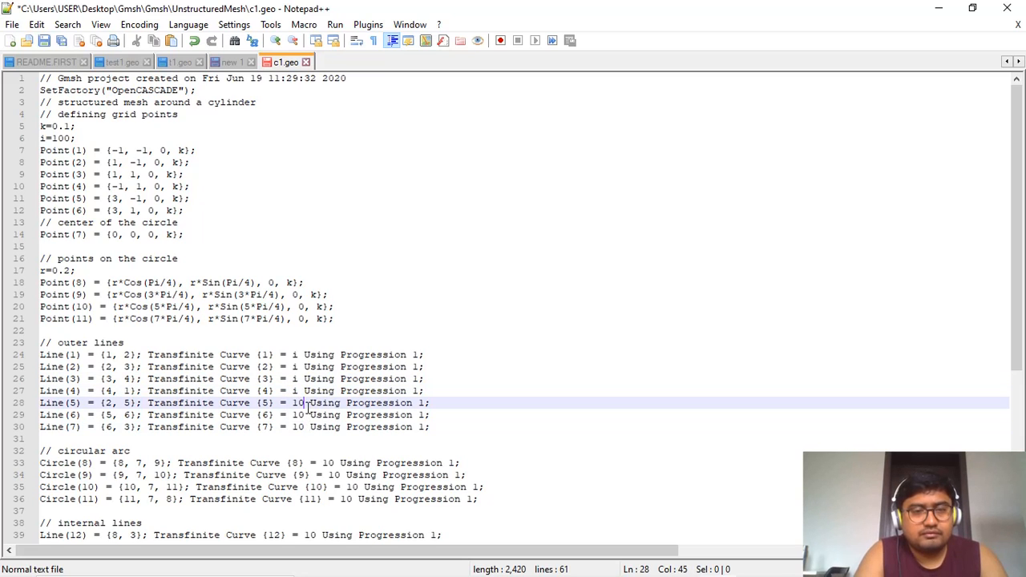
key(BackSpace)
key(BackSpace)
text(i)
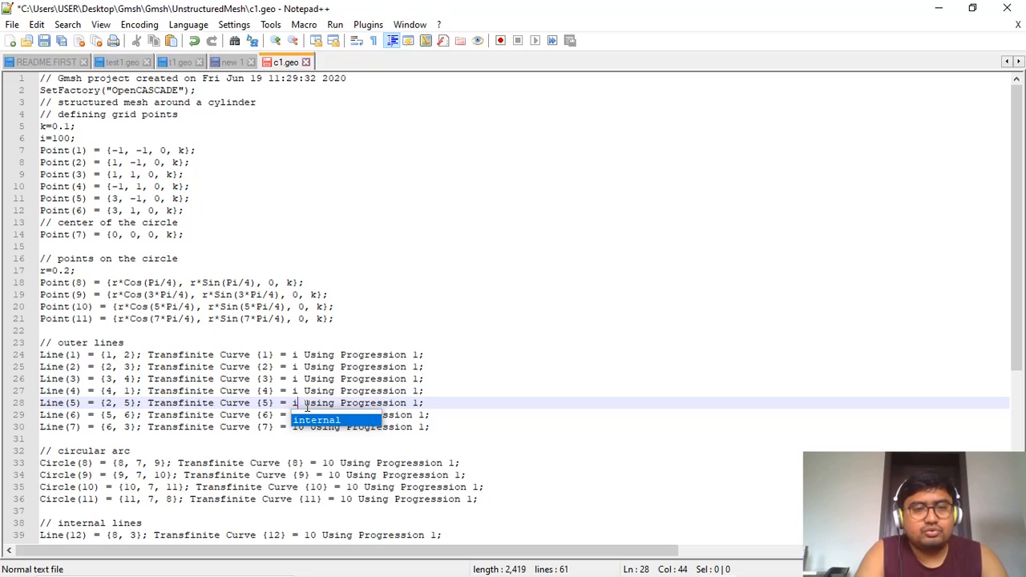
click(303, 448)
click(304, 415)
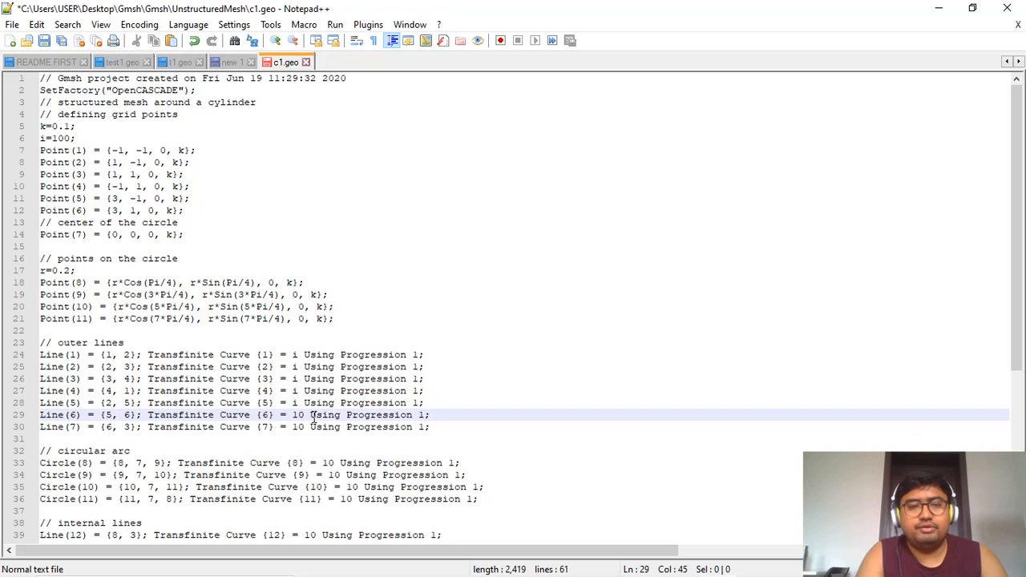
key(BackSpace)
key(BackSpace)
text(i)
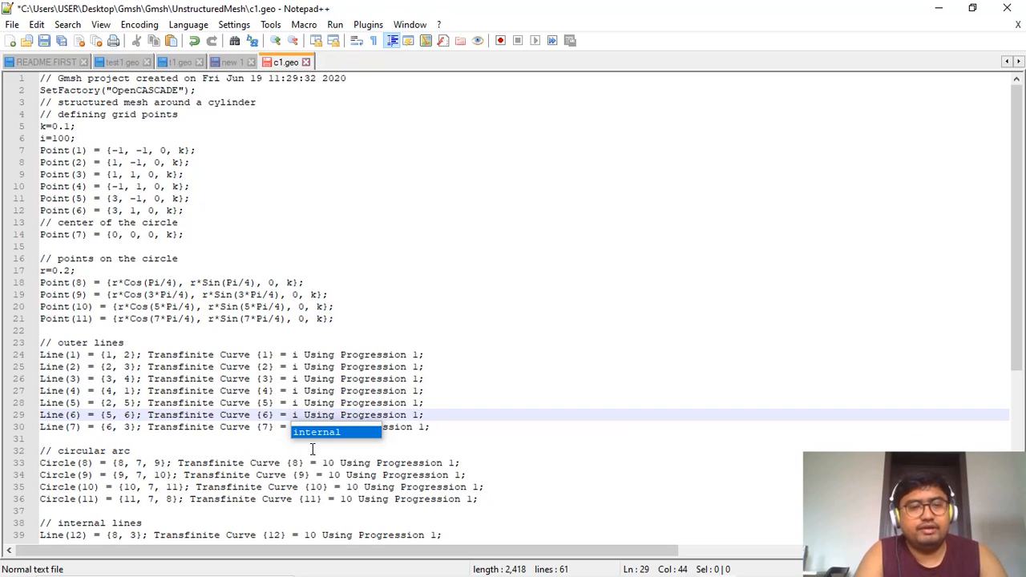
Replace the division count of Transfinite Curve 7, the last of the outer lines, with the variable i
click(313, 451)
click(304, 426)
key(BackSpace)
key(BackSpace)
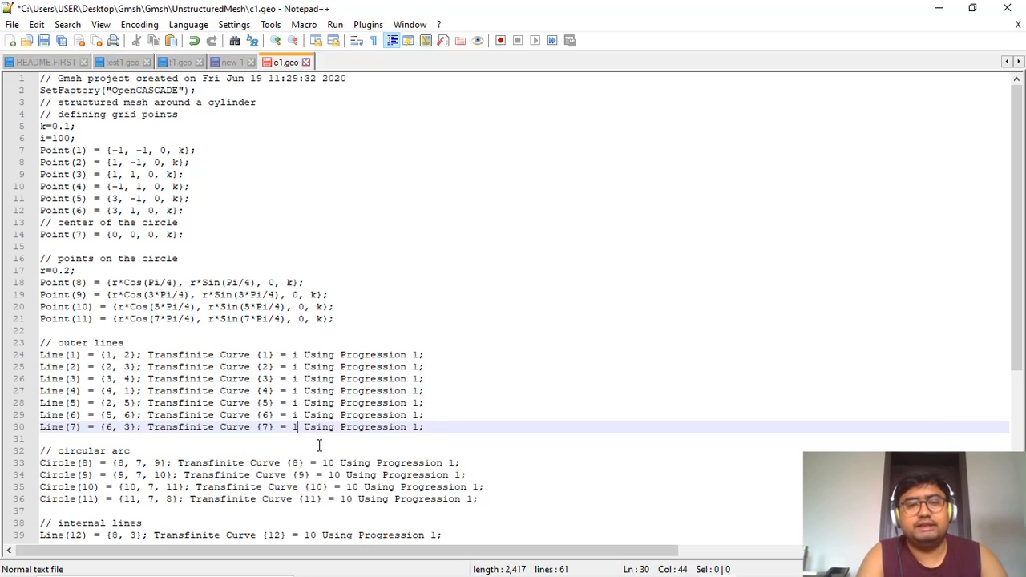
text(i)
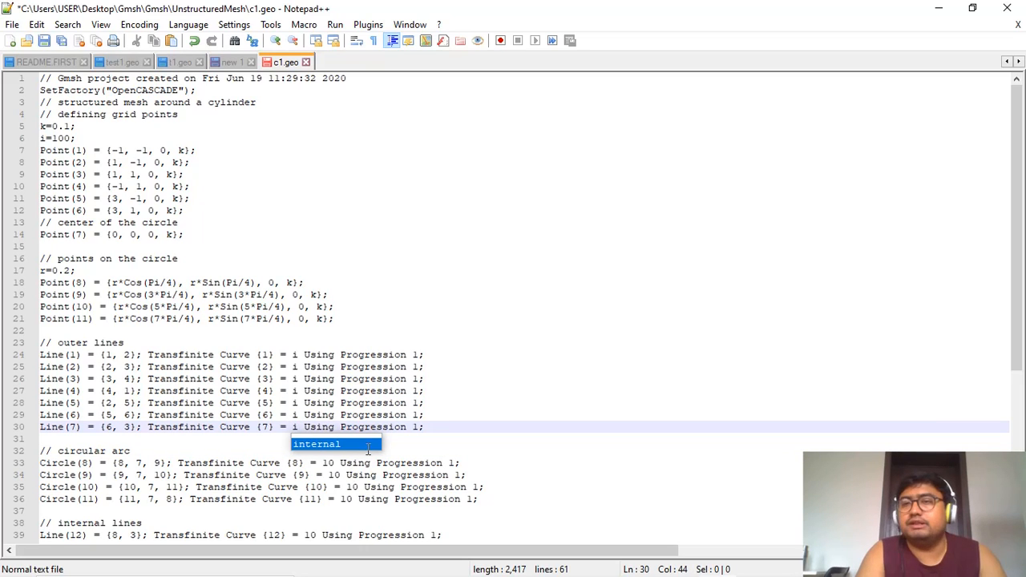
Replace the division count of Transfinite Curves 8 and 9 in the circular arc section with the variable i
scroll(1022, 230, down, 4)
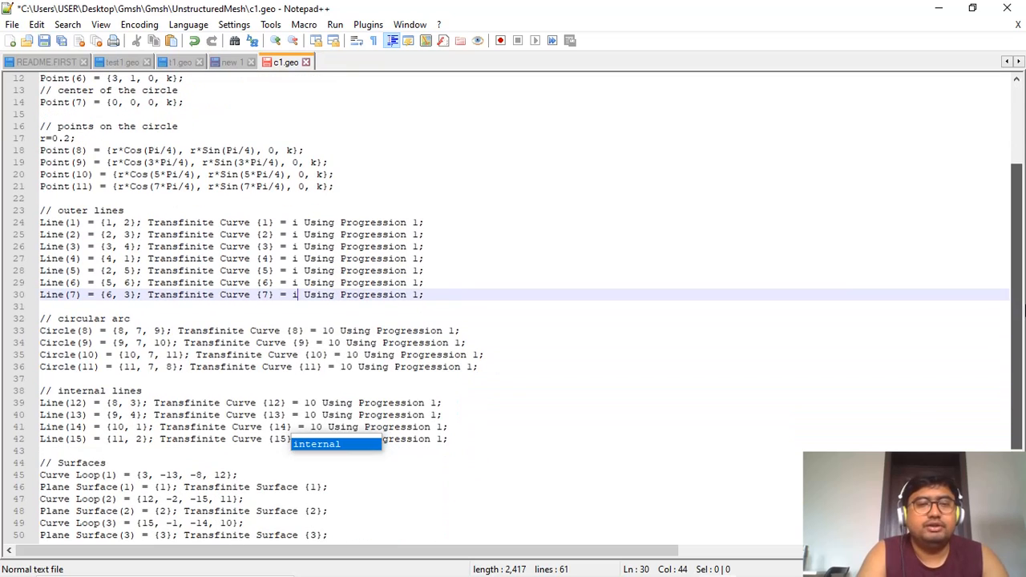
click(337, 332)
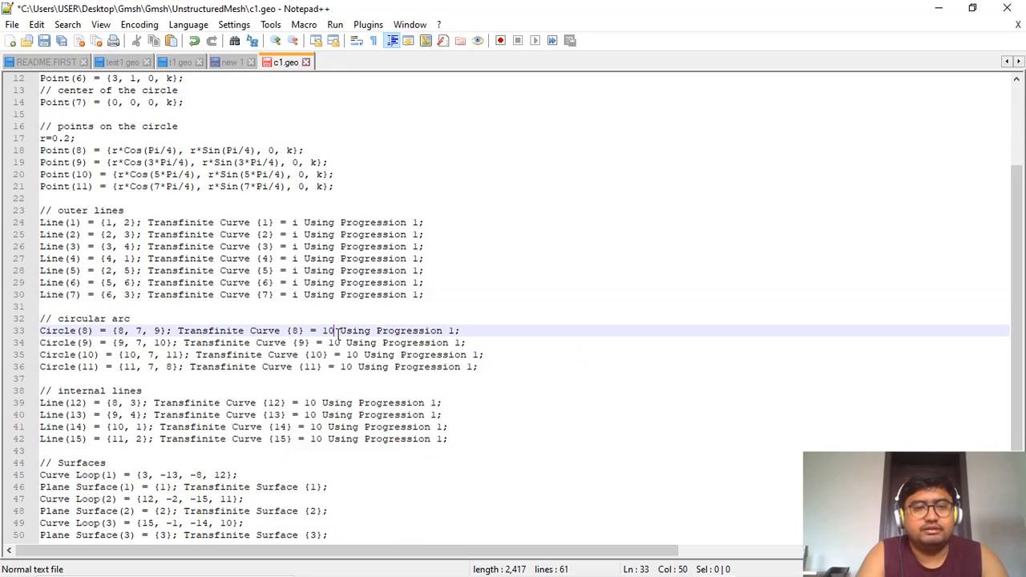
key(BackSpace)
key(BackSpace)
text(i)
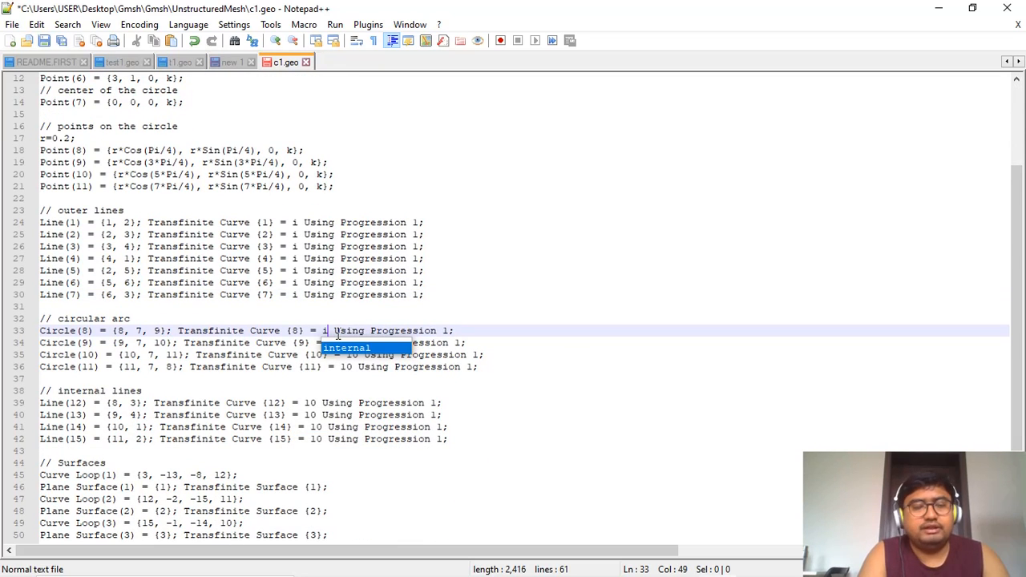
click(347, 382)
click(345, 345)
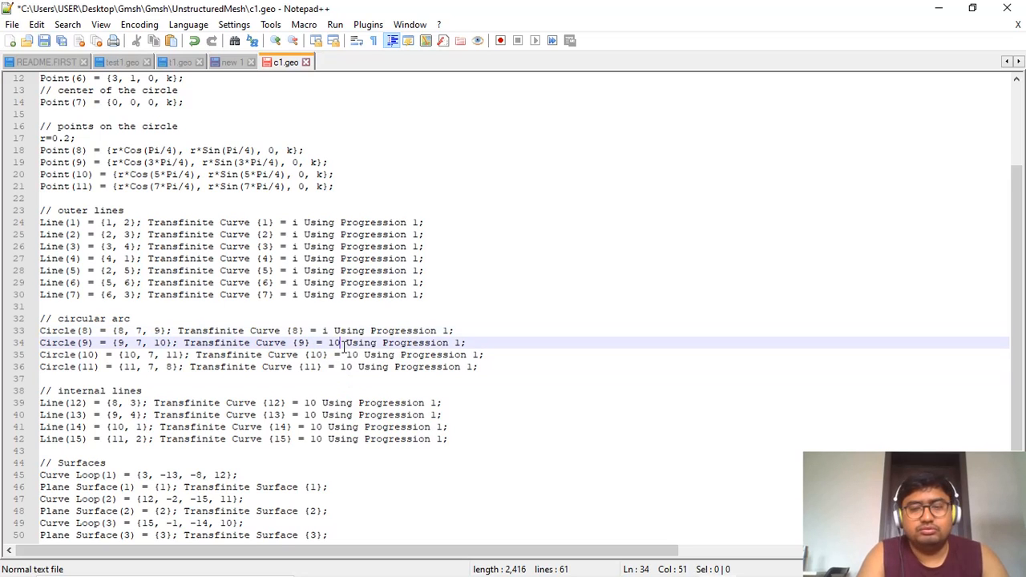
key(BackSpace)
key(BackSpace)
text(i)
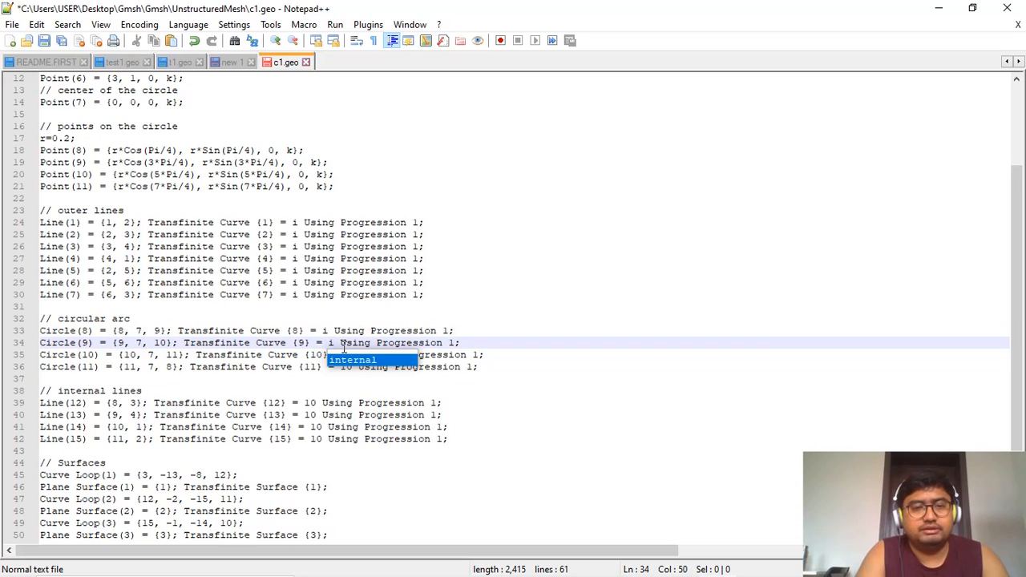
Replace the division count of Transfinite Curves 10 and 11 in the circular arc section with the variable i
click(348, 391)
click(356, 354)
key(BackSpace)
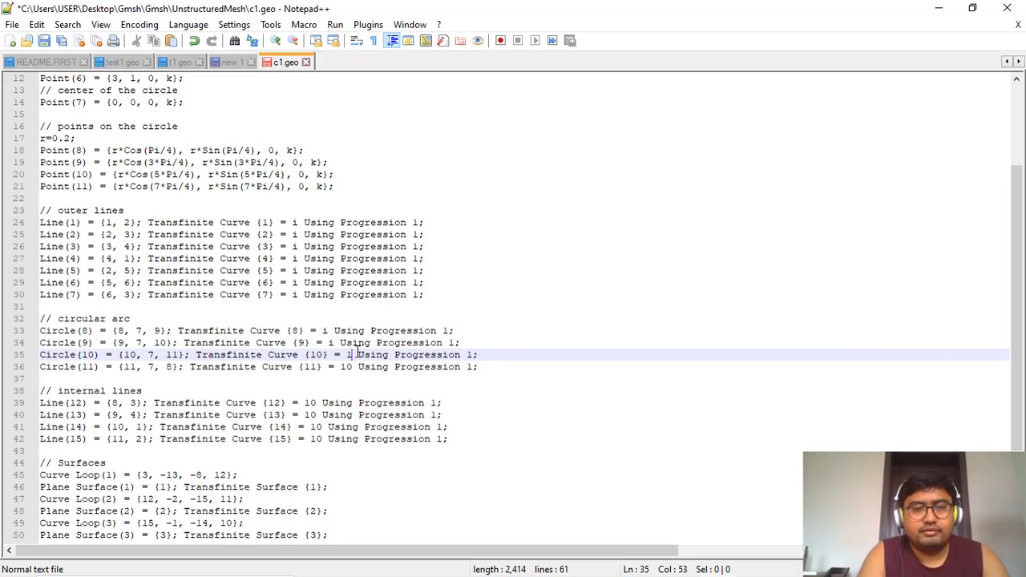
key(BackSpace)
text(i)
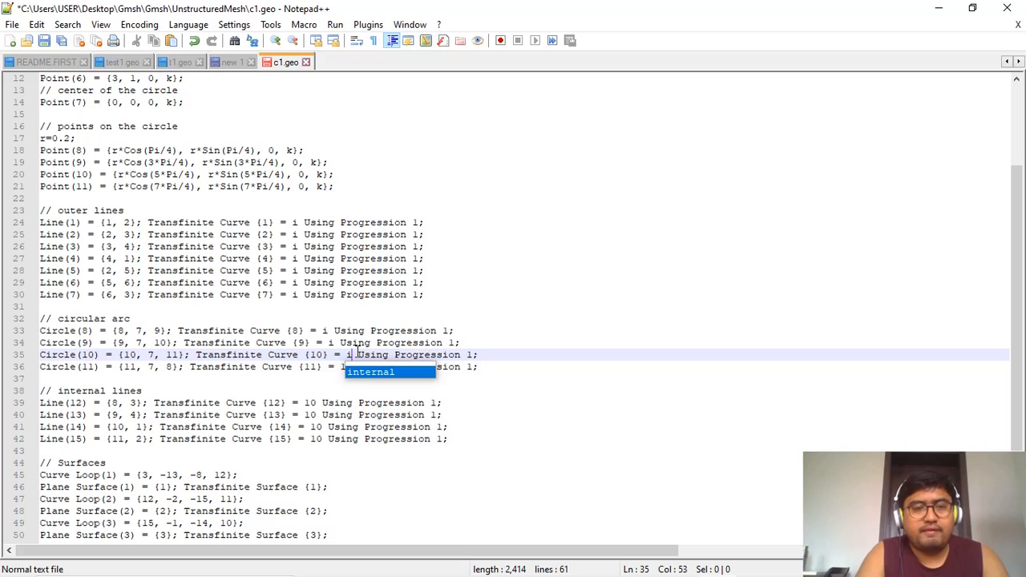
click(365, 391)
click(353, 367)
key(BackSpace)
key(BackSpace)
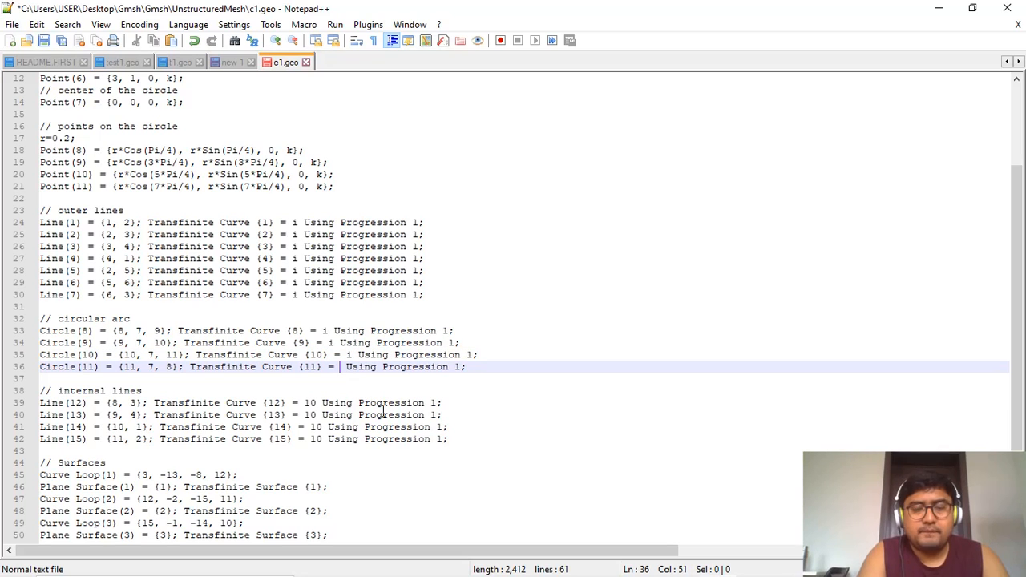
text(i)
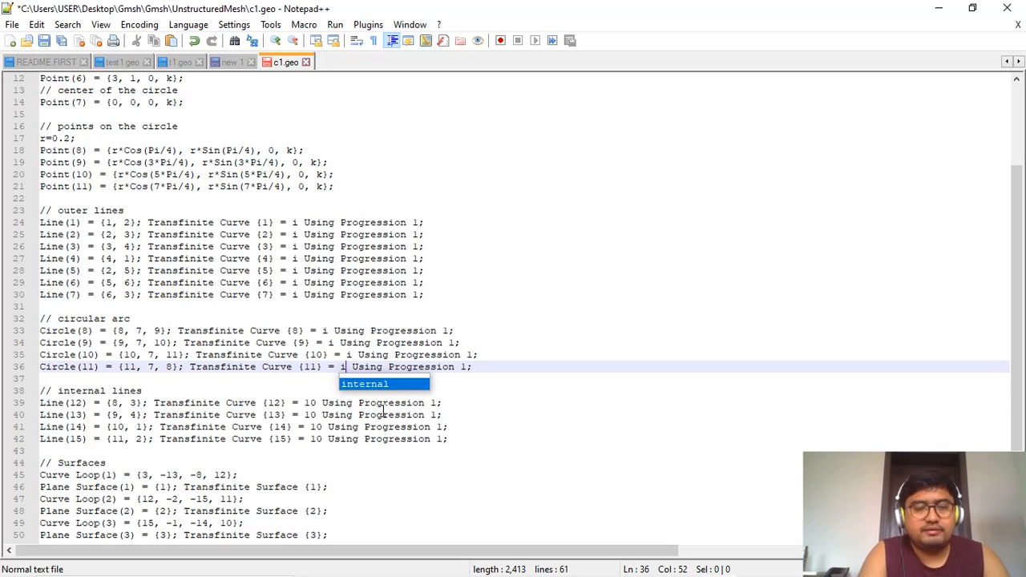
Replace the division count of Transfinite Curves 12 and 13 in the internal lines with the variable i
click(316, 403)
key(BackSpace)
key(BackSpace)
text(i)
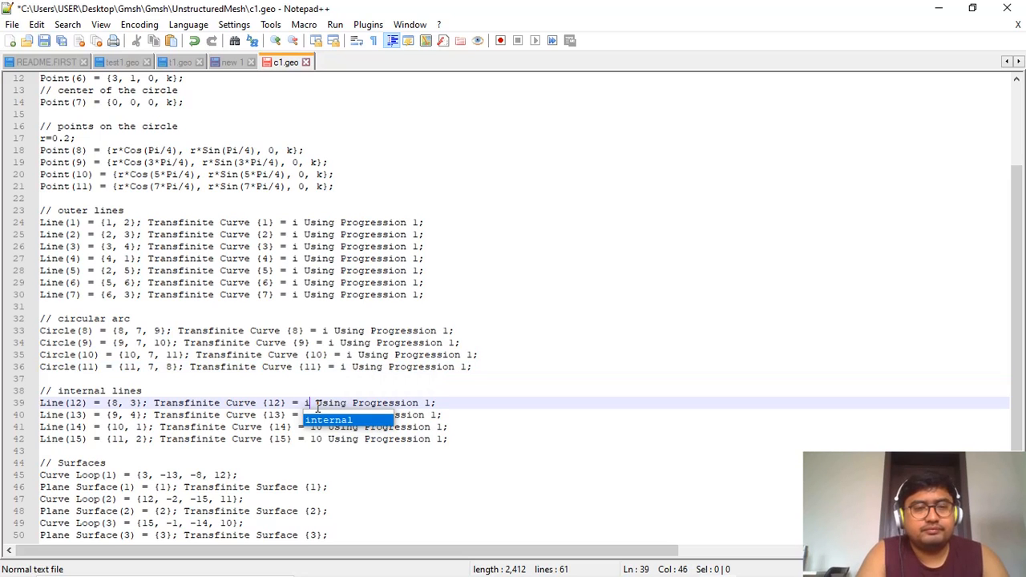
click(325, 449)
click(320, 415)
key(BackSpace)
key(BackSpace)
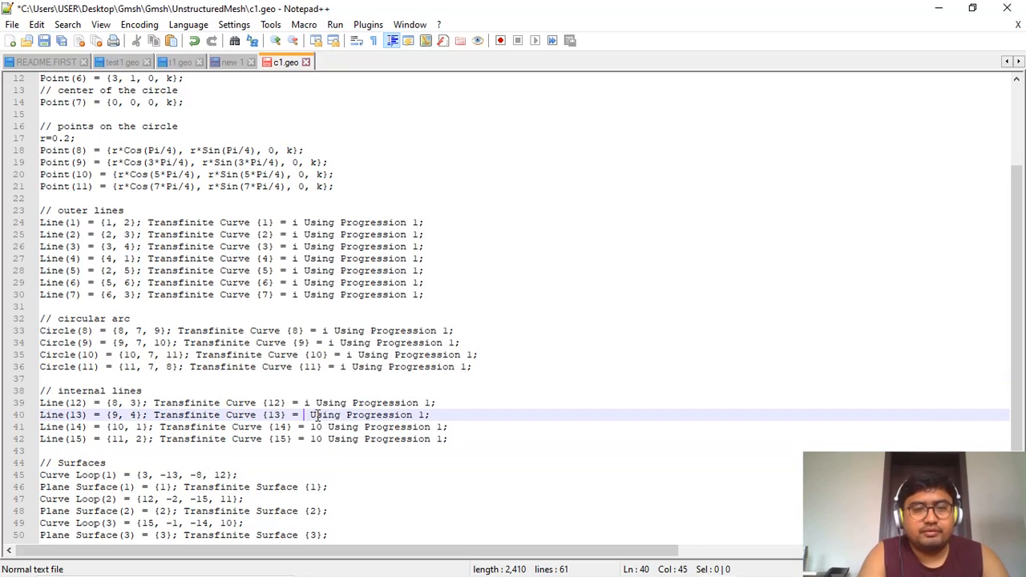
text(i)
Replace the division count of Transfinite Curves 14 and 15 in the internal lines with the variable i
click(319, 449)
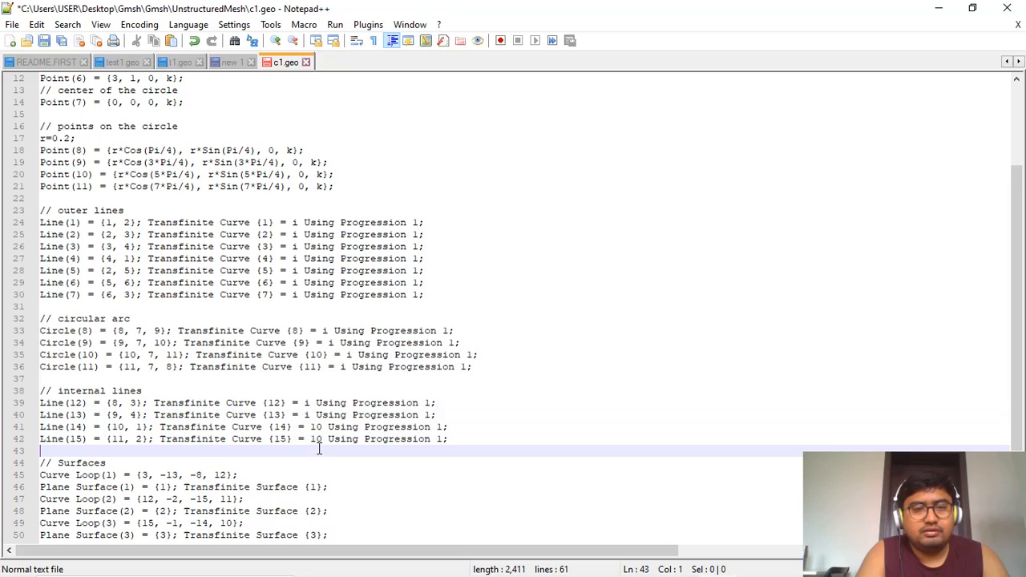
click(321, 426)
key(BackSpace)
key(BackSpace)
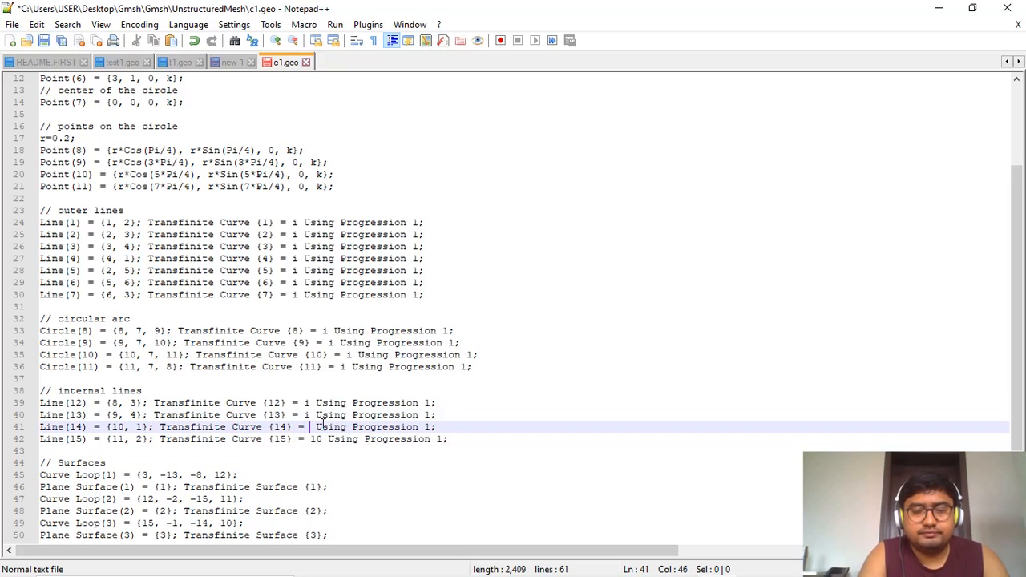
text(i)
click(327, 463)
click(324, 441)
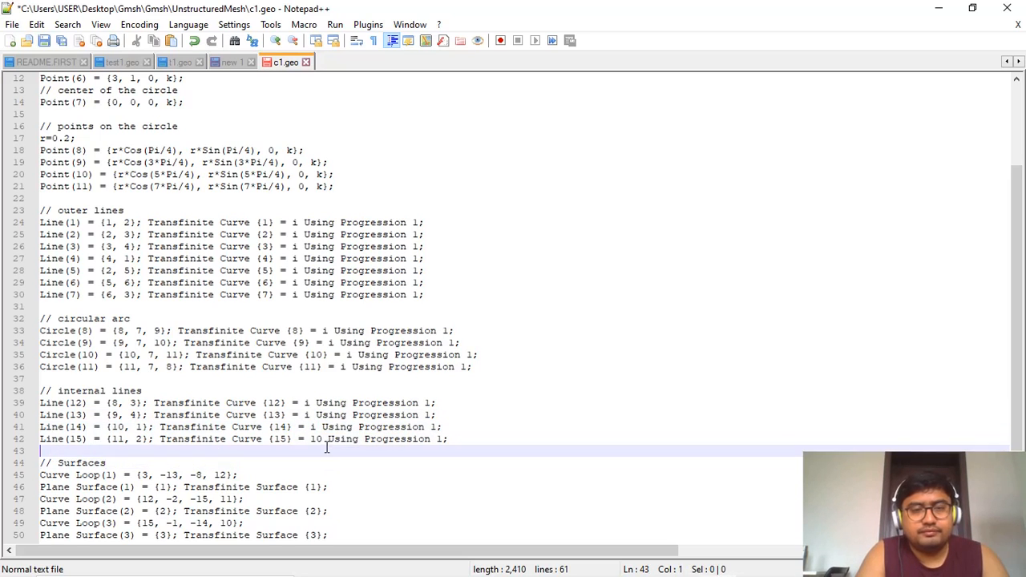
key(BackSpace)
key(BackSpace)
text(i)
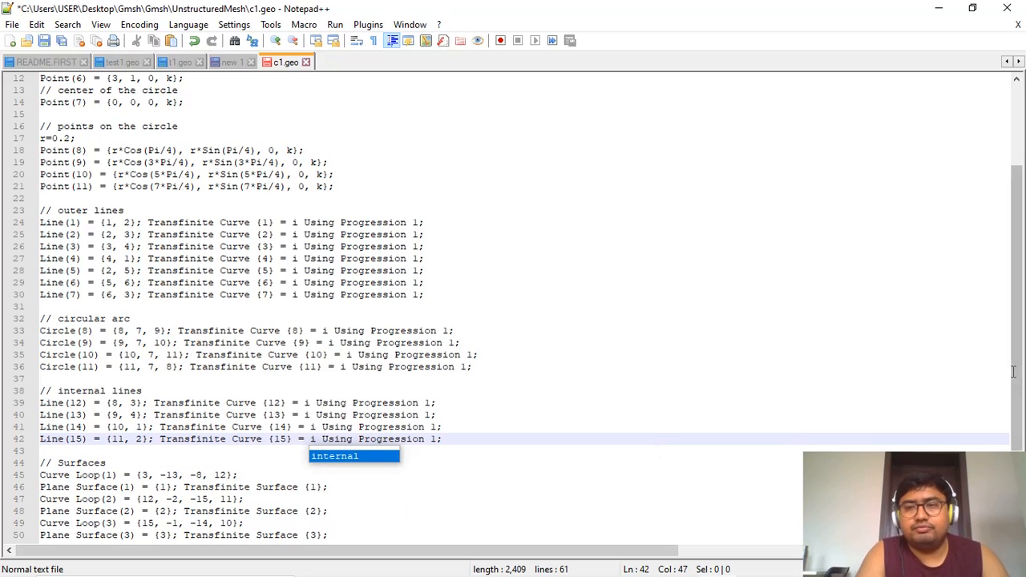
Set the Z extrusion distance in the Extrude statement to 0.1 and save c1.geo
drag(1021, 370, 1022, 452)
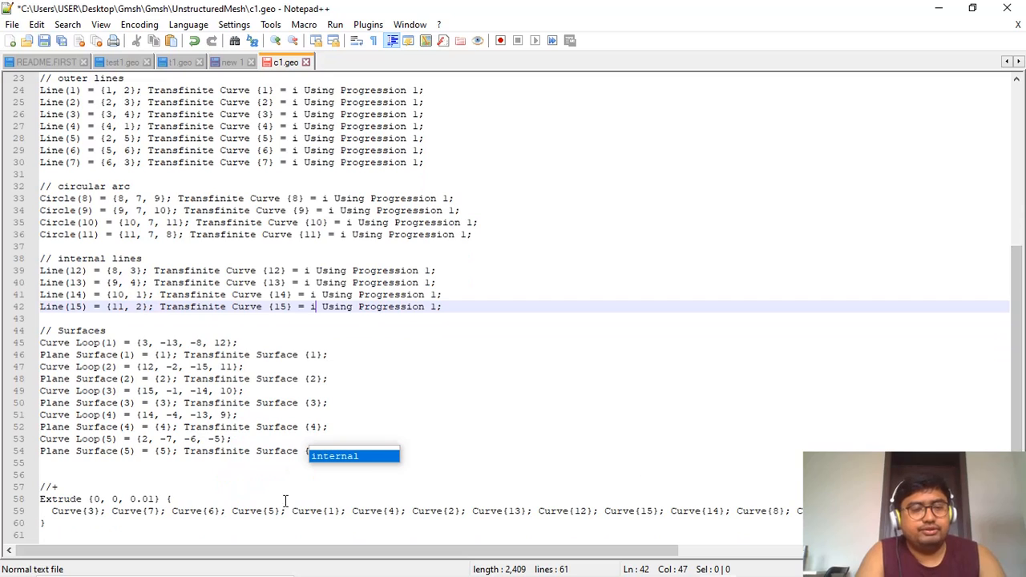
click(155, 498)
drag(155, 498, 142, 499)
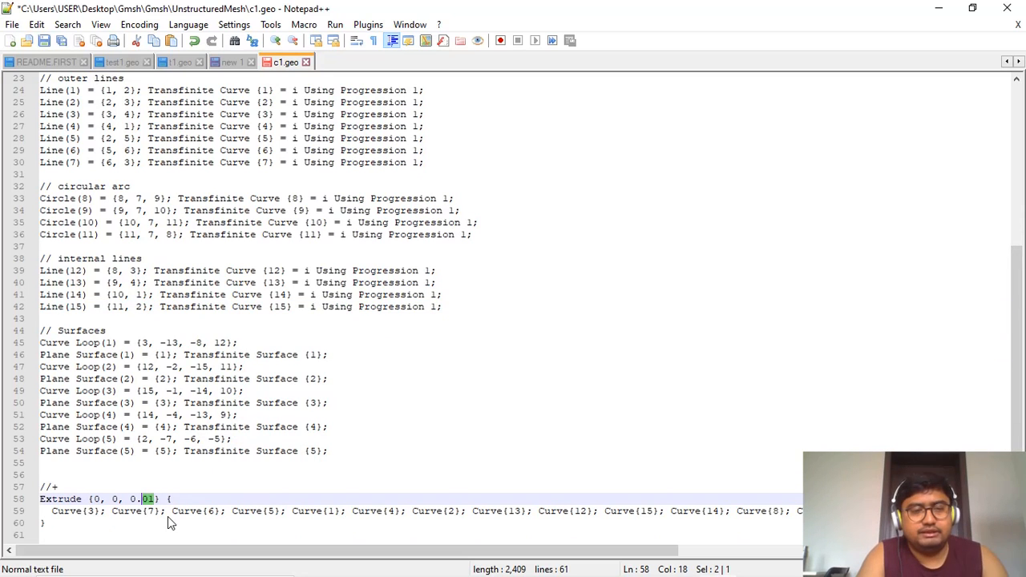
click(153, 499)
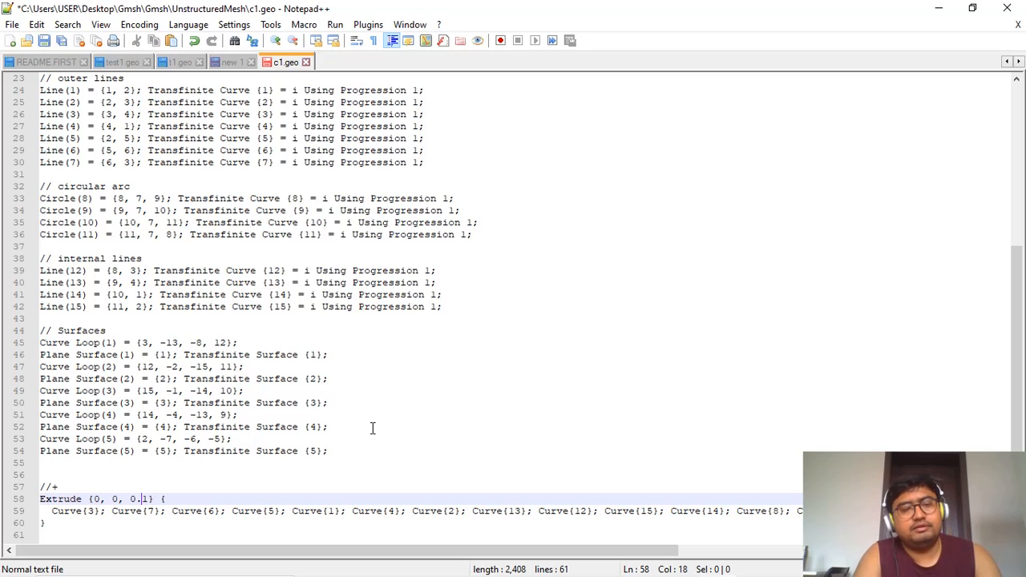
key(ctrl+s)
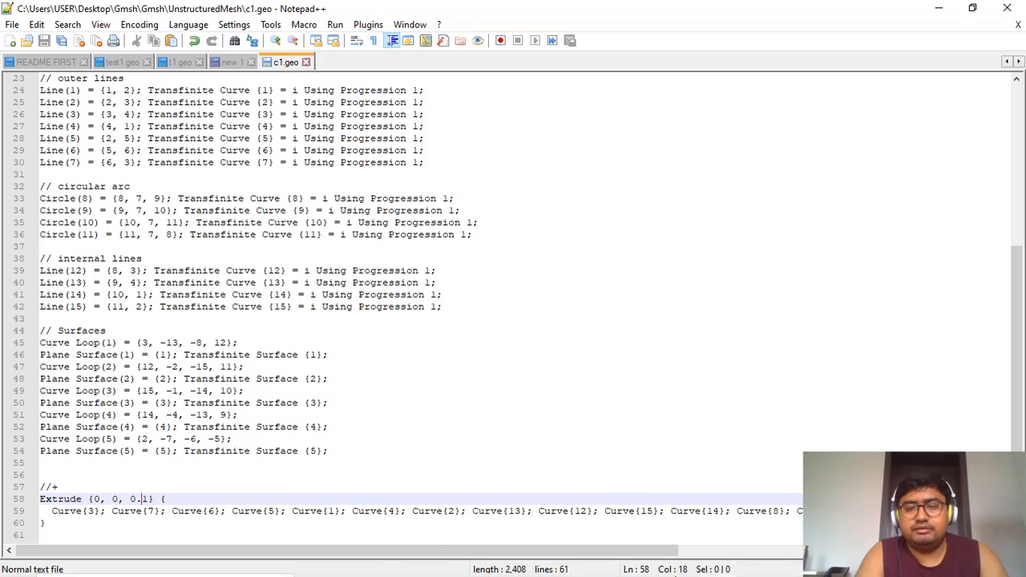
Switch to Gmsh and reload the c1.geo geometry script
click(753, 565)
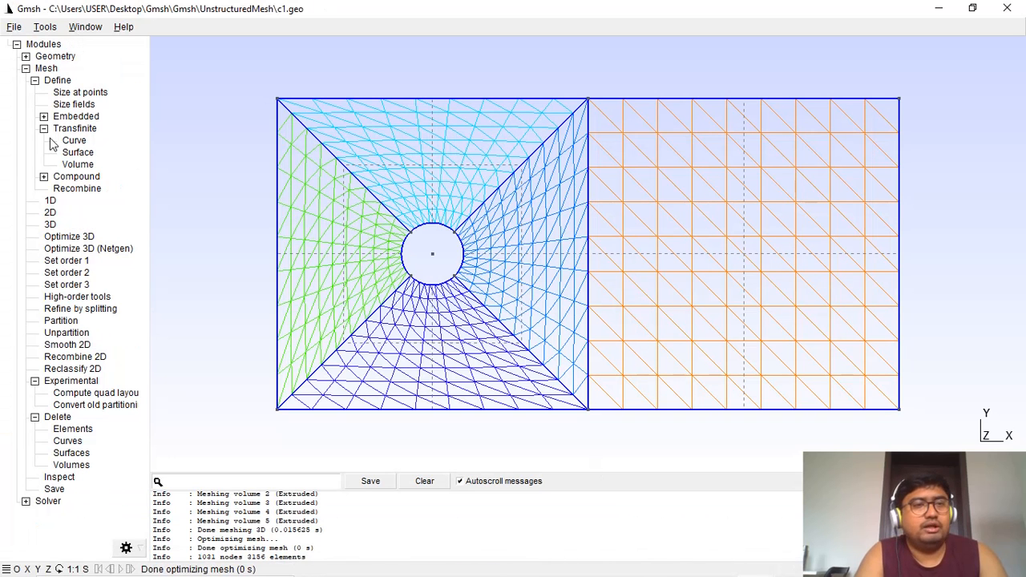
click(25, 56)
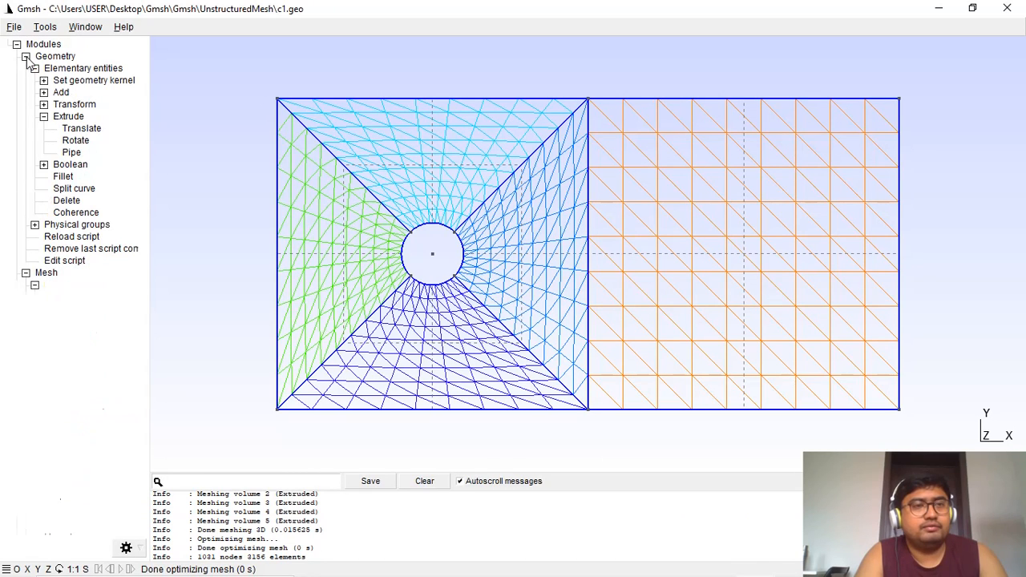
click(93, 239)
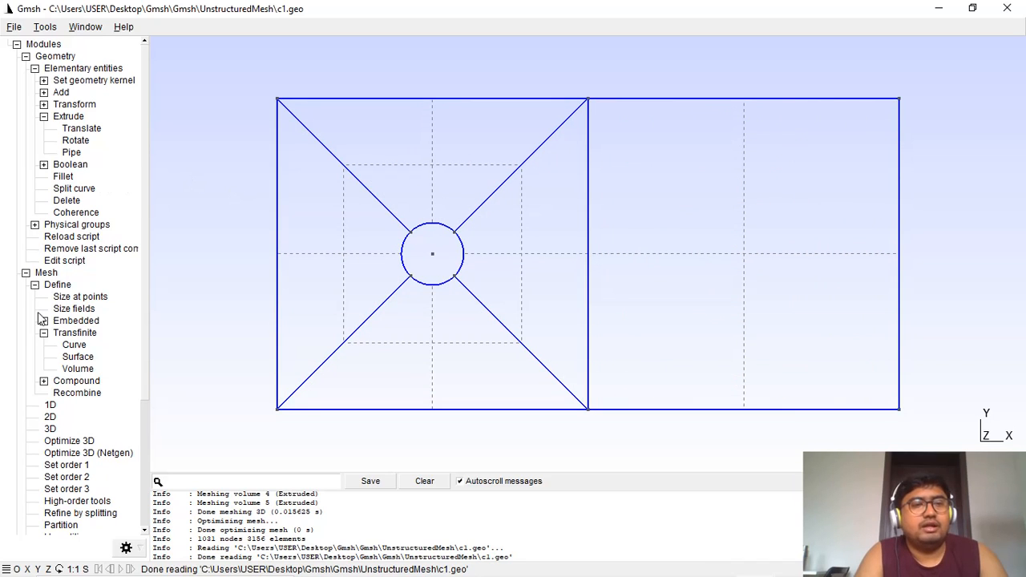
Generate the 3D mesh of the reloaded geometry and examine it from an oblique angle and along Z
click(52, 429)
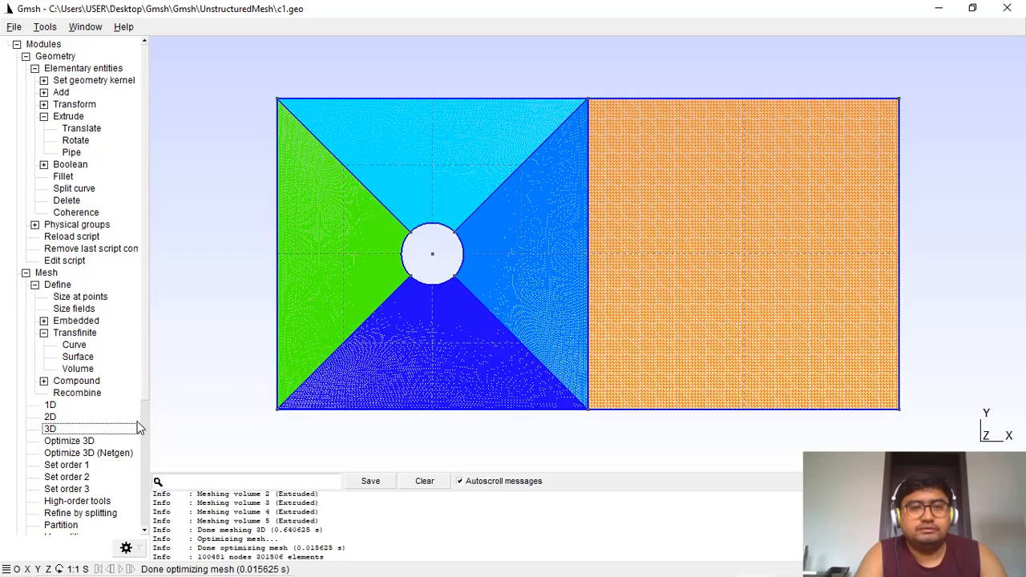
drag(213, 276, 514, 278)
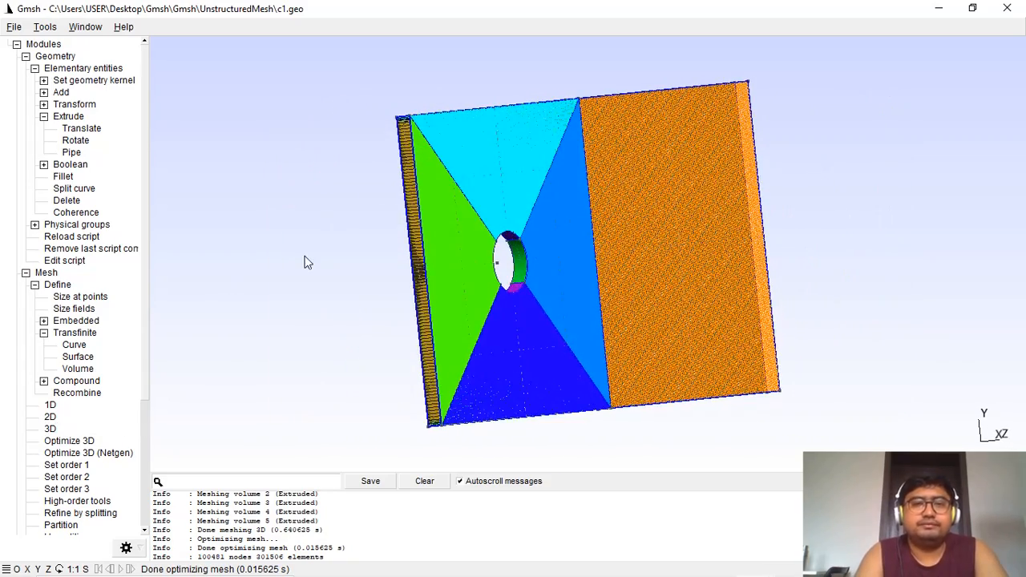
drag(342, 282, 210, 282)
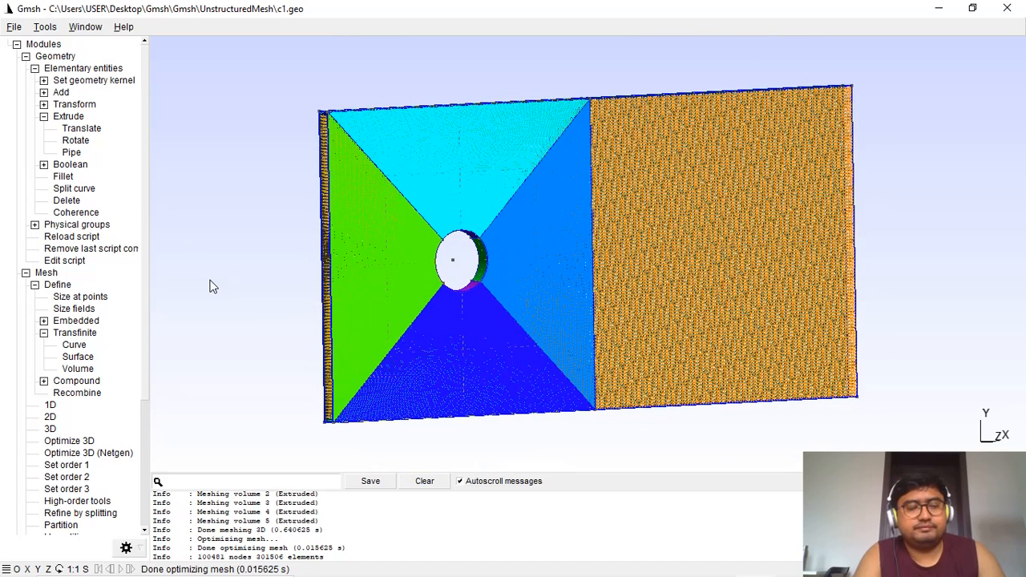
key(alt+z)
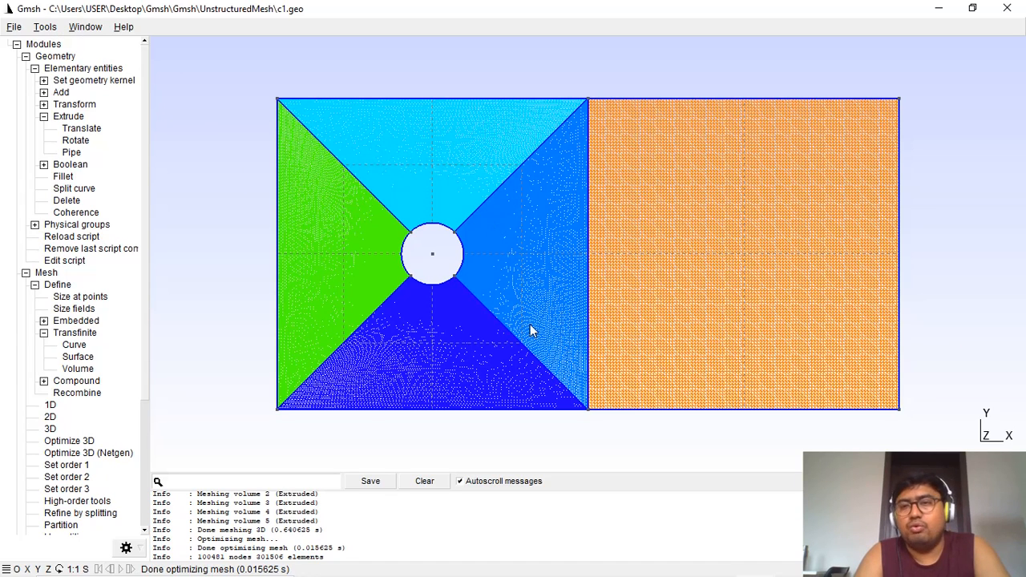
Review the mesh, geometry and post-processing statistics of the generated 3D mesh, and close the statistics window
click(48, 29)
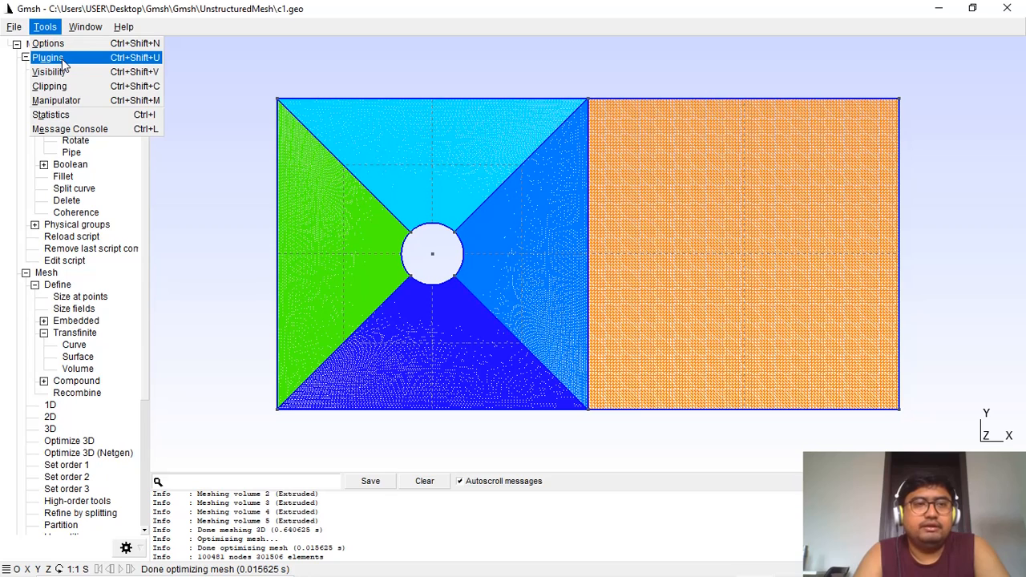
click(77, 115)
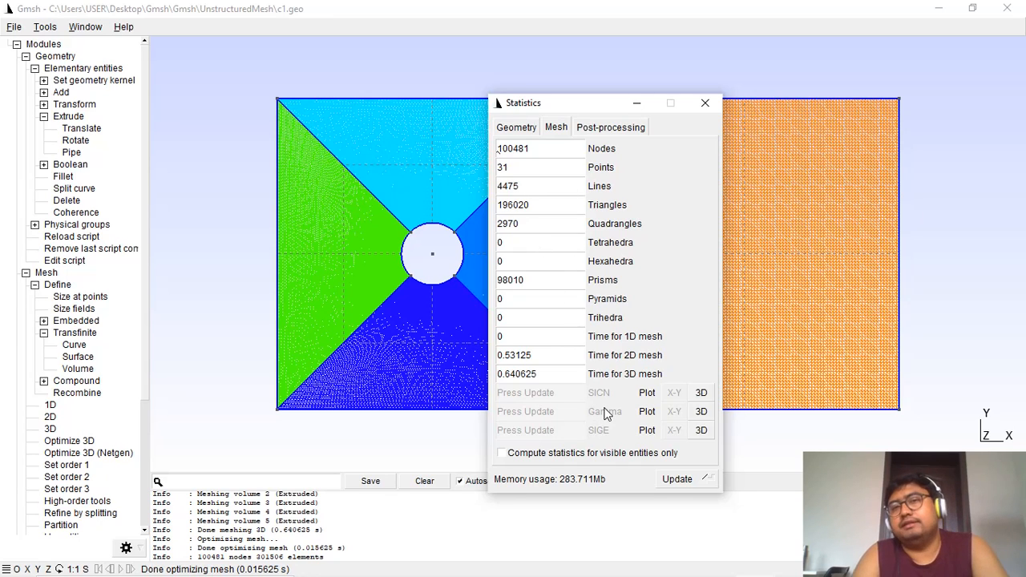
click(505, 130)
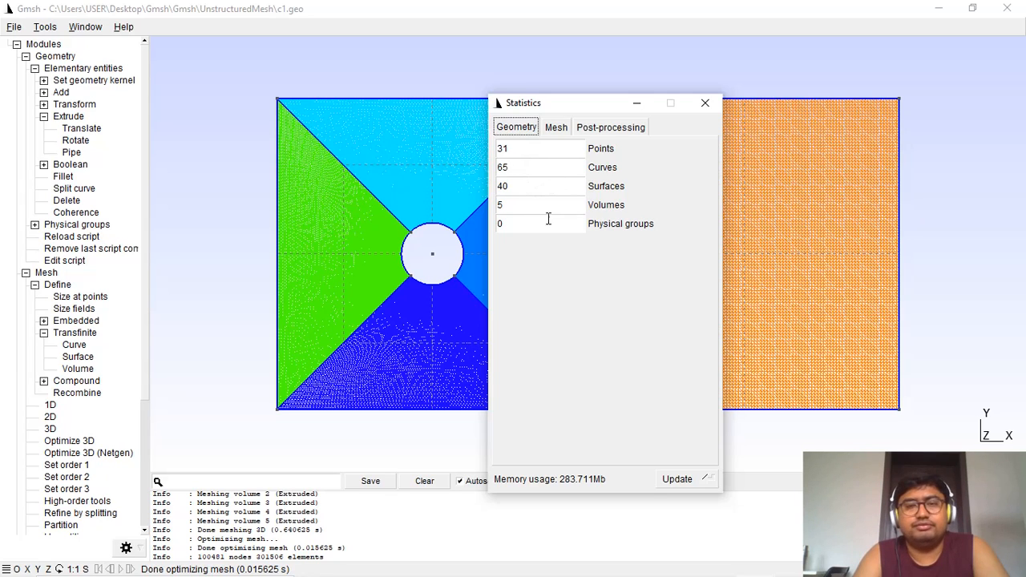
click(554, 131)
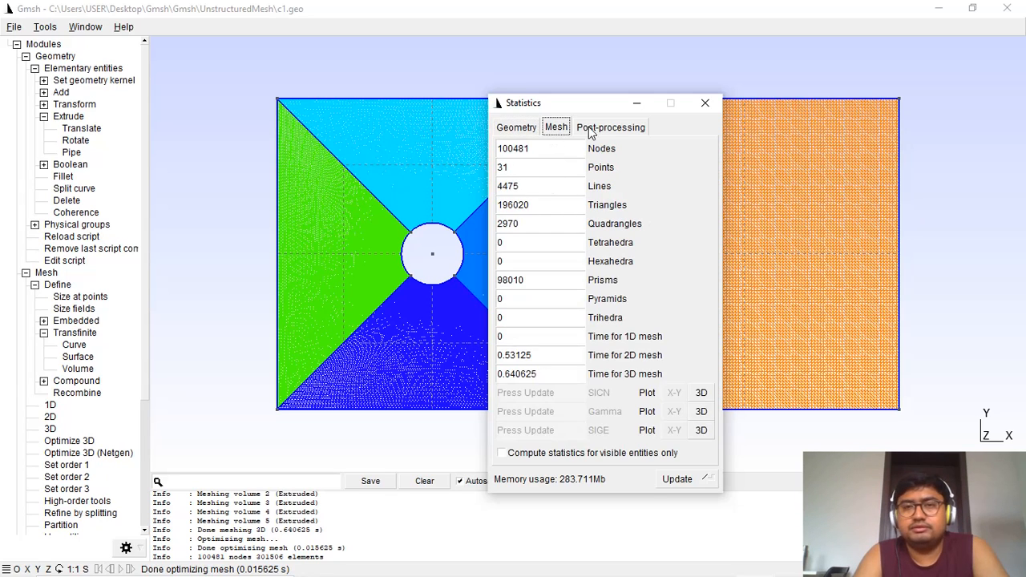
click(595, 131)
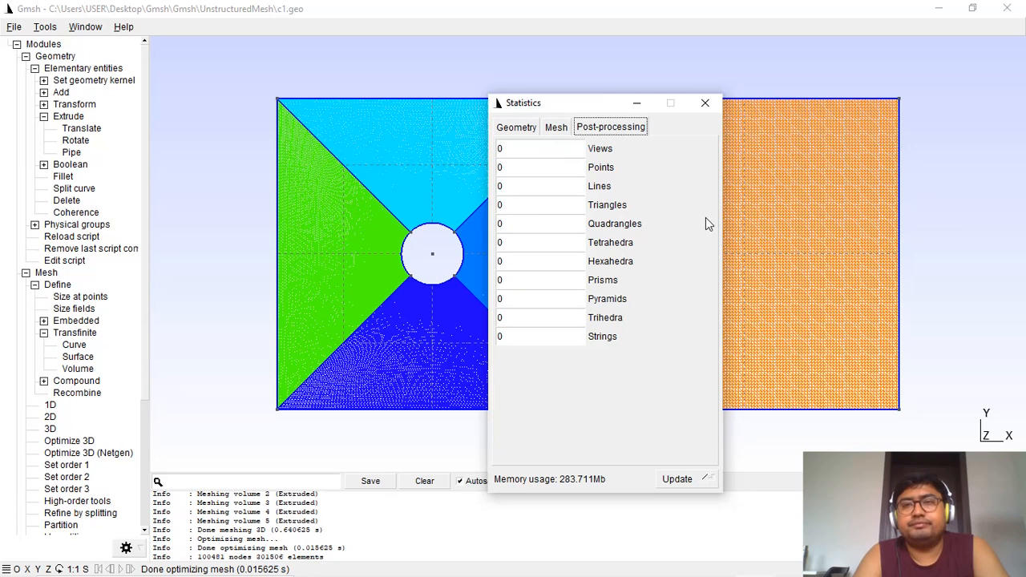
click(706, 100)
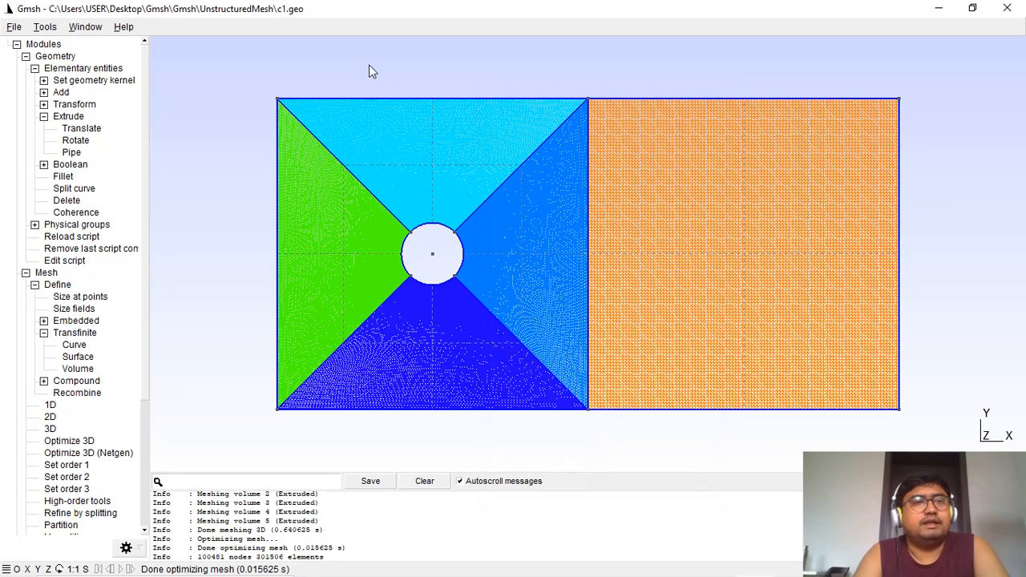